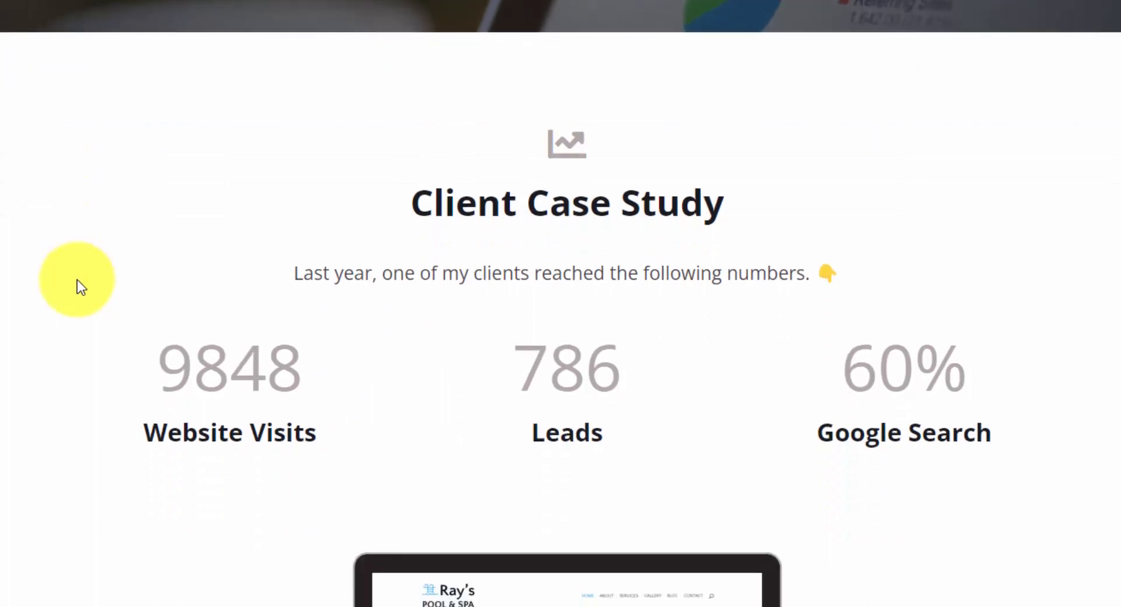
pyautogui.scroll(-6, 76, 271)
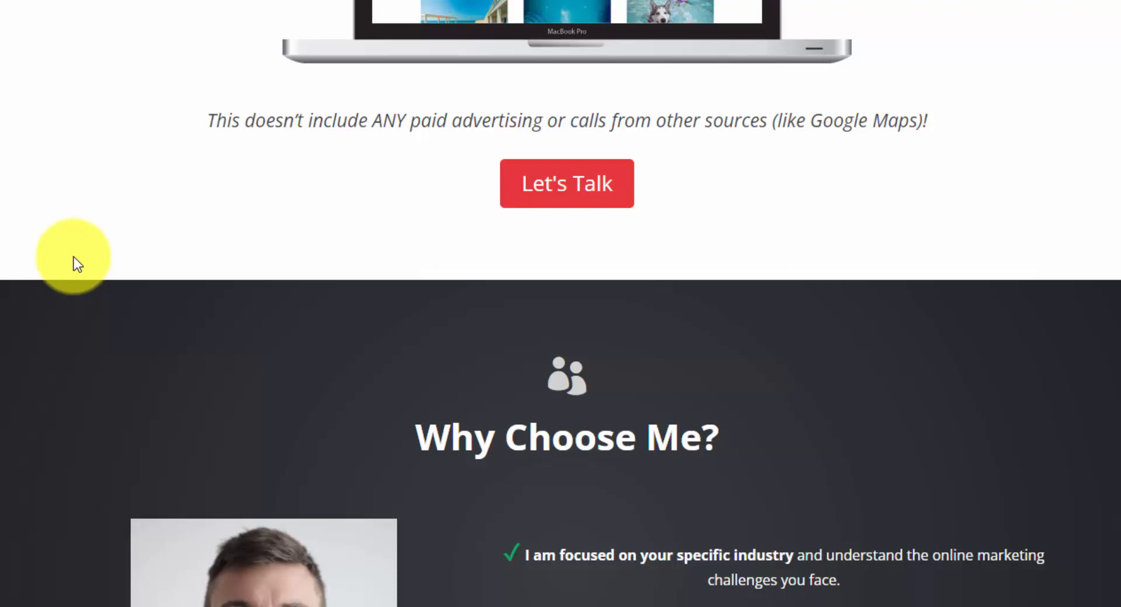
# Look through the sample marketing website from the client case study down to the services and contact sections.
pyautogui.scroll(-10, 74, 260)
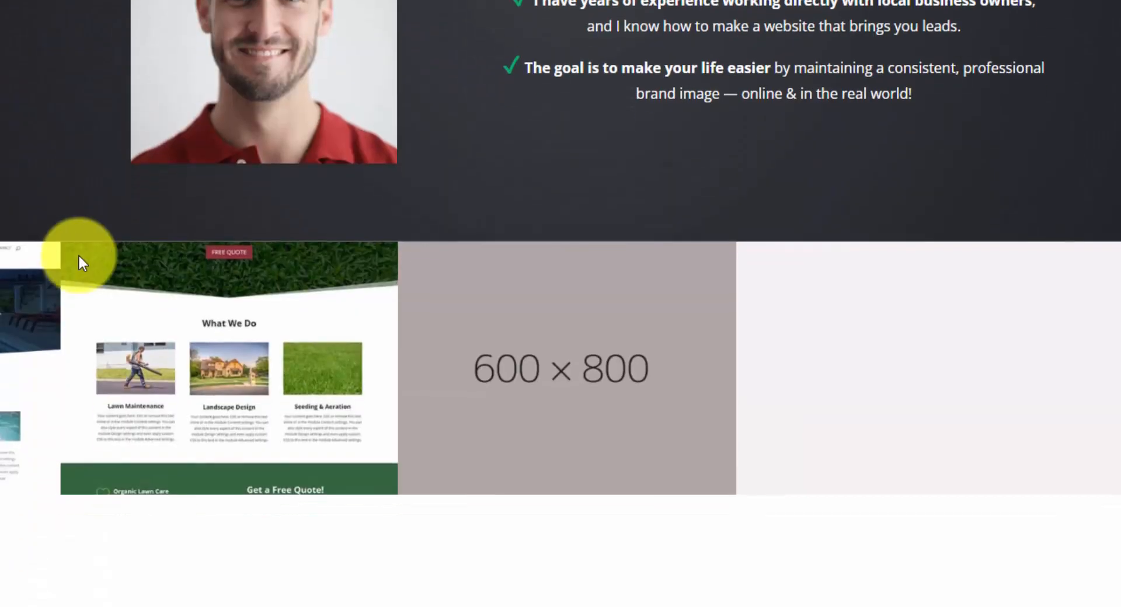
pyautogui.scroll(-4, 187, 249)
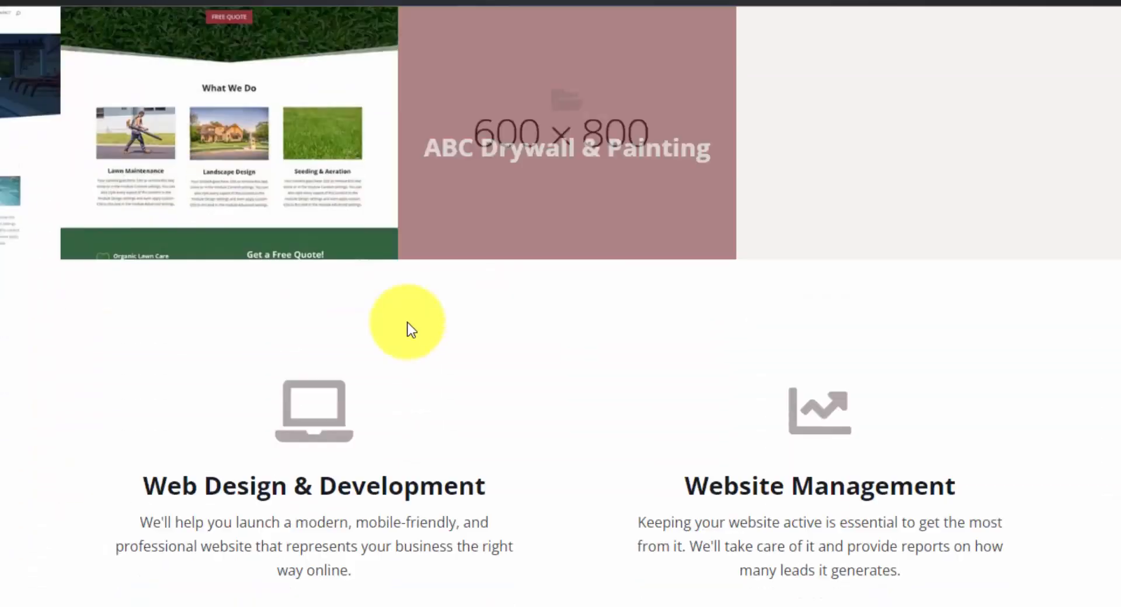
pyautogui.scroll(-10, 411, 329)
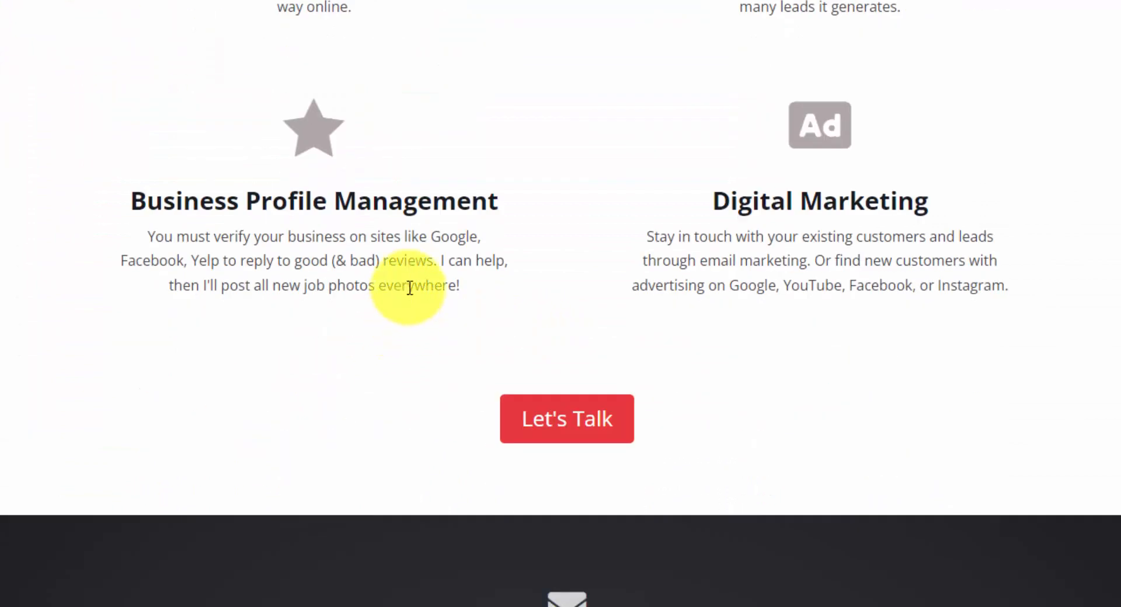
pyautogui.scroll(-2, 411, 287)
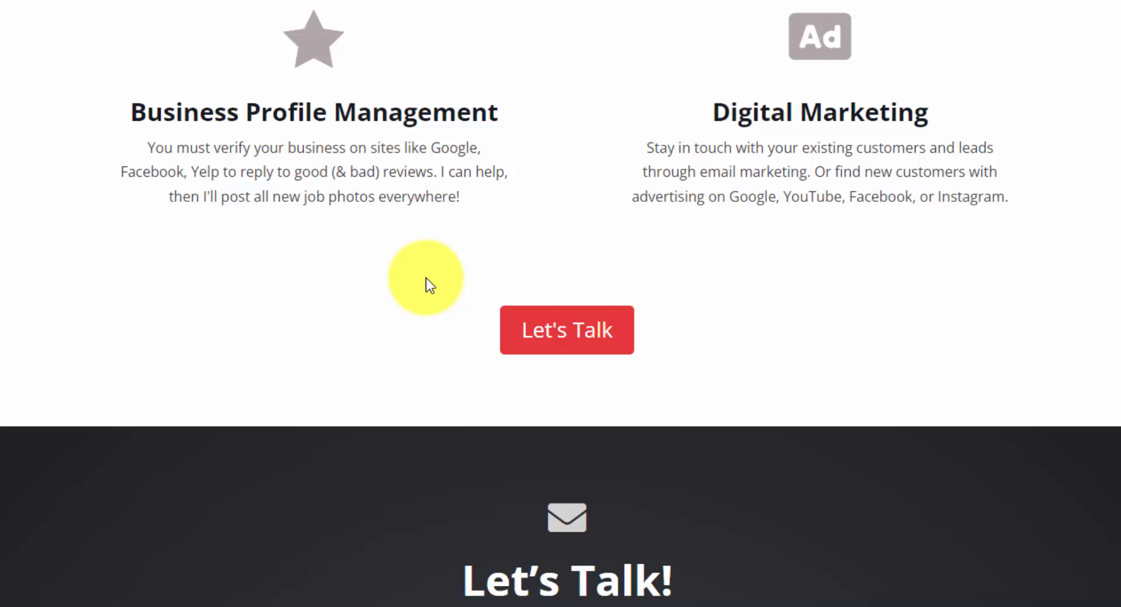
pyautogui.scroll(4, 429, 285)
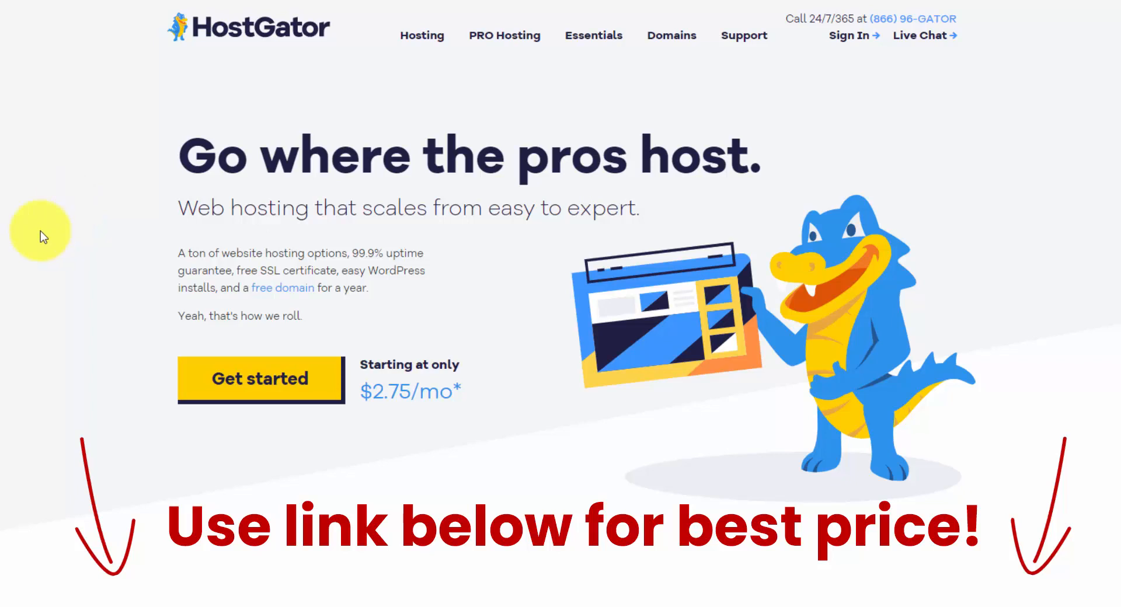
# Open the shared hosting plans, compare their domain allowances, and choose the Hatchling plan for purchase.
pyautogui.click(267, 387)
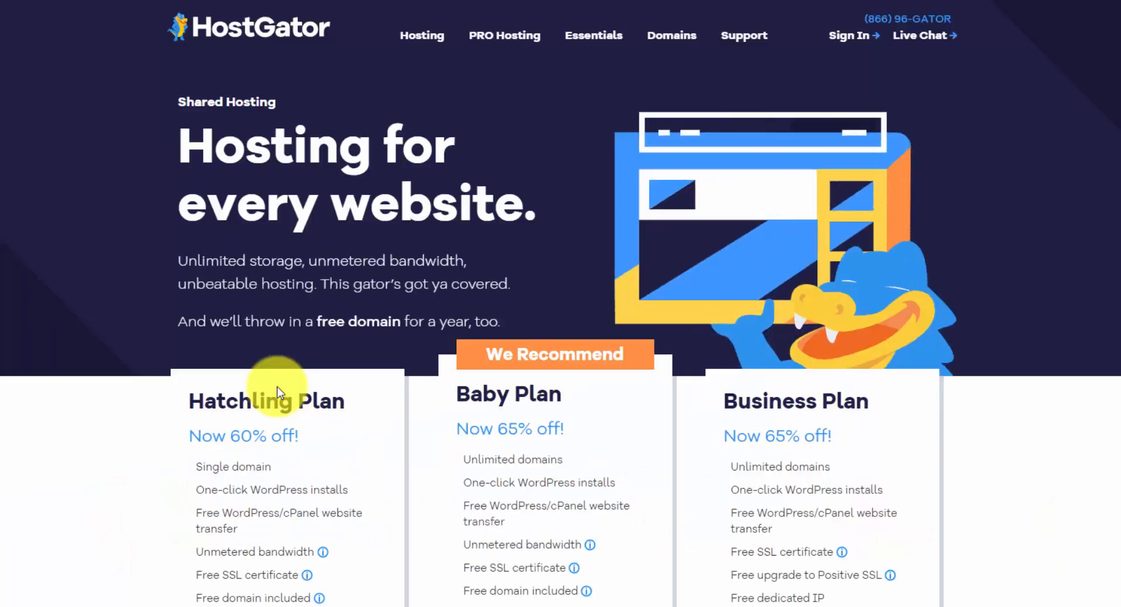
pyautogui.scroll(-3, 90, 322)
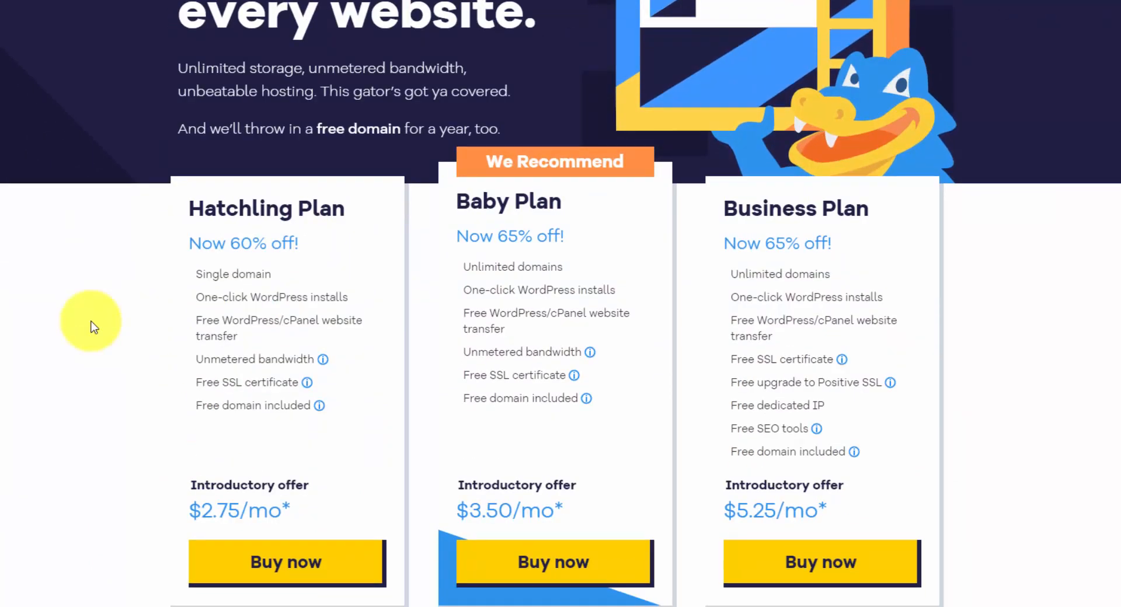
pyautogui.scroll(-2, 93, 327)
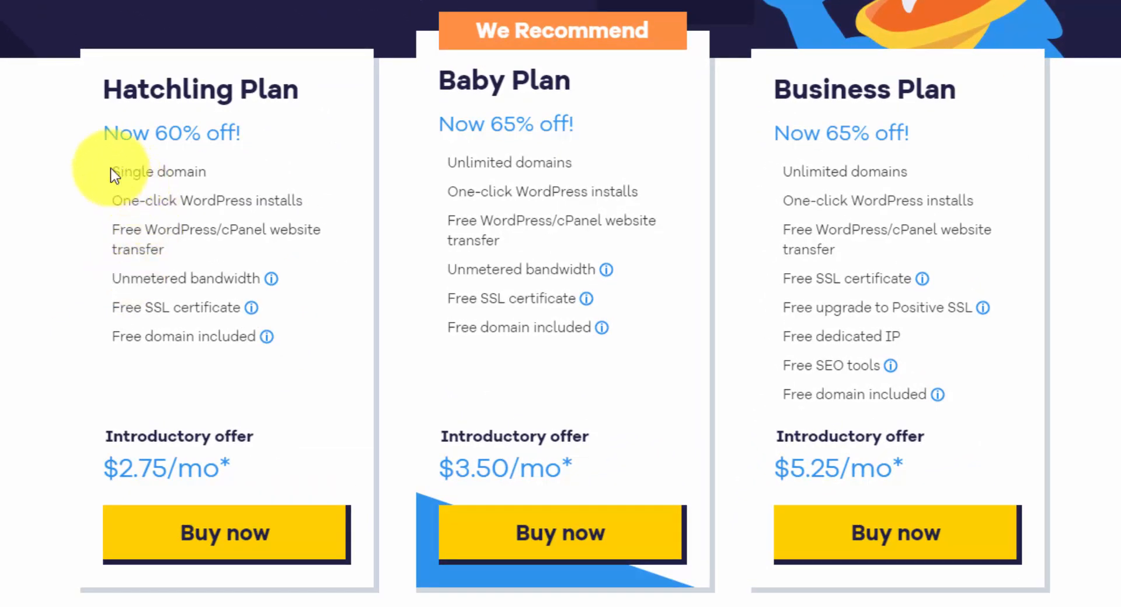
pyautogui.moveTo(111, 167); pyautogui.dragTo(213, 175)
pyautogui.click(215, 175)
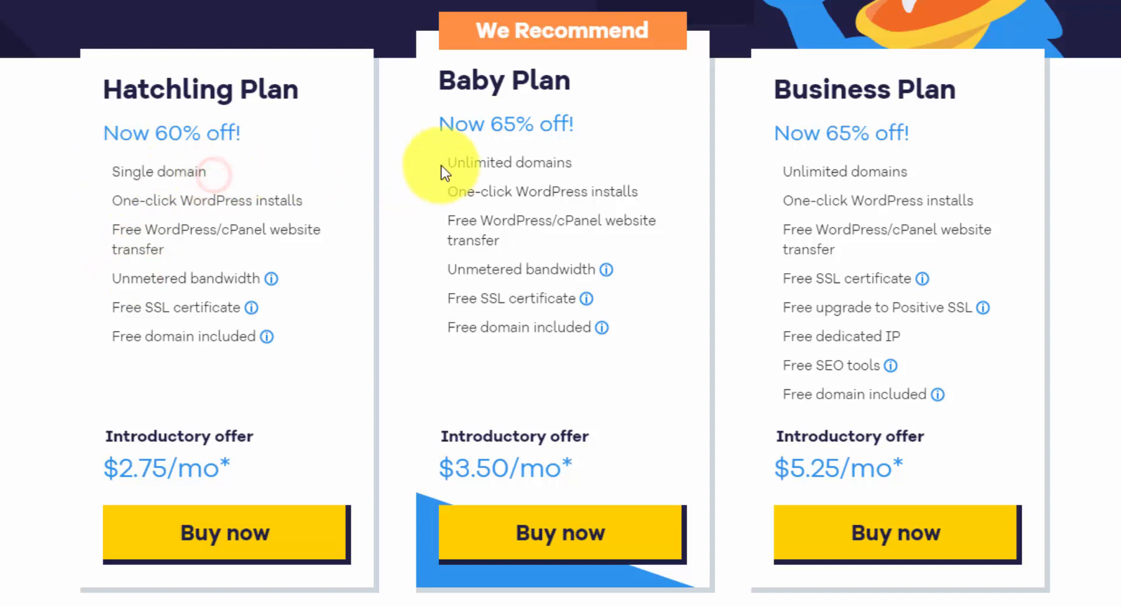
pyautogui.moveTo(442, 162); pyautogui.dragTo(580, 171)
pyautogui.click(581, 170)
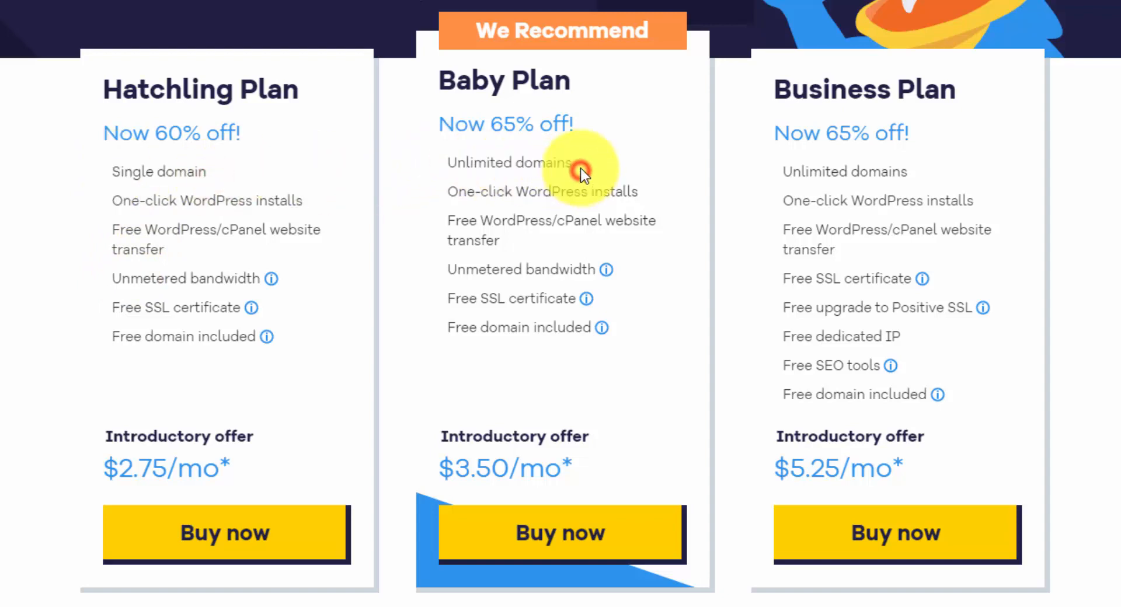
pyautogui.click(241, 537)
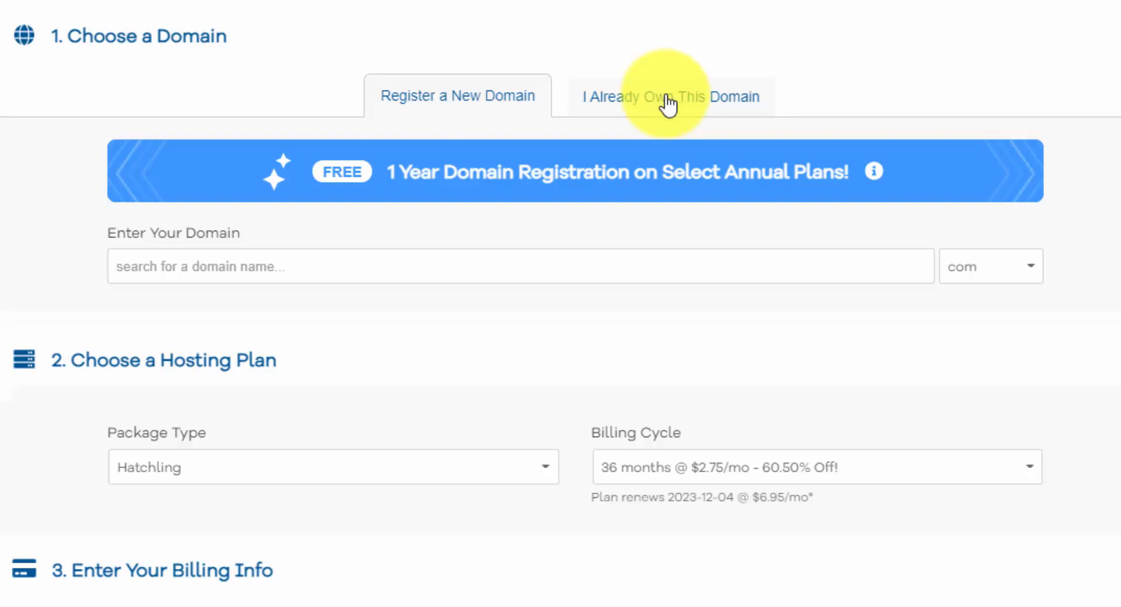
# Enter makeyourwebsite2021.com as the new domain to register, with domain privacy selected.
pyautogui.click(327, 263)
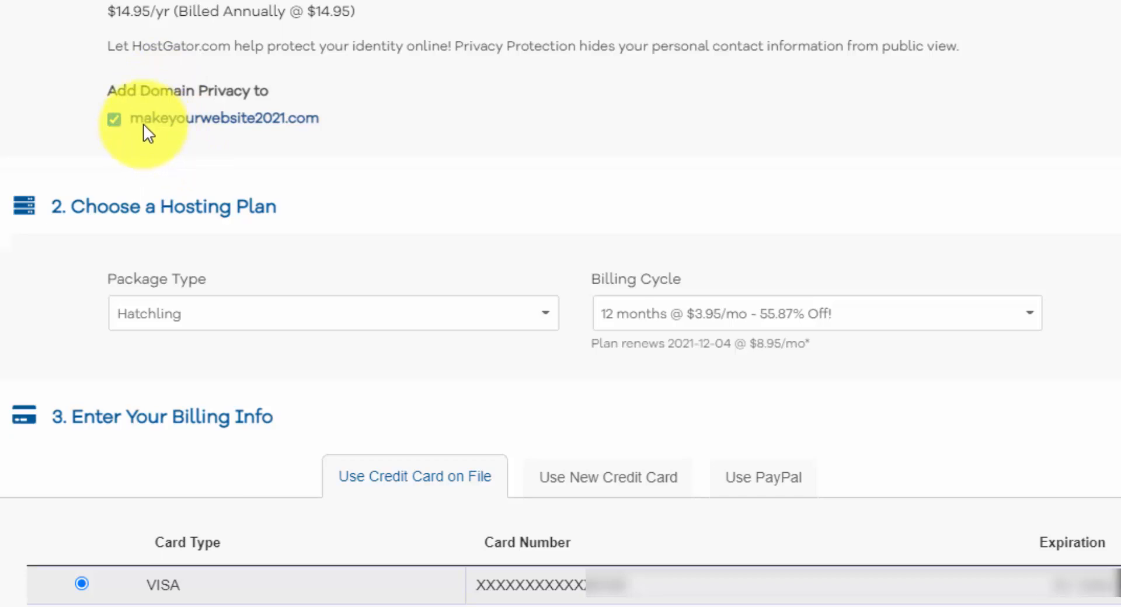
pyautogui.click(114, 119)
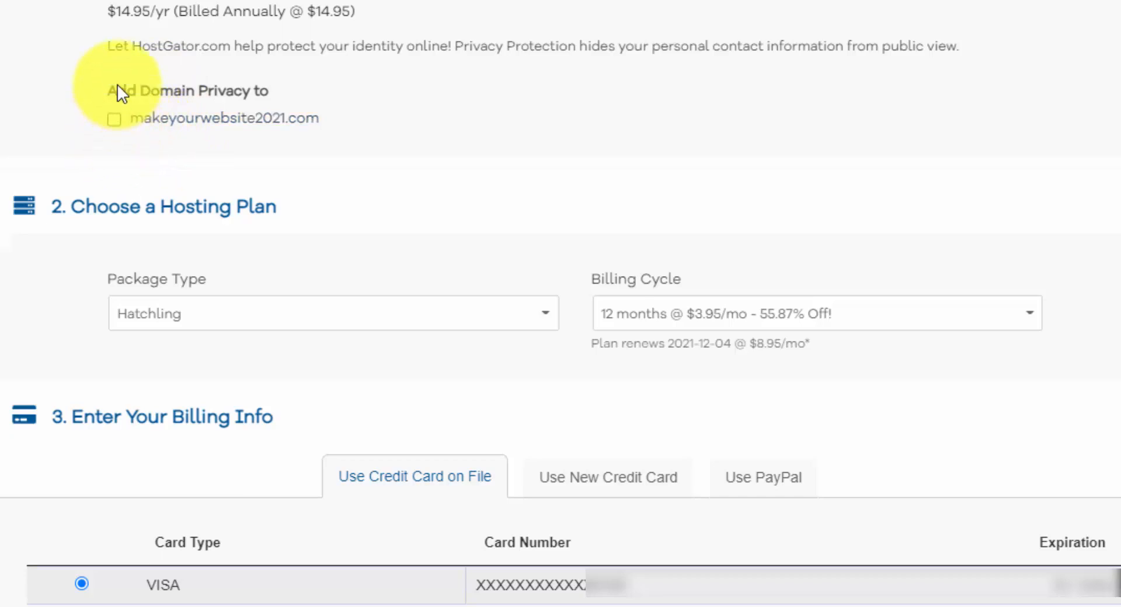
pyautogui.click(119, 124)
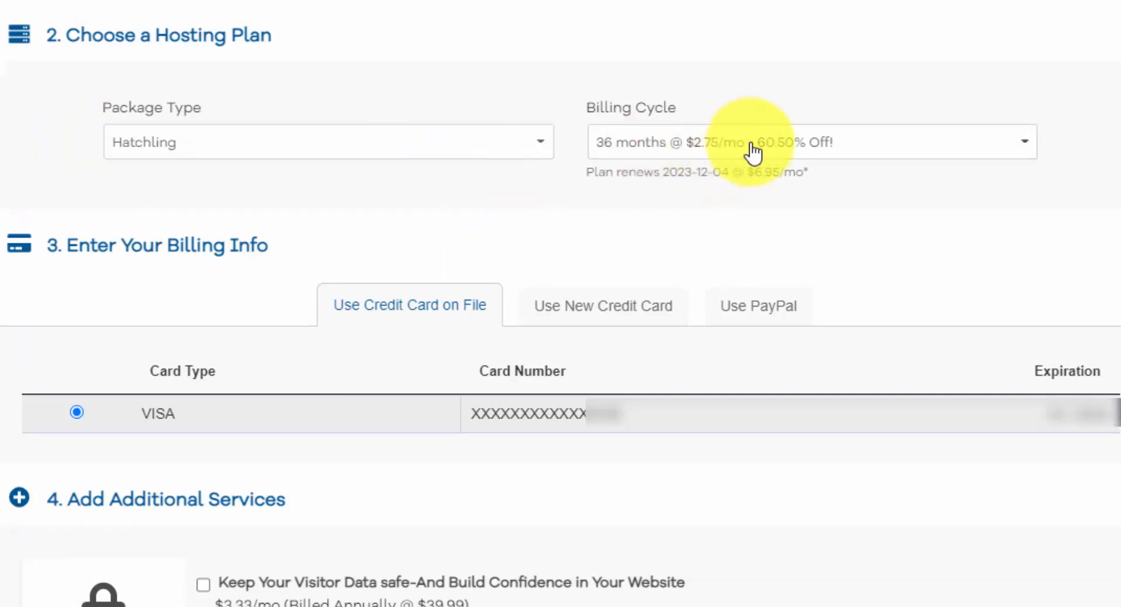
# Set the billing cycle to 12 months at $3.95/mo and deselect the SiteLock Essentials and CodeGuard backup add-ons.
pyautogui.click(1020, 141)
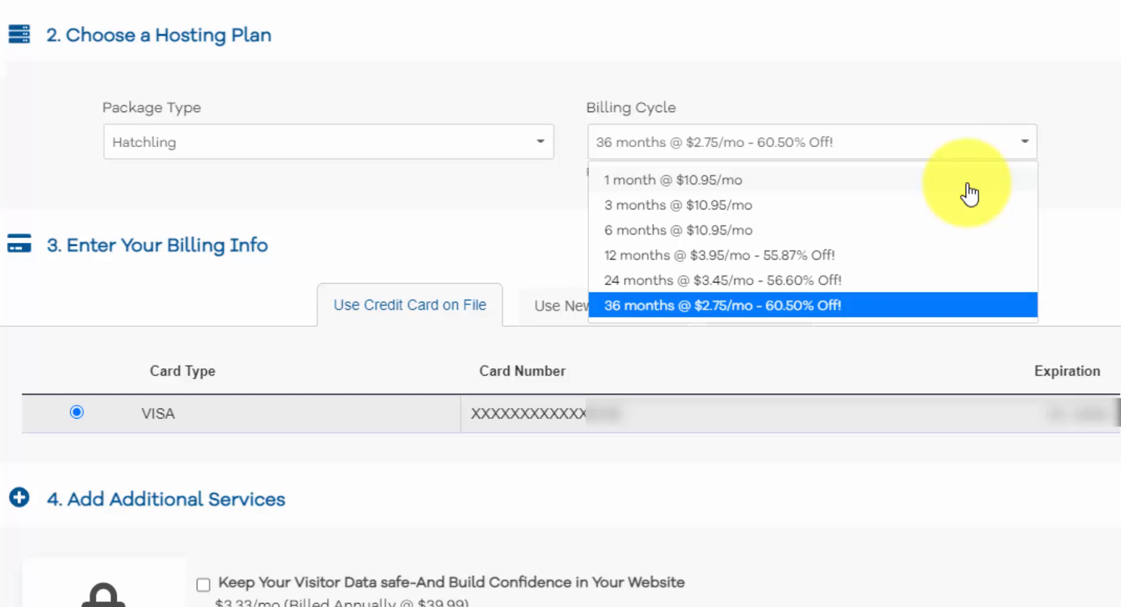
pyautogui.click(827, 256)
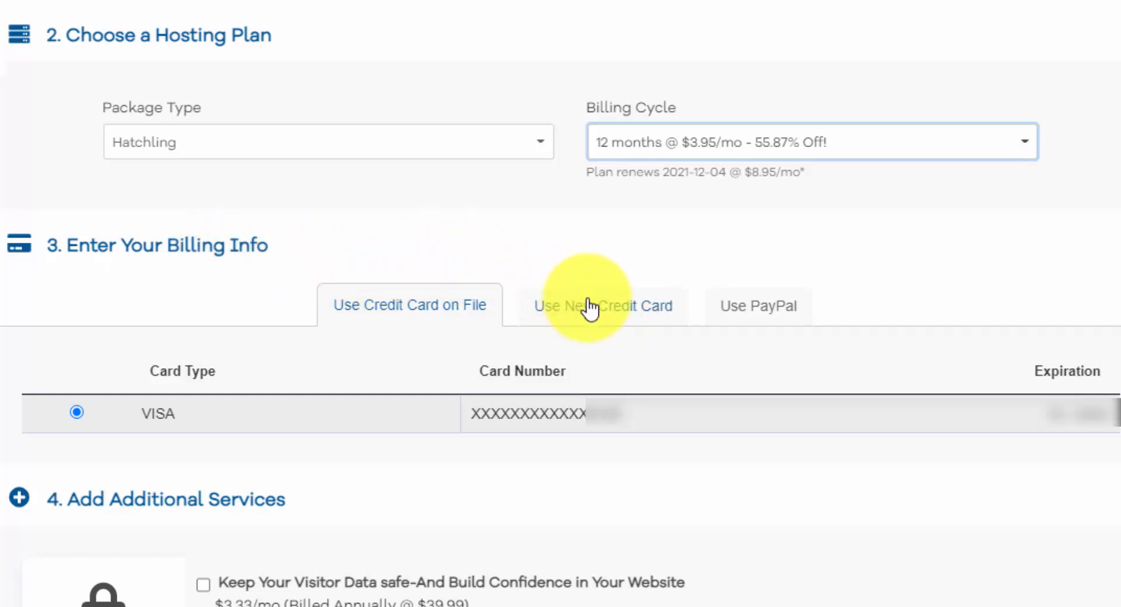
pyautogui.scroll(-8, 1066, 286)
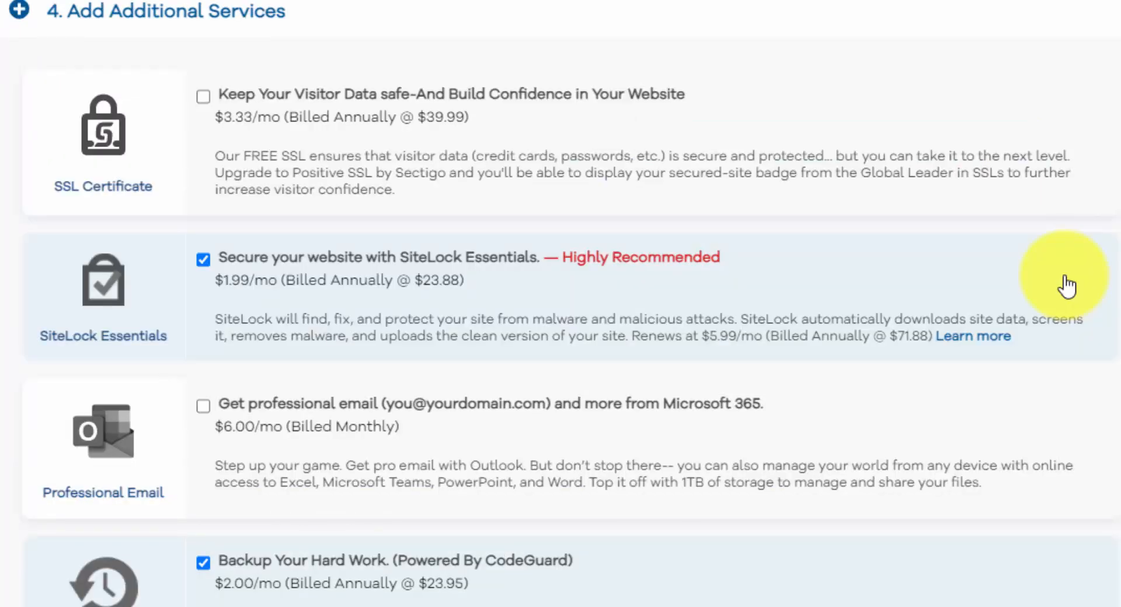
pyautogui.click(206, 262)
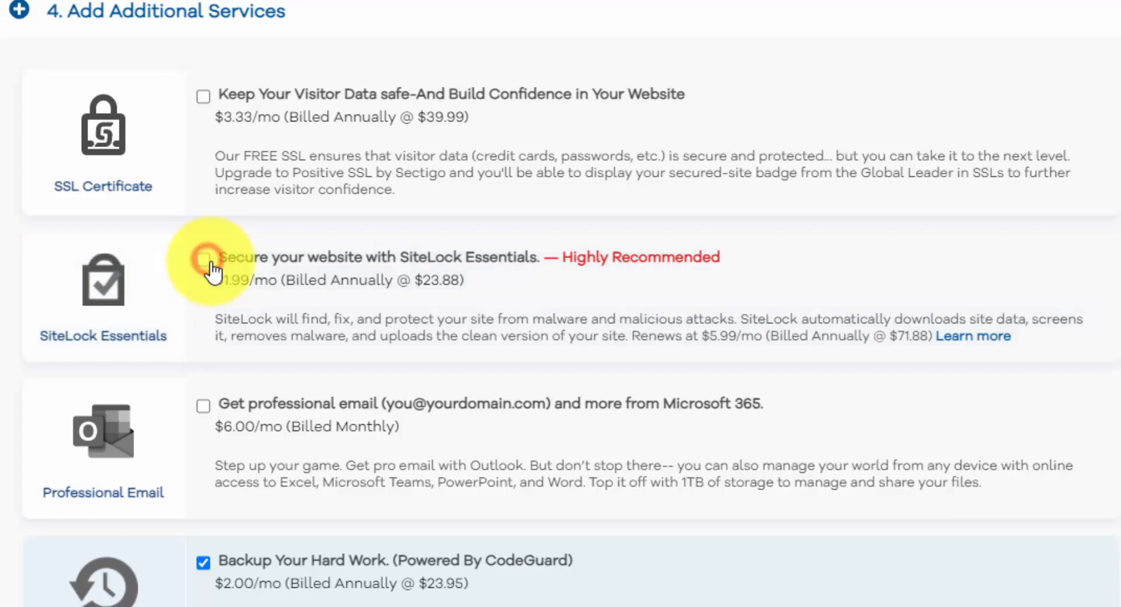
pyautogui.click(203, 563)
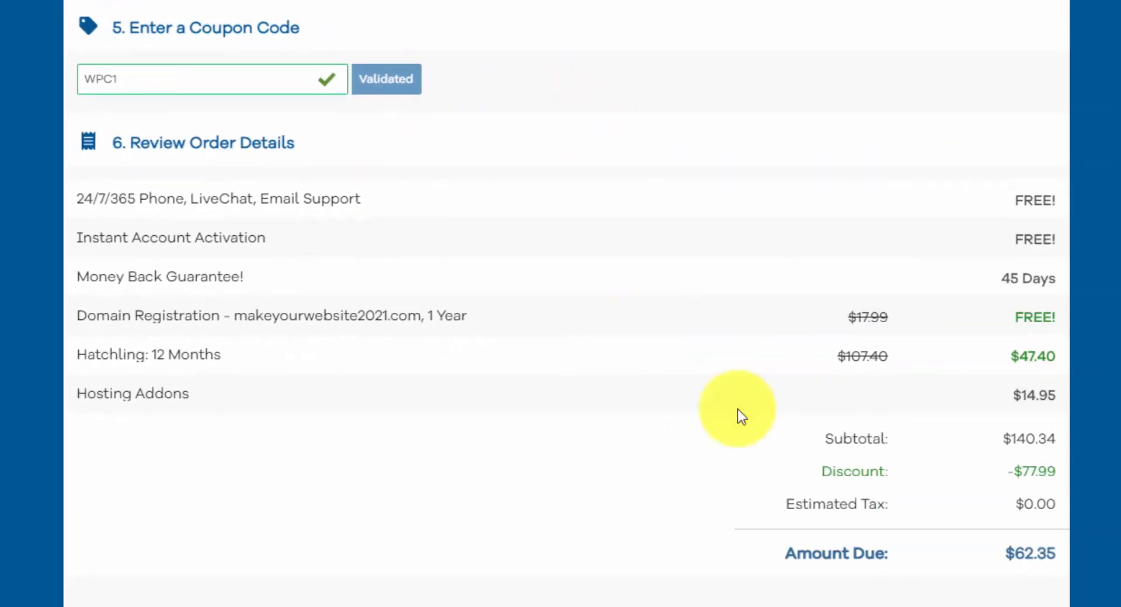
# Review the order's price summary, then agree to the renewal terms and check out.
pyautogui.click(1010, 442)
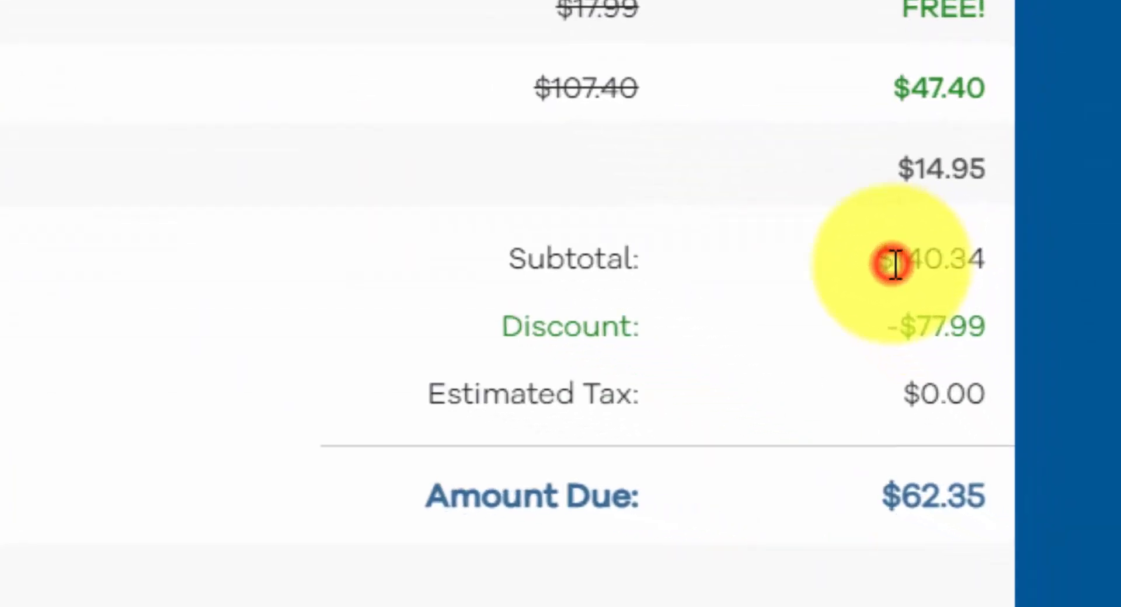
pyautogui.moveTo(895, 265); pyautogui.dragTo(946, 263)
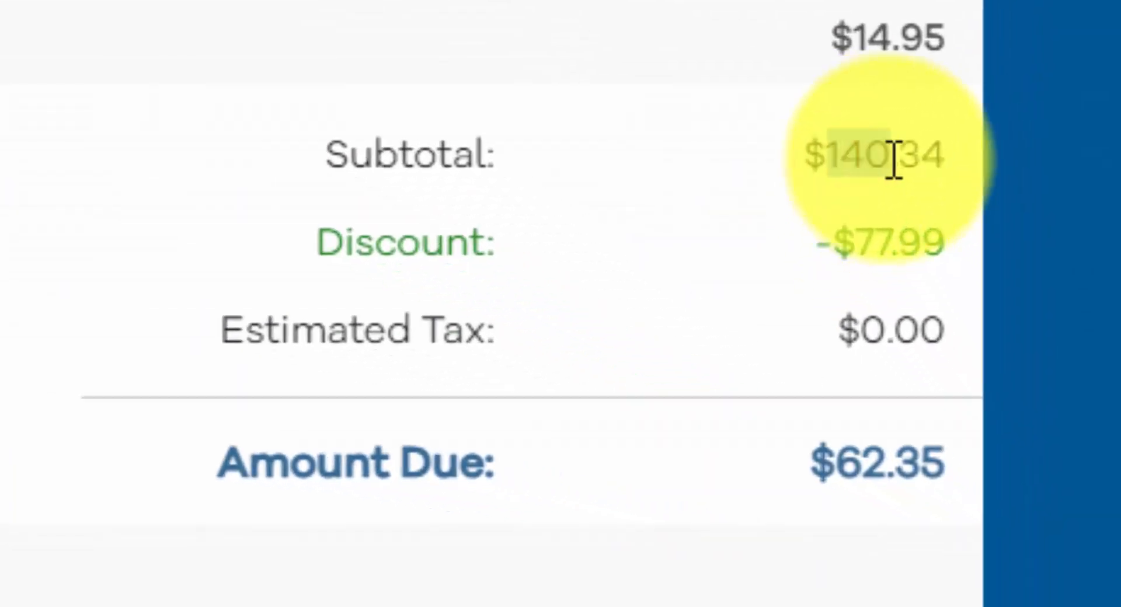
pyautogui.click(943, 262)
pyautogui.moveTo(913, 336); pyautogui.dragTo(977, 334)
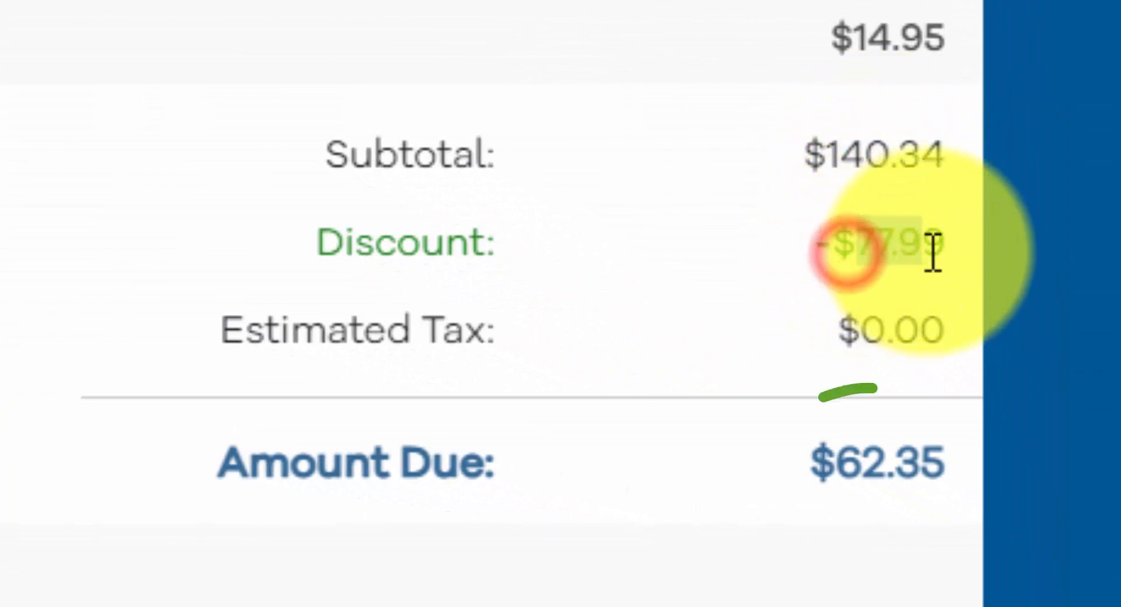
pyautogui.click(937, 245)
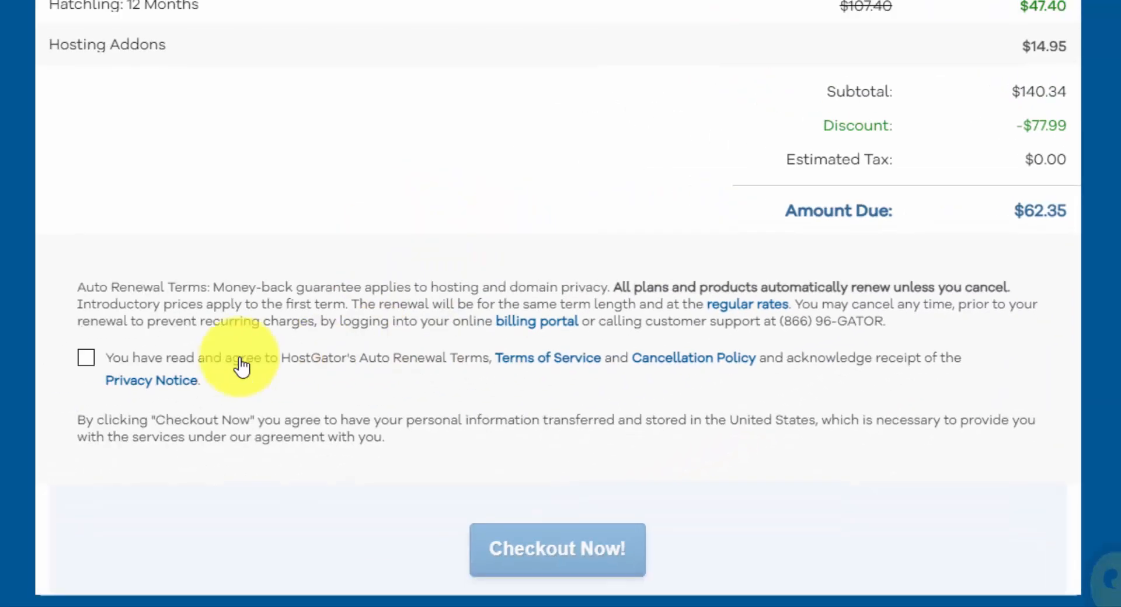
pyautogui.click(86, 358)
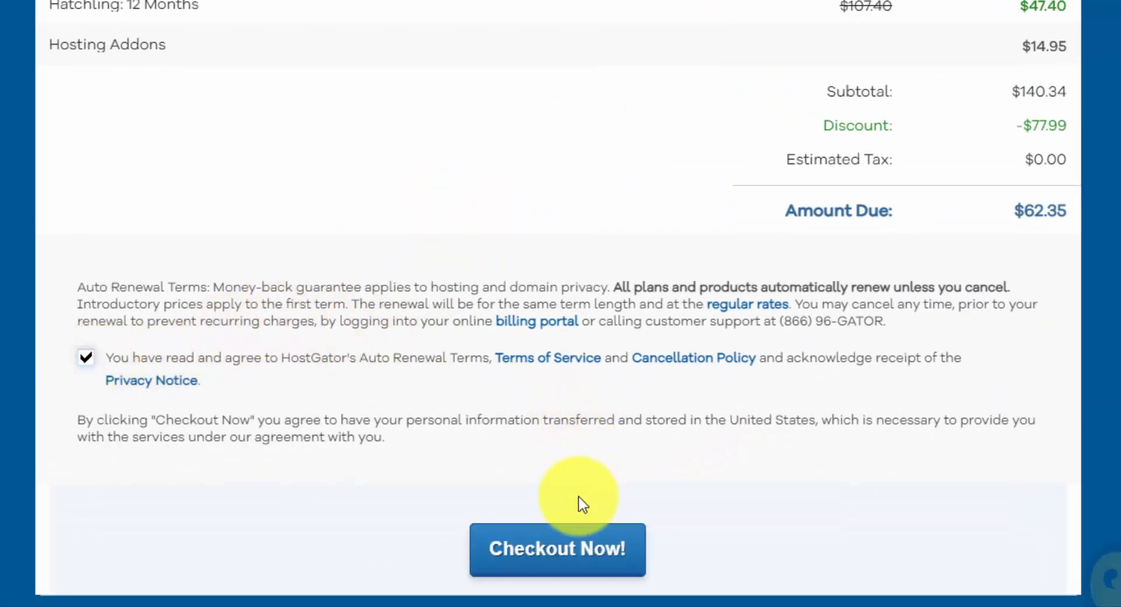
pyautogui.click(584, 556)
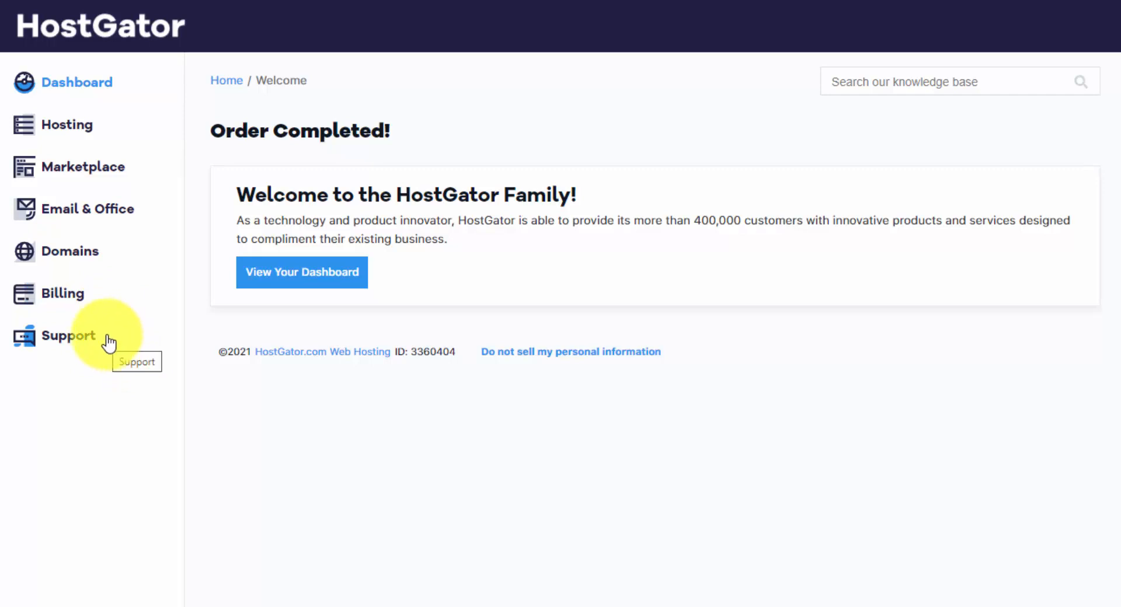
# Go to the hosting dashboard and start a new WordPress installation from the hosting package's control panel options.
pyautogui.click(329, 280)
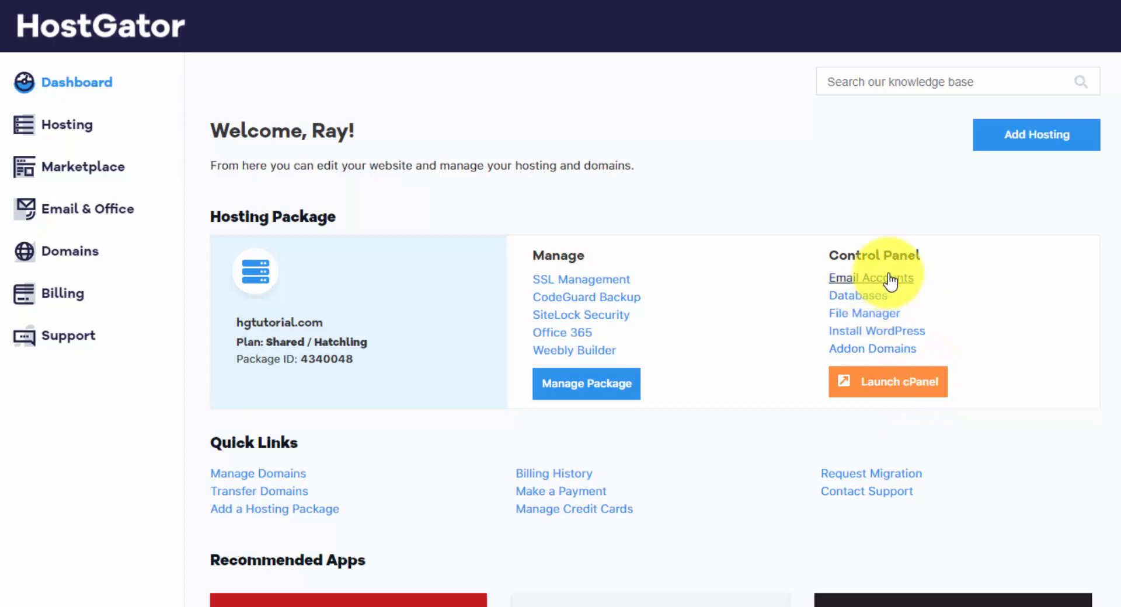
pyautogui.click(873, 343)
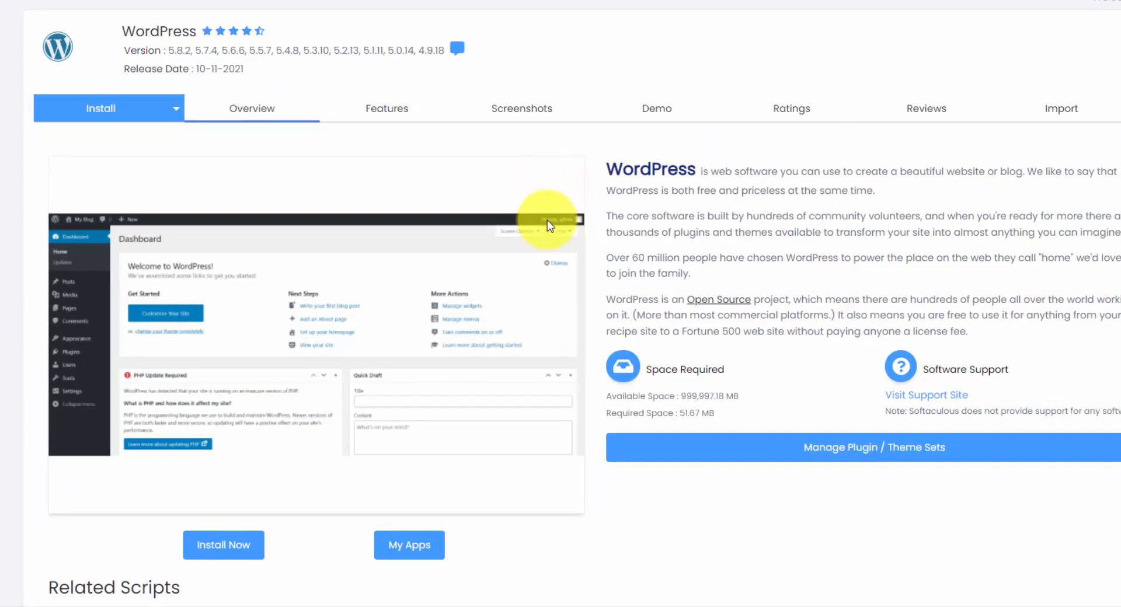
pyautogui.click(227, 550)
pyautogui.click(203, 259)
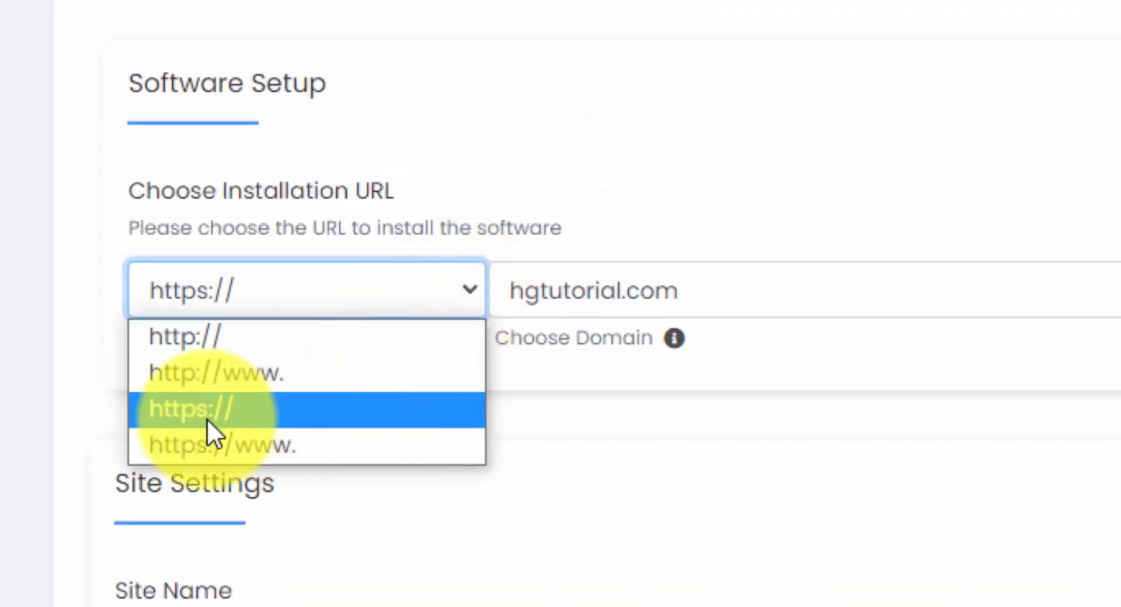
pyautogui.click(267, 415)
pyautogui.click(398, 291)
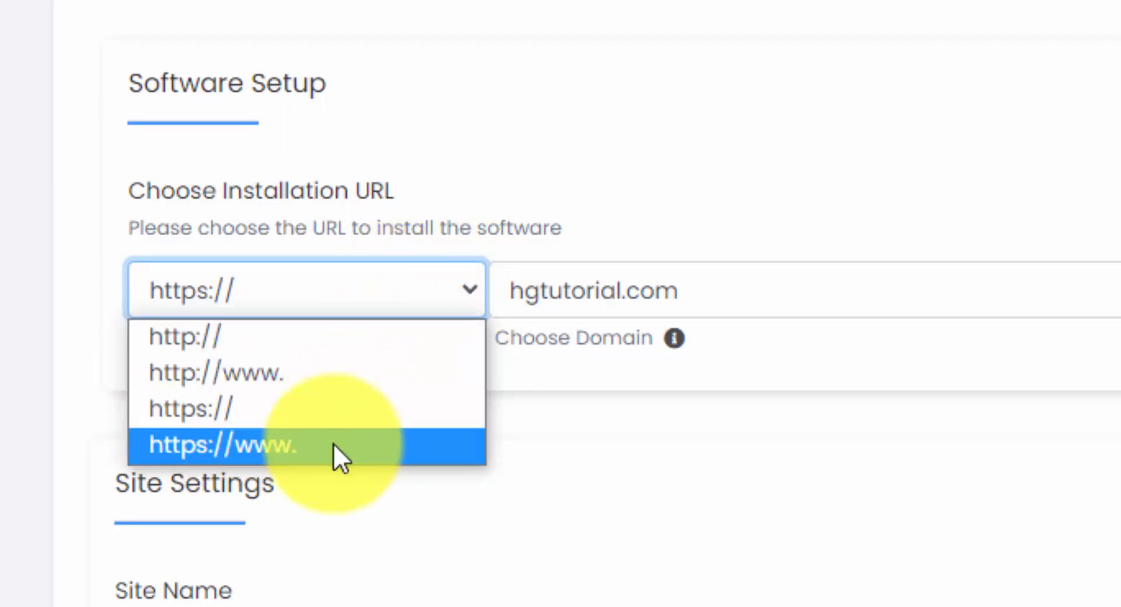
pyautogui.click(327, 404)
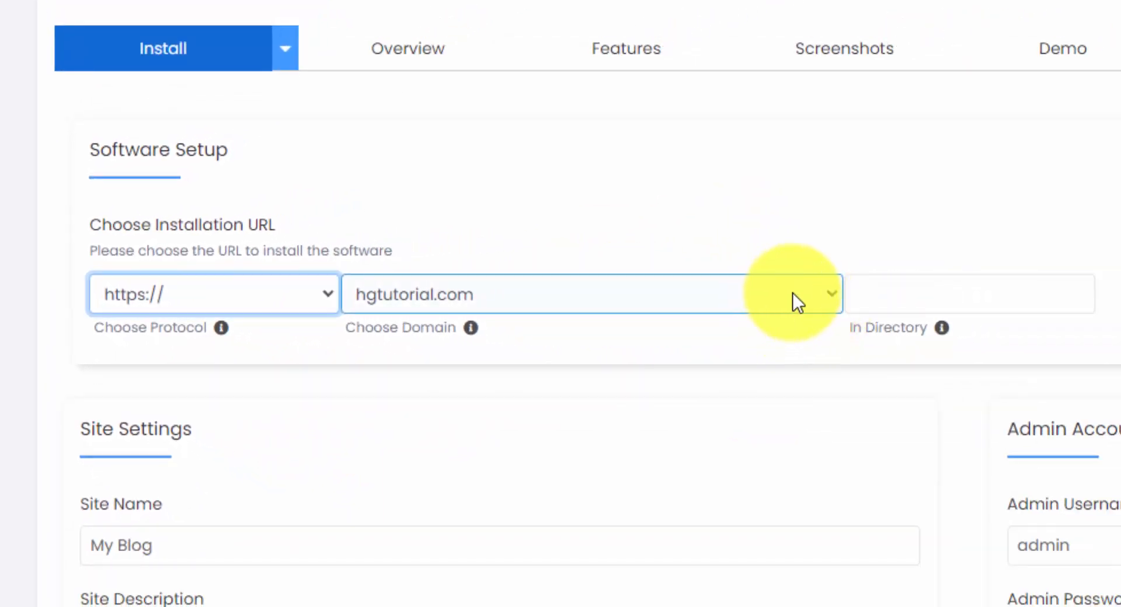
pyautogui.click(914, 299)
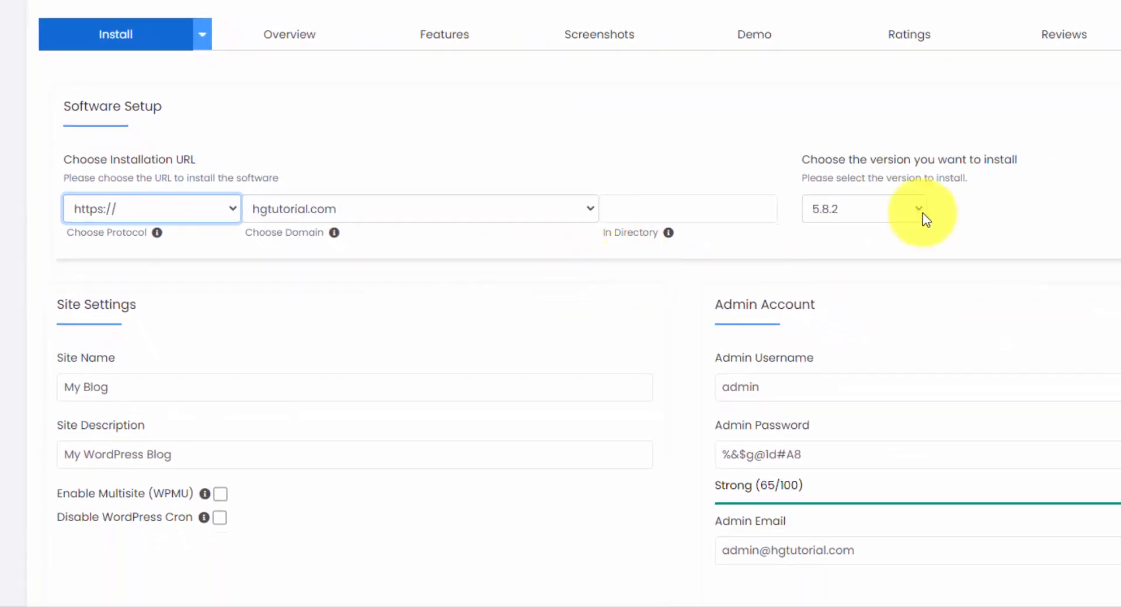
pyautogui.click(921, 212)
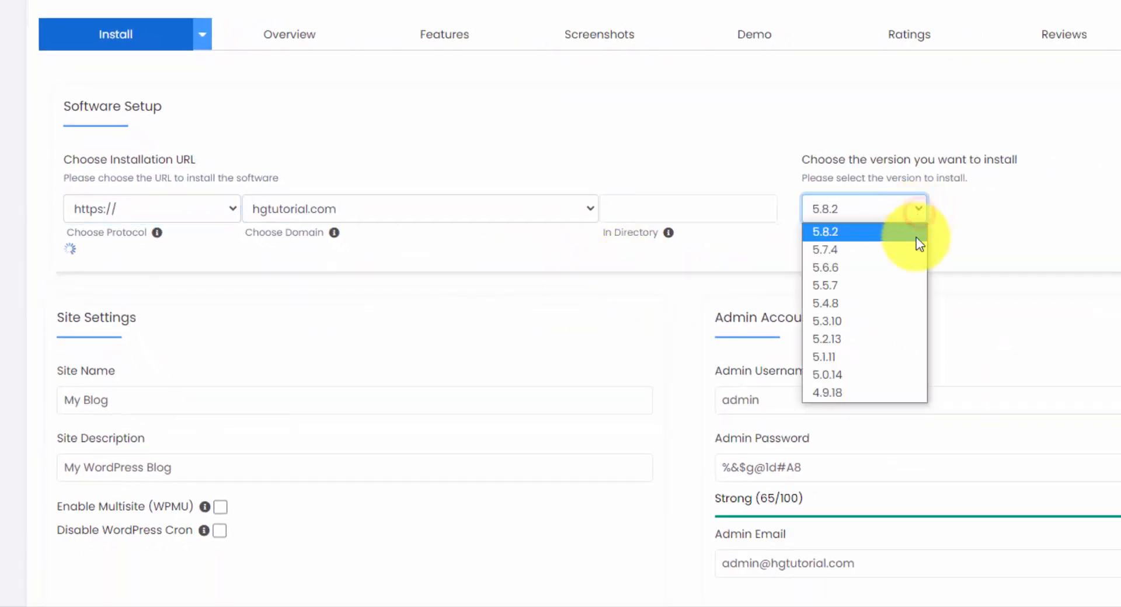
pyautogui.click(890, 232)
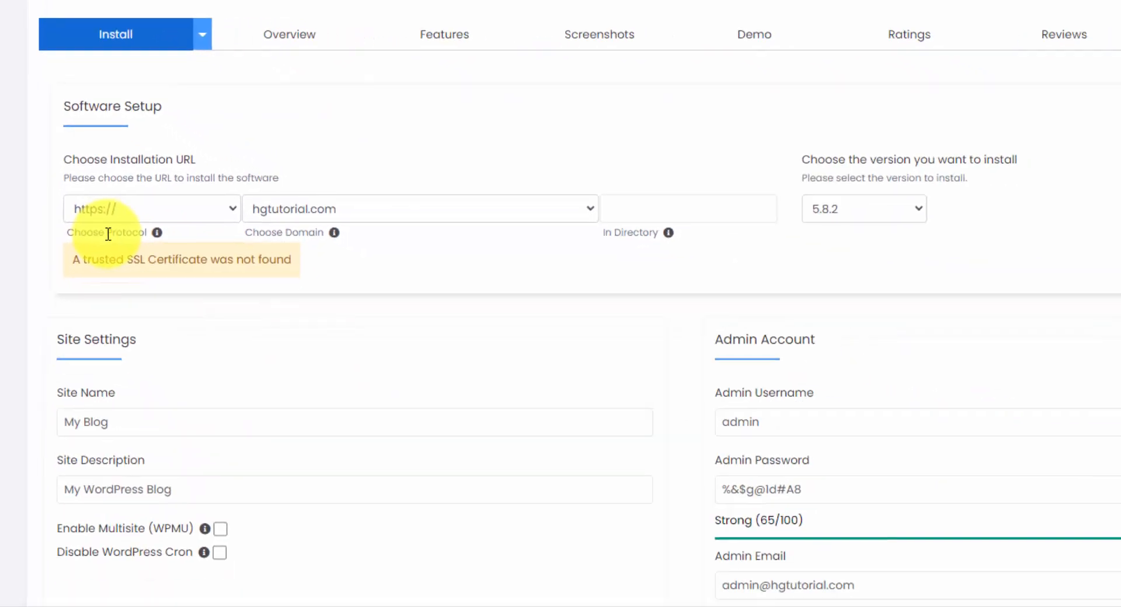
# Fill in the admin account with a custom username, the account password and the administrator's e-mail address.
pyautogui.scroll(-2, 309, 278)
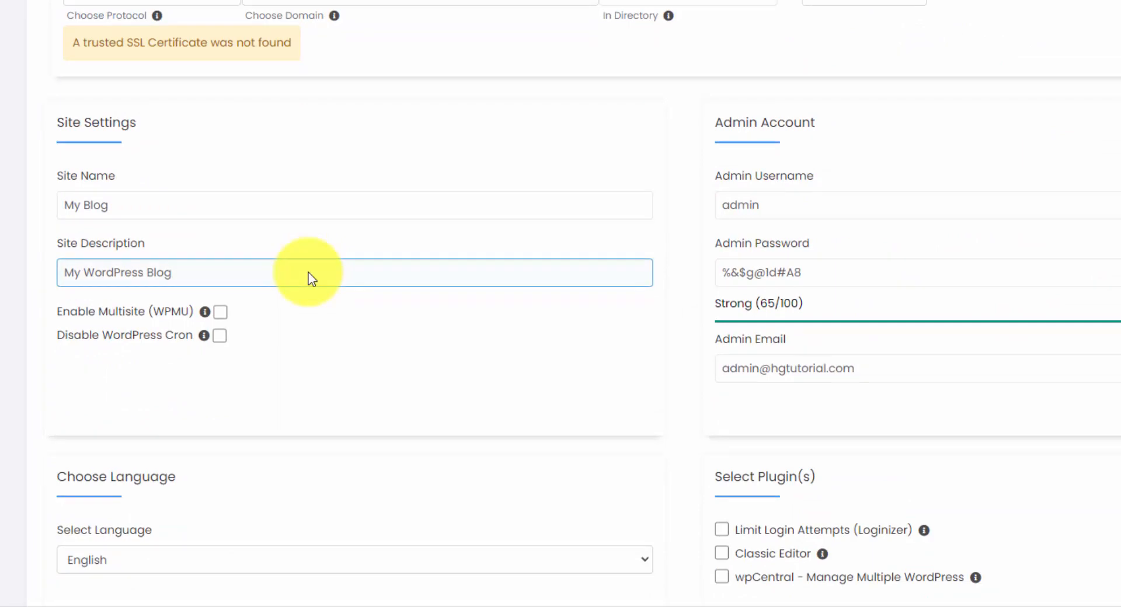
pyautogui.scroll(-2, 309, 275)
pyautogui.click(198, 103)
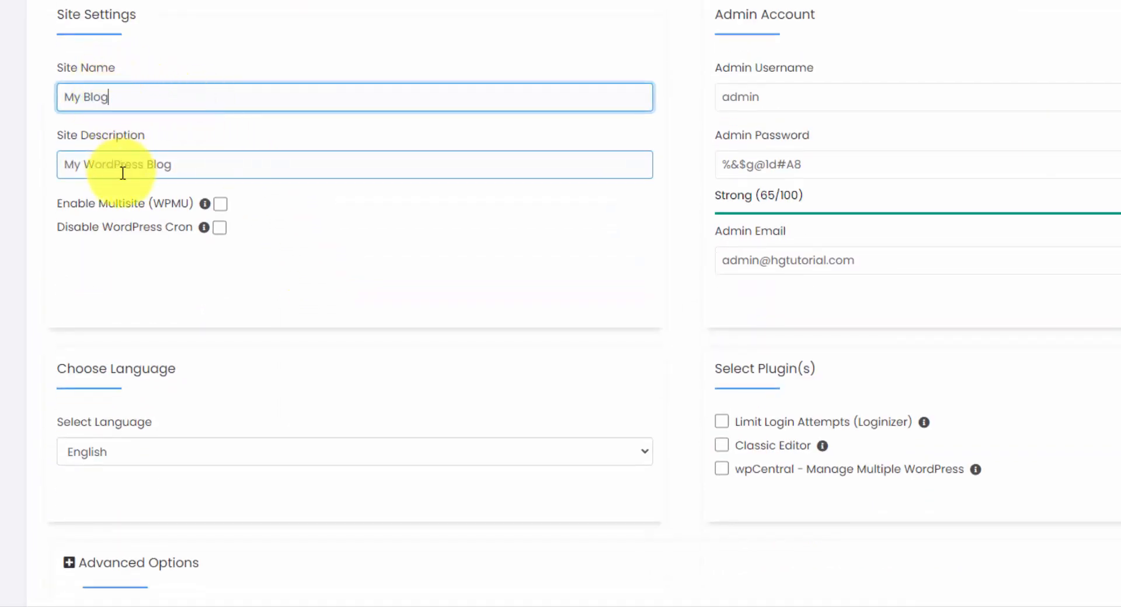
pyautogui.click(797, 104)
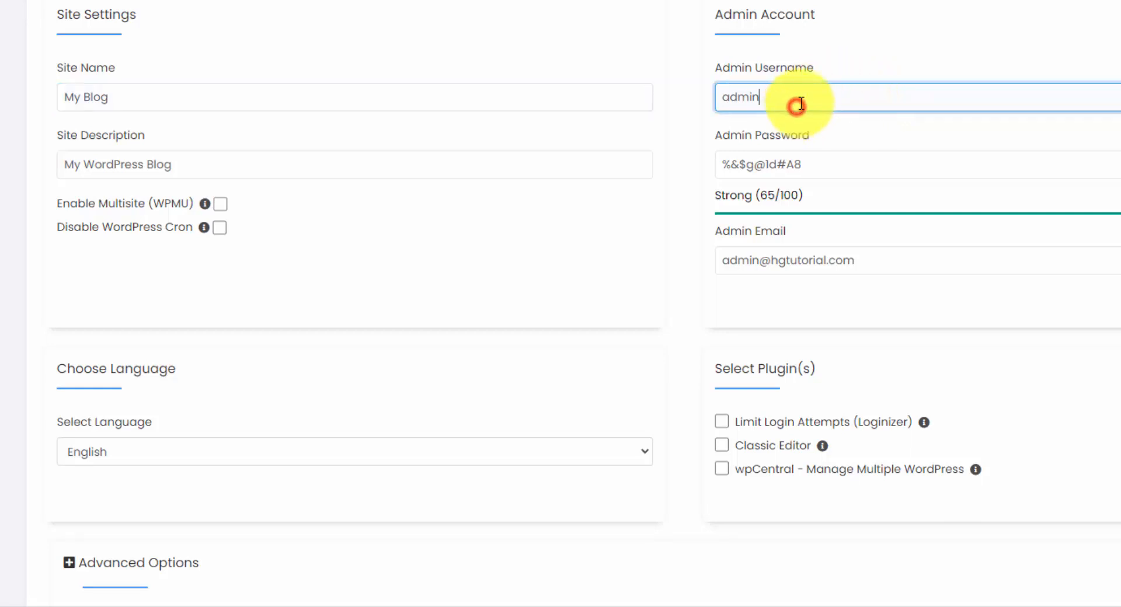
pyautogui.moveTo(817, 103); pyautogui.dragTo(714, 98)
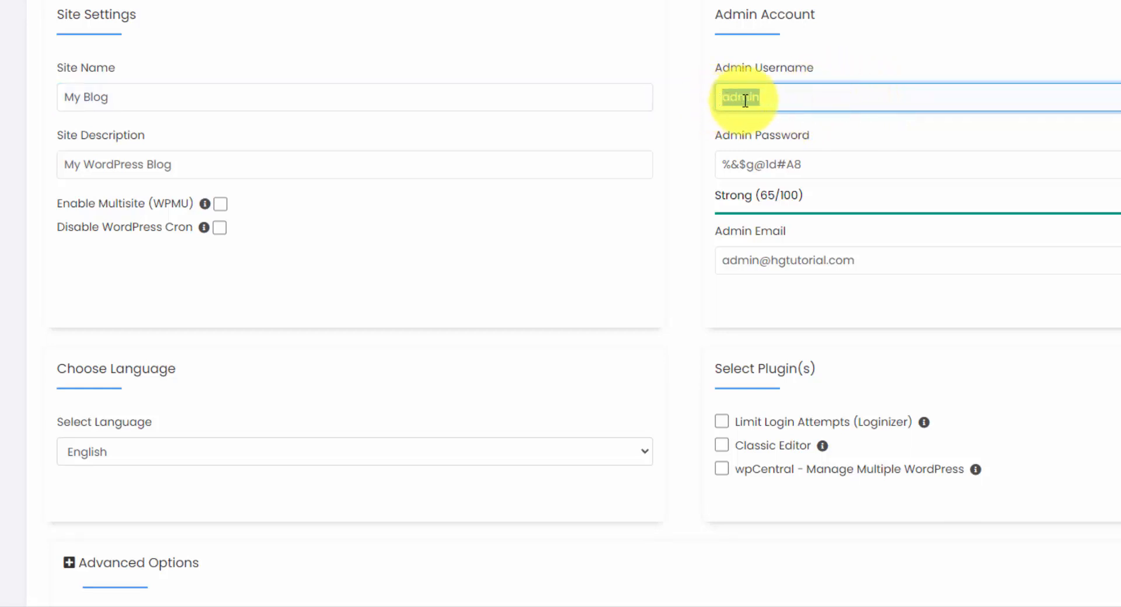
pyautogui.write('raymond')
pyautogui.click(897, 169)
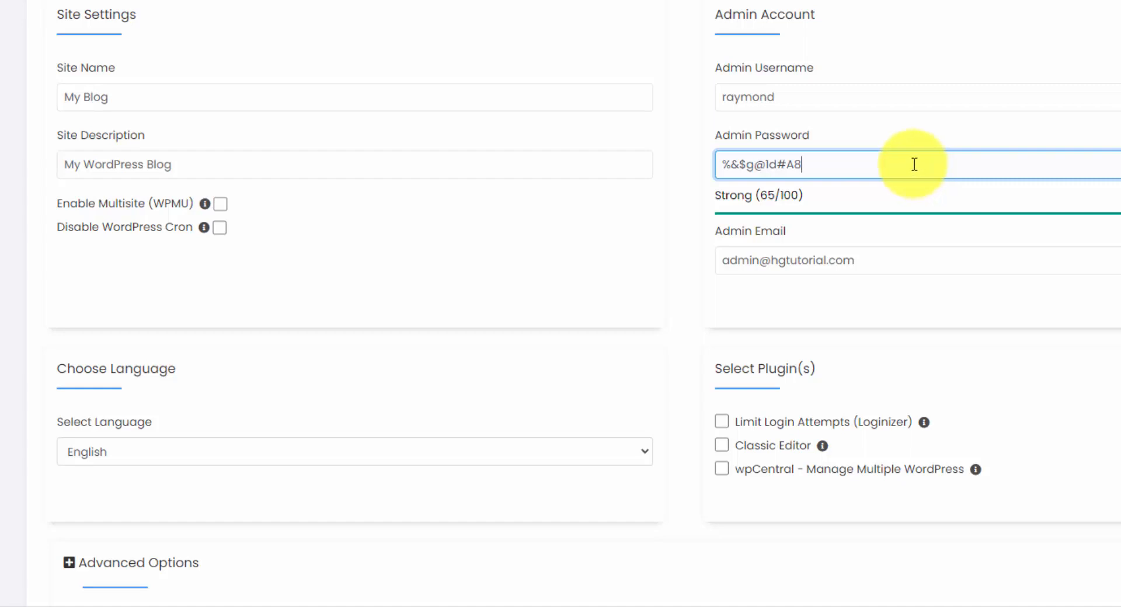
pyautogui.moveTo(722, 260); pyautogui.dragTo(761, 262)
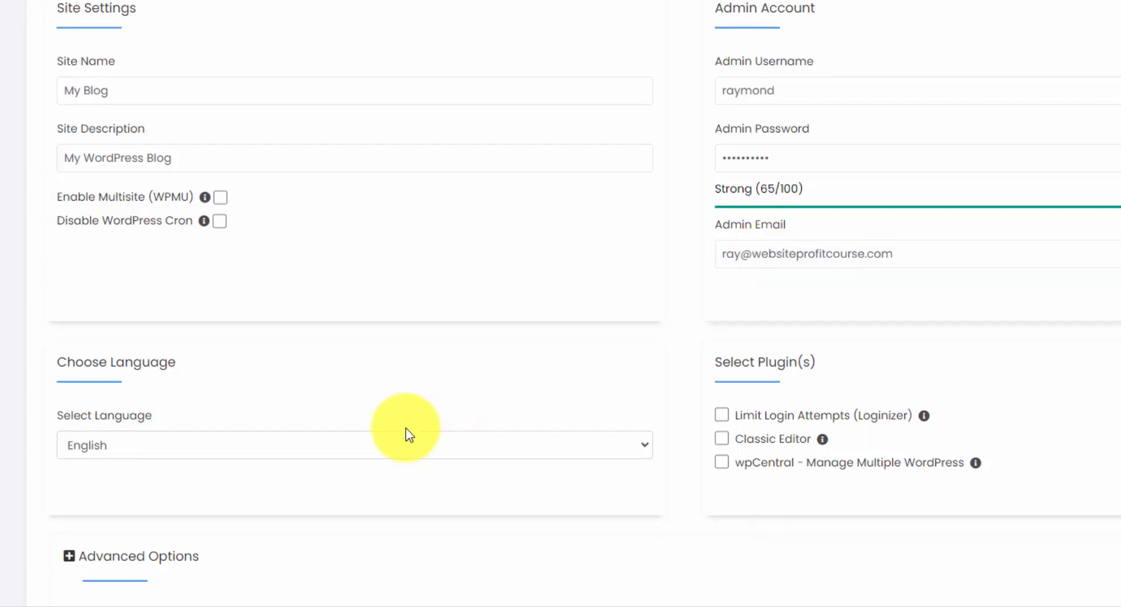
# Include the Limit Login Attempts (Loginizer) plugin and expand the advanced options to review the database name and table prefix.
pyautogui.scroll(-4, 305, 345)
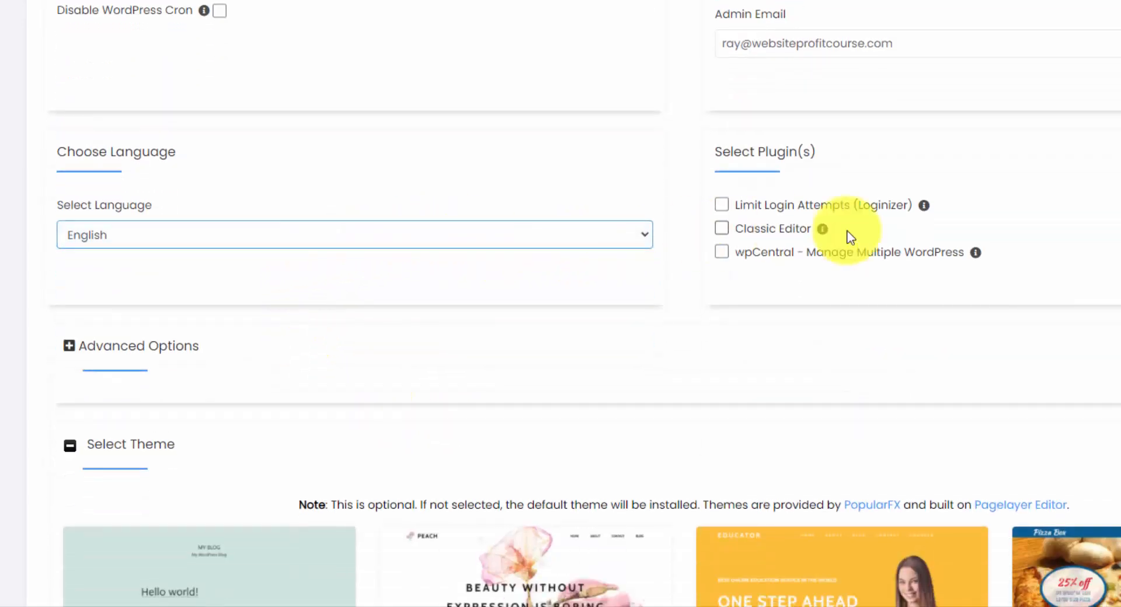
pyautogui.click(793, 210)
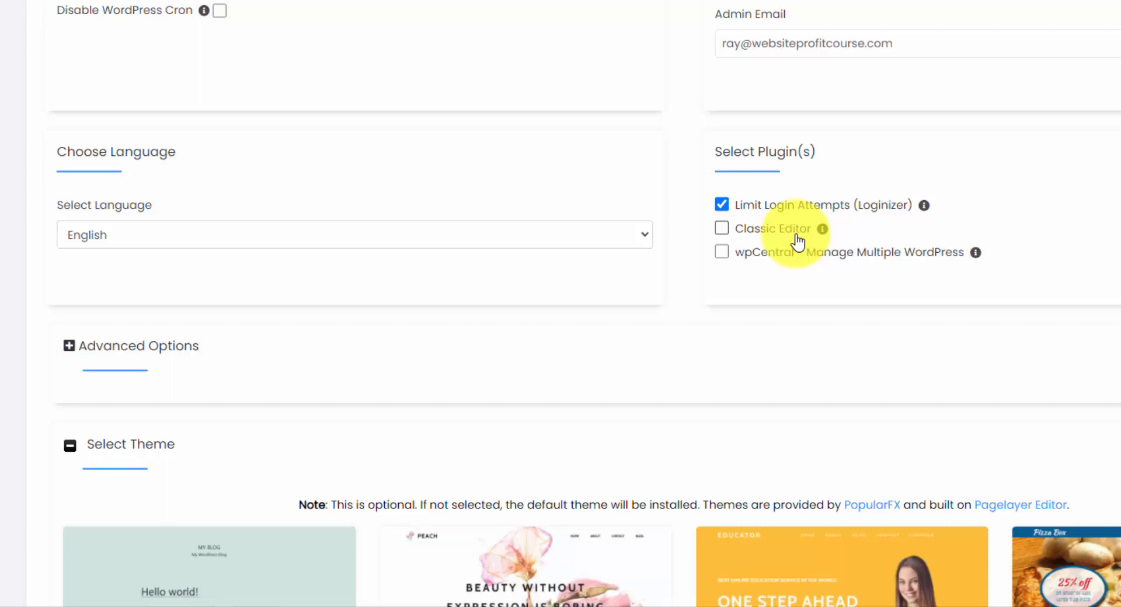
pyautogui.scroll(-2, 798, 240)
pyautogui.click(120, 245)
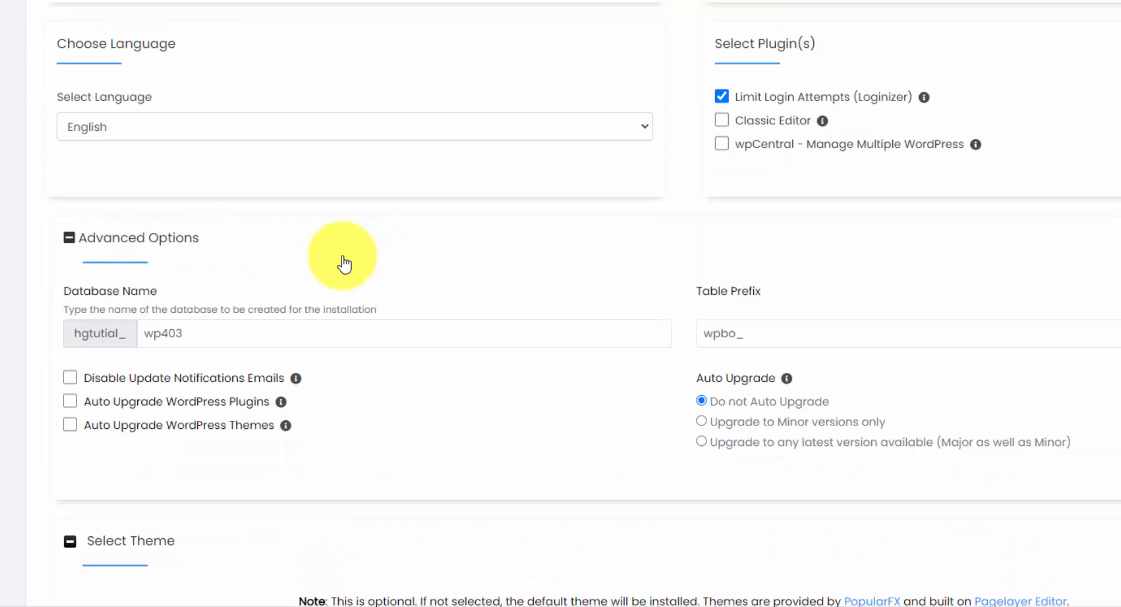
pyautogui.scroll(-2, 346, 272)
pyautogui.click(777, 224)
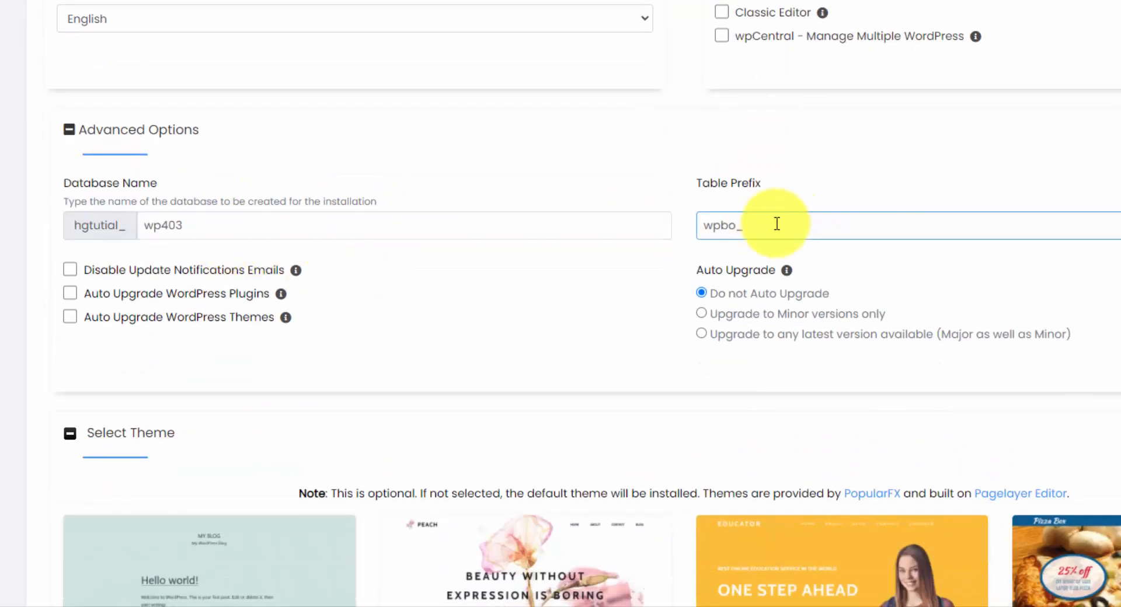
pyautogui.click(640, 219)
pyautogui.click(743, 222)
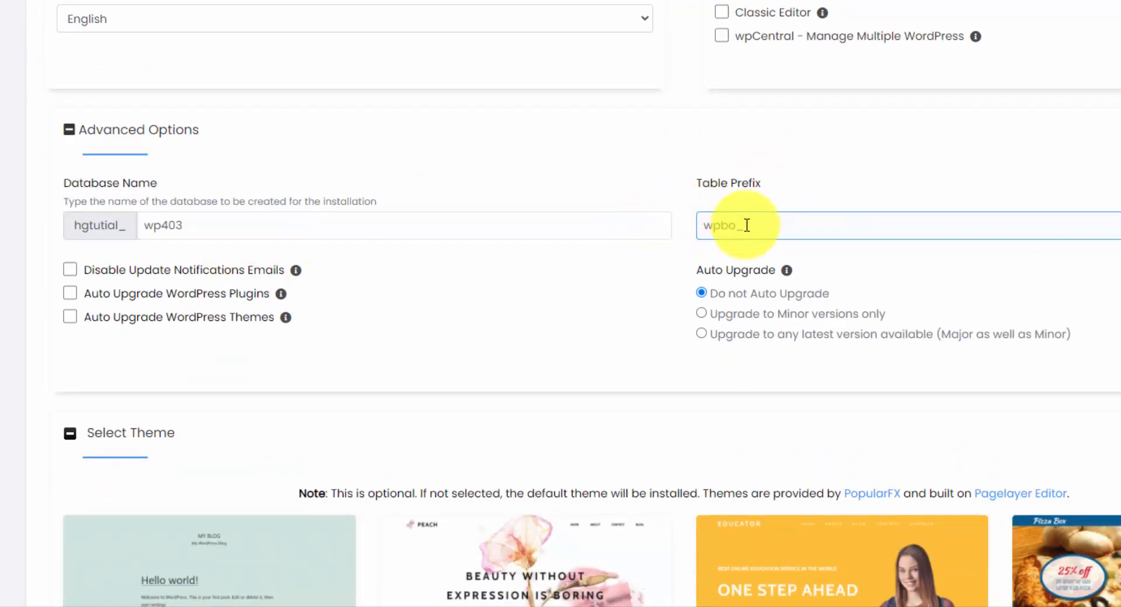
# Select the Twenty Twenty-One theme for the installation and accept using its demo images.
pyautogui.scroll(-2, 876, 250)
pyautogui.scroll(-6, 876, 250)
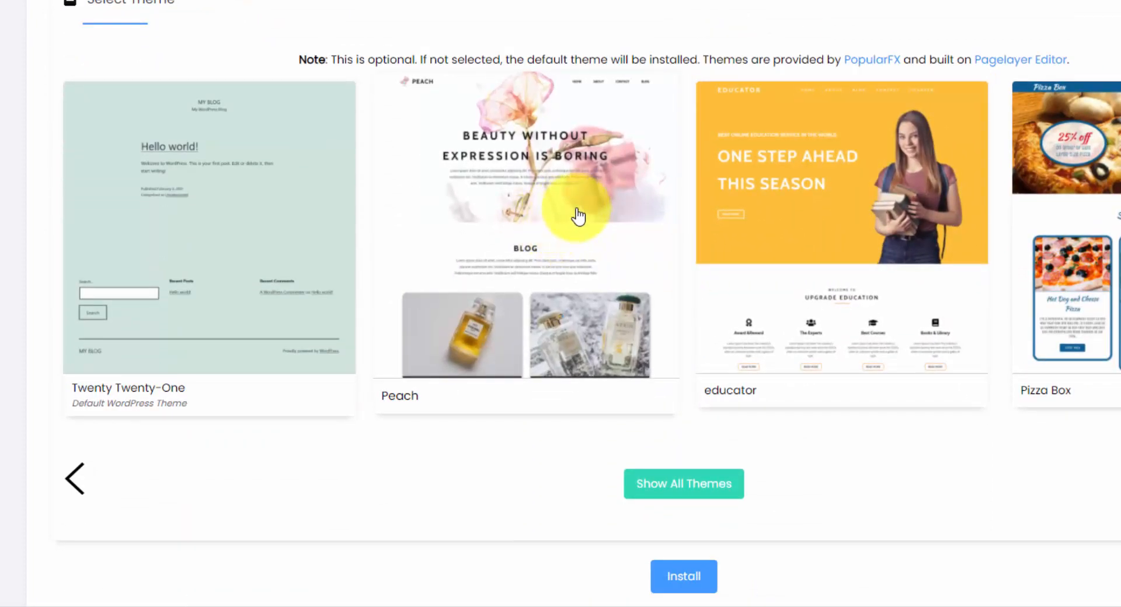
pyautogui.click(230, 234)
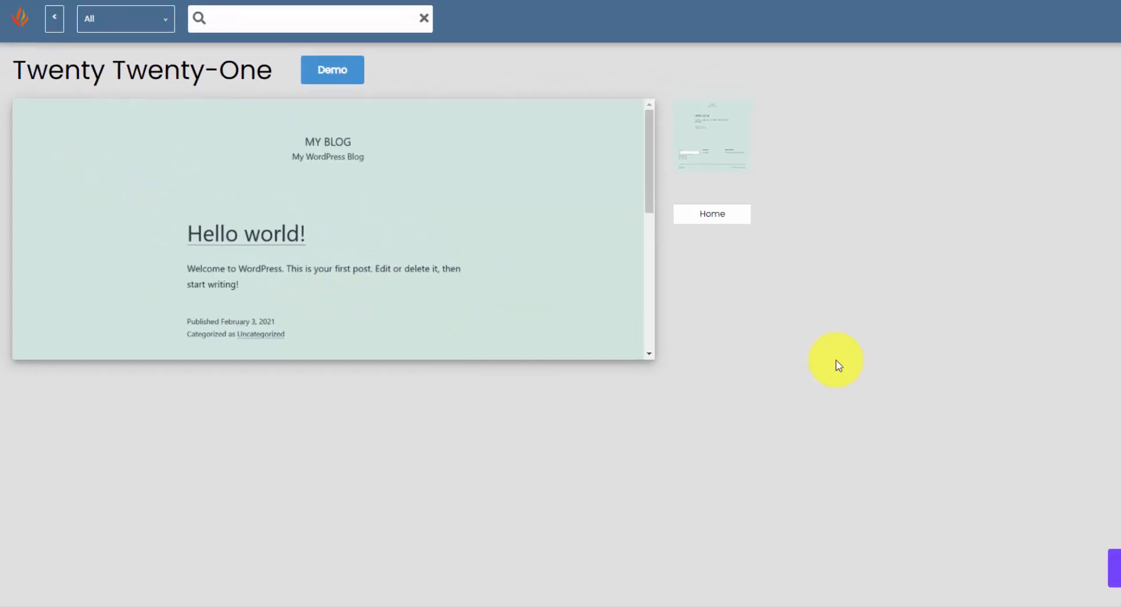
pyautogui.click(1040, 575)
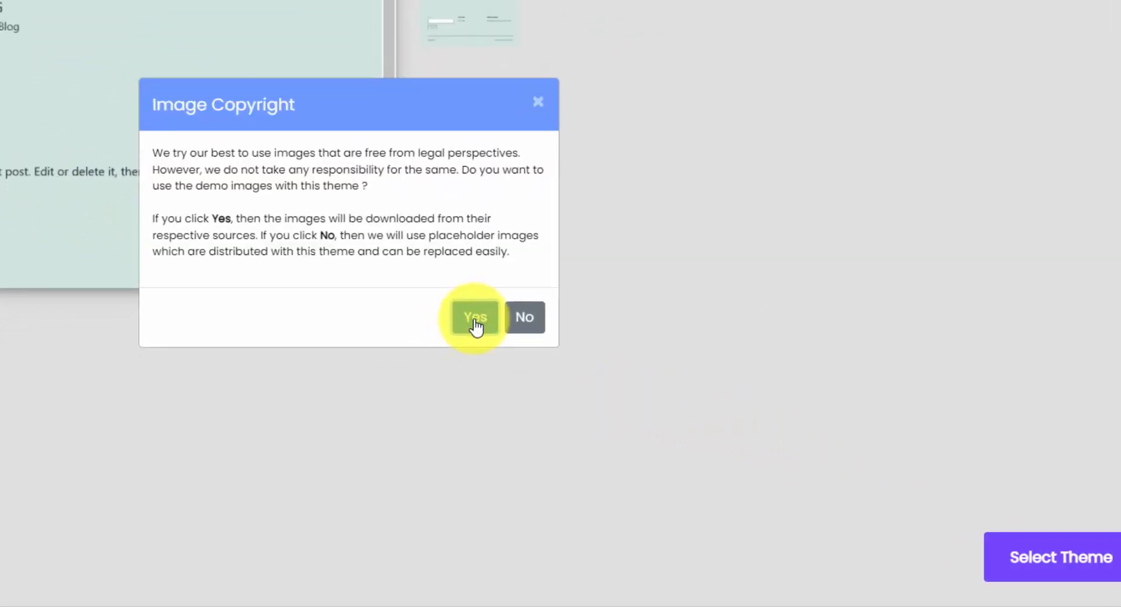
# Go to the e-mail field for the installation details and install WordPress with the chosen settings.
pyautogui.click(625, 389)
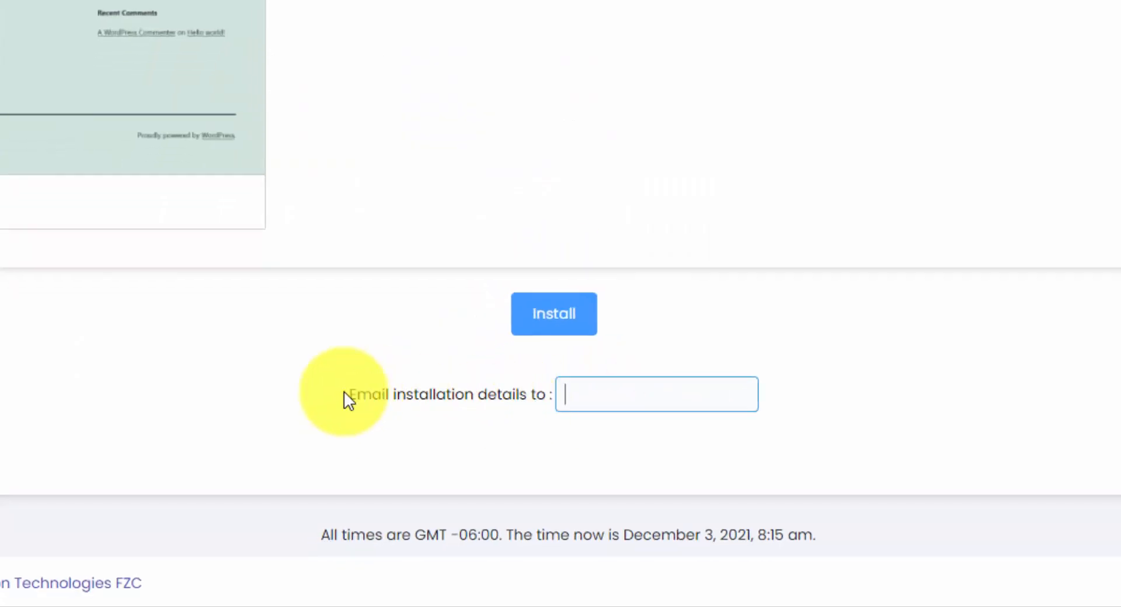
pyautogui.moveTo(349, 395); pyautogui.dragTo(531, 388)
pyautogui.click(533, 386)
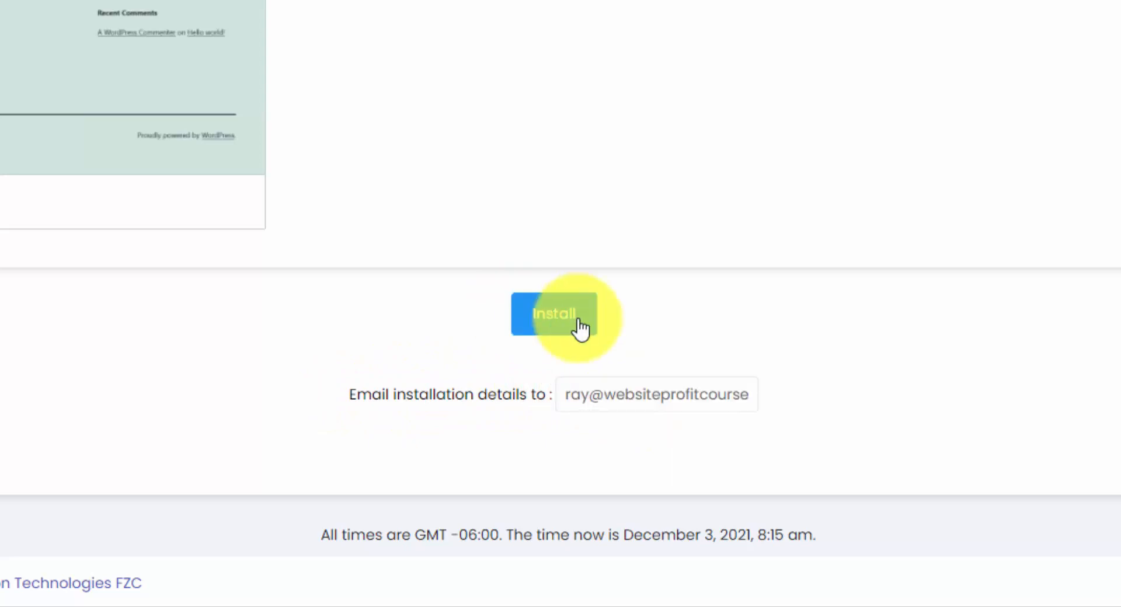
pyautogui.click(579, 324)
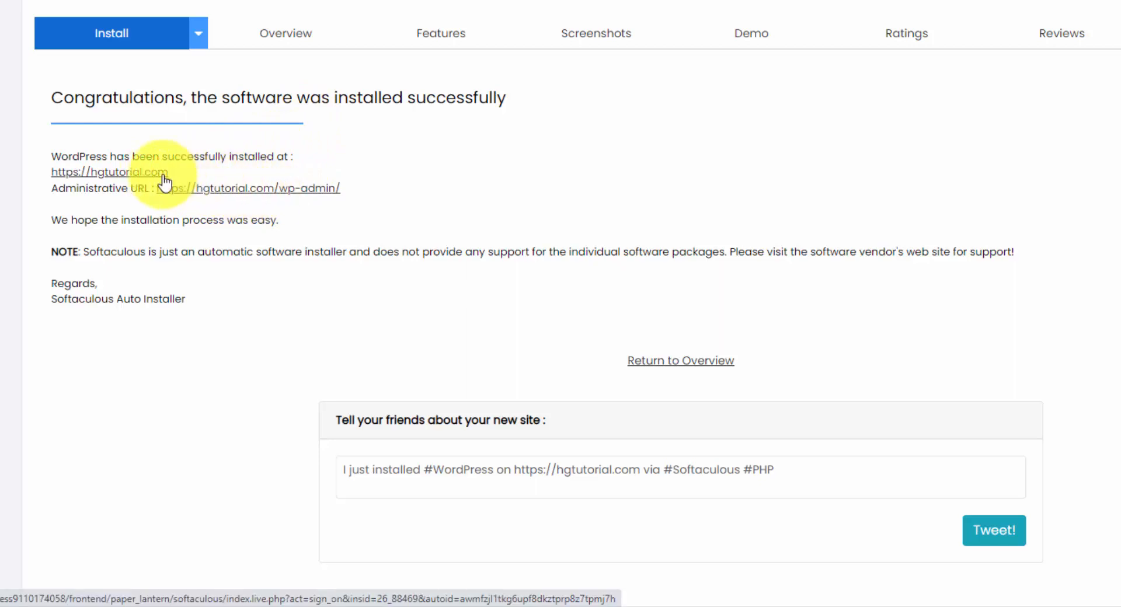
# View the new site, then open its admin dashboard and go to the list of installed plugins.
pyautogui.click(261, 193)
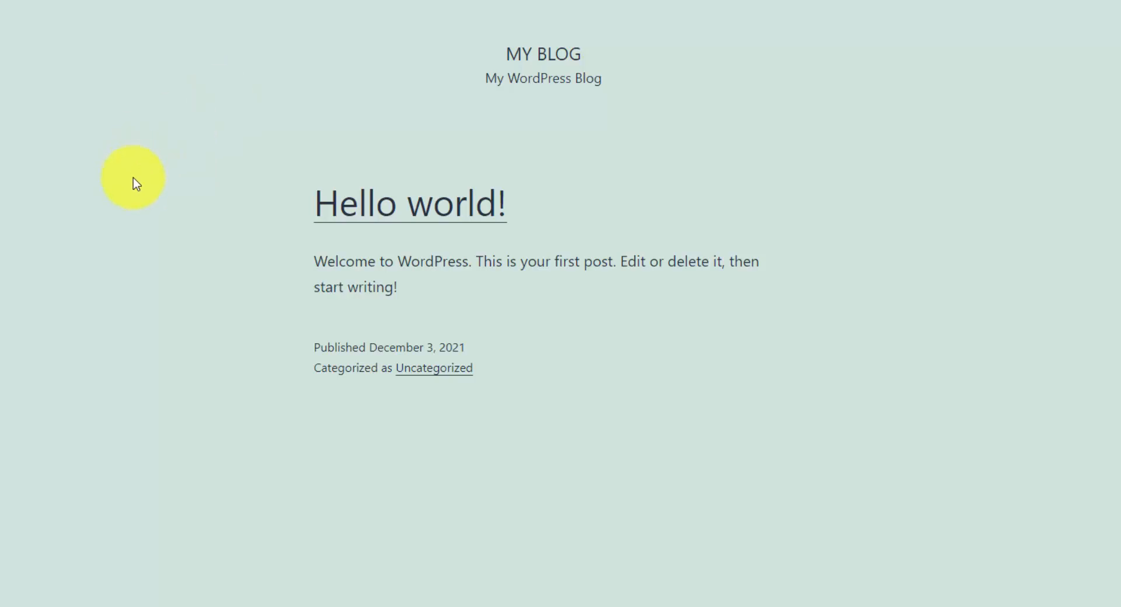
pyautogui.scroll(-3, 133, 178)
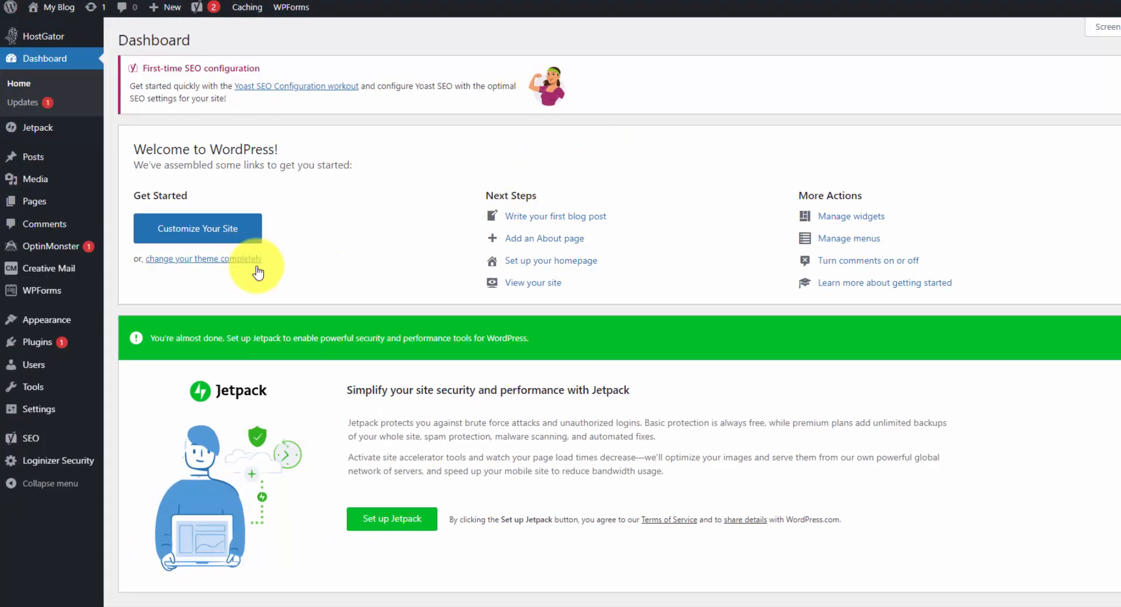
pyautogui.click(31, 349)
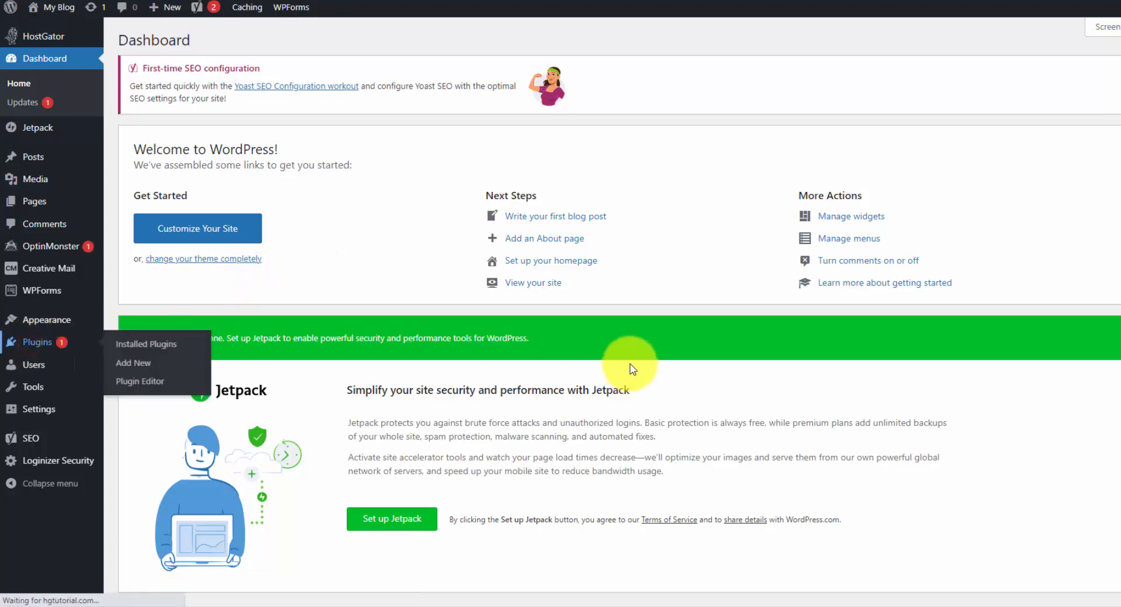
pyautogui.scroll(-6, 638, 350)
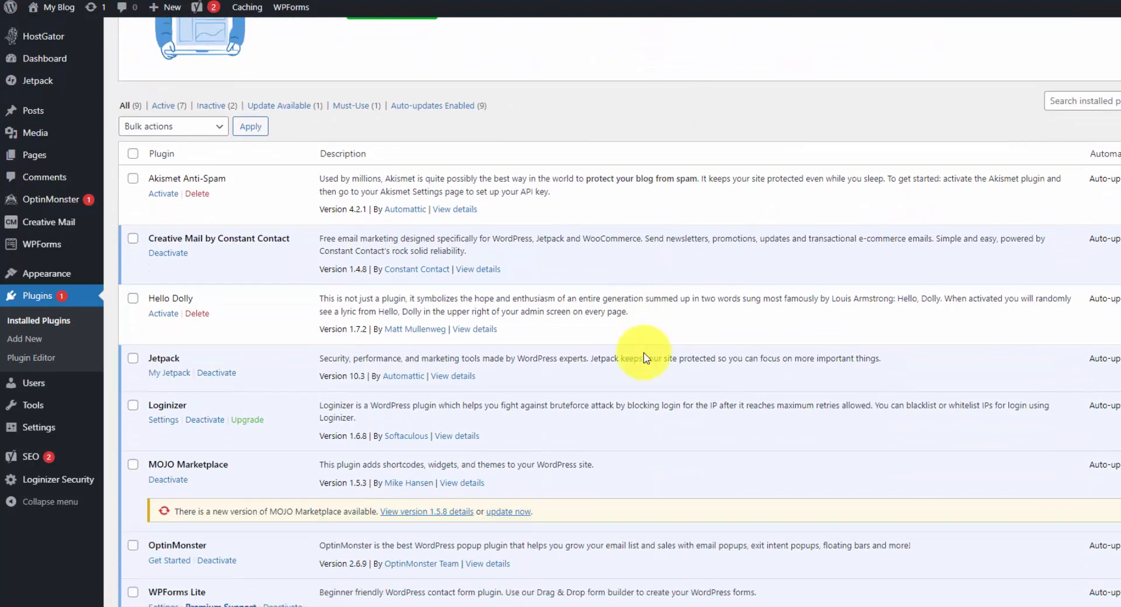
pyautogui.scroll(-1, 583, 350)
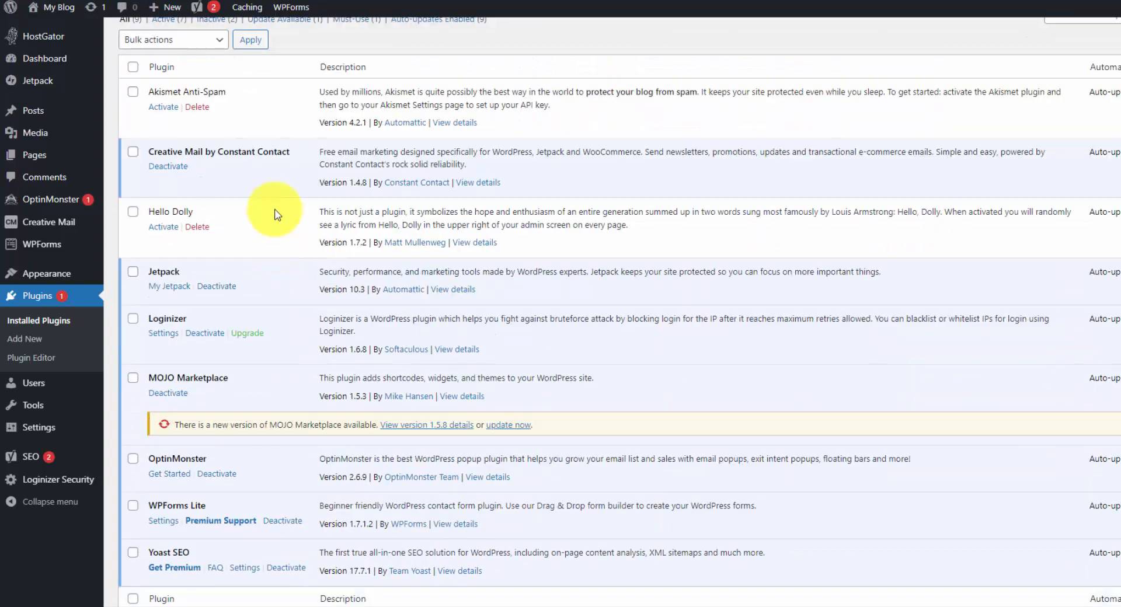
# Deactivate all installed plugins in bulk except Loginizer and Yoast SEO.
pyautogui.click(133, 69)
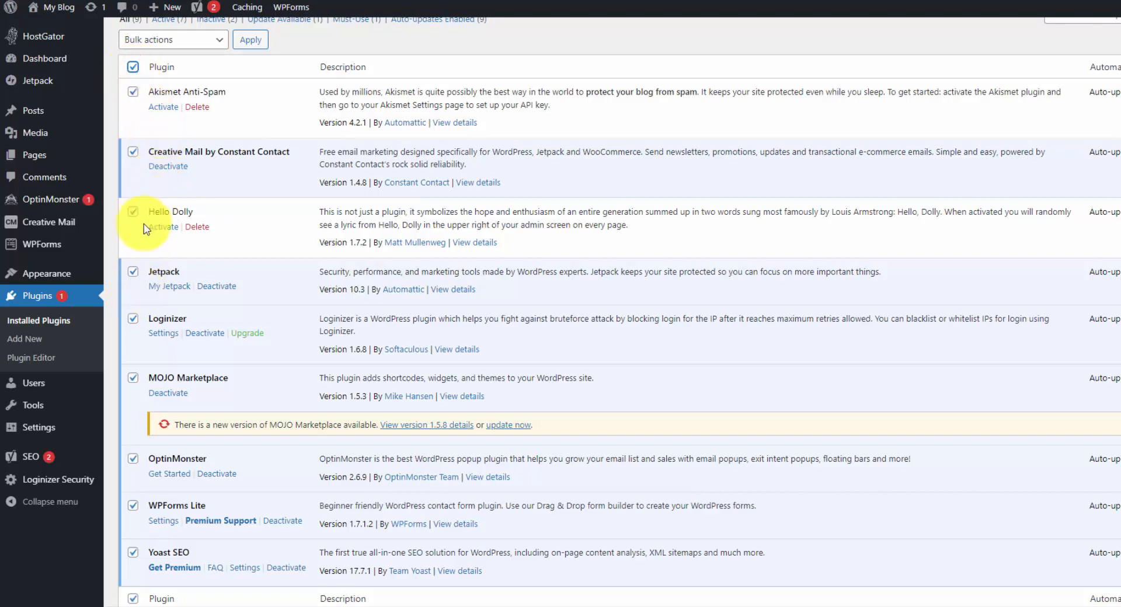
pyautogui.click(133, 320)
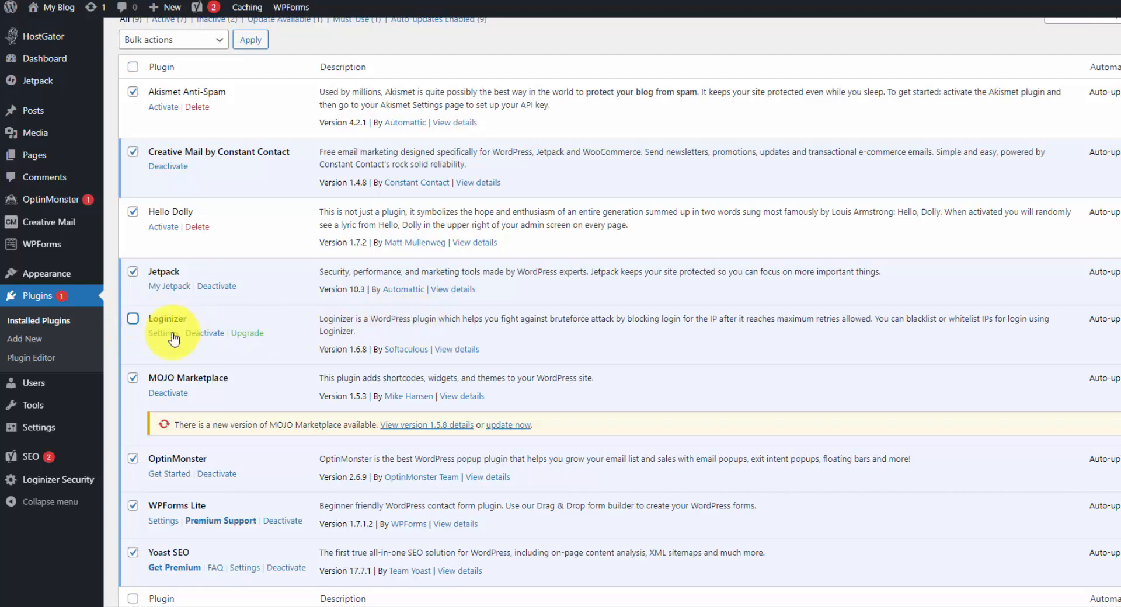
pyautogui.scroll(-2, 163, 351)
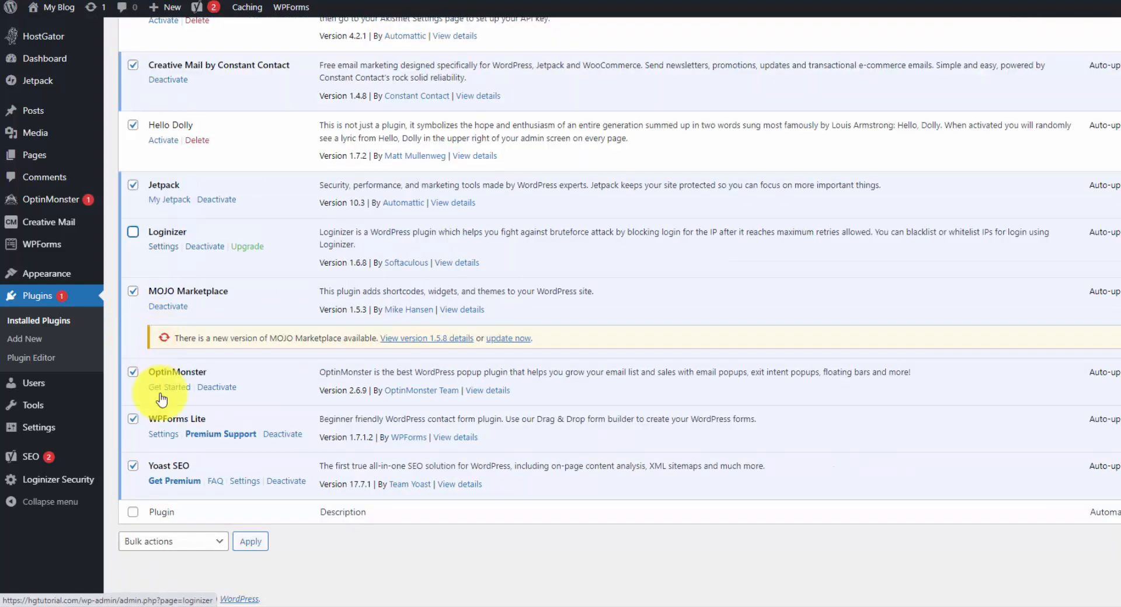
pyautogui.click(133, 467)
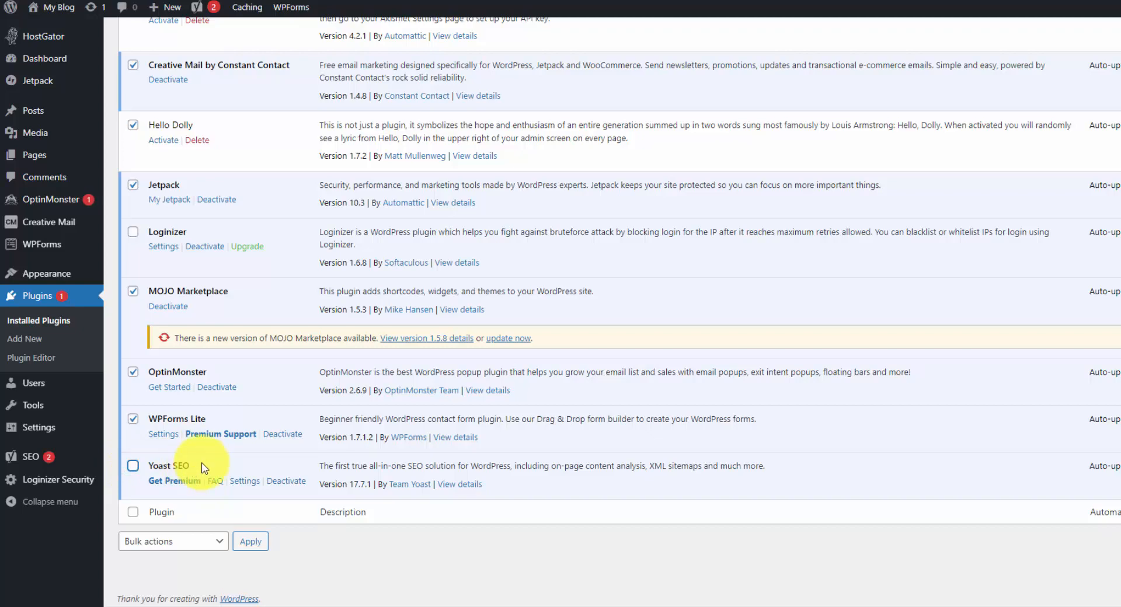
pyautogui.scroll(5, 203, 467)
pyautogui.click(165, 213)
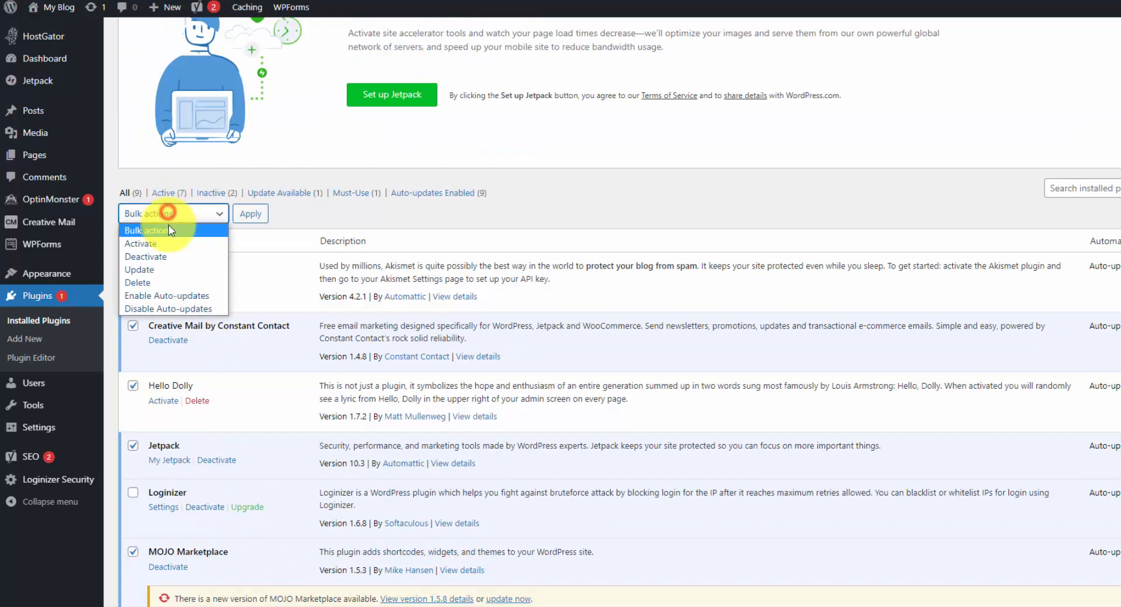
pyautogui.click(169, 257)
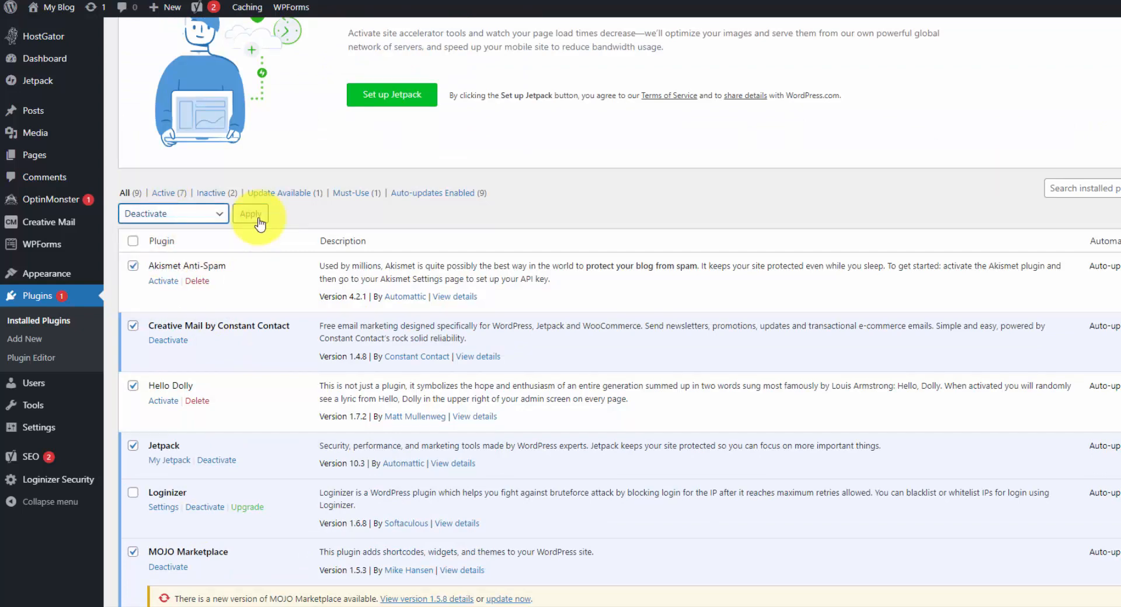
pyautogui.click(258, 219)
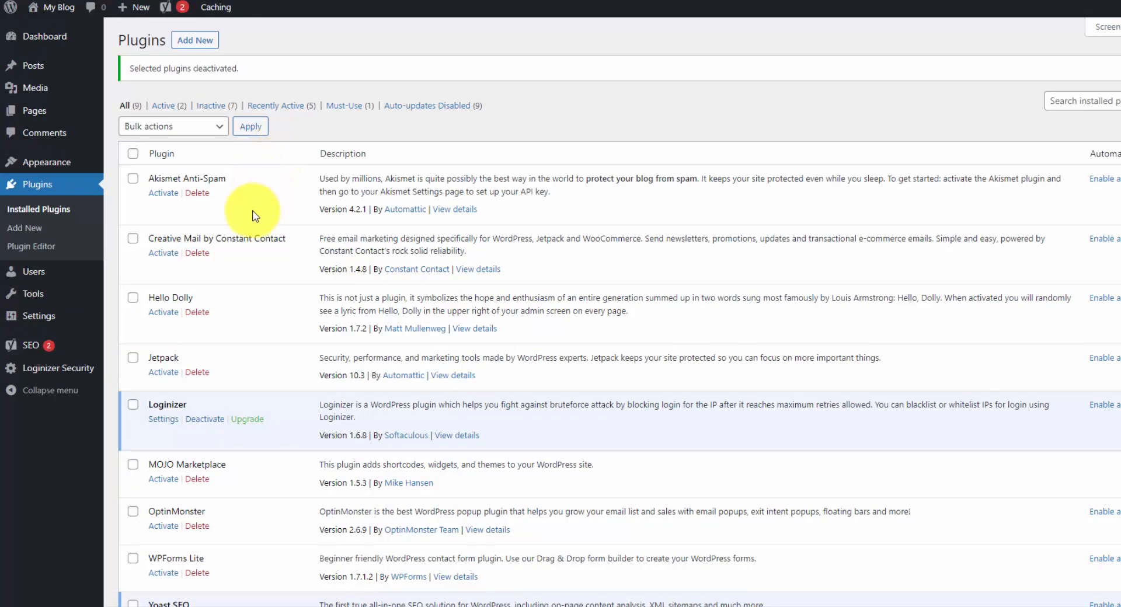
# Delete all plugins in bulk except Loginizer and Yoast SEO, and confirm the deletion.
pyautogui.click(133, 153)
pyautogui.scroll(-3, 248, 275)
pyautogui.click(134, 318)
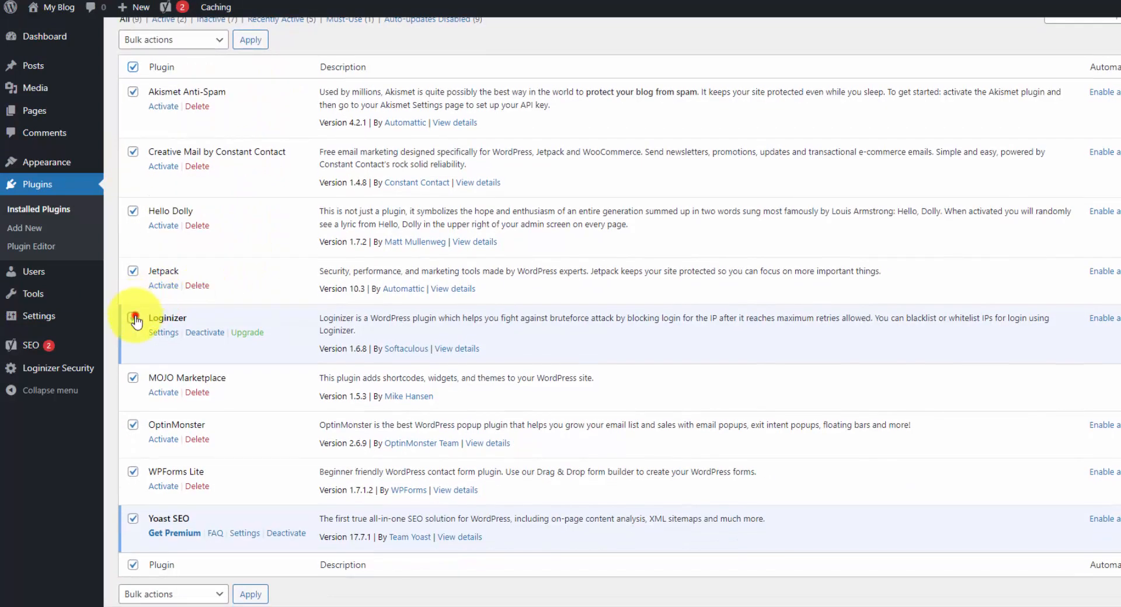
pyautogui.click(133, 520)
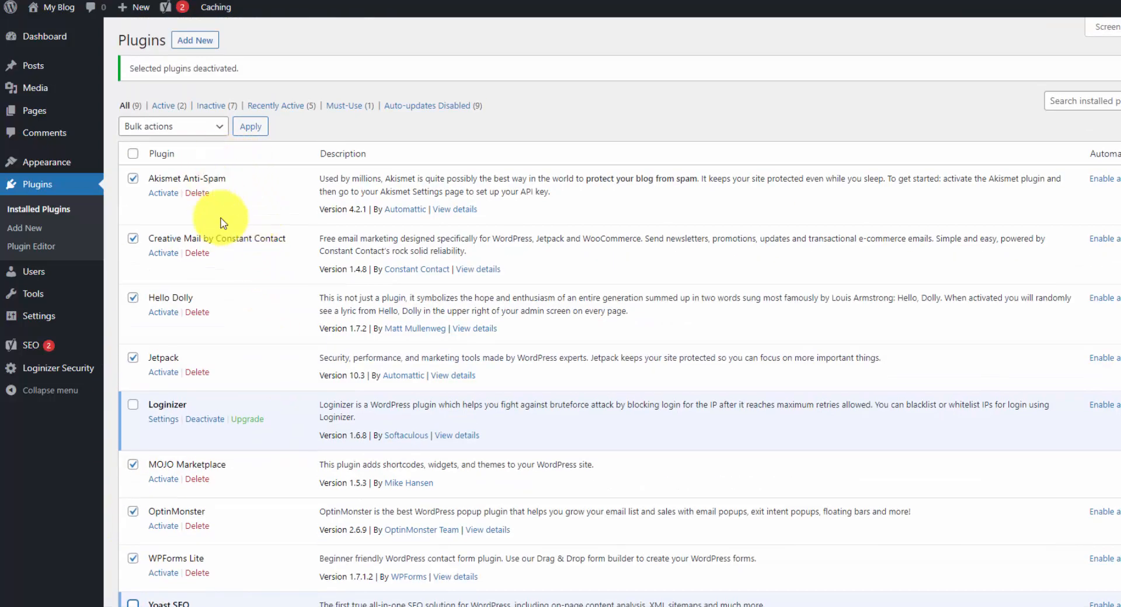
pyautogui.click(217, 126)
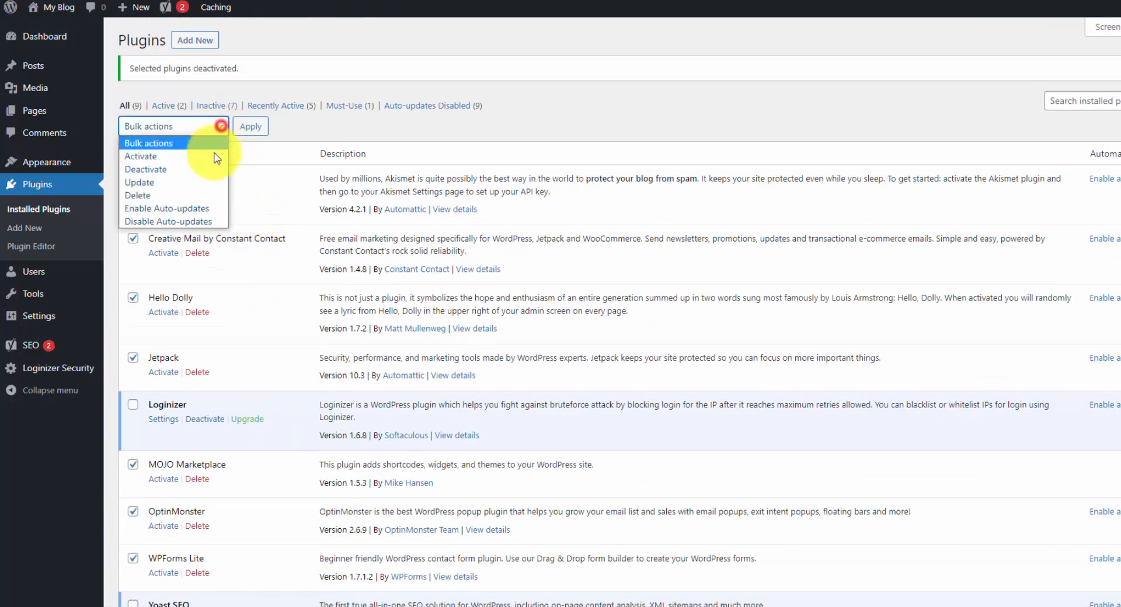
pyautogui.click(183, 198)
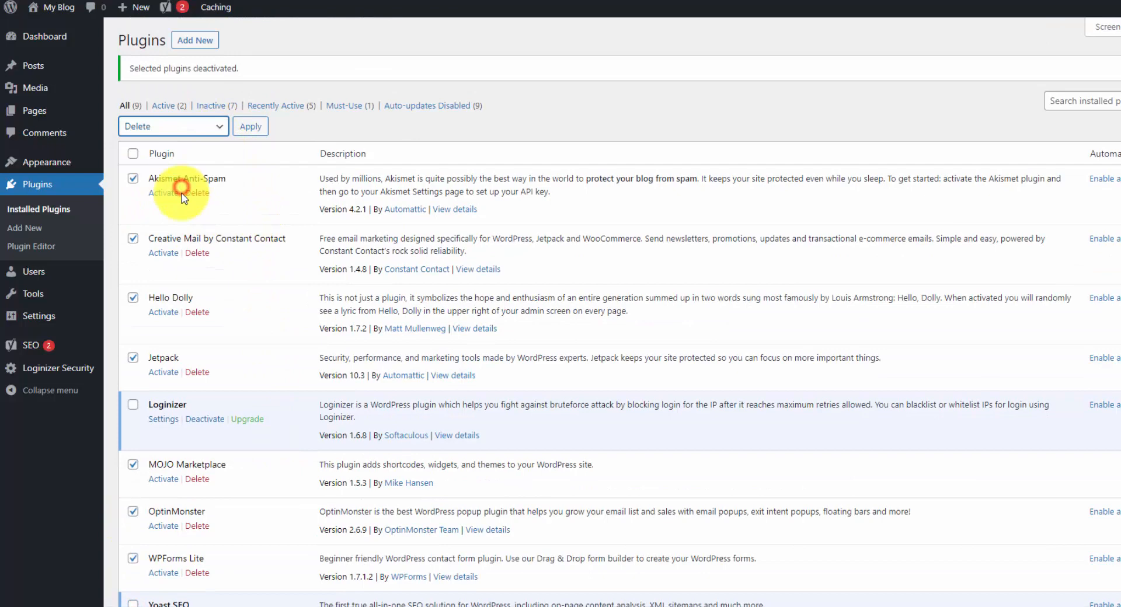
pyautogui.click(250, 126)
pyautogui.click(686, 47)
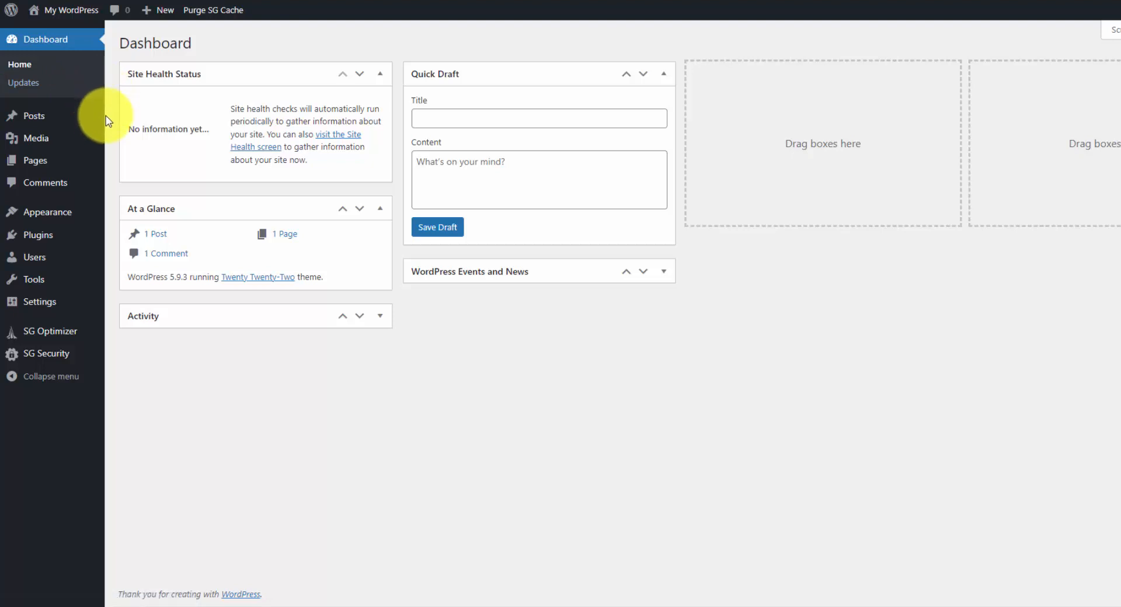
# Upload Divi.zip as a new theme, install it and activate it.
pyautogui.moveTo(76, 211)
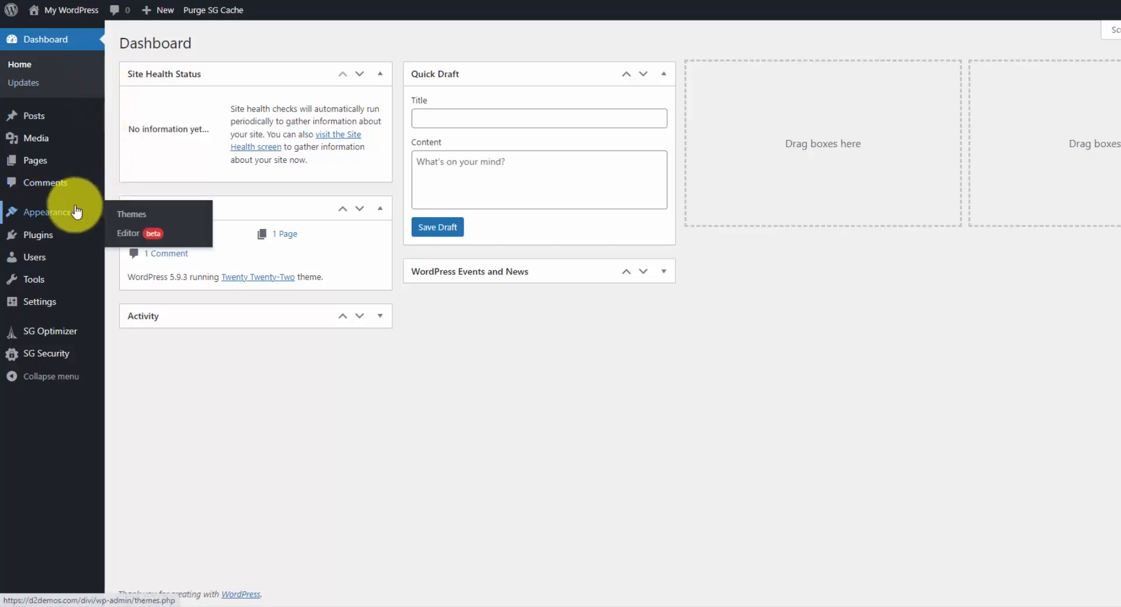
pyautogui.click(125, 213)
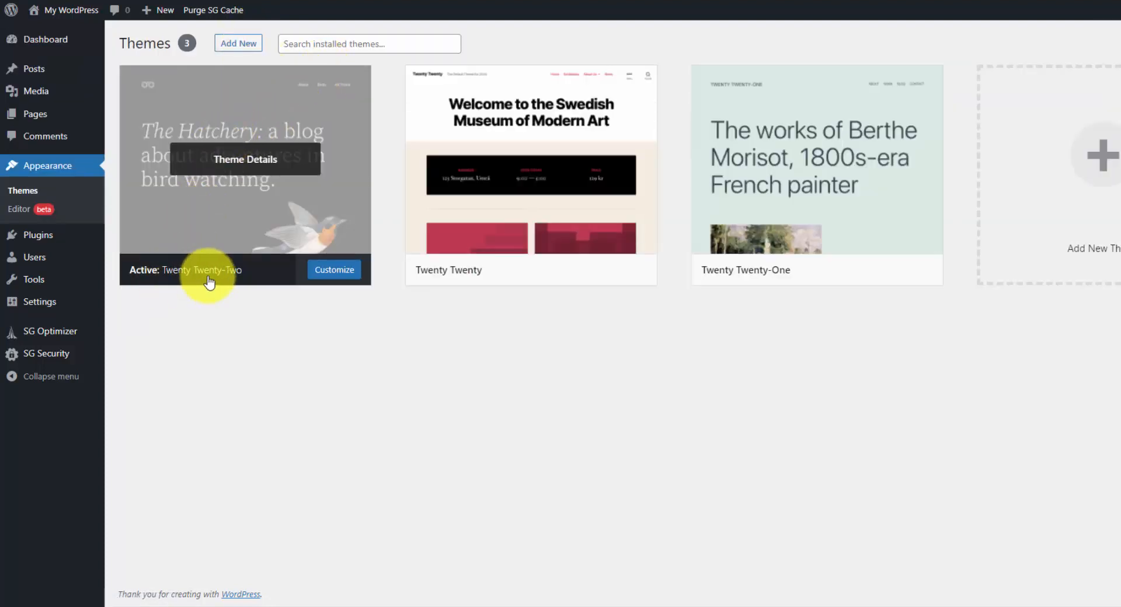
pyautogui.click(234, 44)
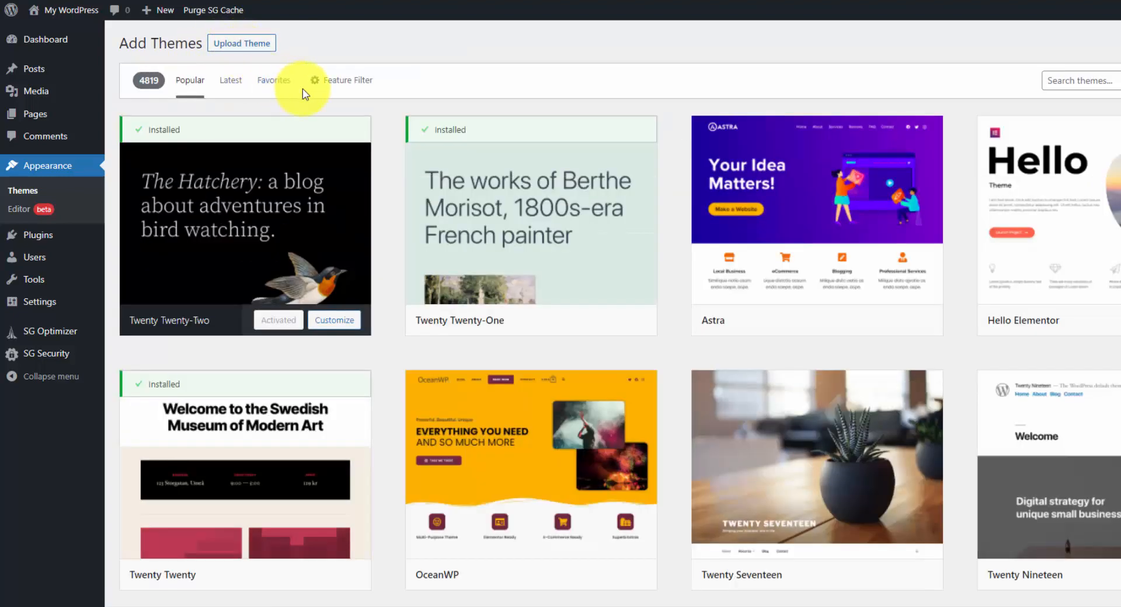
pyautogui.click(267, 50)
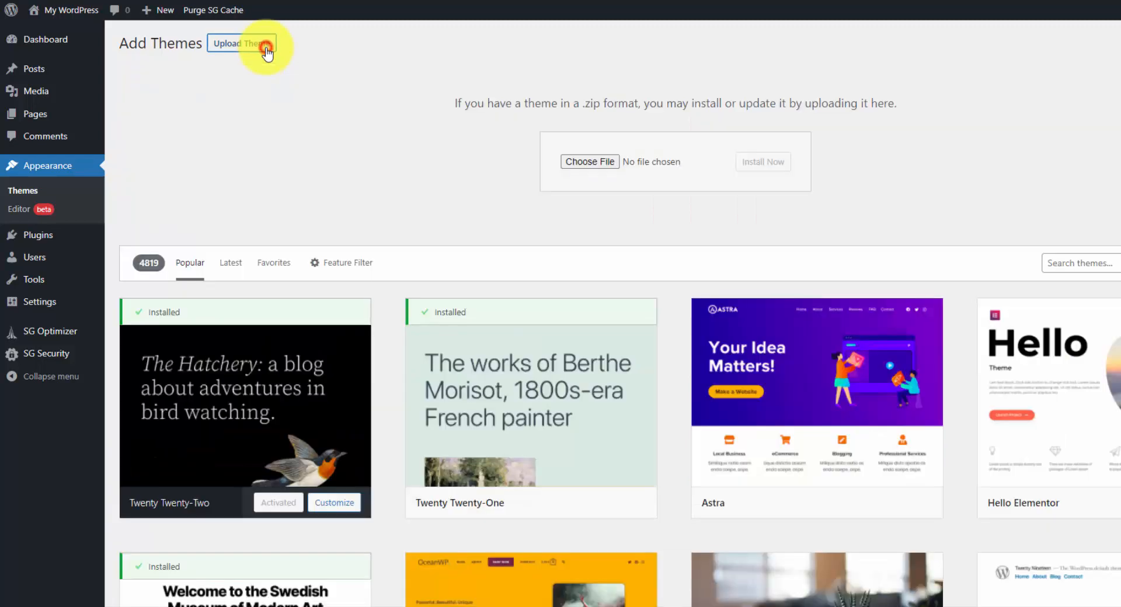
pyautogui.click(588, 162)
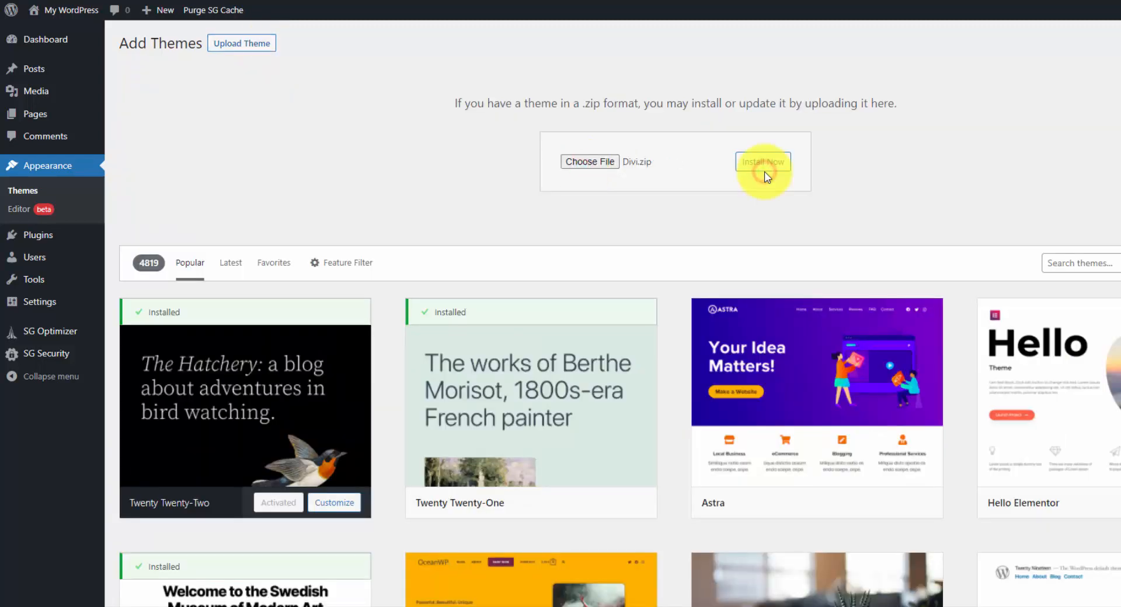
pyautogui.click(764, 163)
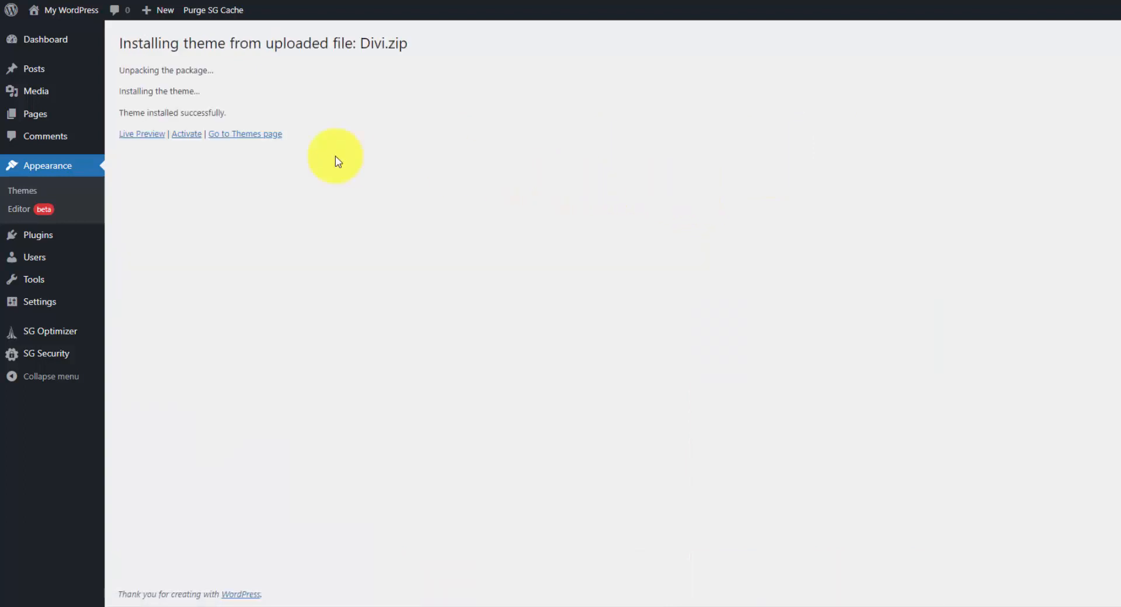
pyautogui.click(187, 135)
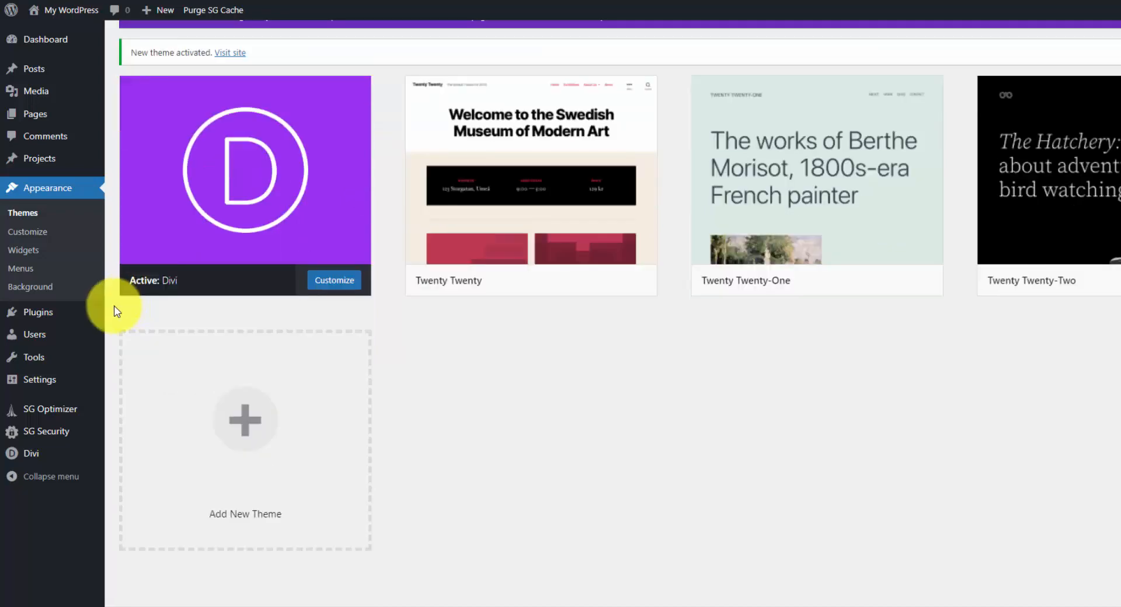
# Search the new plugins for "contact", then install and activate Contact Form 7.
pyautogui.click(60, 316)
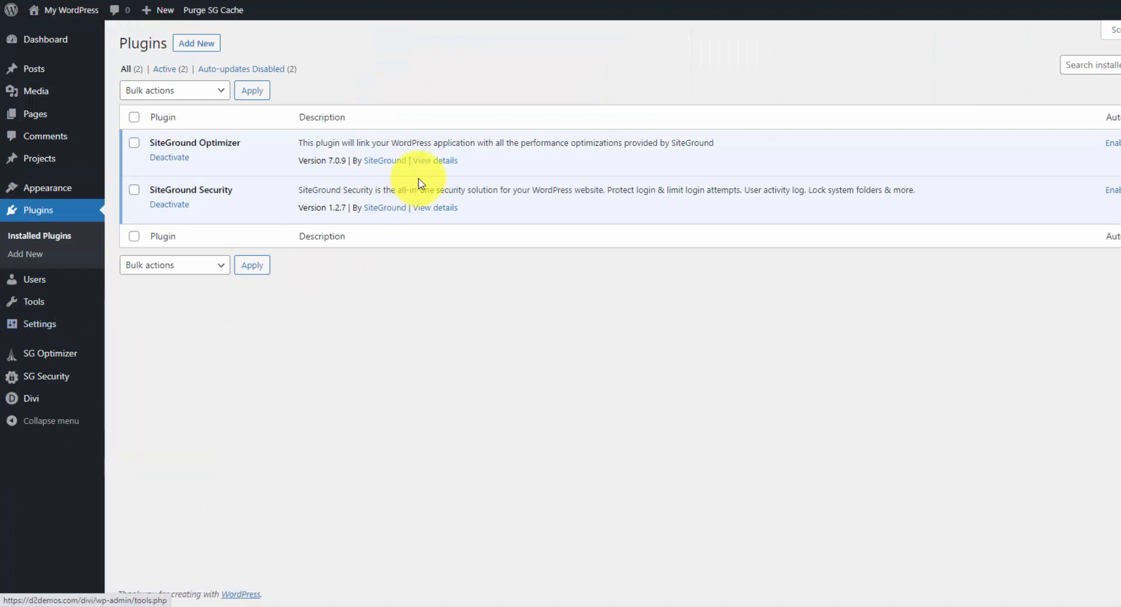
pyautogui.click(197, 44)
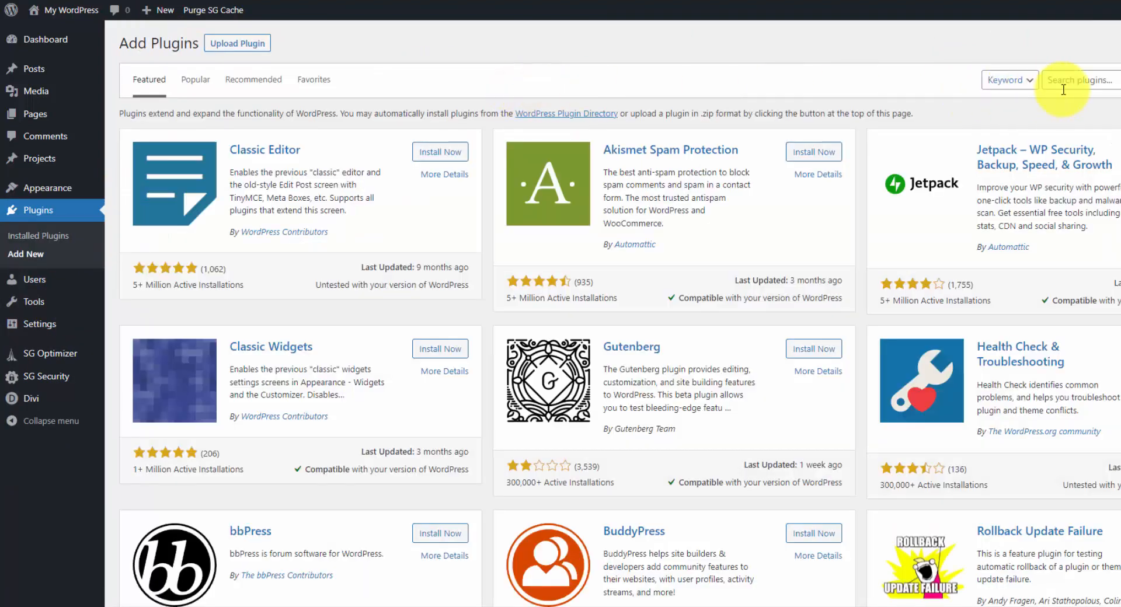
pyautogui.click(1084, 82)
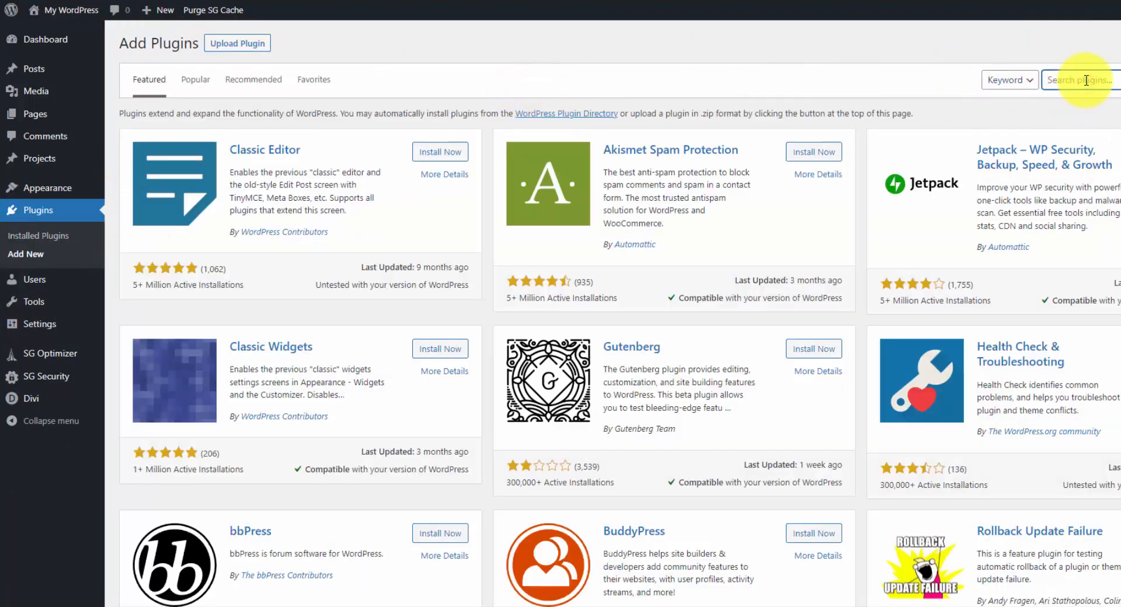
pyautogui.write('contact')
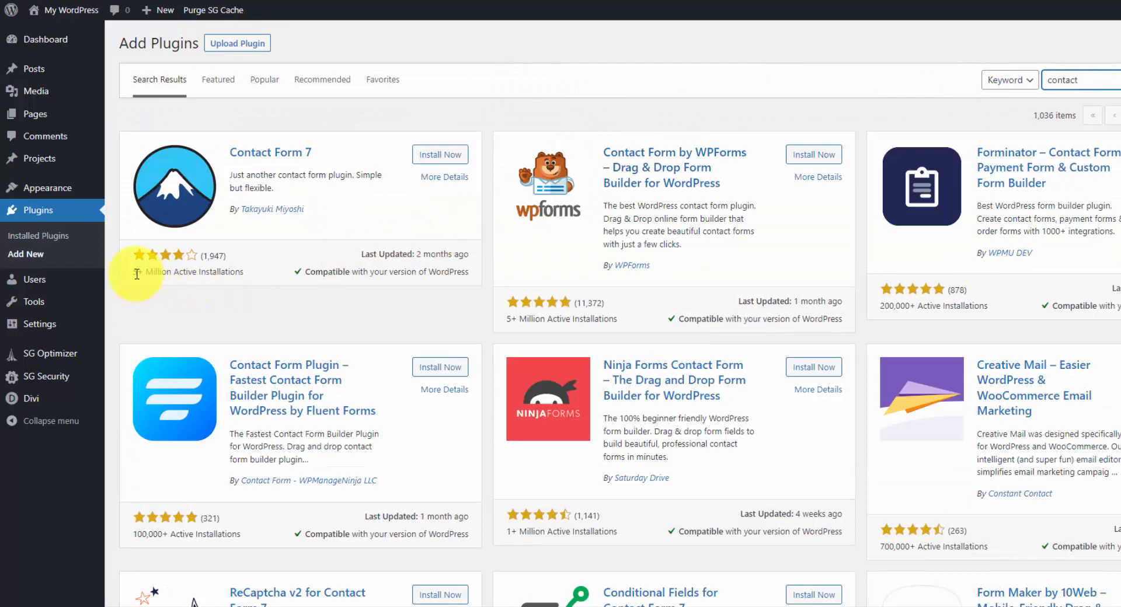
pyautogui.click(453, 154)
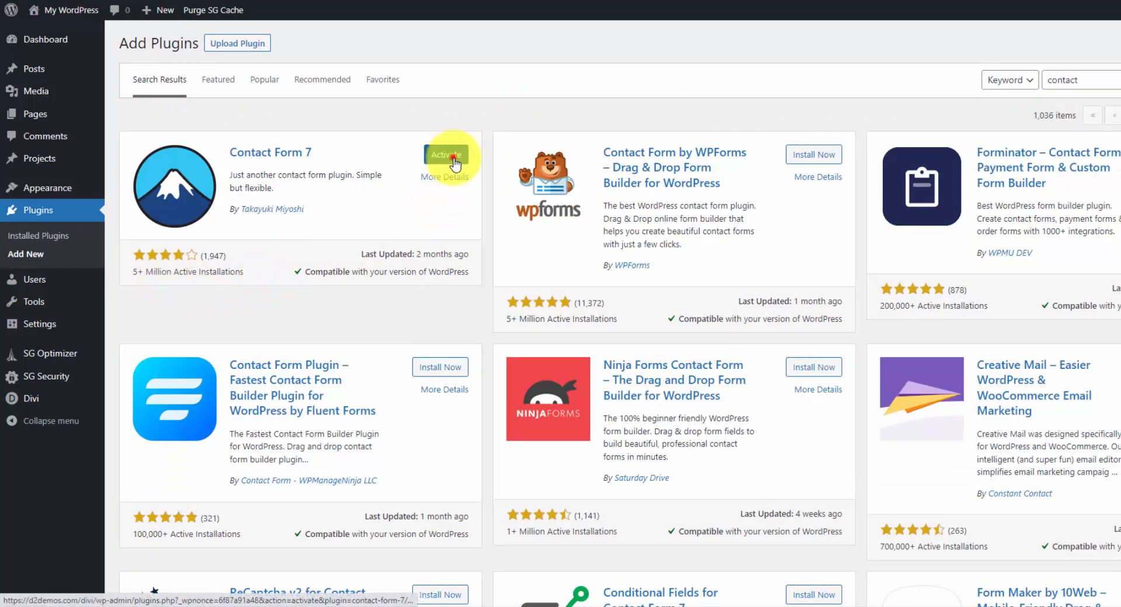
pyautogui.click(453, 155)
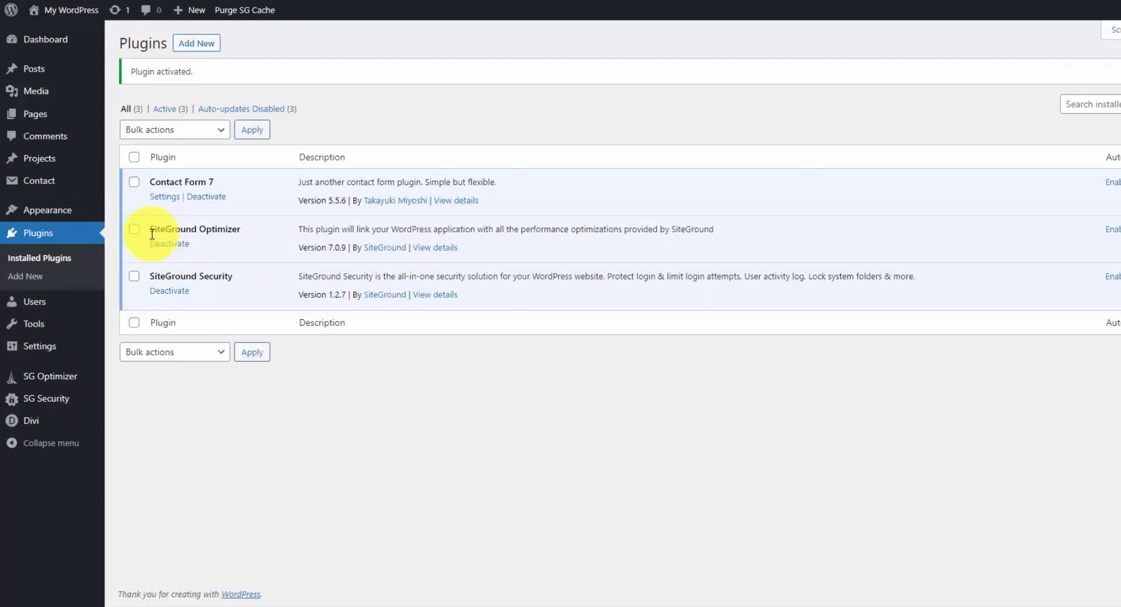
# Install the WordPress importer from the site's import tools and run it.
pyautogui.moveTo(56, 332)
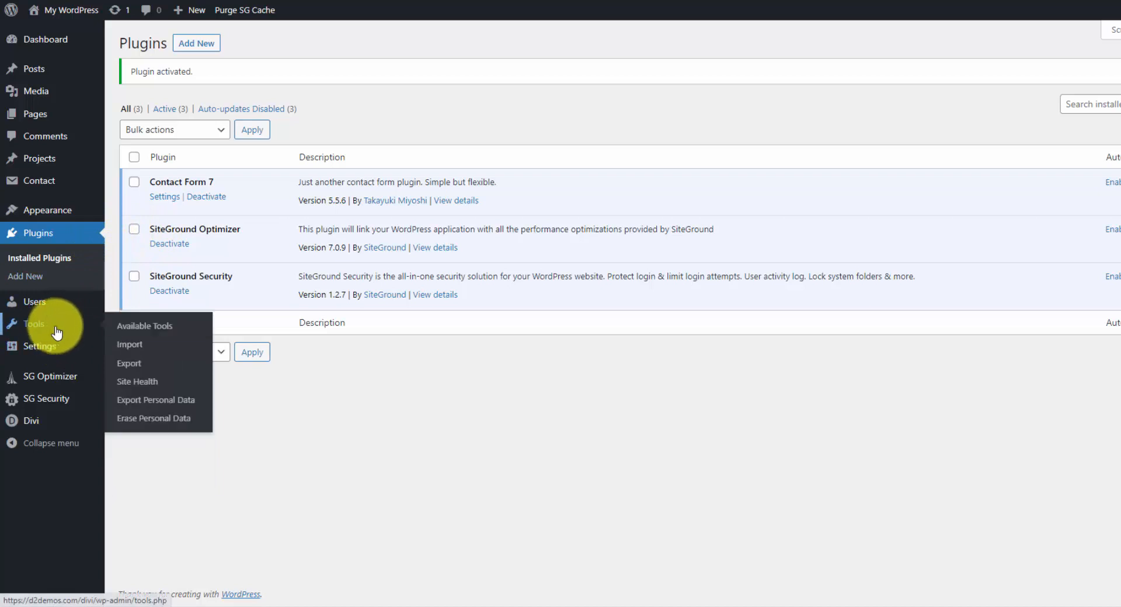
pyautogui.click(138, 345)
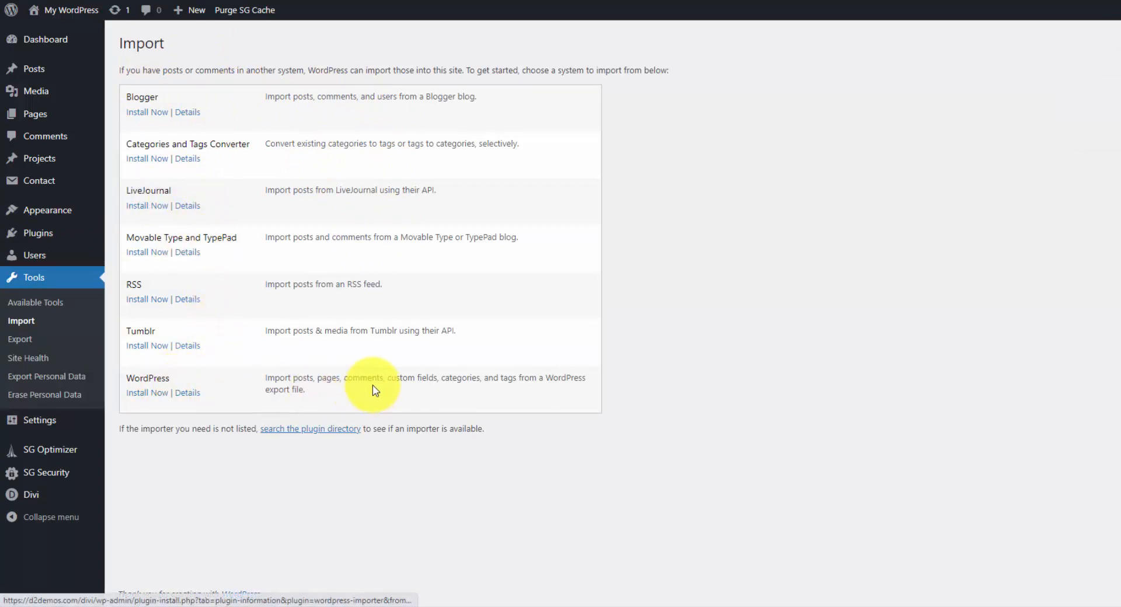
pyautogui.click(156, 397)
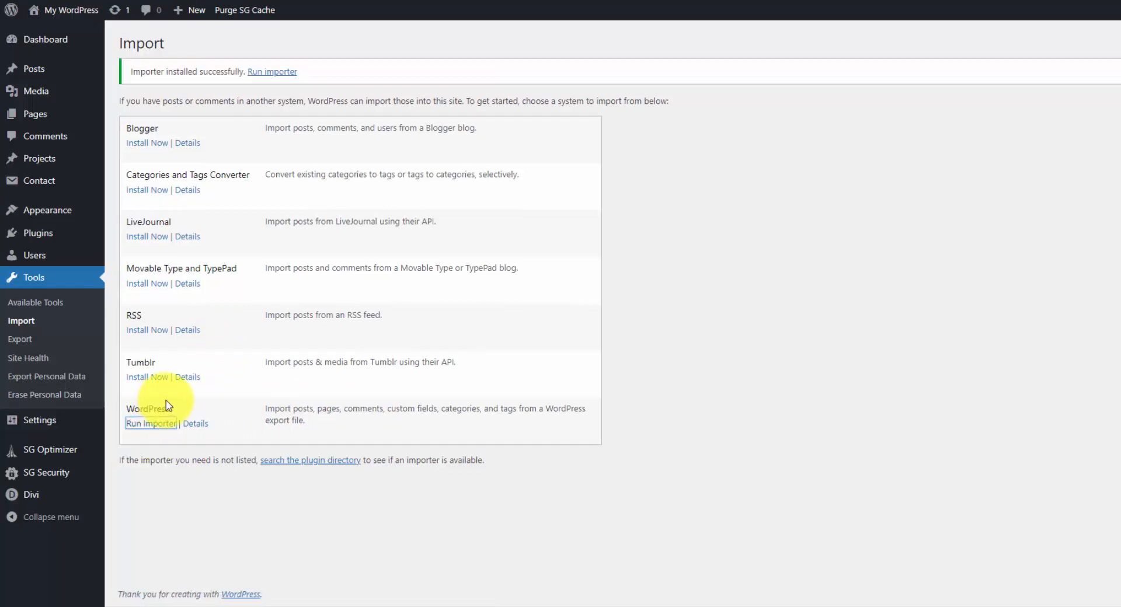
pyautogui.click(279, 71)
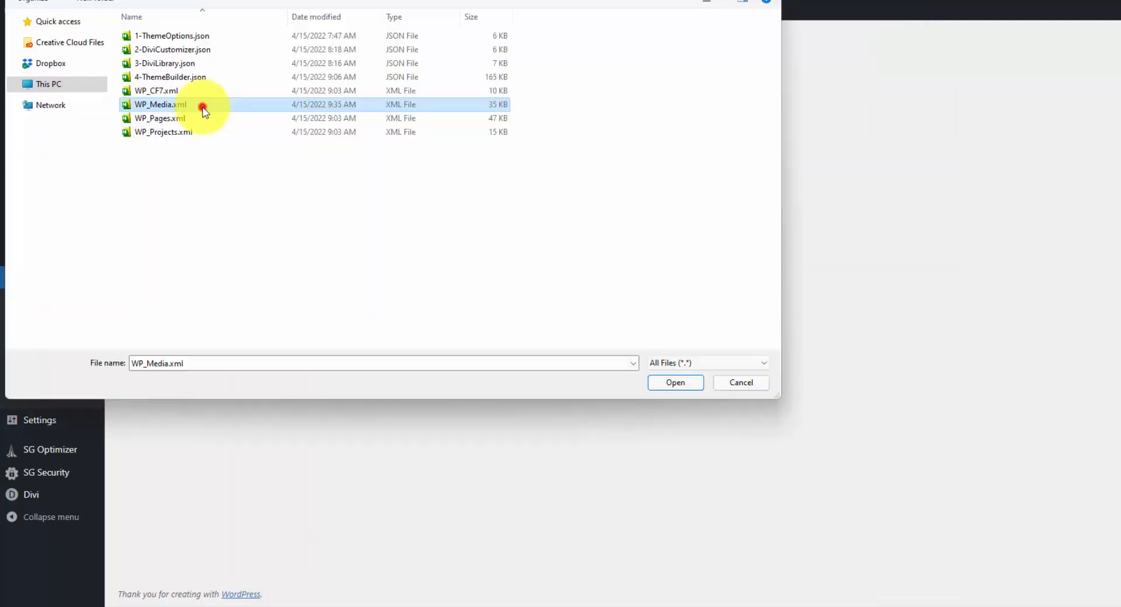
# Import WP_Media.xml with its file attachments, assigning posts to the existing user, and view the media library.
pyautogui.doubleClick(201, 107)
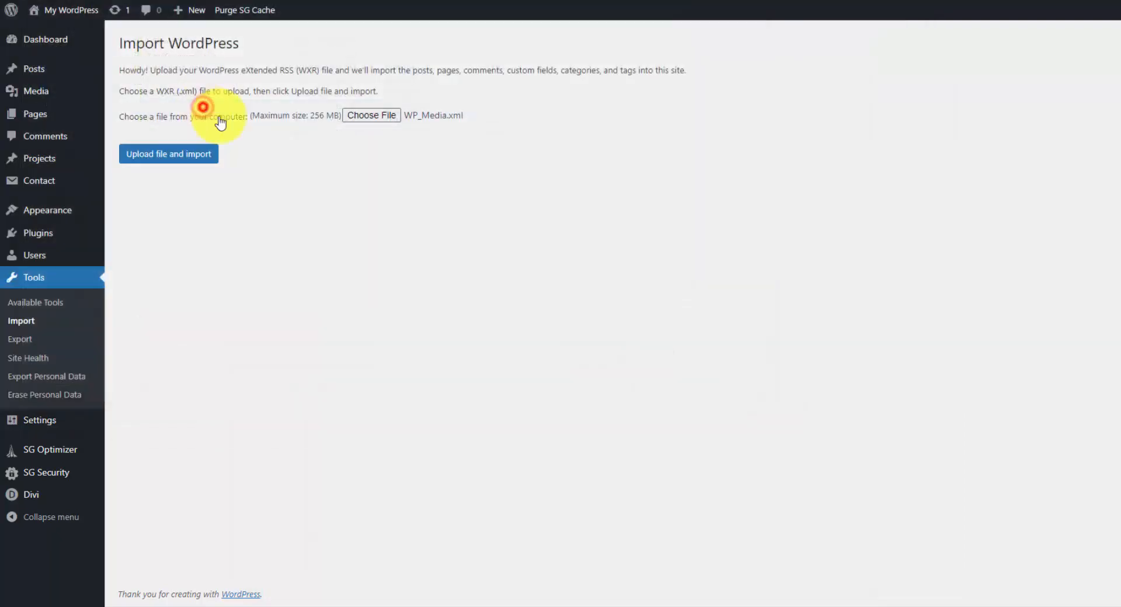
pyautogui.click(186, 157)
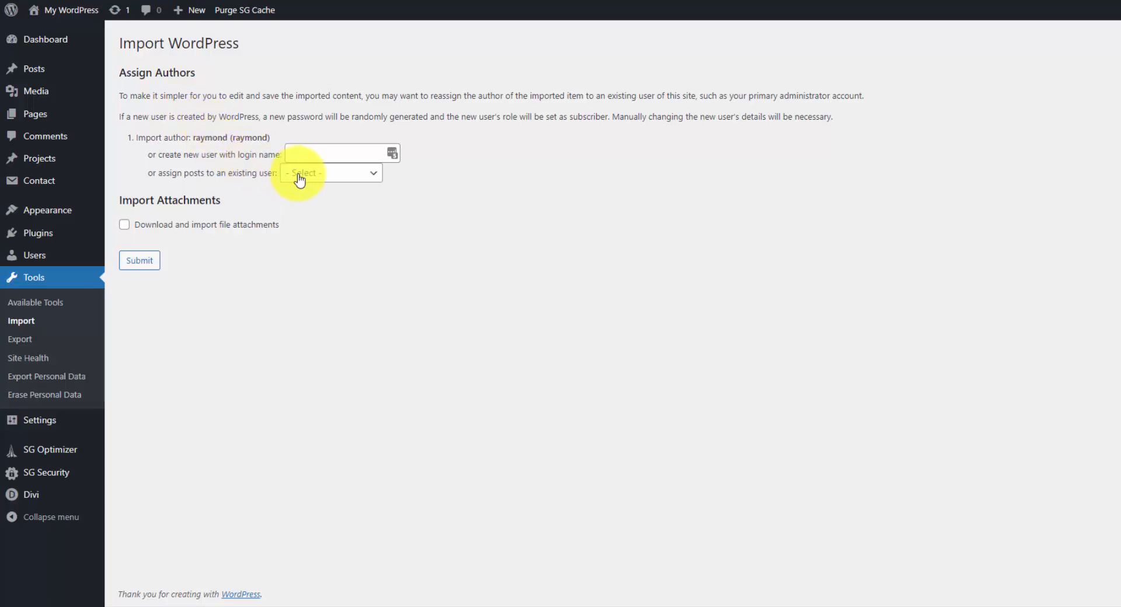
pyautogui.click(370, 186)
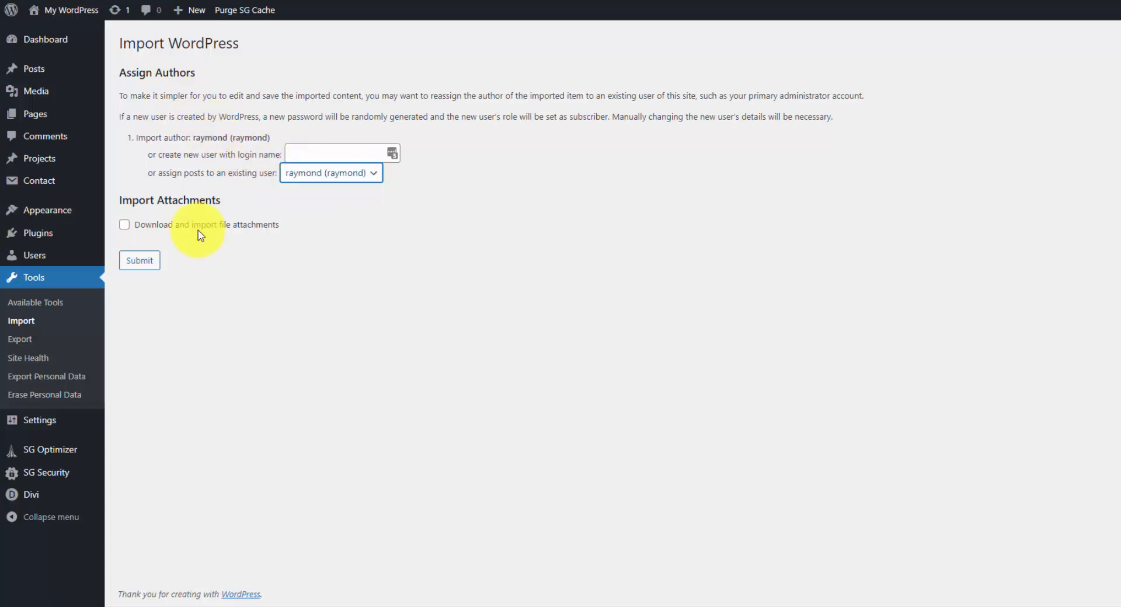
pyautogui.click(126, 226)
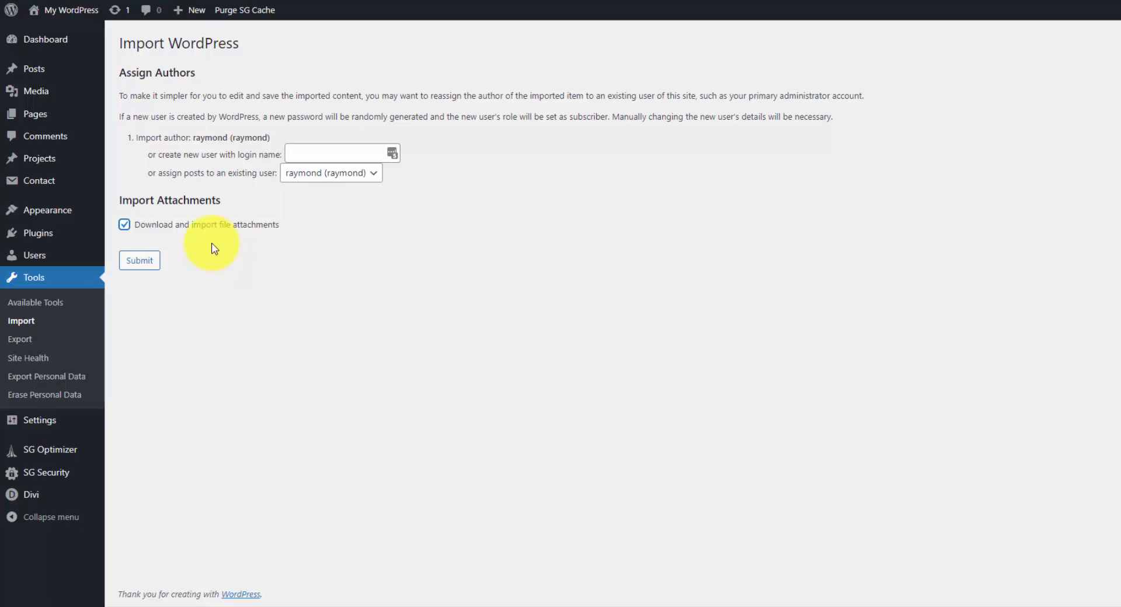
pyautogui.click(150, 268)
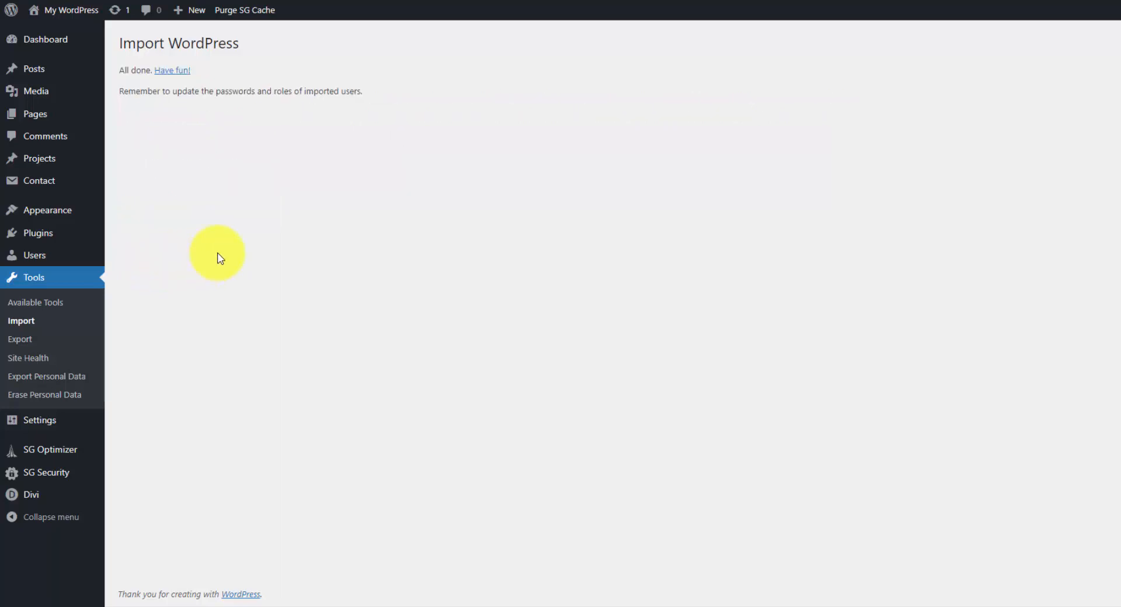
pyautogui.click(46, 102)
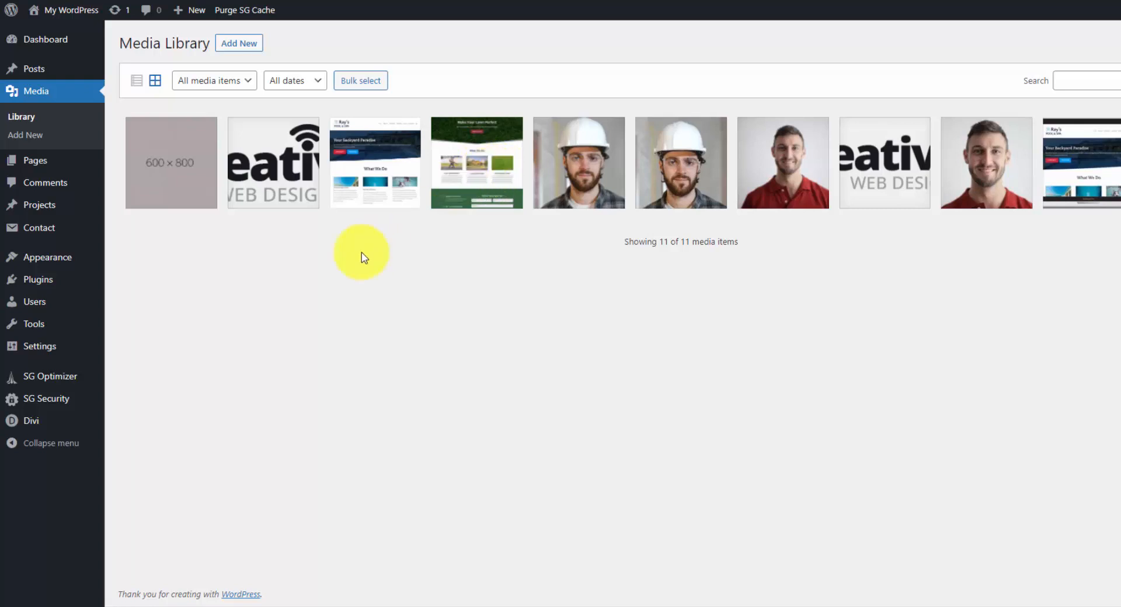
# Run the WordPress importer again and upload WP_Pages.xml.
pyautogui.moveTo(67, 324)
pyautogui.click(143, 346)
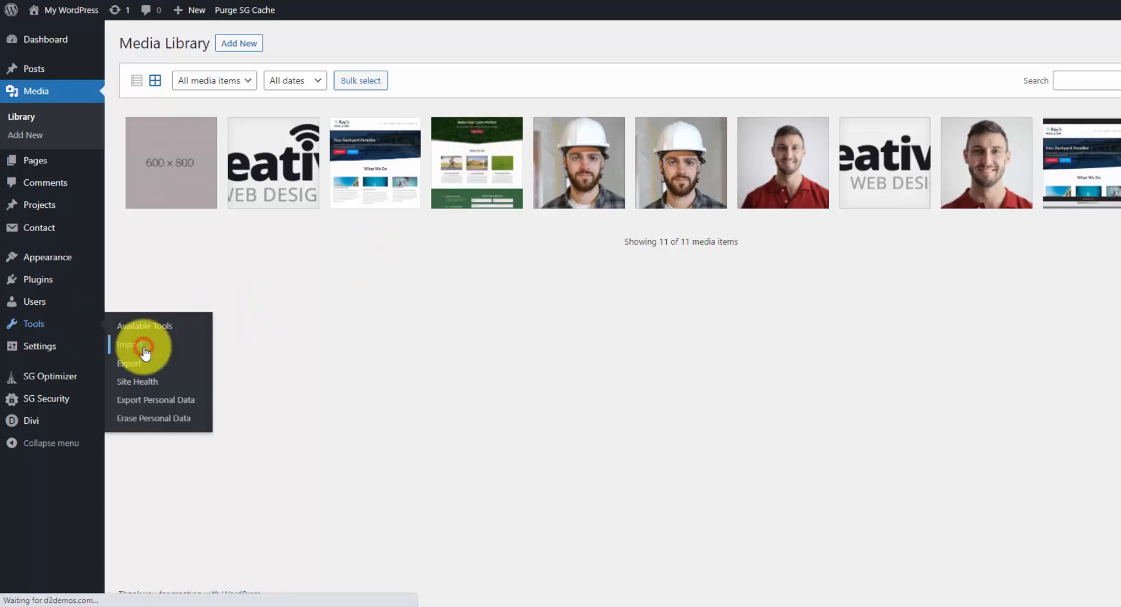
pyautogui.click(150, 392)
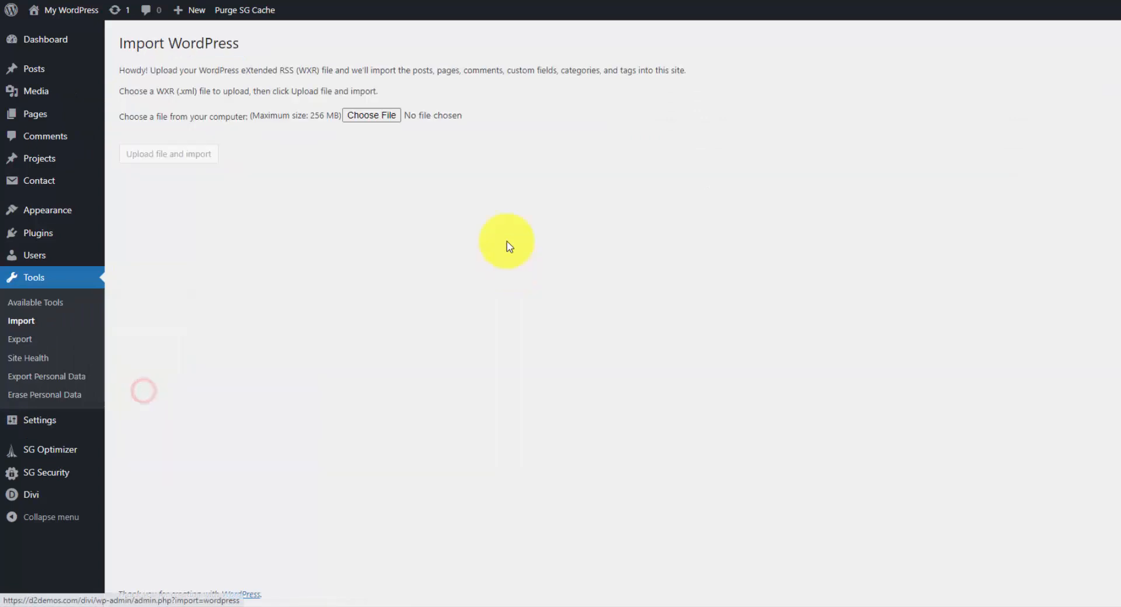
pyautogui.click(384, 121)
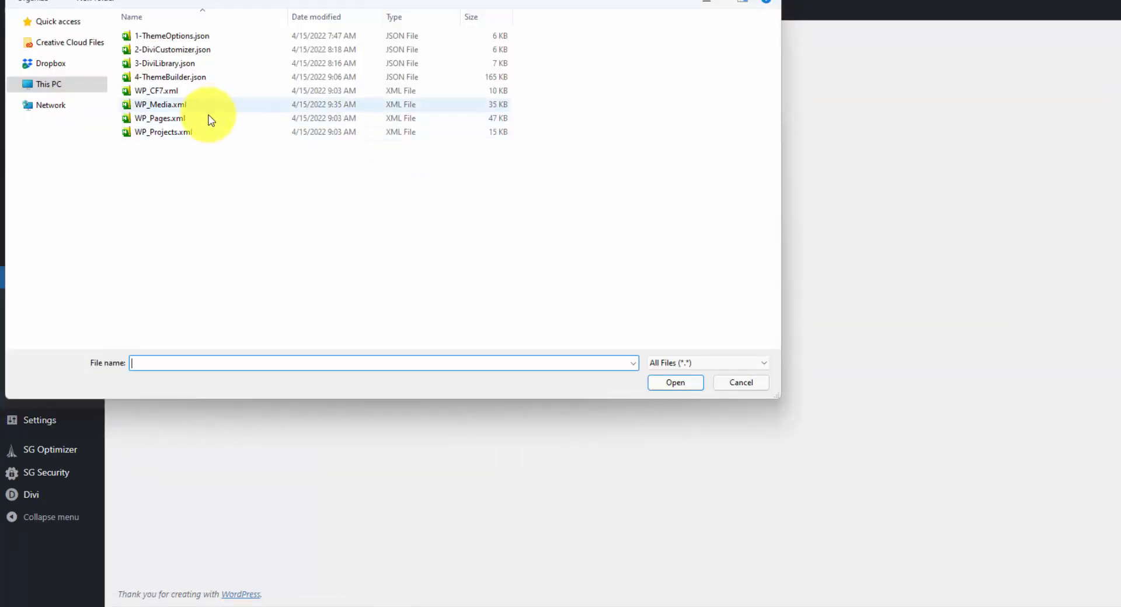
pyautogui.click(211, 120)
pyautogui.doubleClick(212, 120)
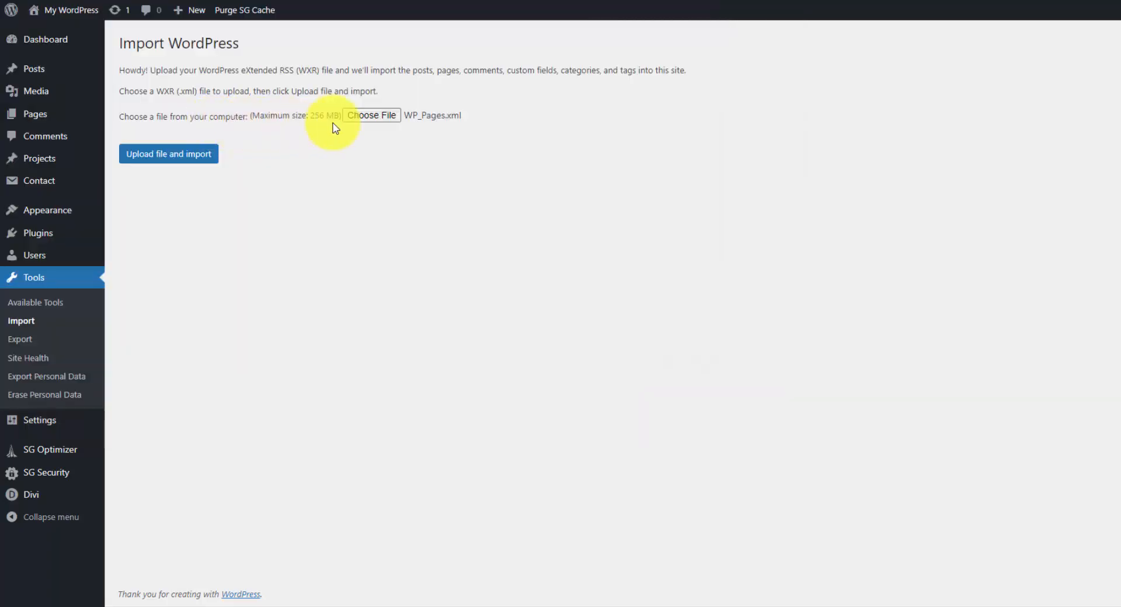
pyautogui.click(208, 155)
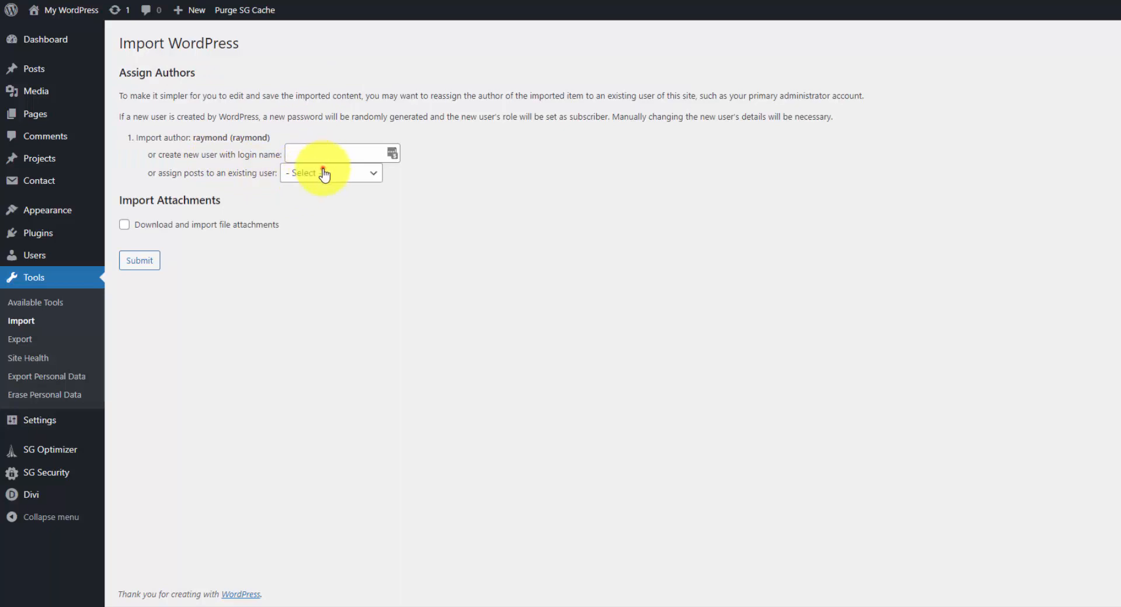
# Assign the imported pages to the existing user, submit the import and view the list of all pages.
pyautogui.click(323, 171)
pyautogui.click(313, 202)
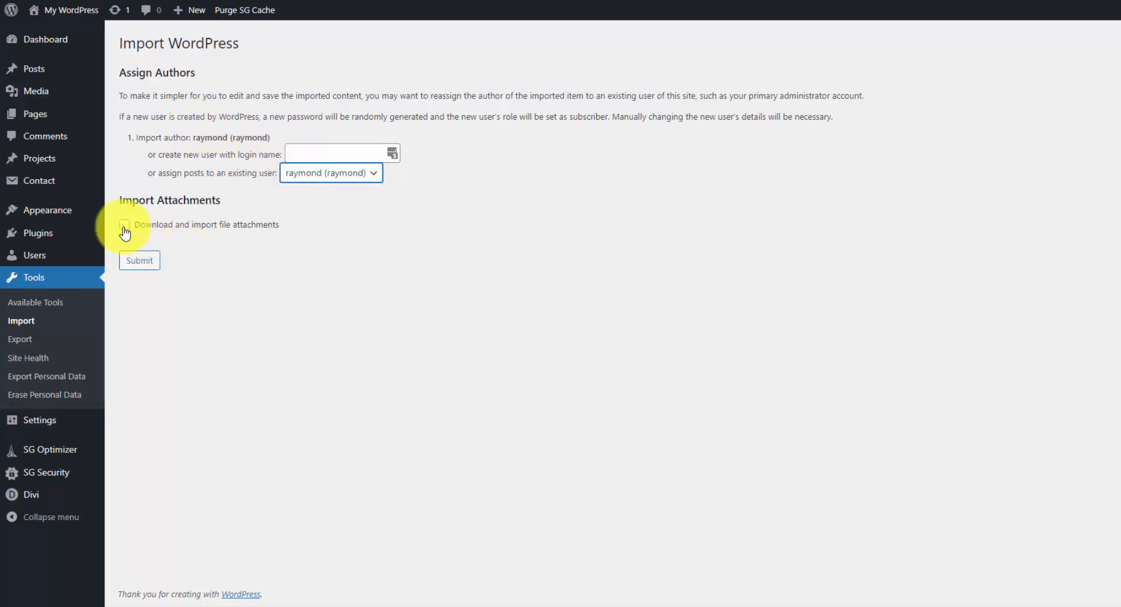
pyautogui.click(140, 265)
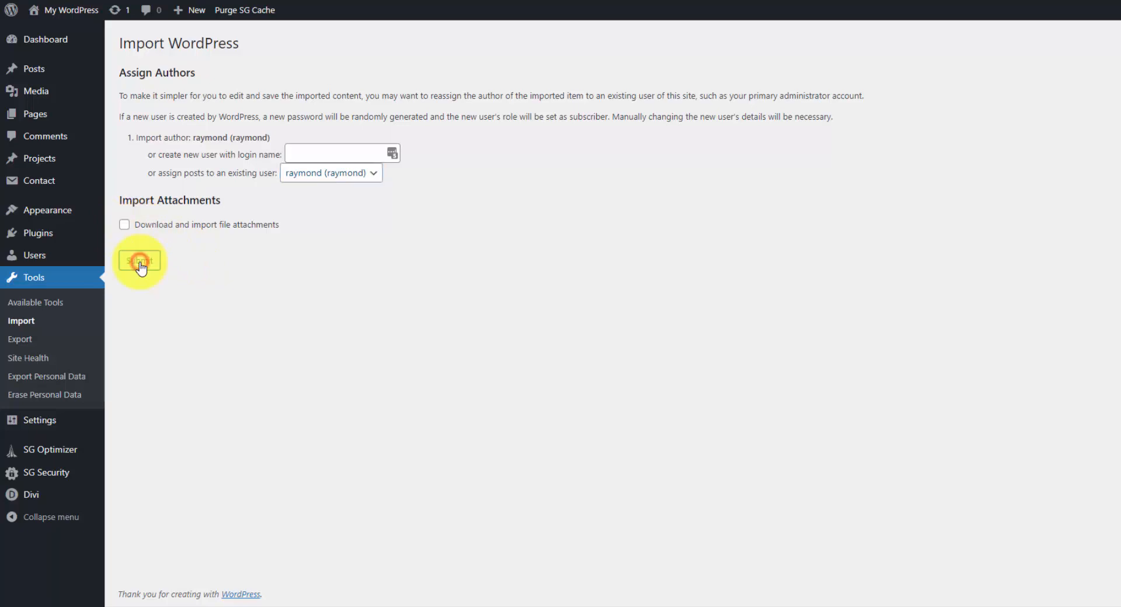
pyautogui.click(63, 113)
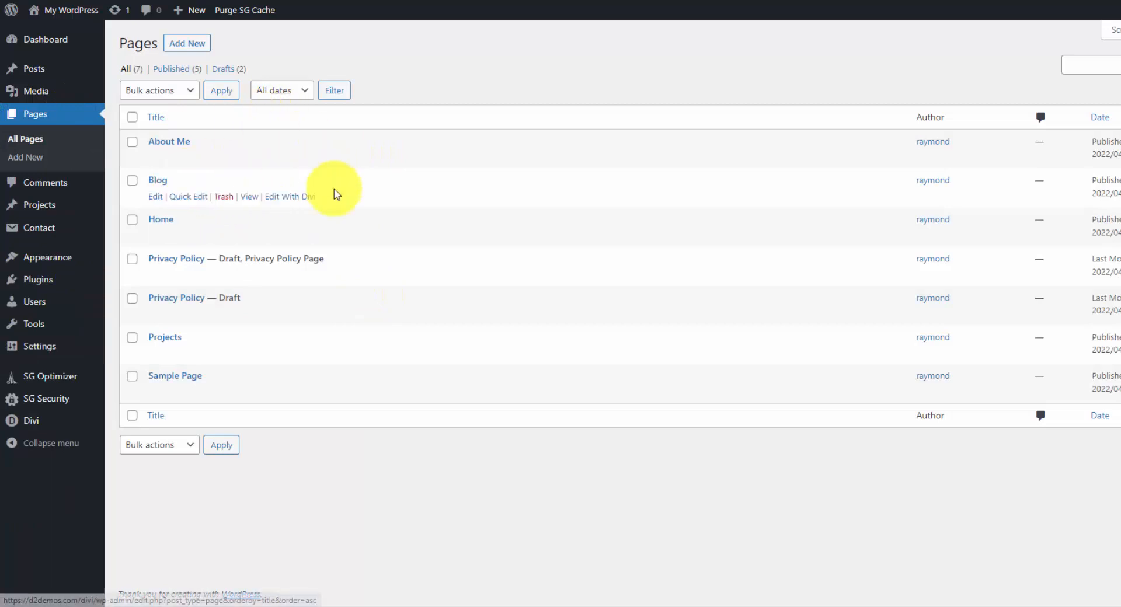
# In the site's reading settings, make the homepage display a static page and choose Home as the homepage.
pyautogui.moveTo(90, 419)
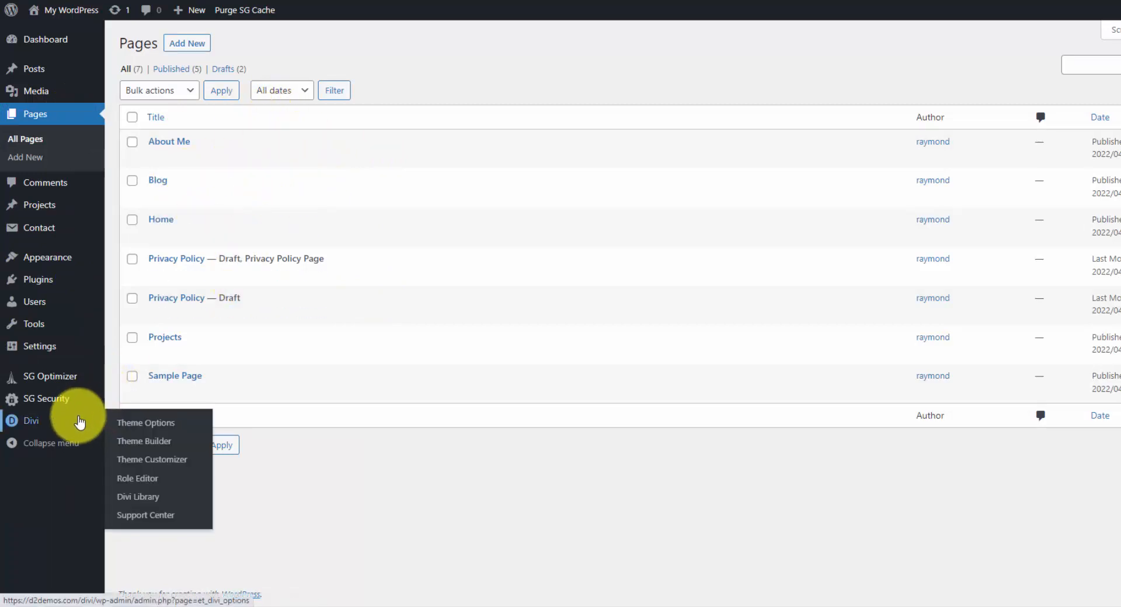
pyautogui.moveTo(58, 346)
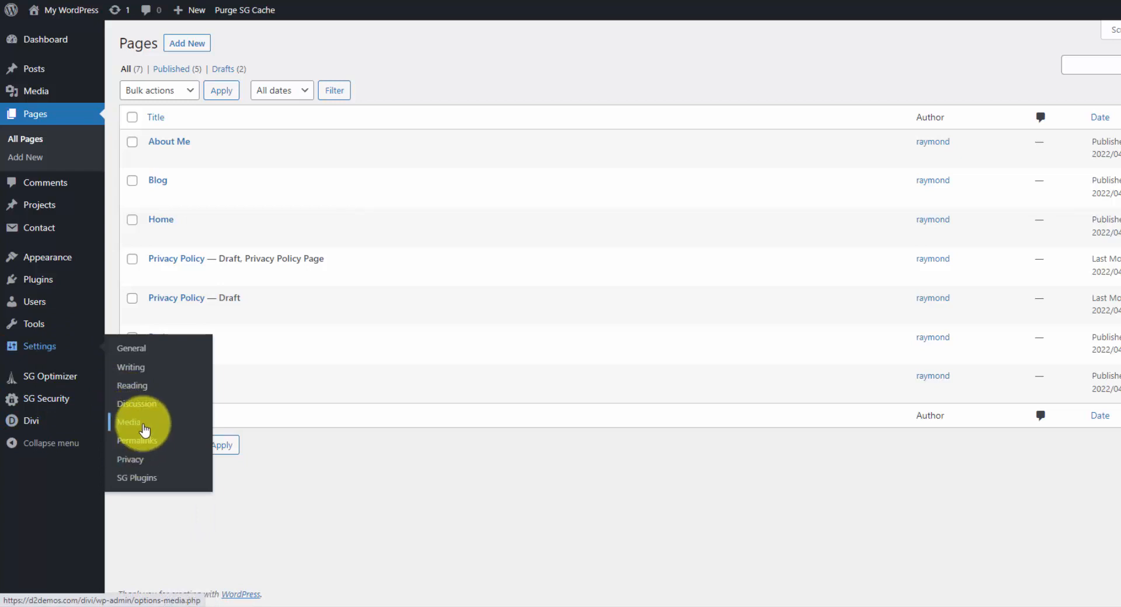
pyautogui.click(146, 394)
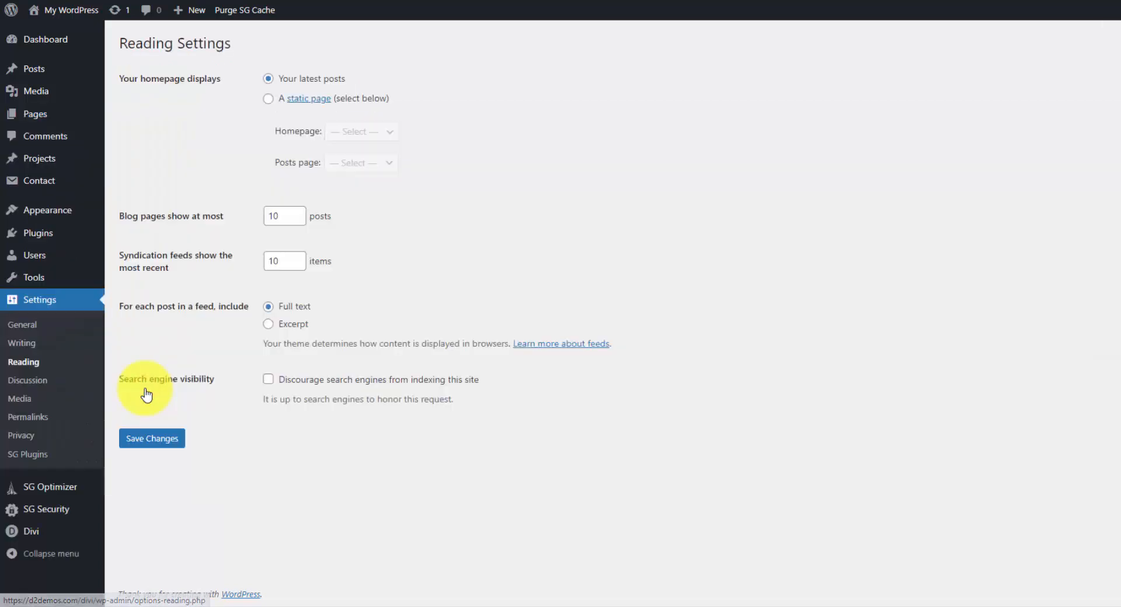
pyautogui.click(269, 98)
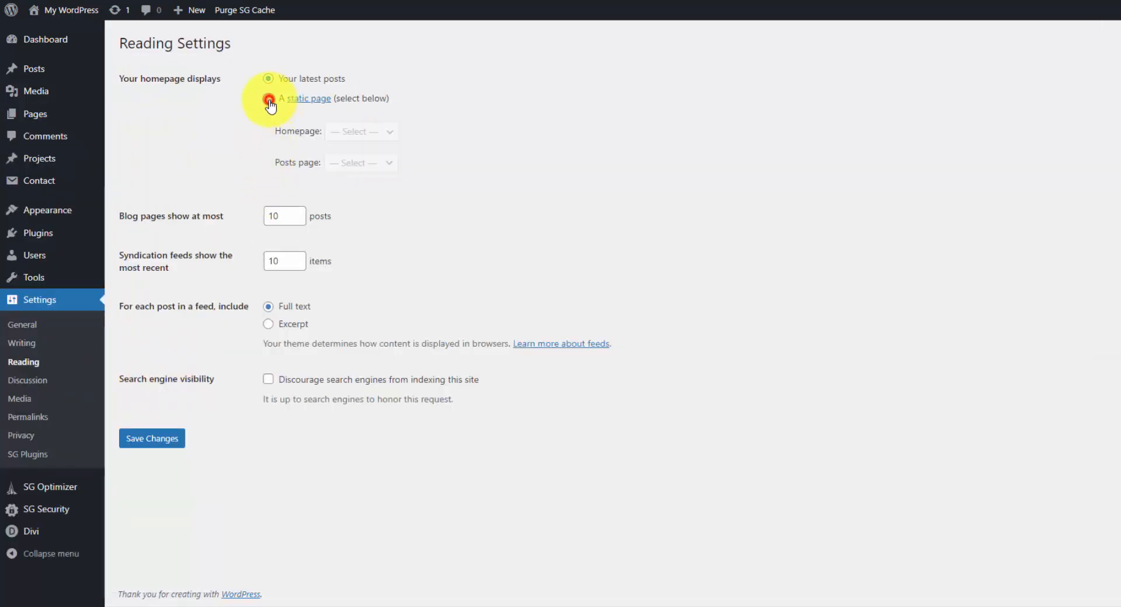
pyautogui.click(375, 132)
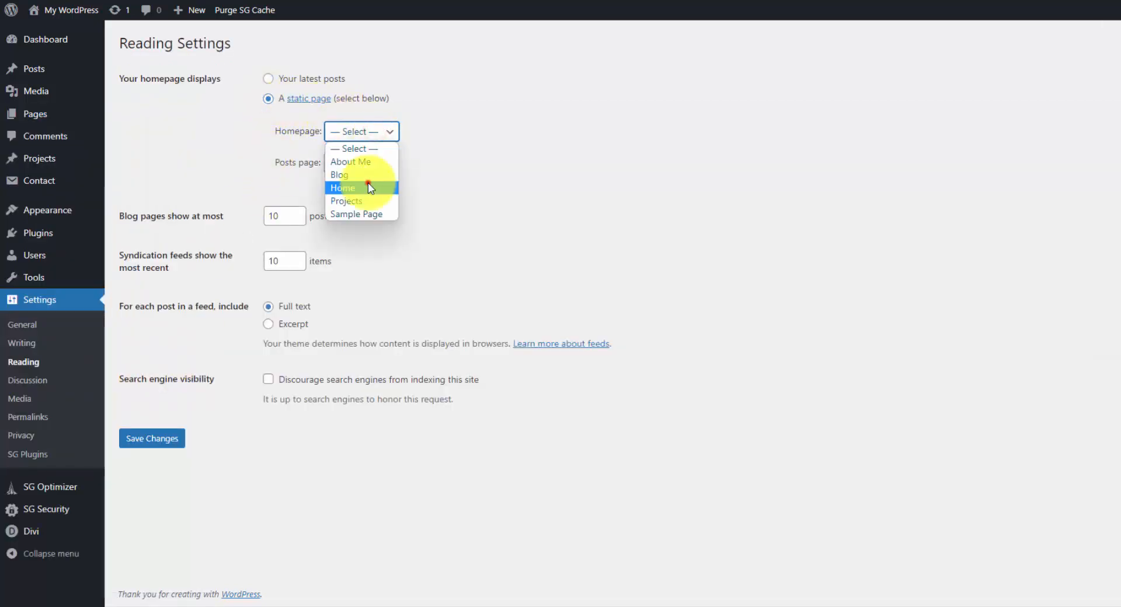
pyautogui.click(367, 185)
# Set Blog as the posts page and save the reading settings.
pyautogui.click(378, 164)
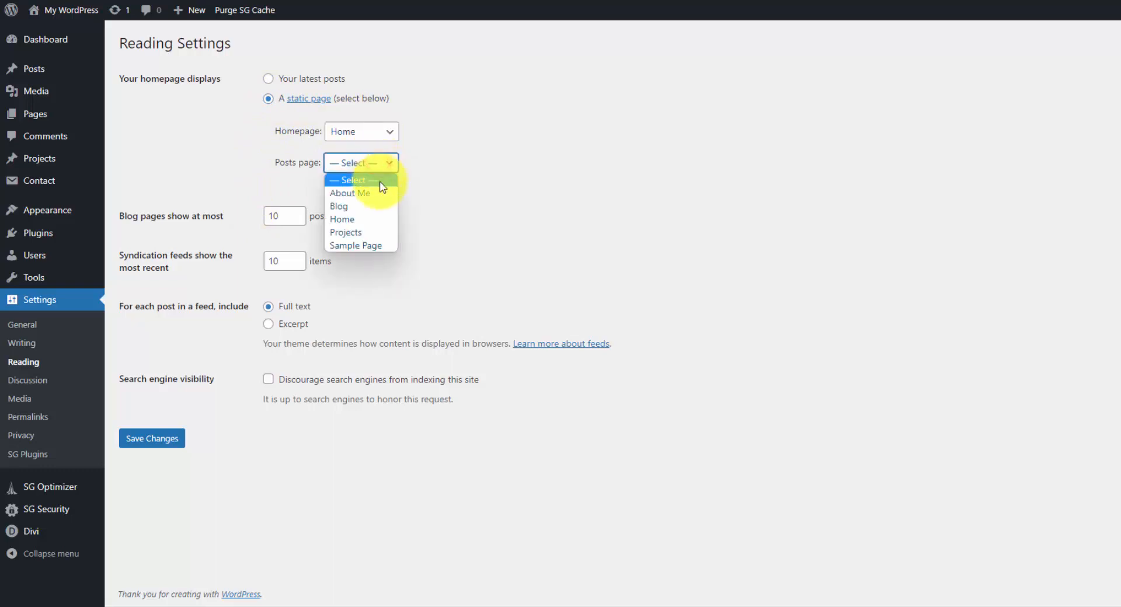
pyautogui.click(362, 207)
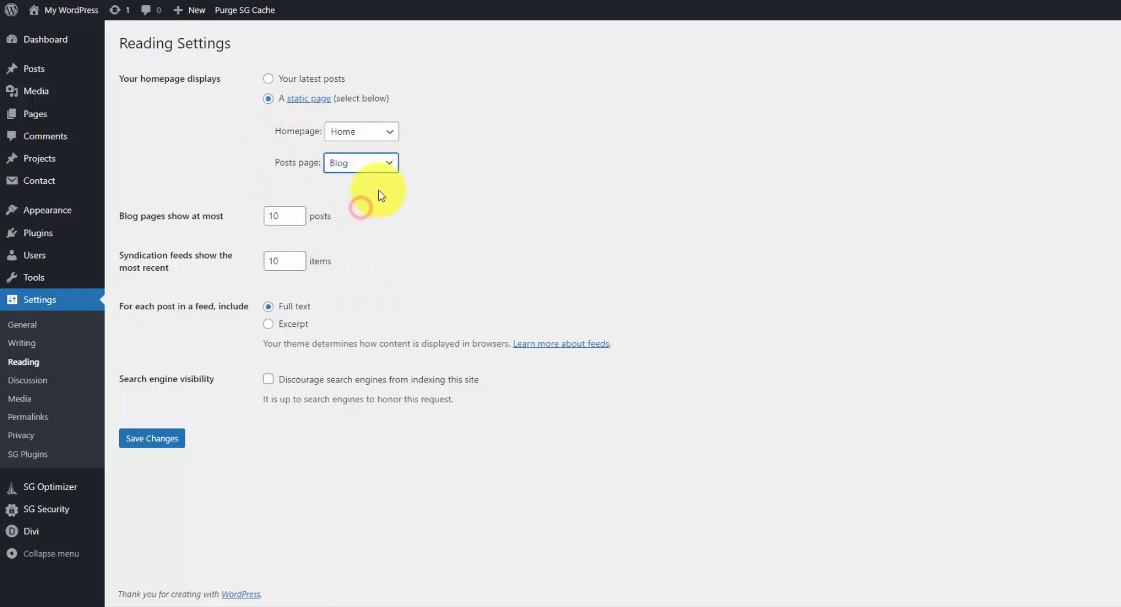
pyautogui.click(449, 154)
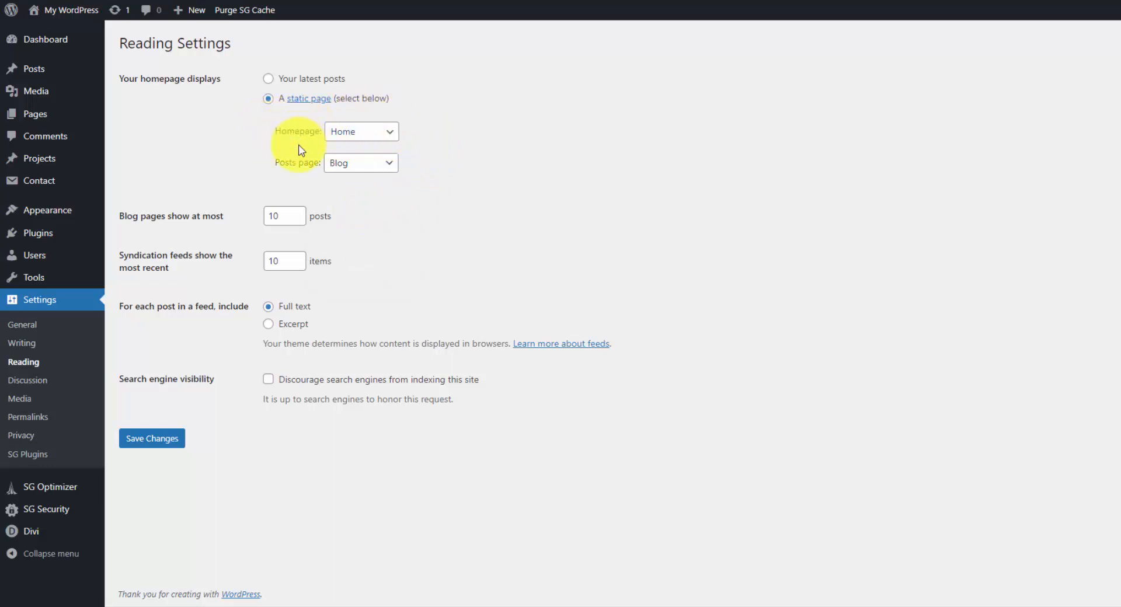
pyautogui.click(364, 168)
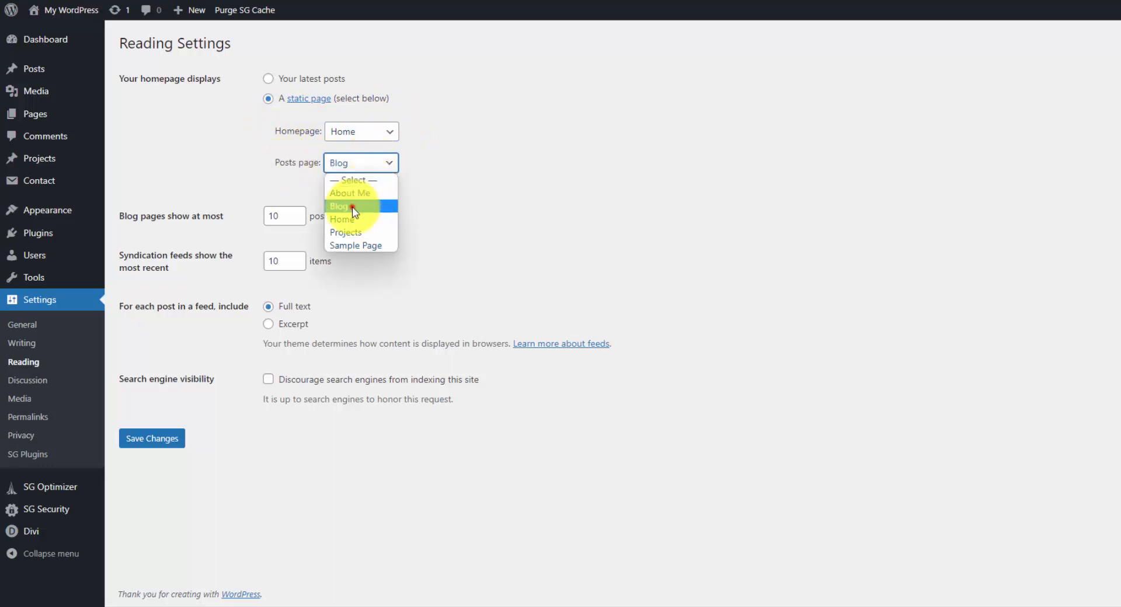
pyautogui.click(353, 208)
pyautogui.click(162, 440)
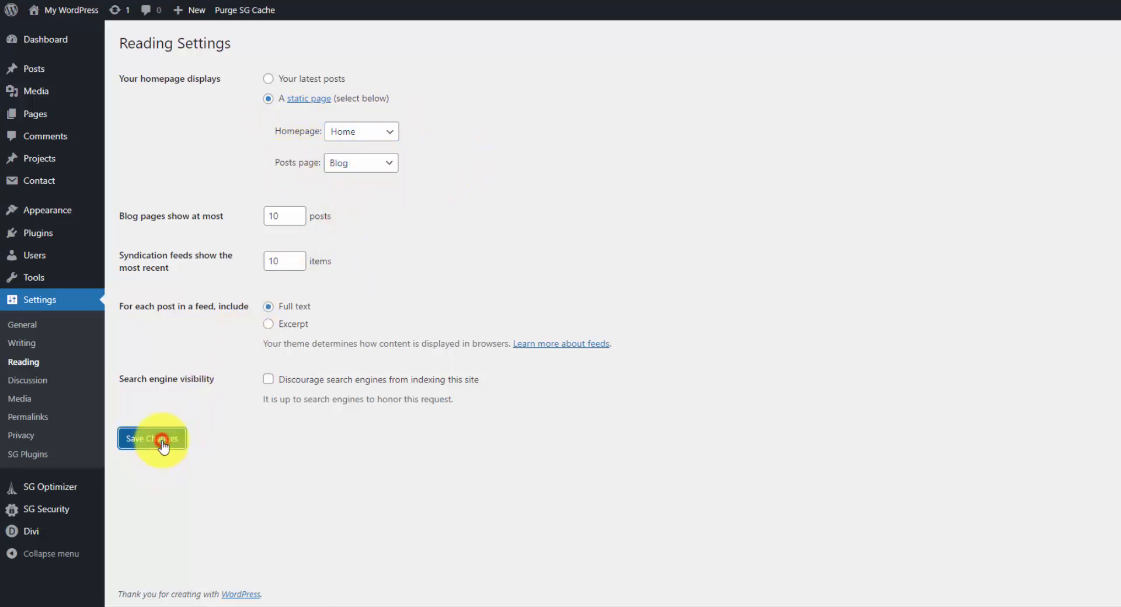
# Run the WordPress importer and upload WP_Projects.xml for import.
pyautogui.moveTo(71, 286)
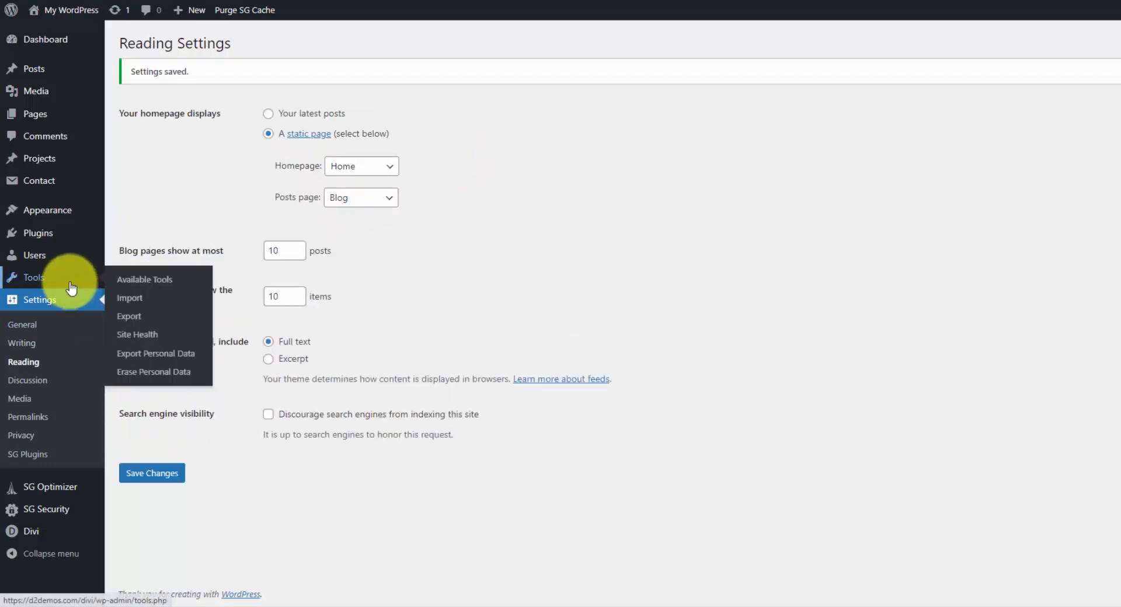
pyautogui.click(146, 300)
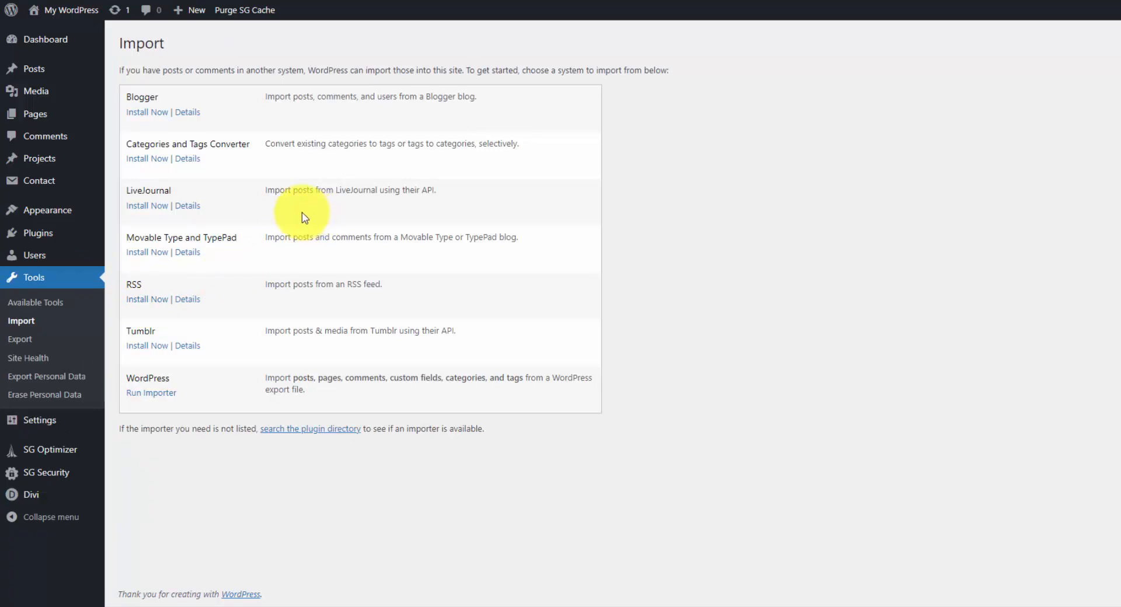
pyautogui.moveTo(64, 168)
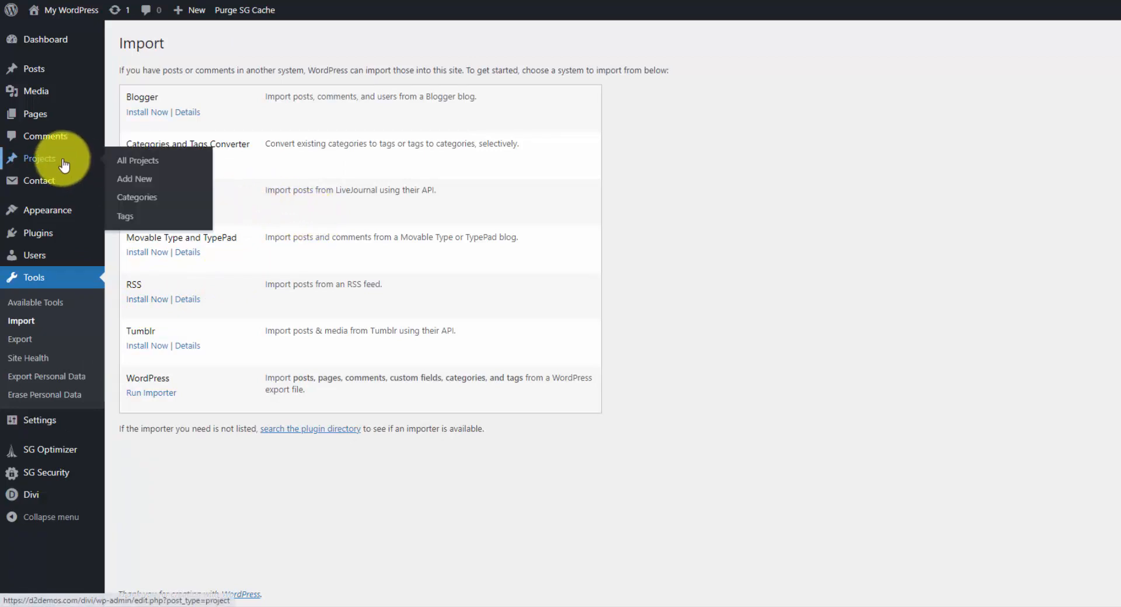
pyautogui.click(160, 399)
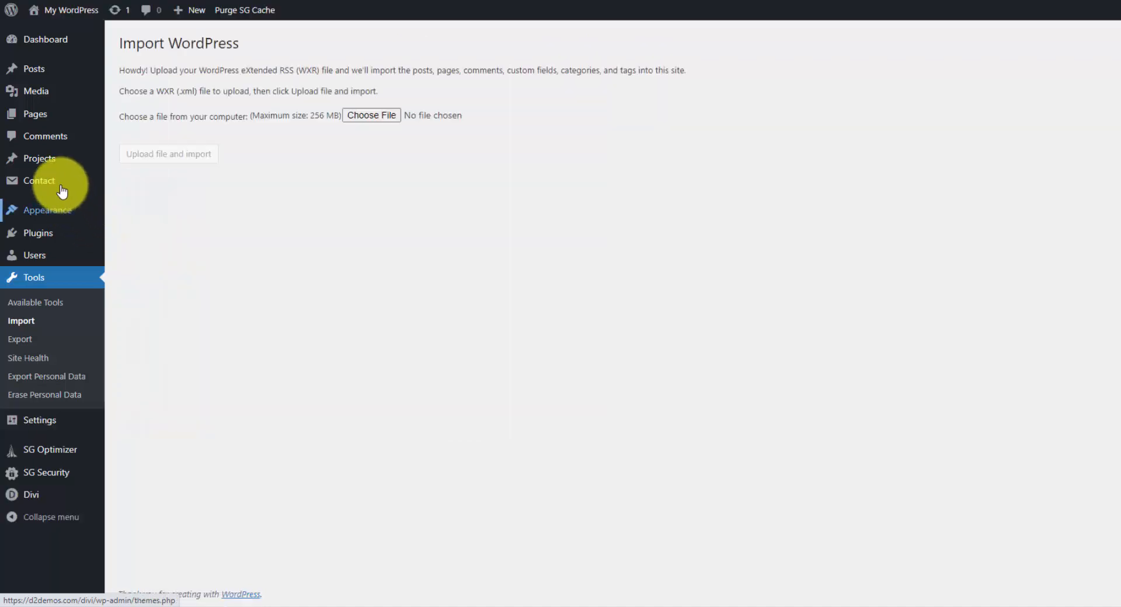
pyautogui.moveTo(52, 167)
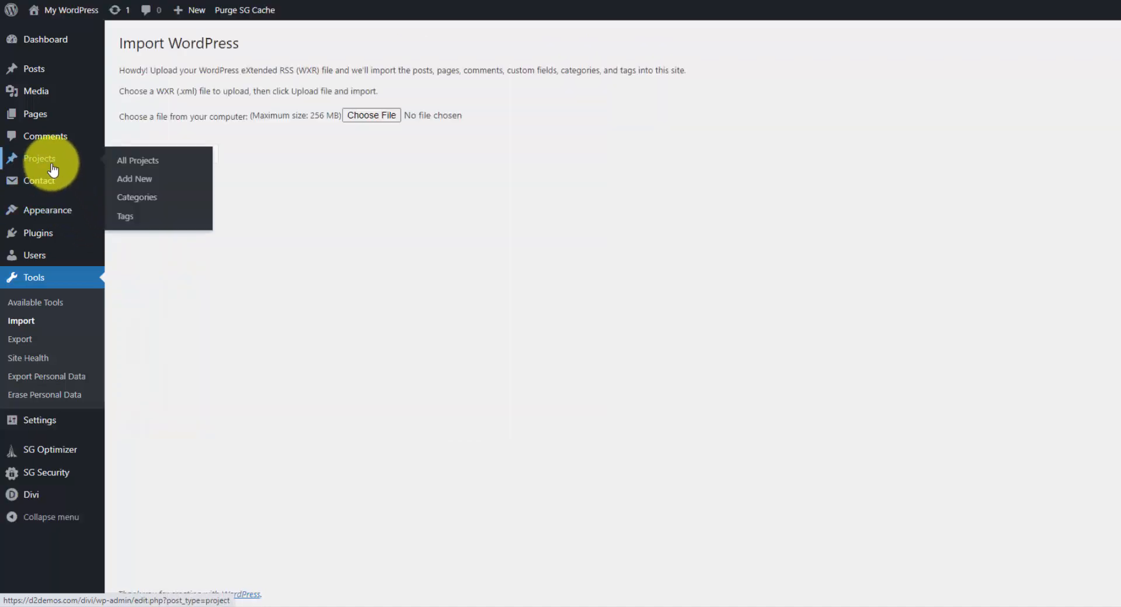
pyautogui.click(366, 118)
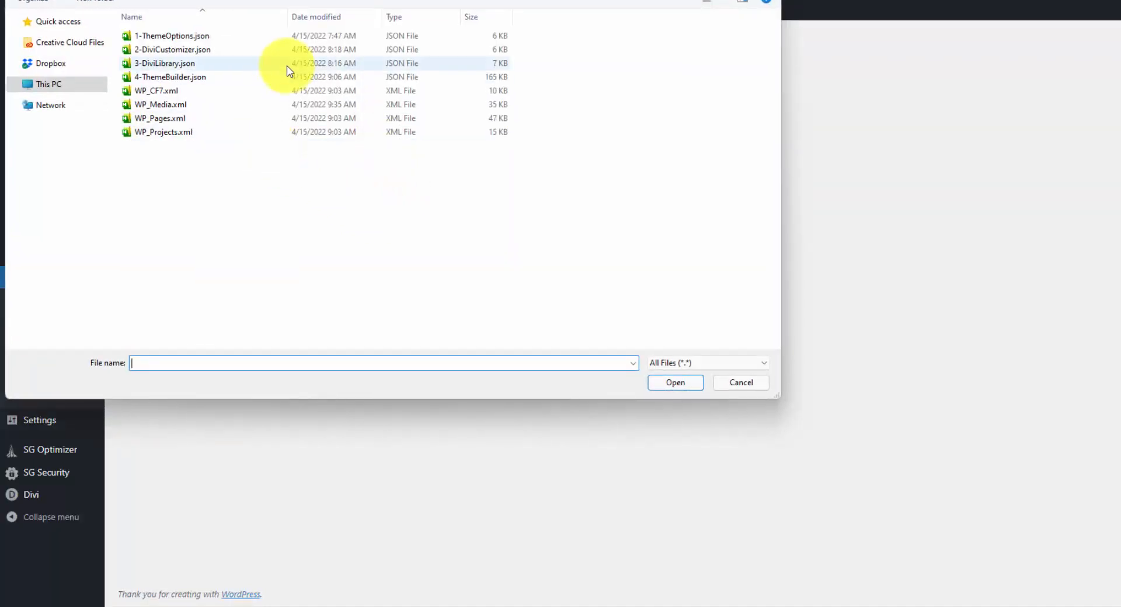
pyautogui.doubleClick(209, 130)
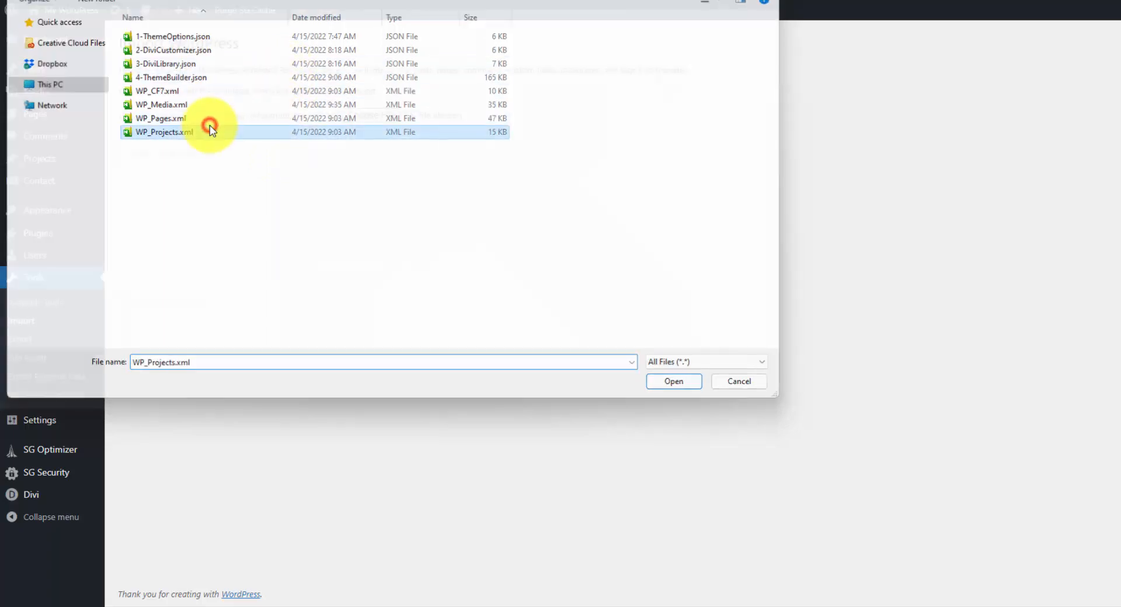
pyautogui.click(170, 156)
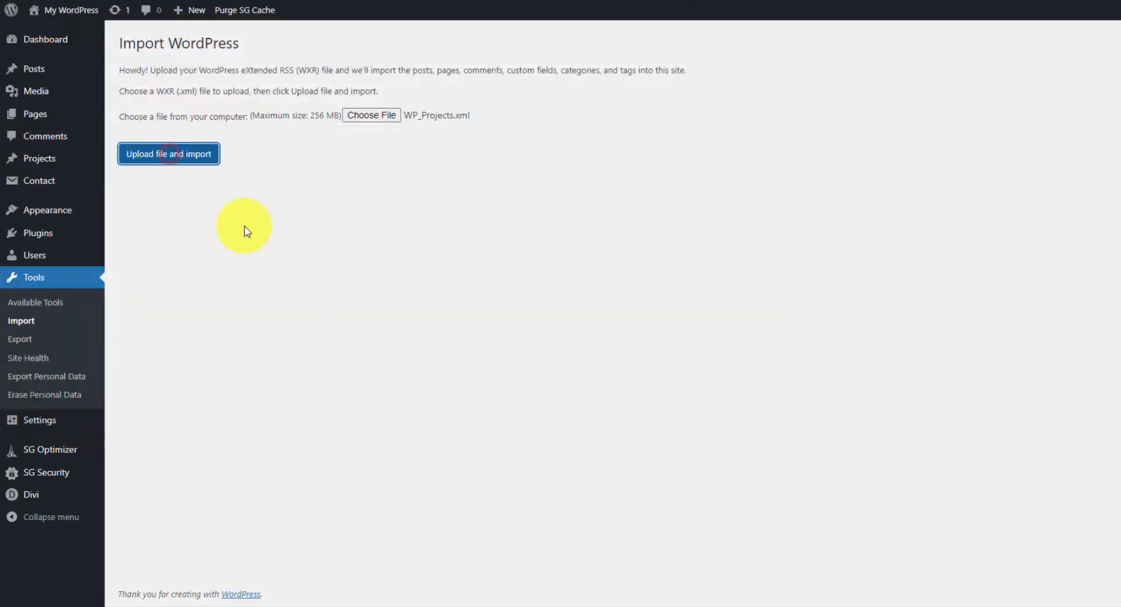
# Assign the imported projects to the existing user, submit the import and view the list of all projects.
pyautogui.click(330, 173)
pyautogui.click(331, 198)
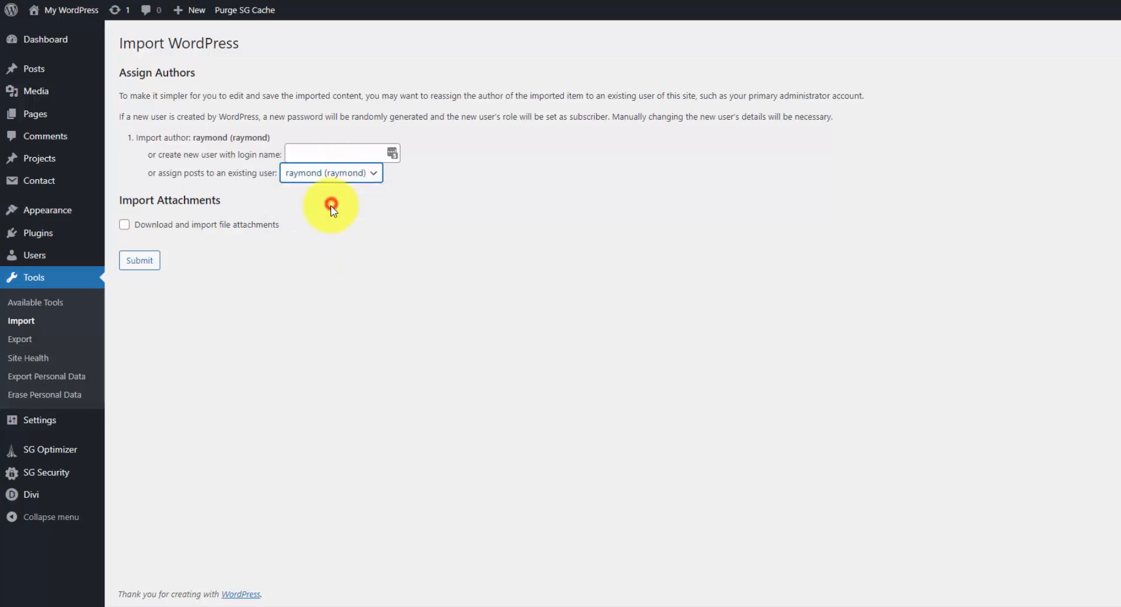
pyautogui.click(146, 263)
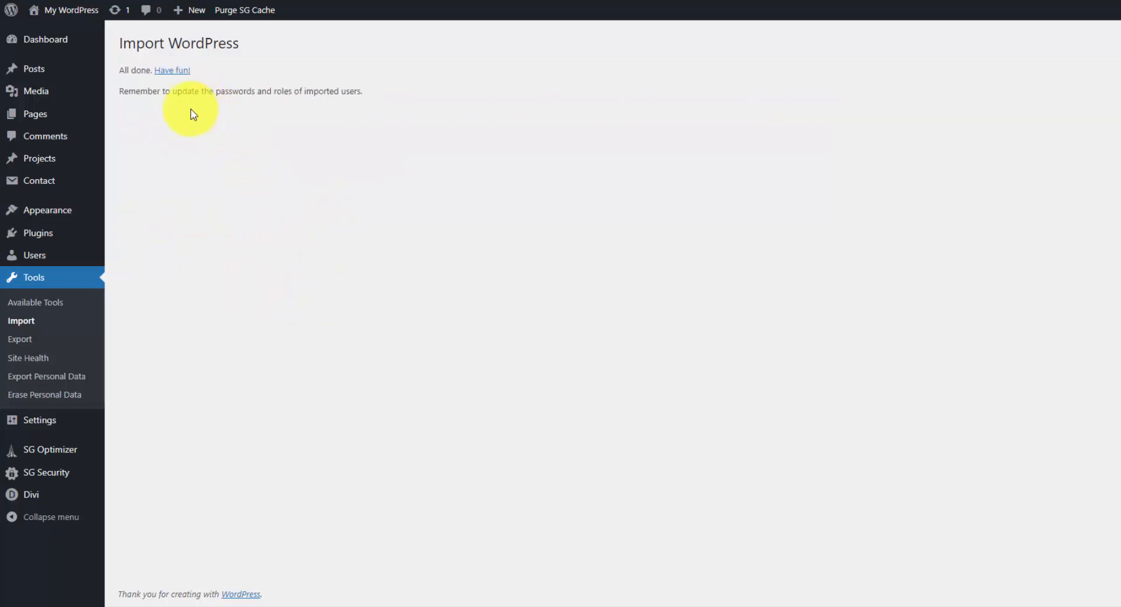
pyautogui.click(46, 162)
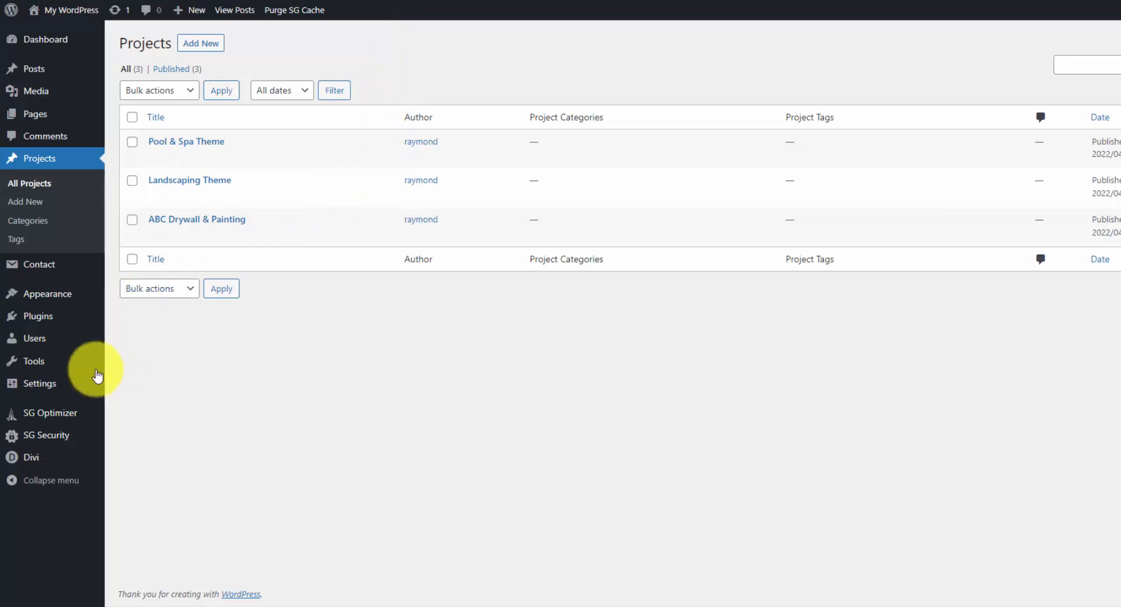
# Run the WordPress importer again and upload WP_CF7.xml for import.
pyautogui.moveTo(57, 367)
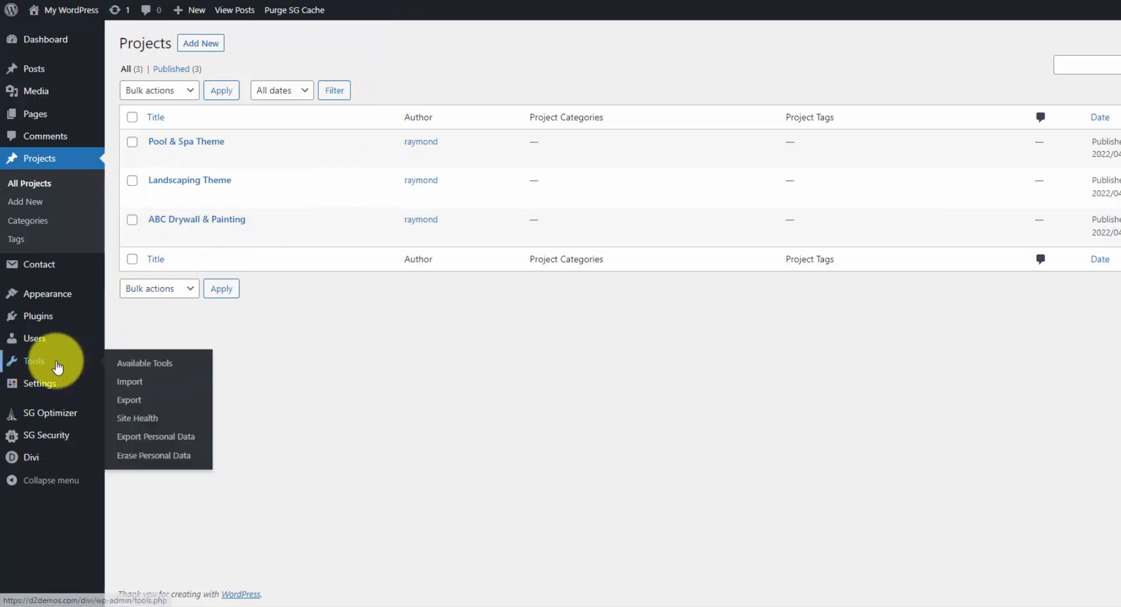
pyautogui.click(150, 383)
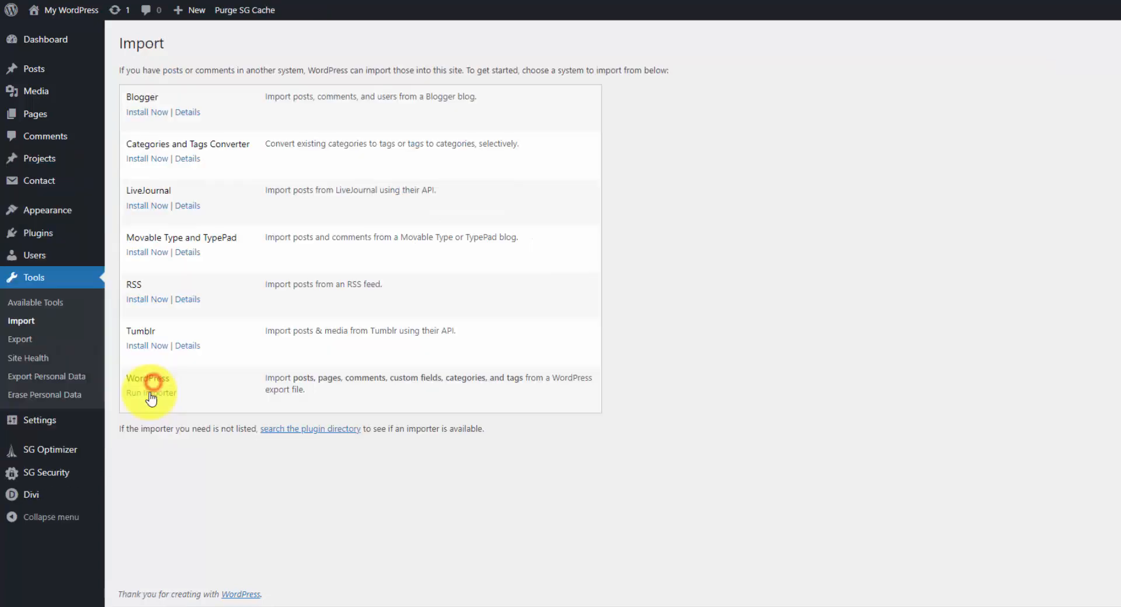
pyautogui.click(380, 117)
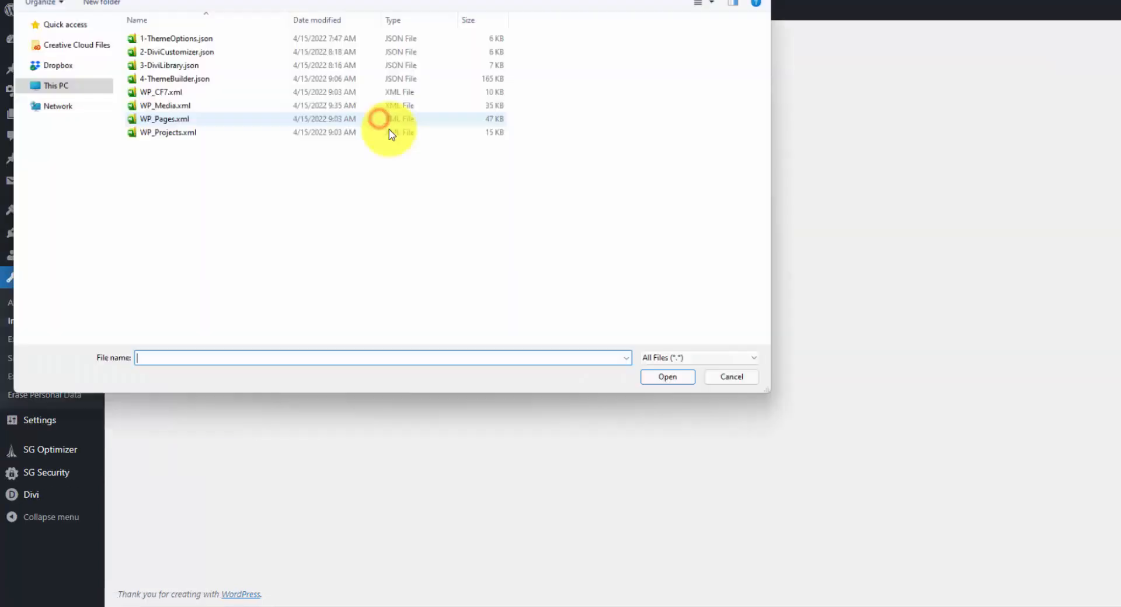
pyautogui.click(183, 92)
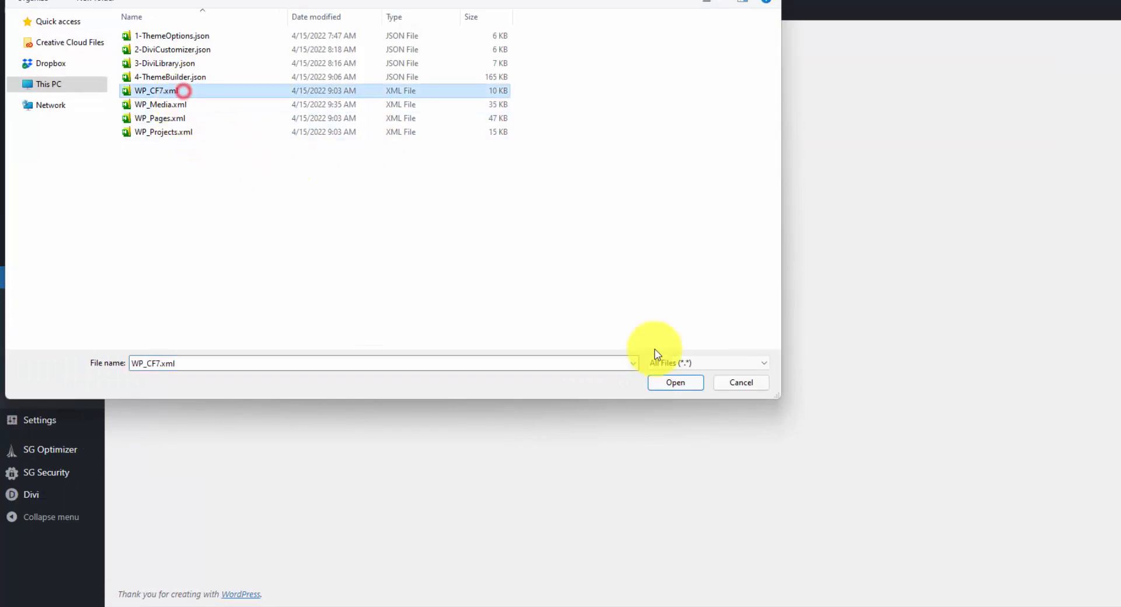
pyautogui.click(675, 376)
pyautogui.click(184, 158)
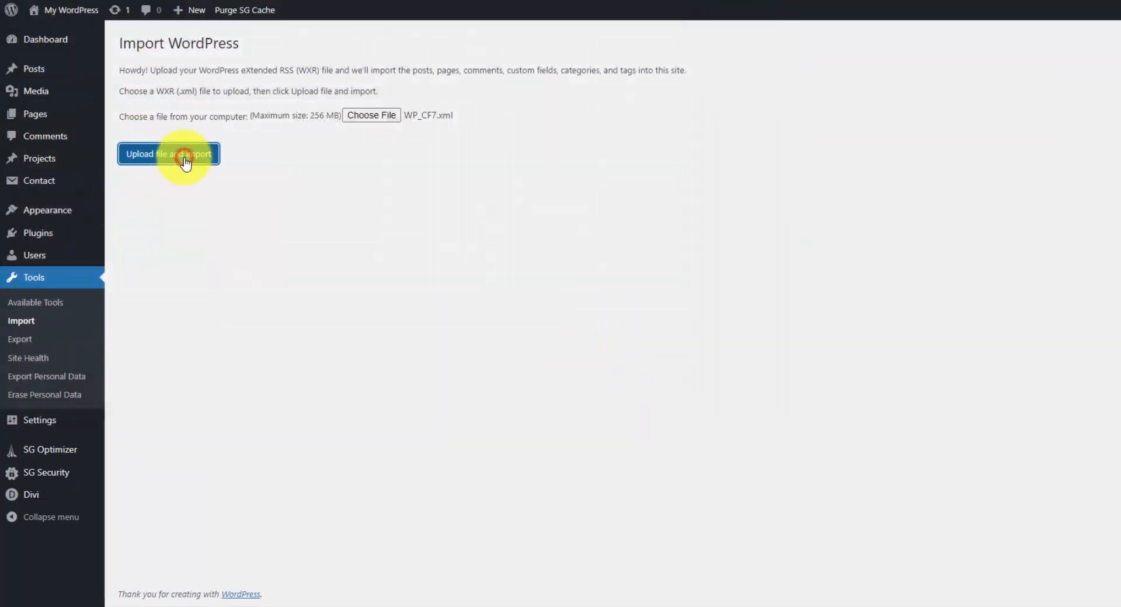
# Assign the imported contact form content to the existing user and submit the import.
pyautogui.click(307, 174)
pyautogui.click(326, 202)
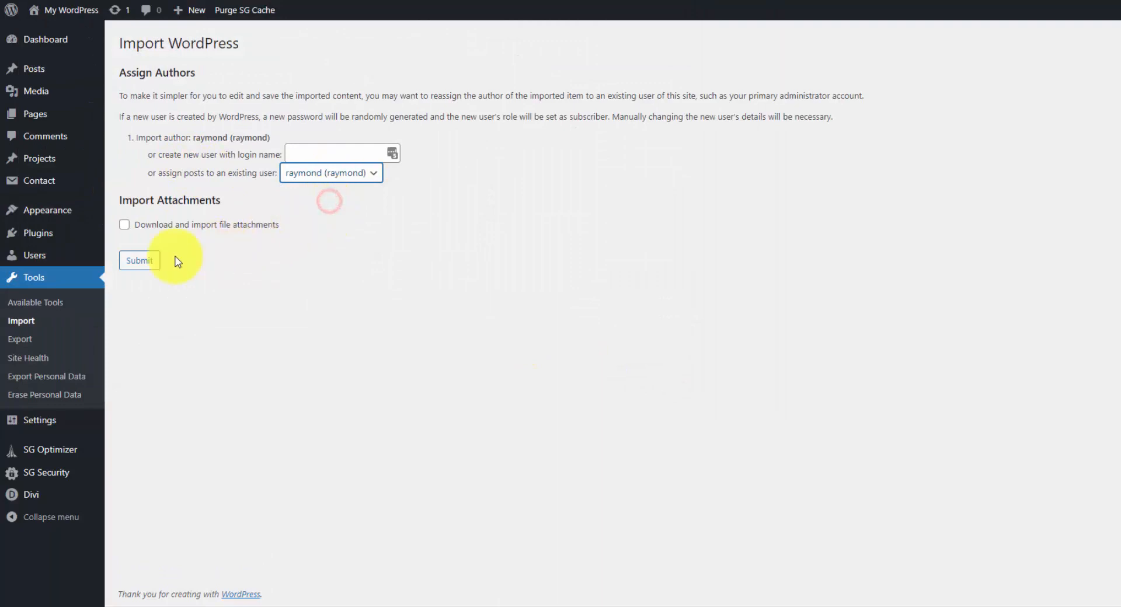
pyautogui.click(139, 261)
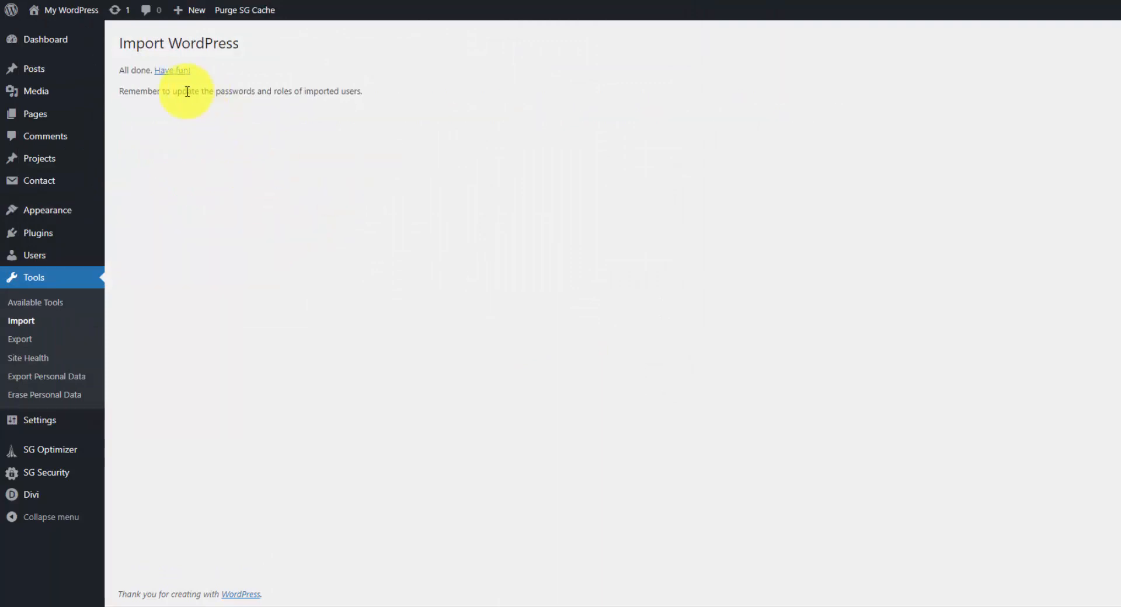
# View the list of contact forms and highlight the shortcode of the Let's Talk (Footer) form.
pyautogui.moveTo(100, 188)
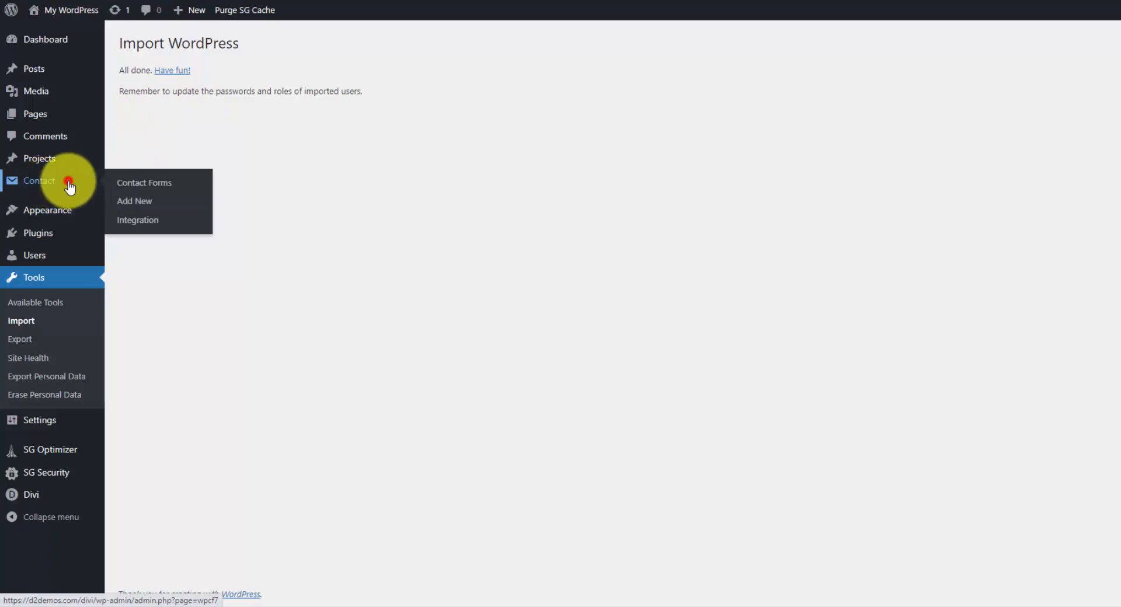
pyautogui.click(70, 188)
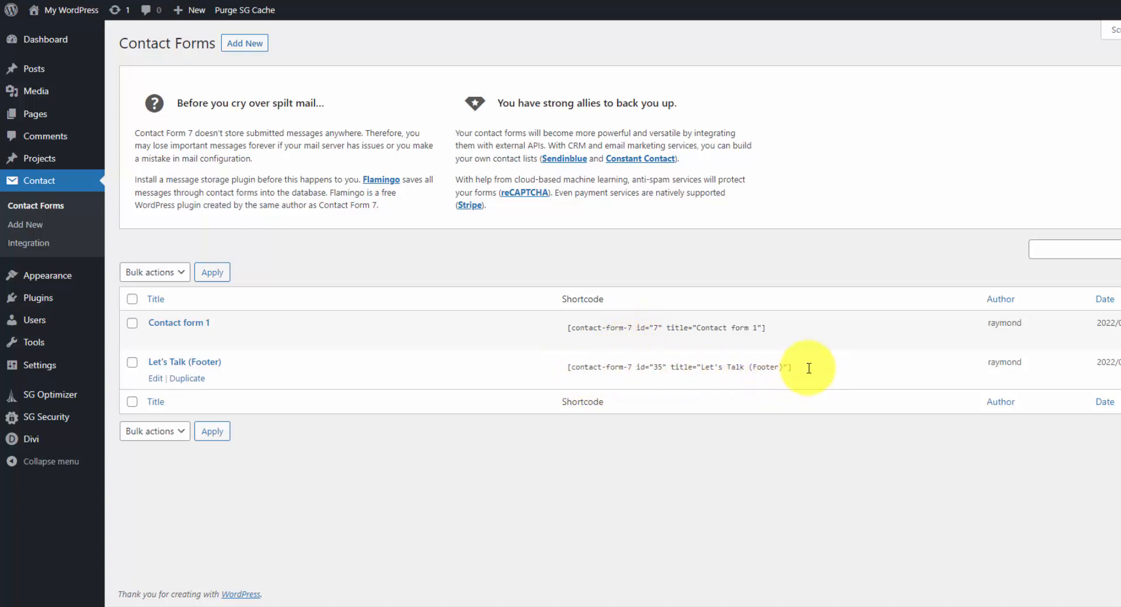
pyautogui.moveTo(807, 369); pyautogui.dragTo(780, 369)
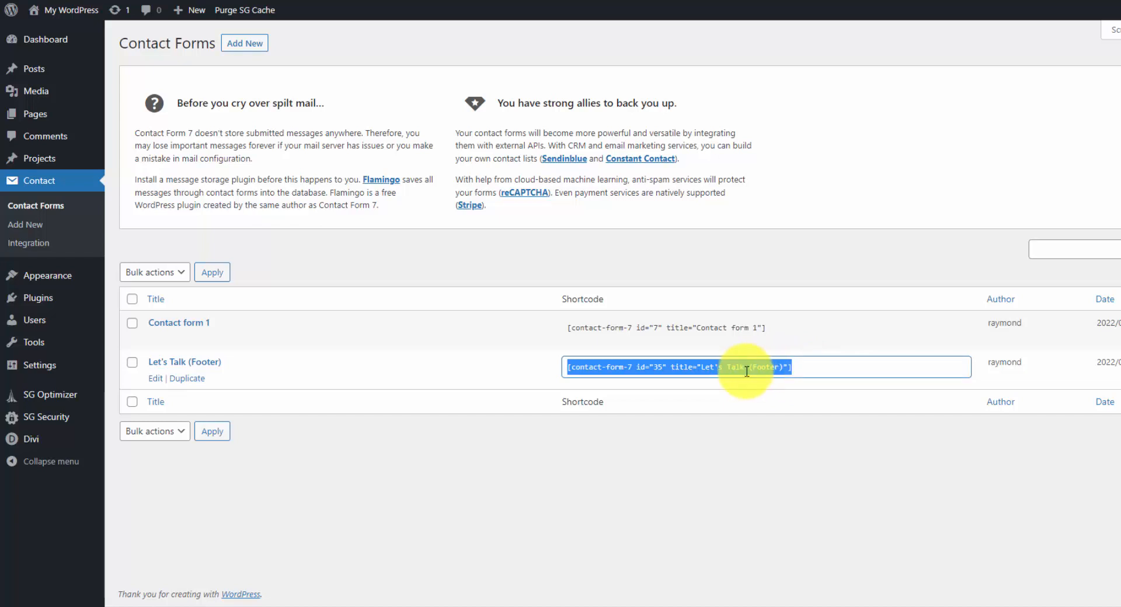
pyautogui.click(452, 263)
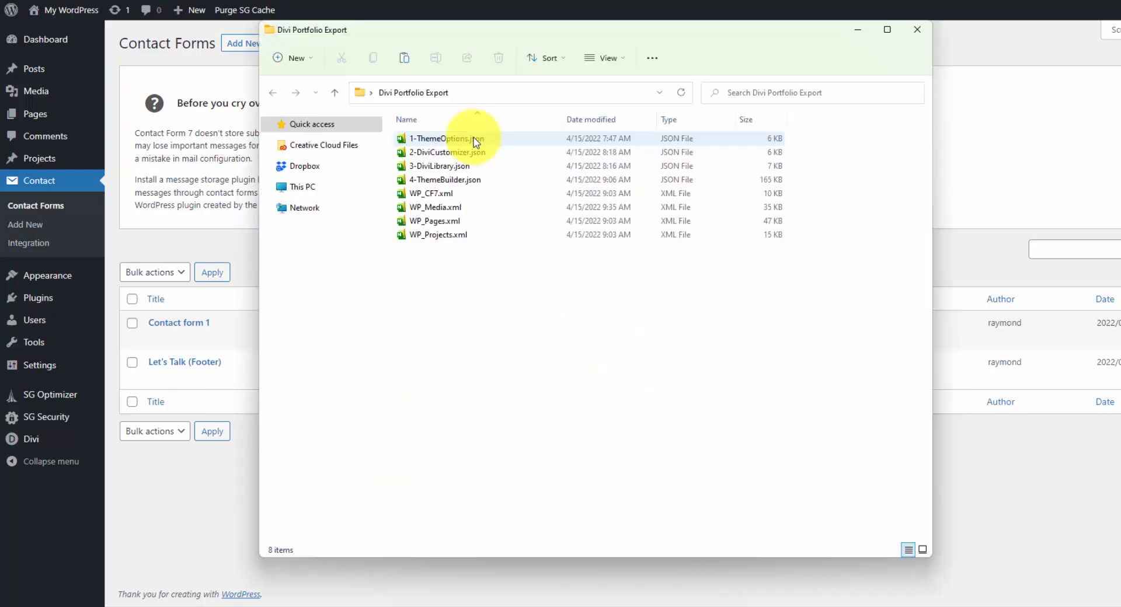
# In the Divi Portfolio Export folder, review the files 1-ThemeOptions.json, 2-DiviCustomizer.json and 3-DiviLibrary.json.
pyautogui.click(472, 140)
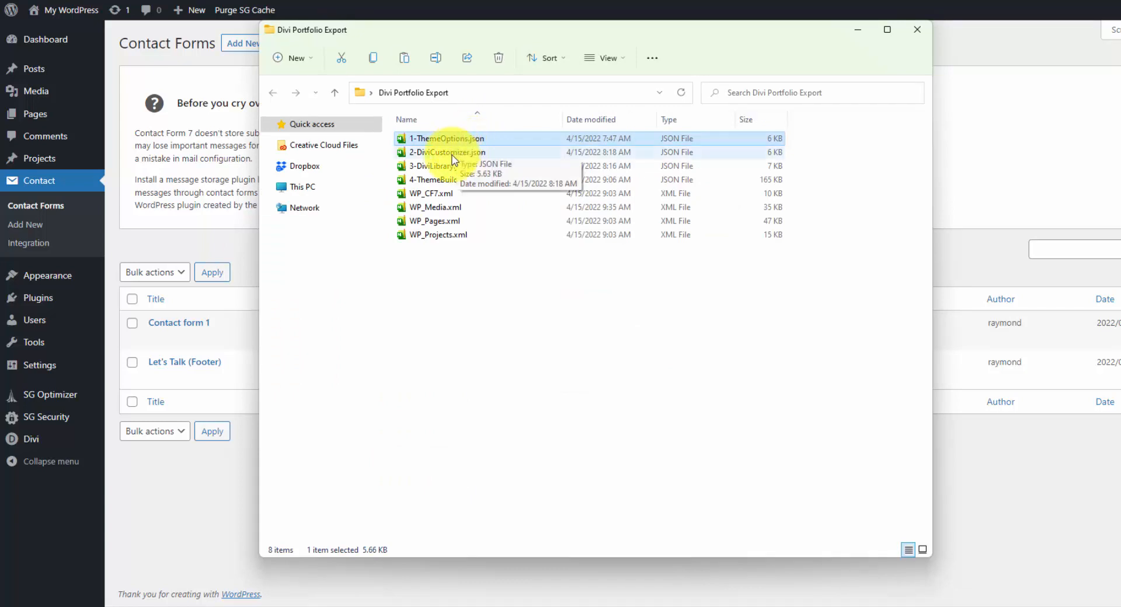
pyautogui.click(454, 153)
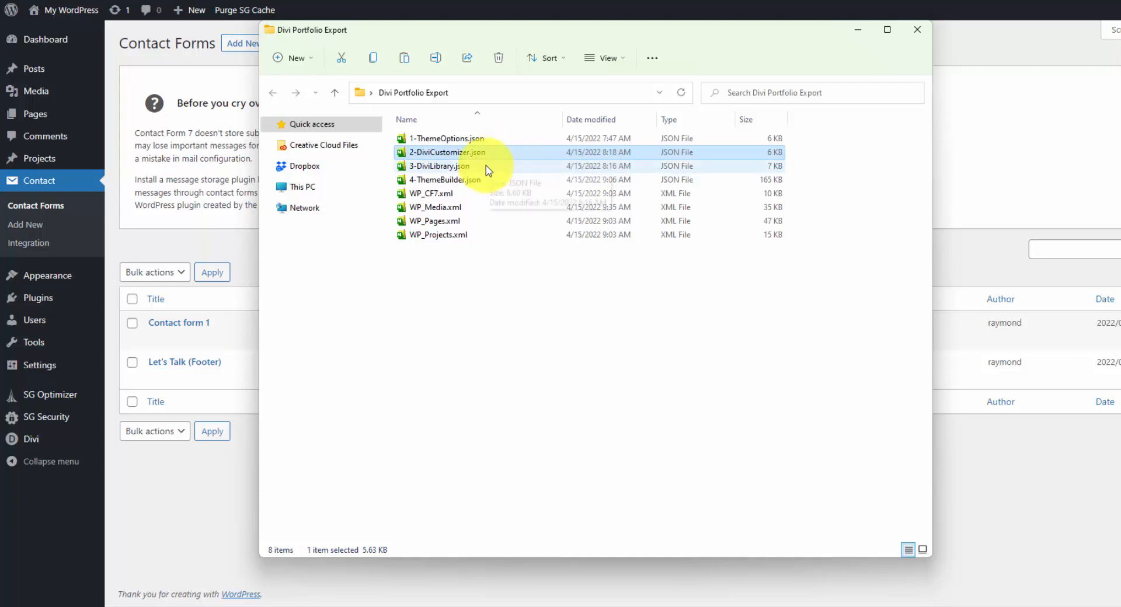
pyautogui.click(488, 168)
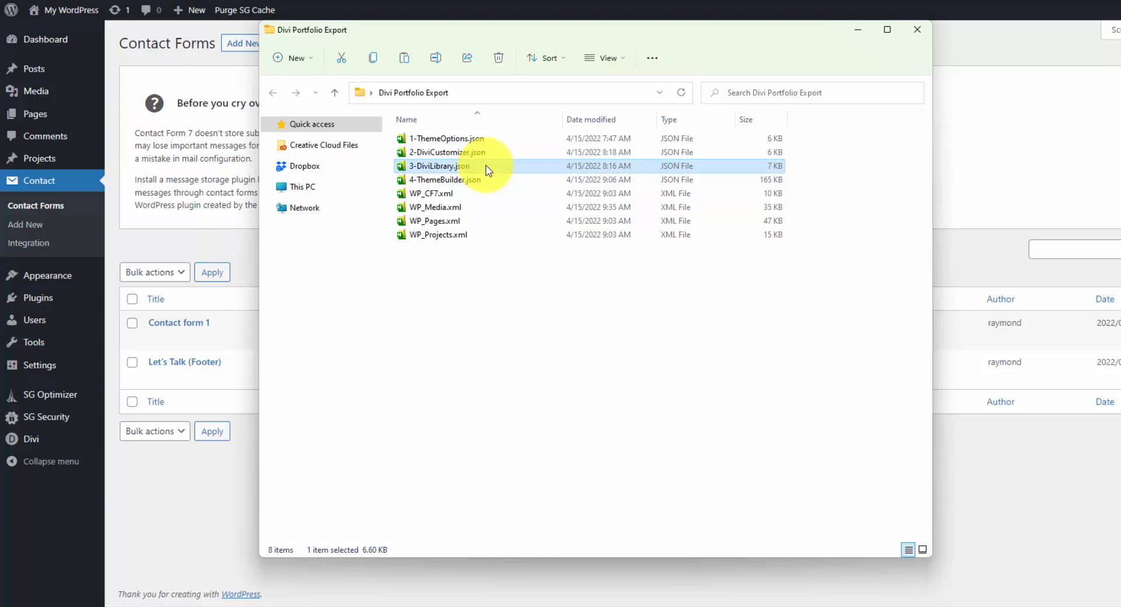
# Select 4-ThemeBuilder.json in the export folder, and open the portability import form of the Divi Theme Options.
pyautogui.click(493, 182)
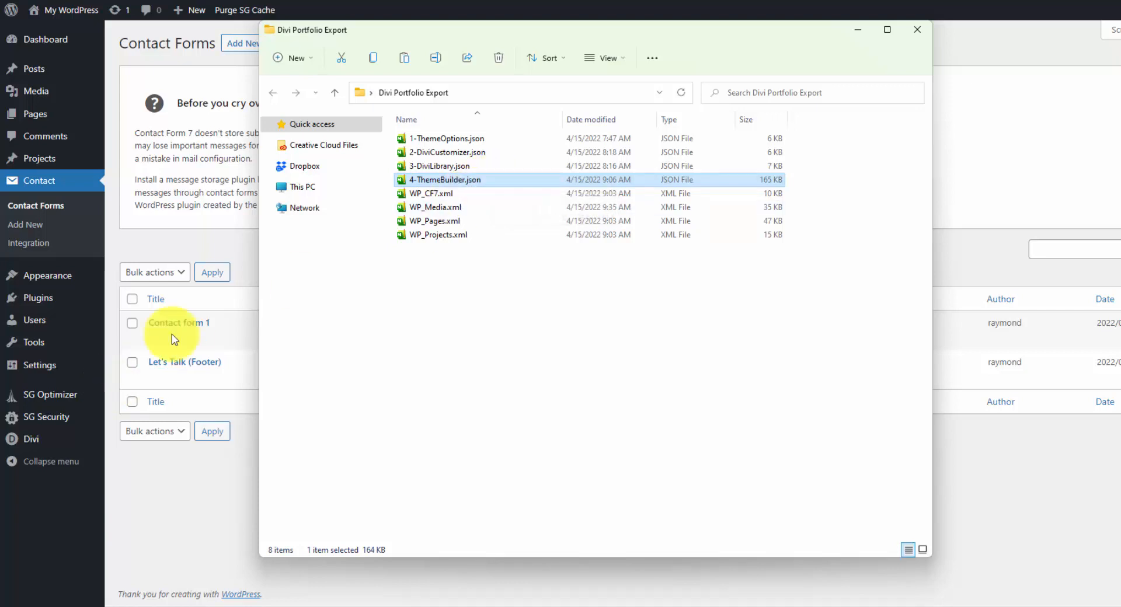
pyautogui.moveTo(47, 445)
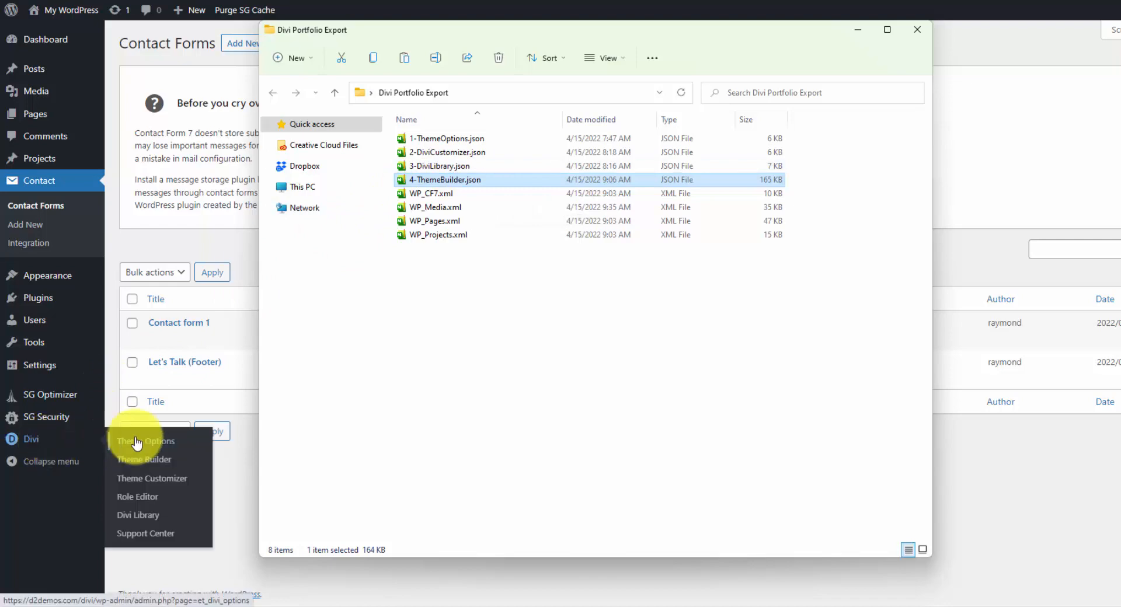
pyautogui.click(154, 447)
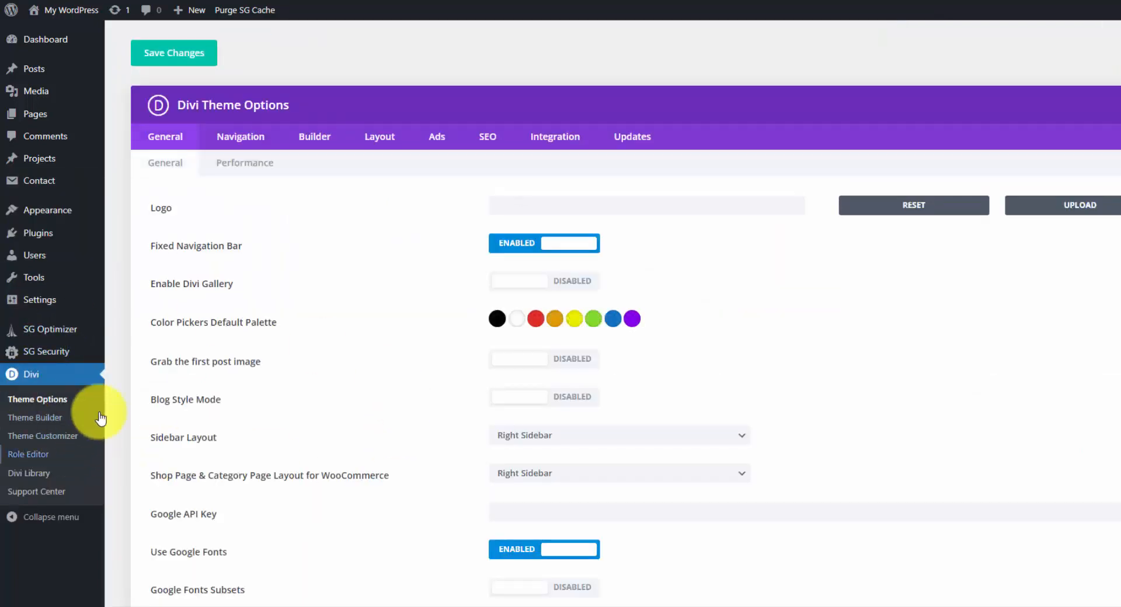
pyautogui.moveTo(70, 363)
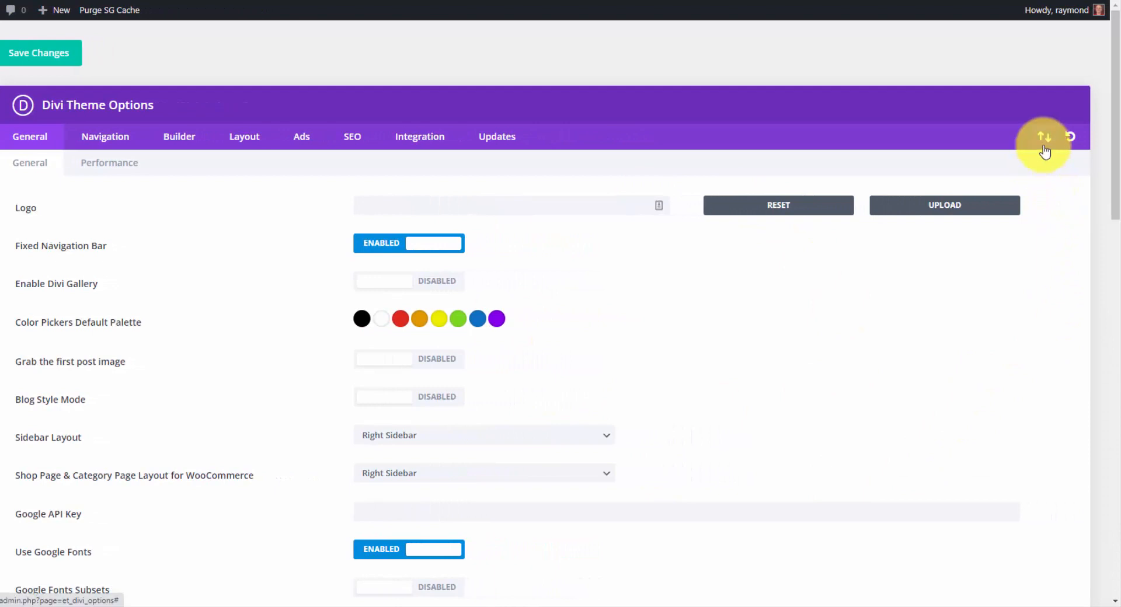
pyautogui.click(1042, 138)
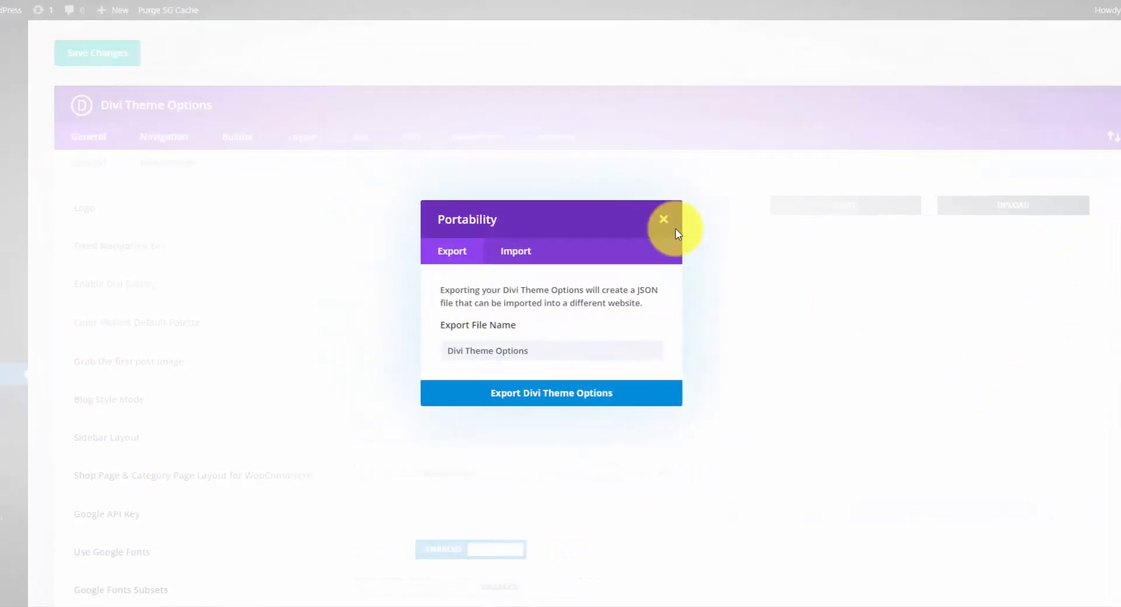
pyautogui.click(583, 270)
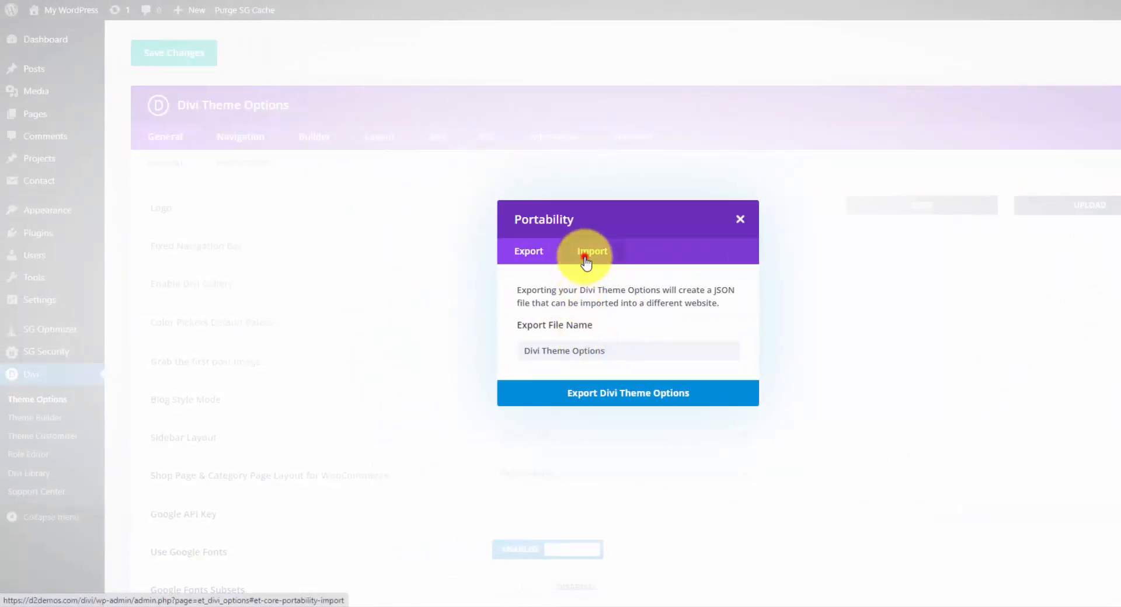
# Import the Divi theme options from 1-ThemeOptions.json and look over the General settings.
pyautogui.click(635, 363)
pyautogui.click(251, 37)
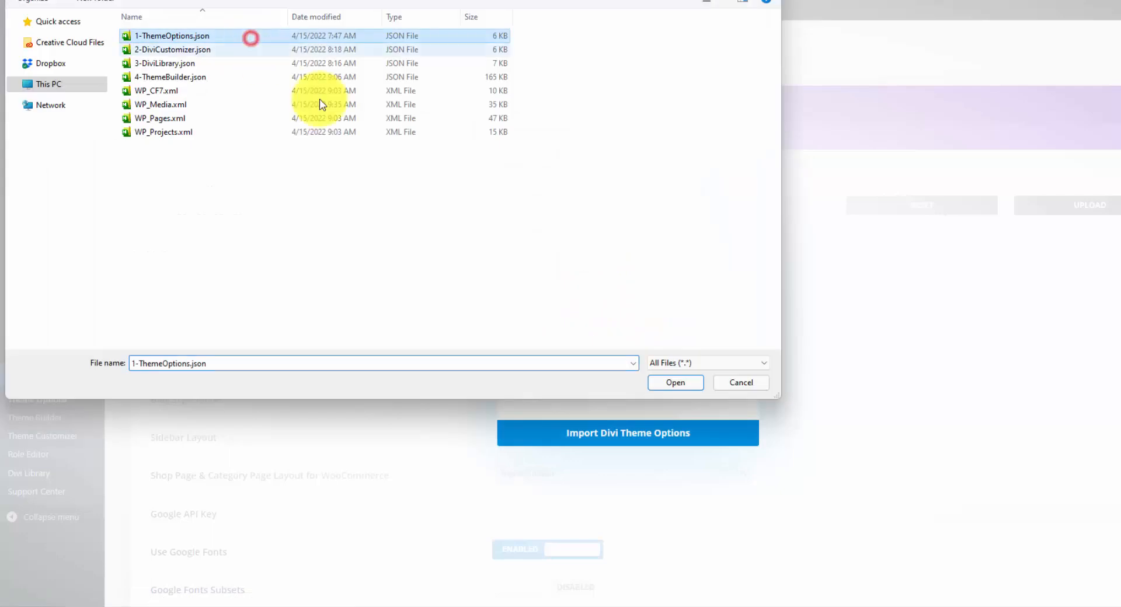
pyautogui.click(677, 382)
pyautogui.click(663, 433)
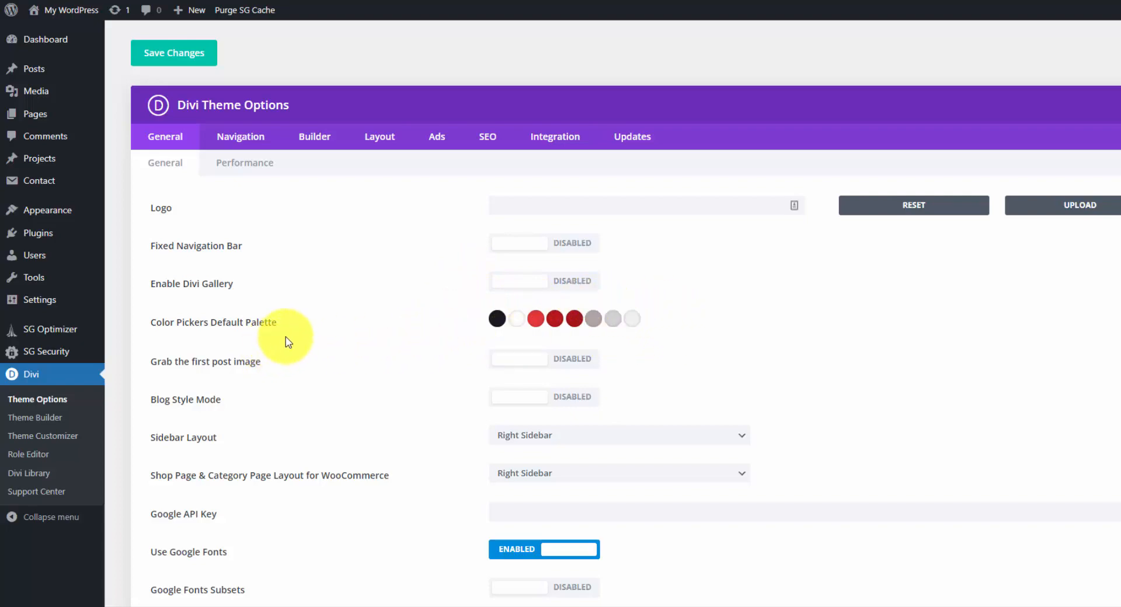
pyautogui.scroll(-10, 351, 332)
pyautogui.scroll(10, 424, 322)
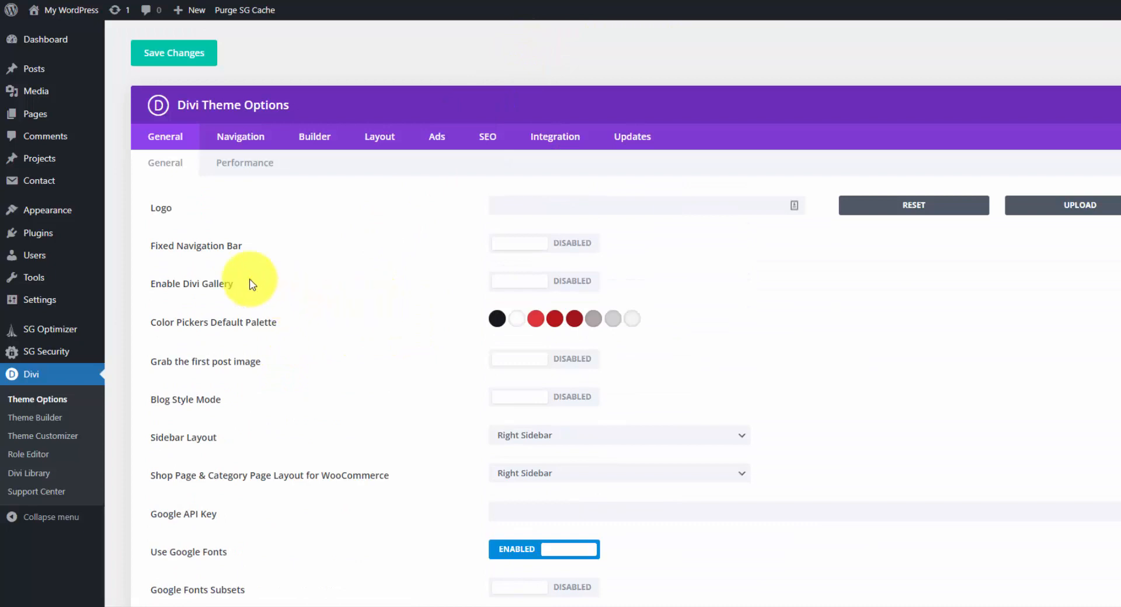
# Open the theme customizer and review the Additional CSS rules, including the checklist and Contact Form 7 styles.
pyautogui.moveTo(77, 219)
pyautogui.click(133, 232)
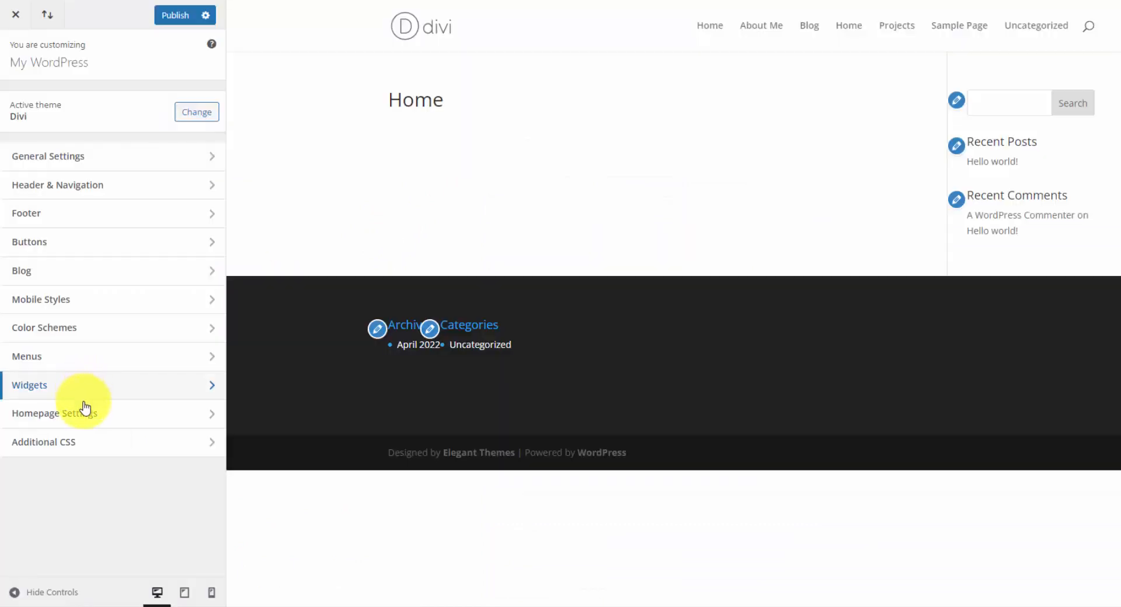
pyautogui.click(120, 446)
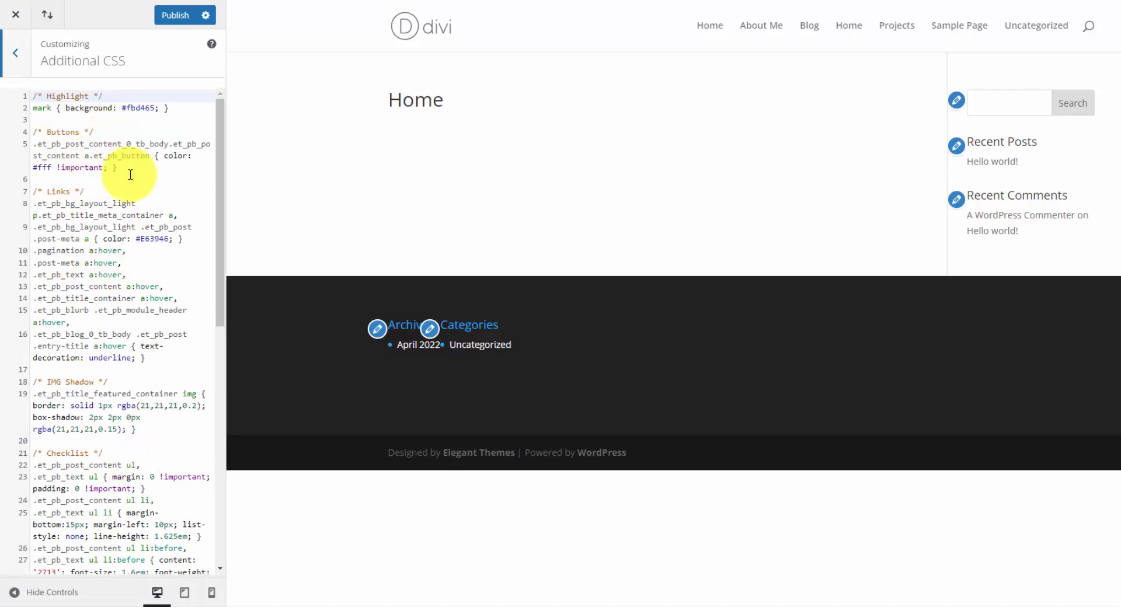
pyautogui.scroll(-5, 87, 174)
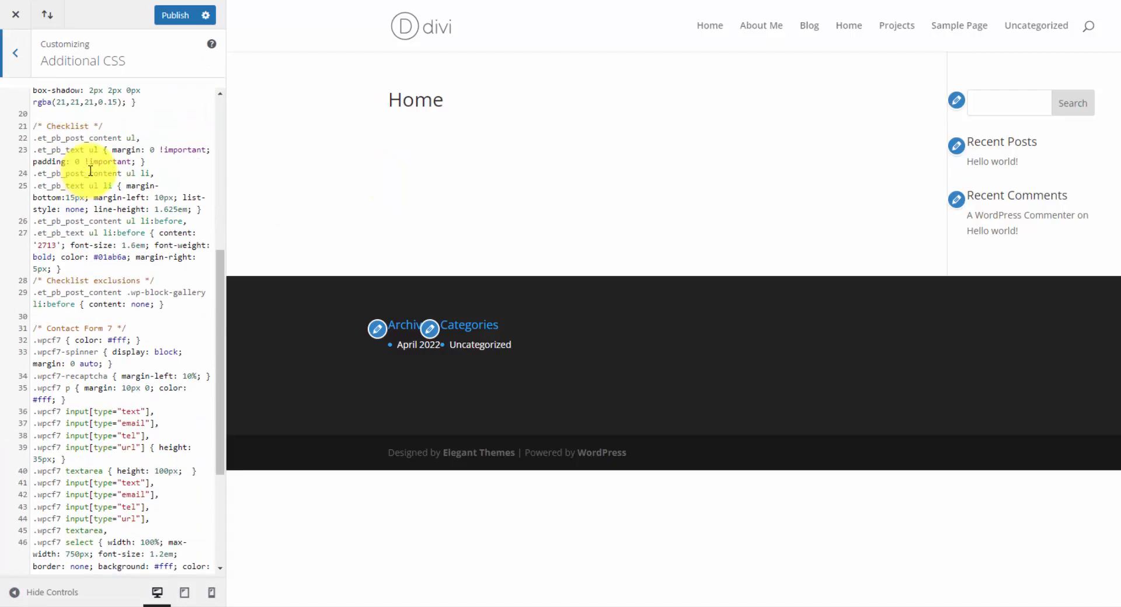
pyautogui.scroll(-5, 90, 171)
pyautogui.scroll(8, 95, 313)
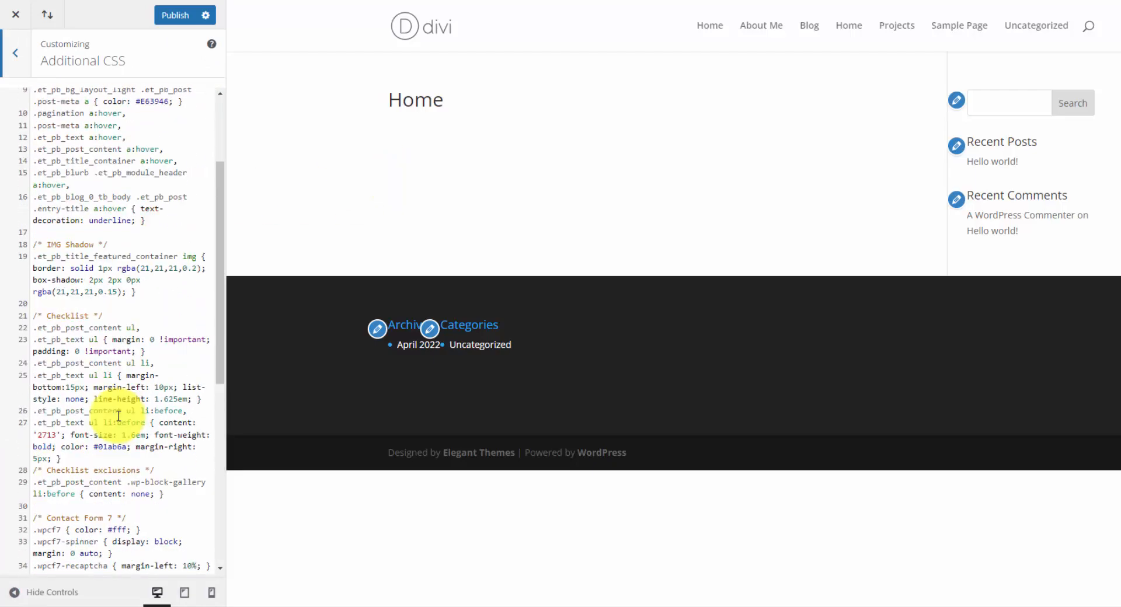
pyautogui.scroll(3, 122, 414)
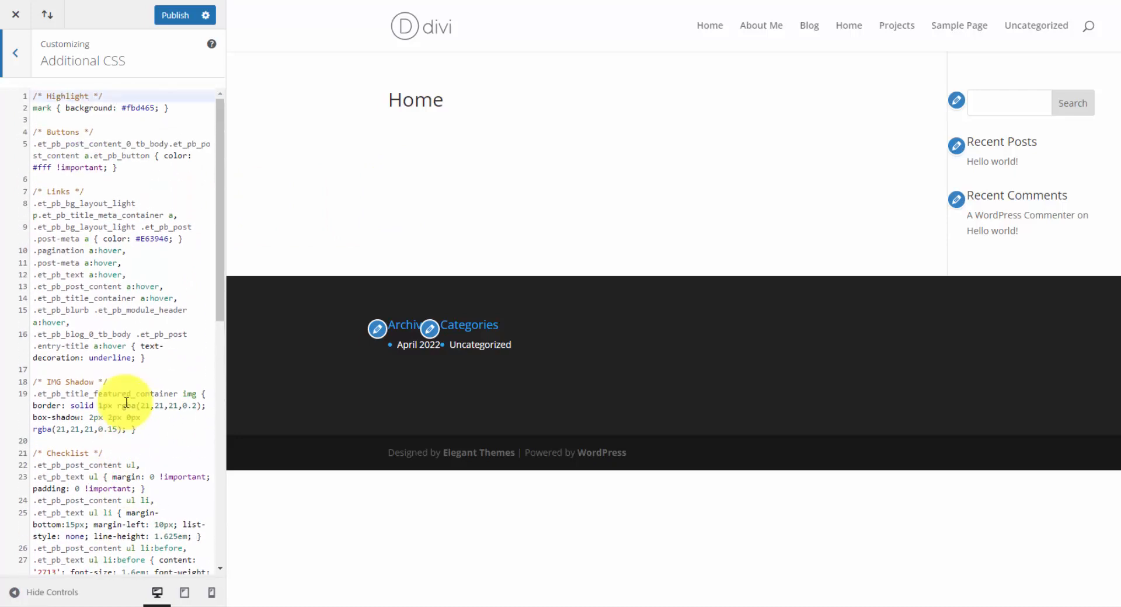
pyautogui.click(17, 54)
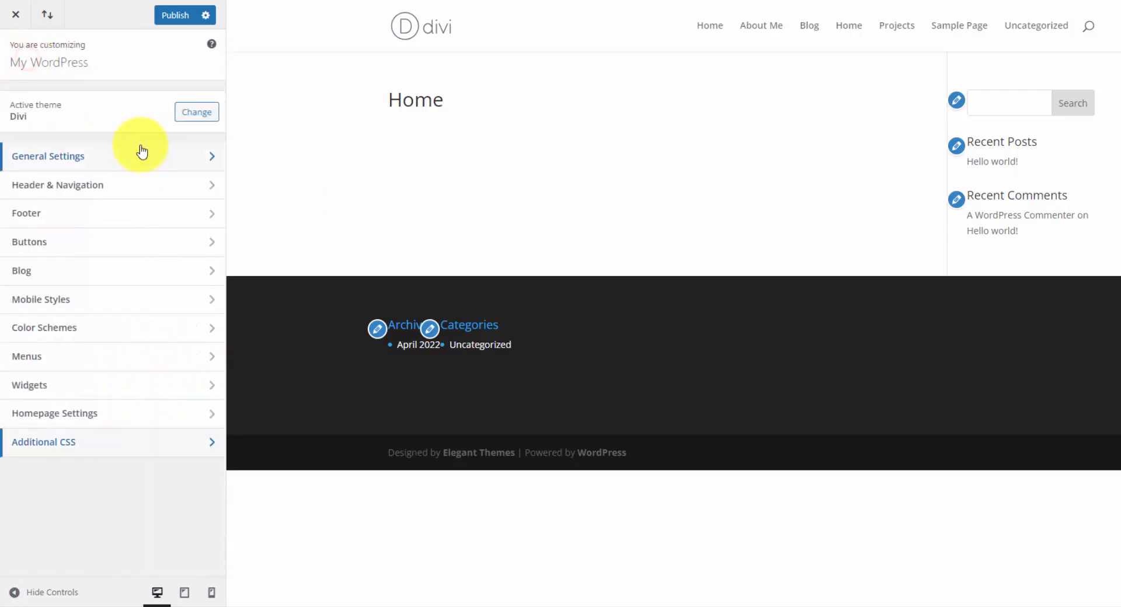
# Import the Divi customizer settings from 2-DiviCustomizer.json and close the customizer.
pyautogui.click(49, 22)
pyautogui.click(596, 244)
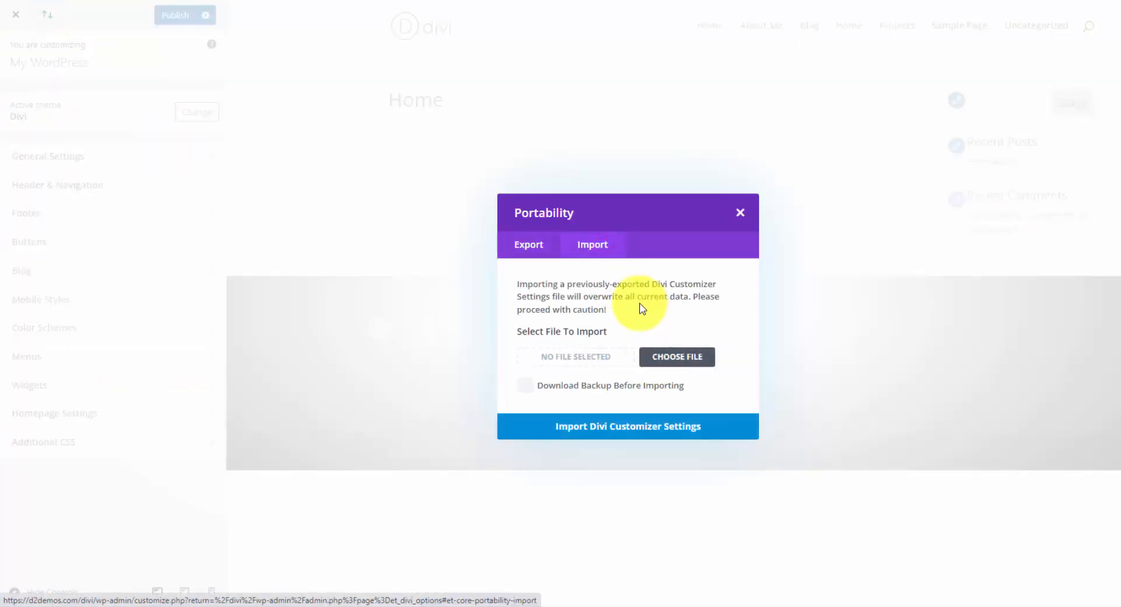
pyautogui.click(674, 354)
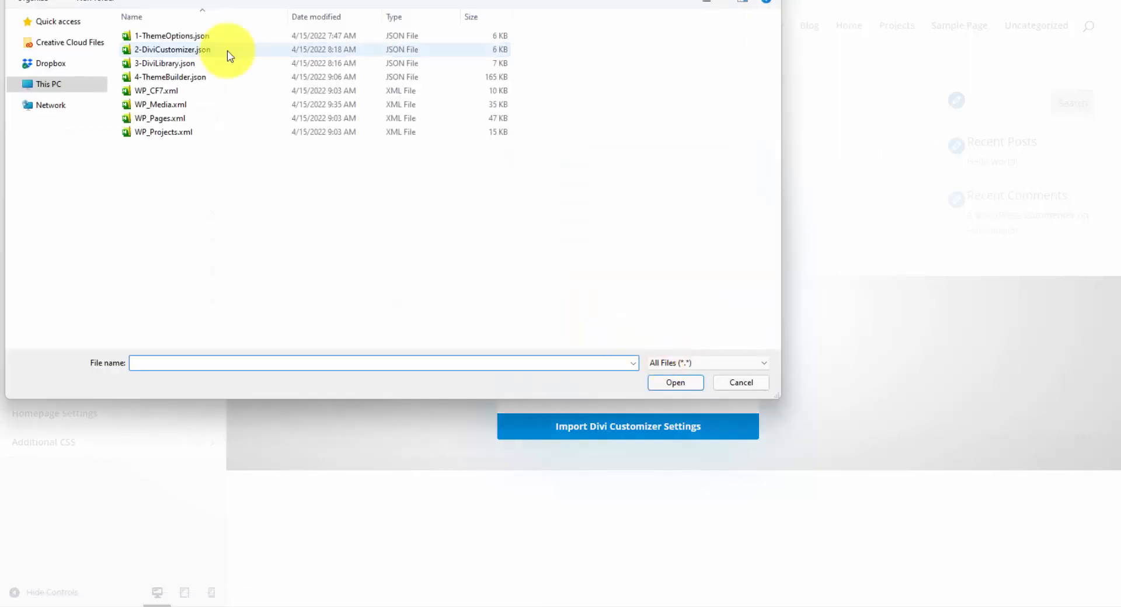
pyautogui.click(225, 51)
pyautogui.click(683, 385)
pyautogui.click(645, 425)
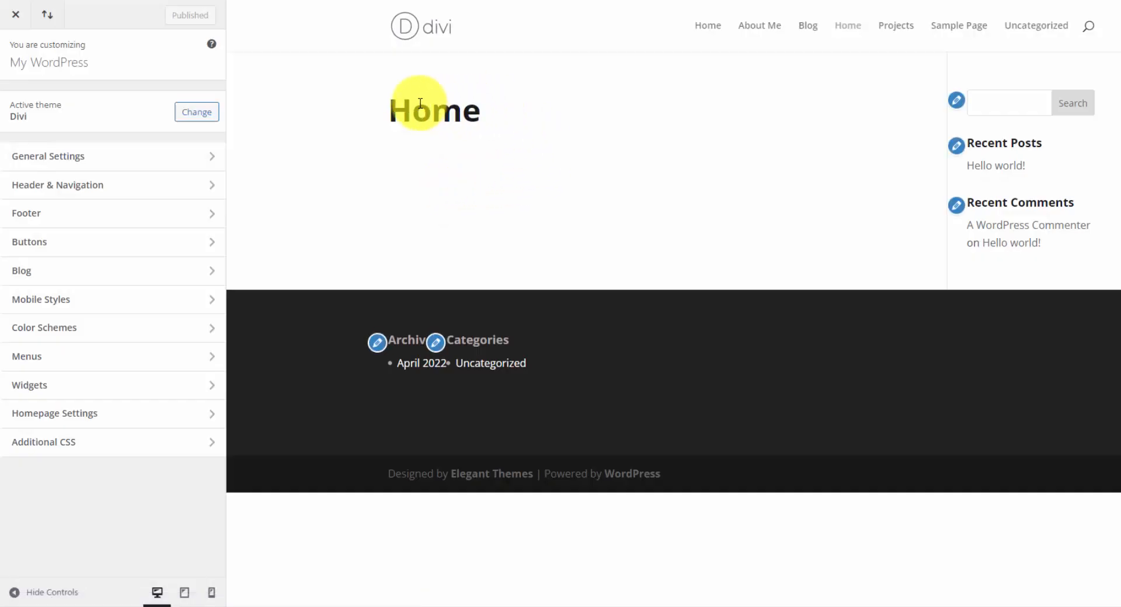
pyautogui.click(14, 20)
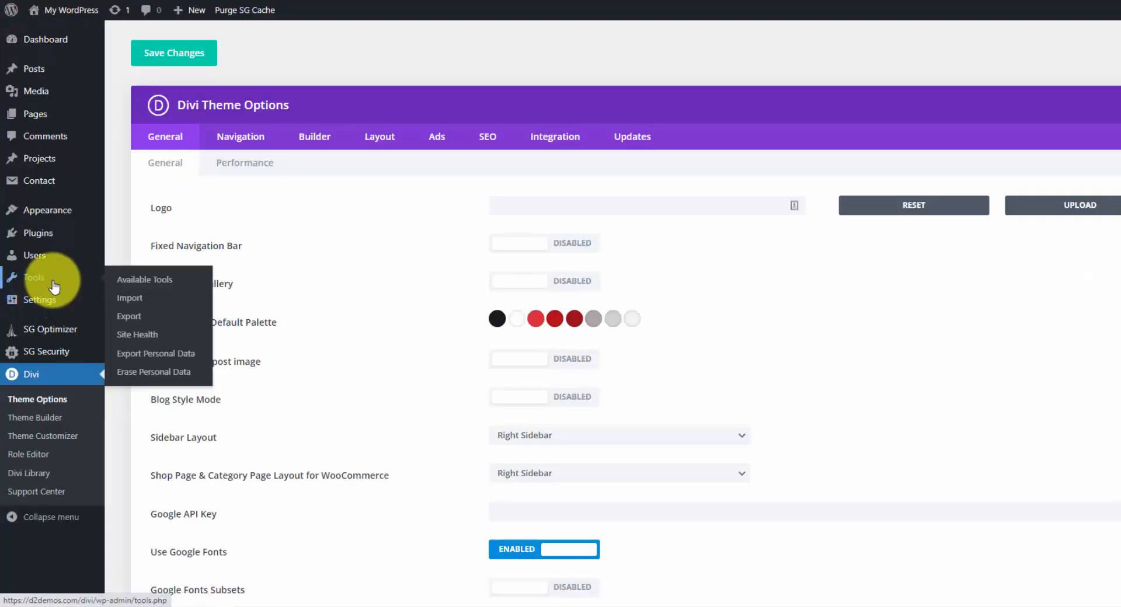
# Import the Divi Builder layouts from 3-DiviLibrary.json into the Divi Library without importing presets.
pyautogui.click(49, 474)
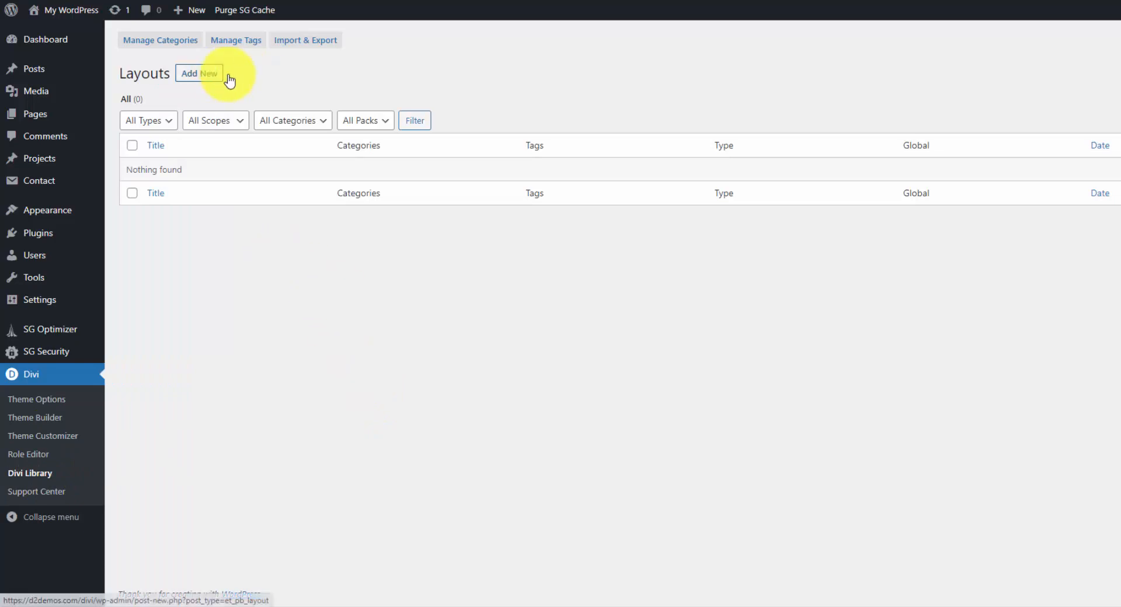
pyautogui.click(296, 44)
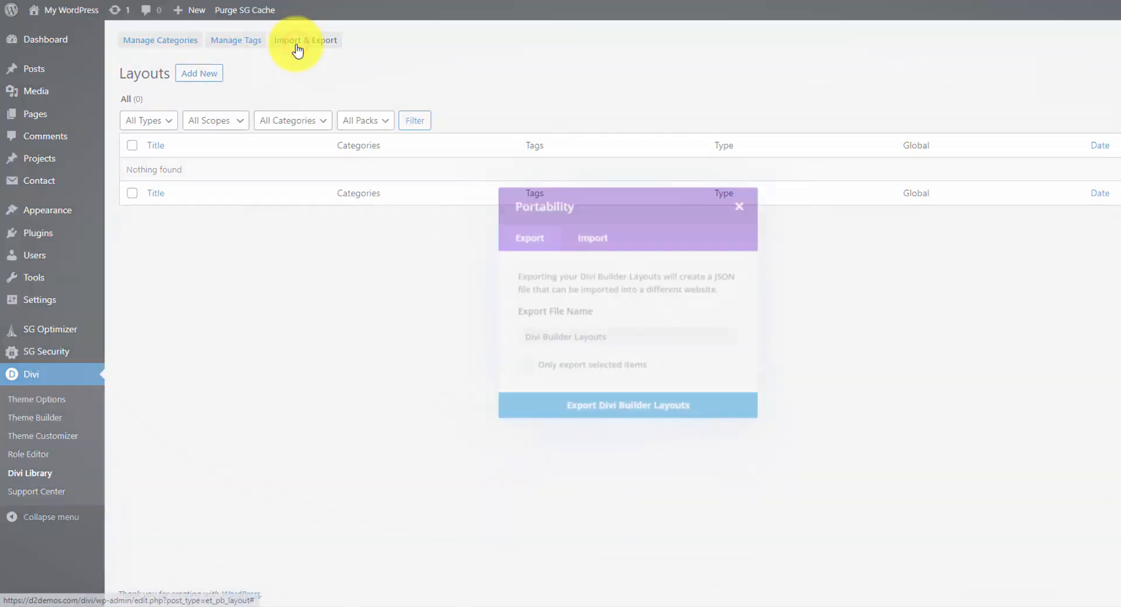
pyautogui.click(598, 235)
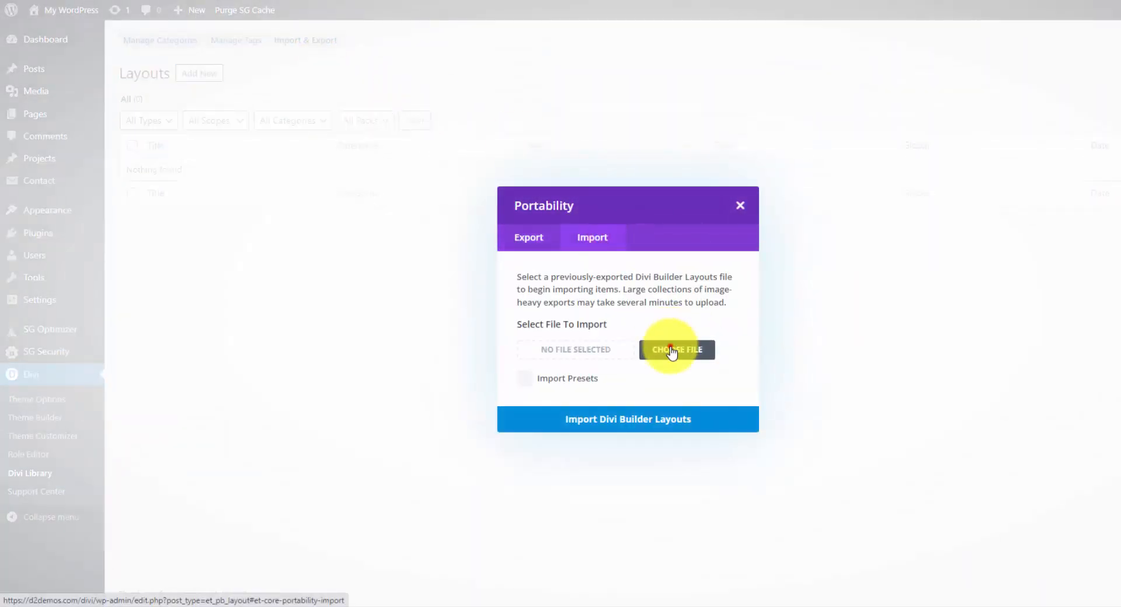
pyautogui.click(670, 349)
pyautogui.click(175, 63)
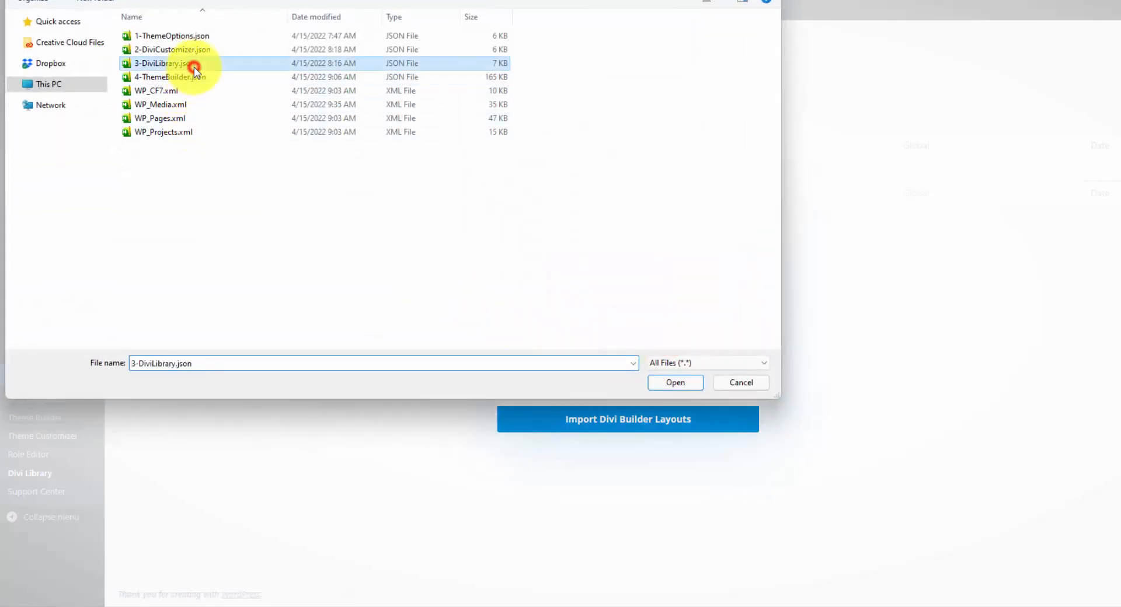
pyautogui.click(686, 383)
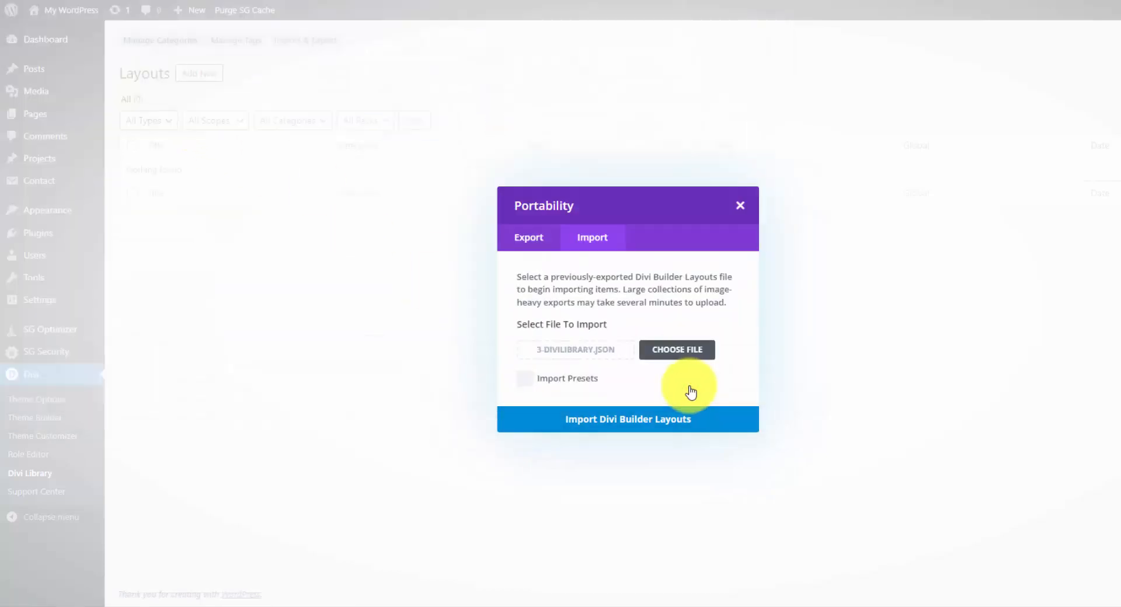
pyautogui.click(635, 416)
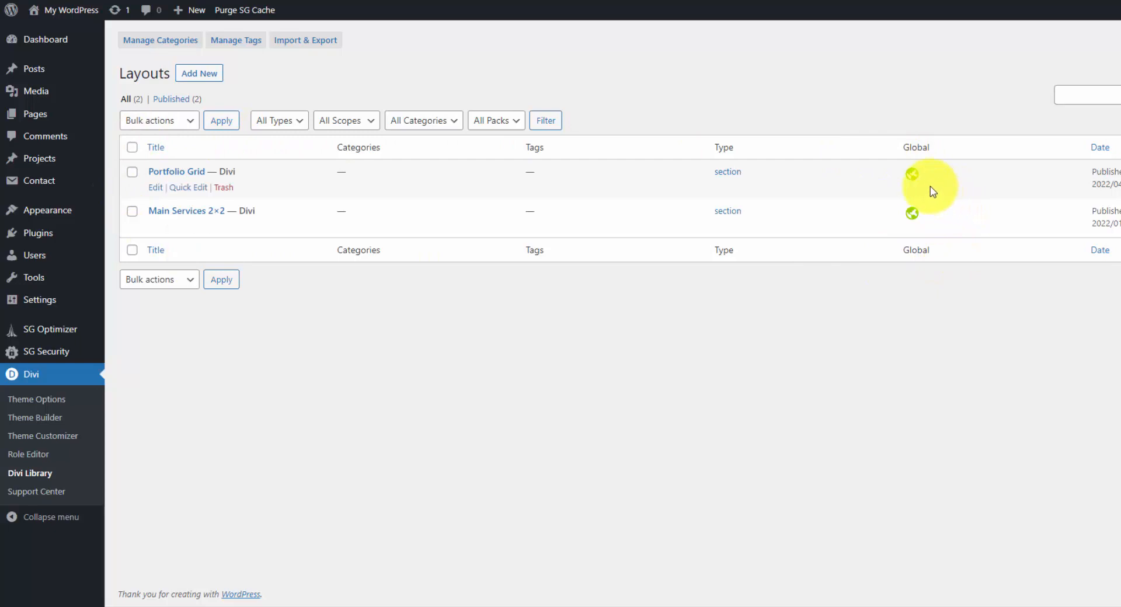
# Import the Divi Theme Builder templates from 4-ThemeBuilder.json, overriding the default website template and existing assignments.
pyautogui.click(53, 418)
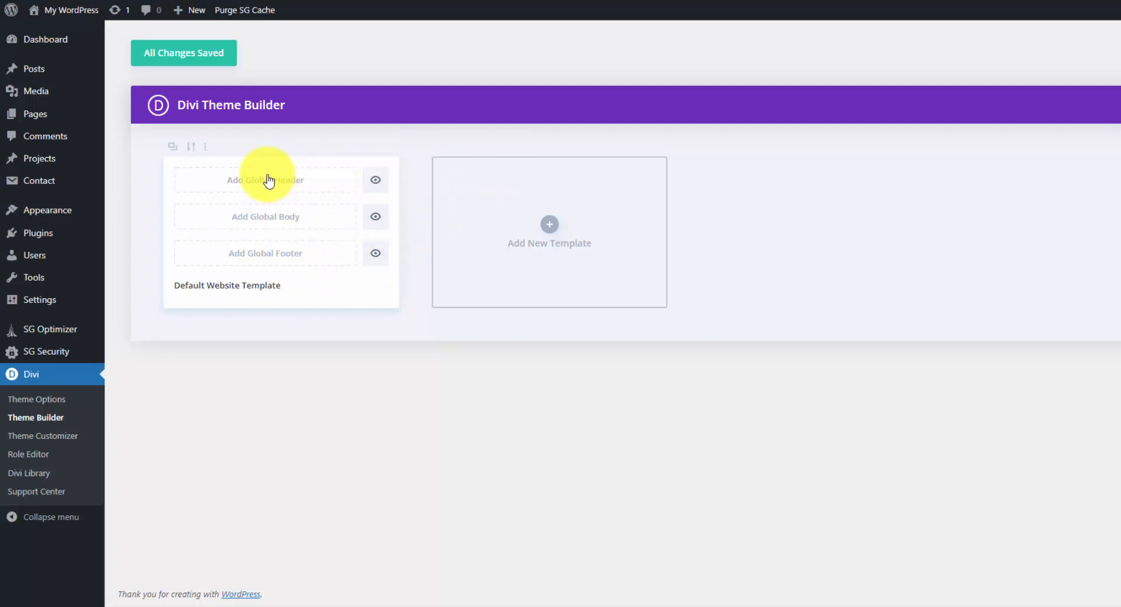
pyautogui.moveTo(64, 215)
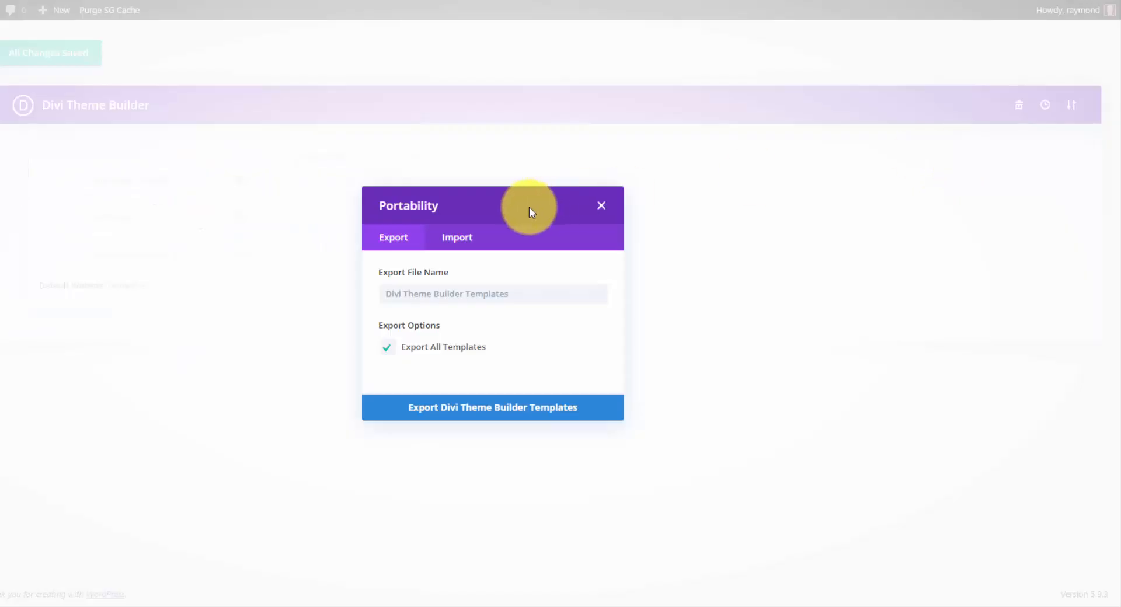
pyautogui.click(598, 208)
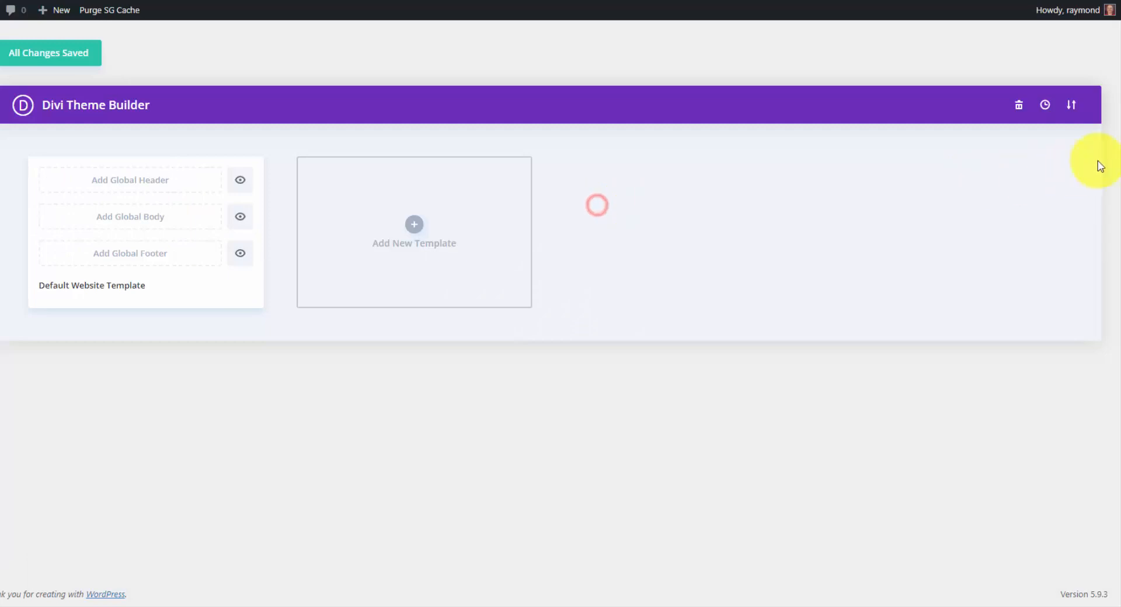
pyautogui.click(1071, 108)
pyautogui.click(442, 233)
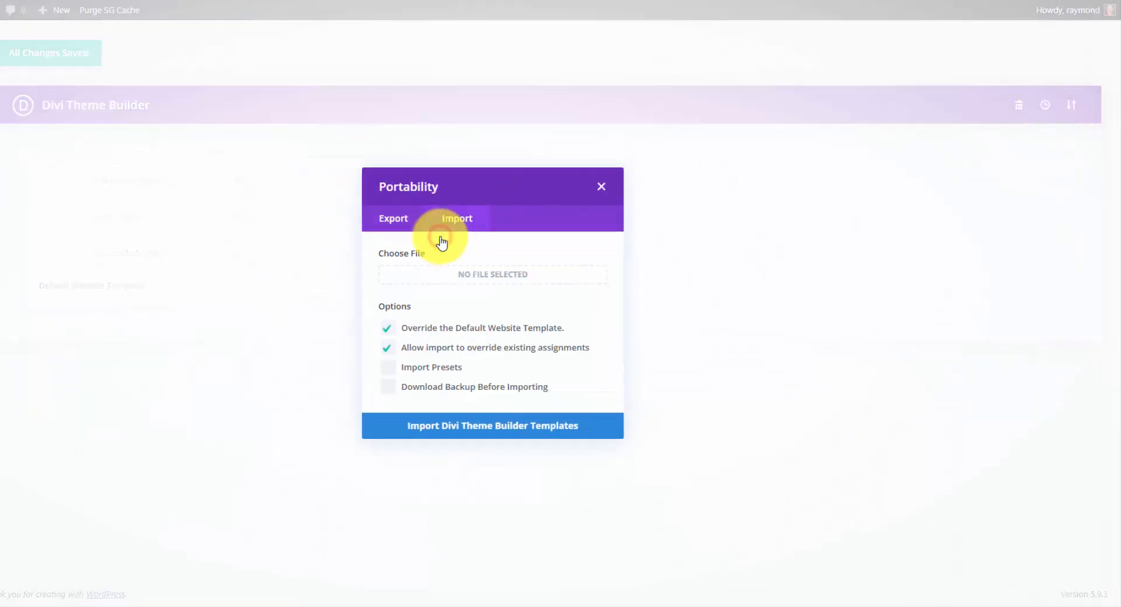
pyautogui.click(496, 273)
pyautogui.click(65, 79)
pyautogui.click(546, 382)
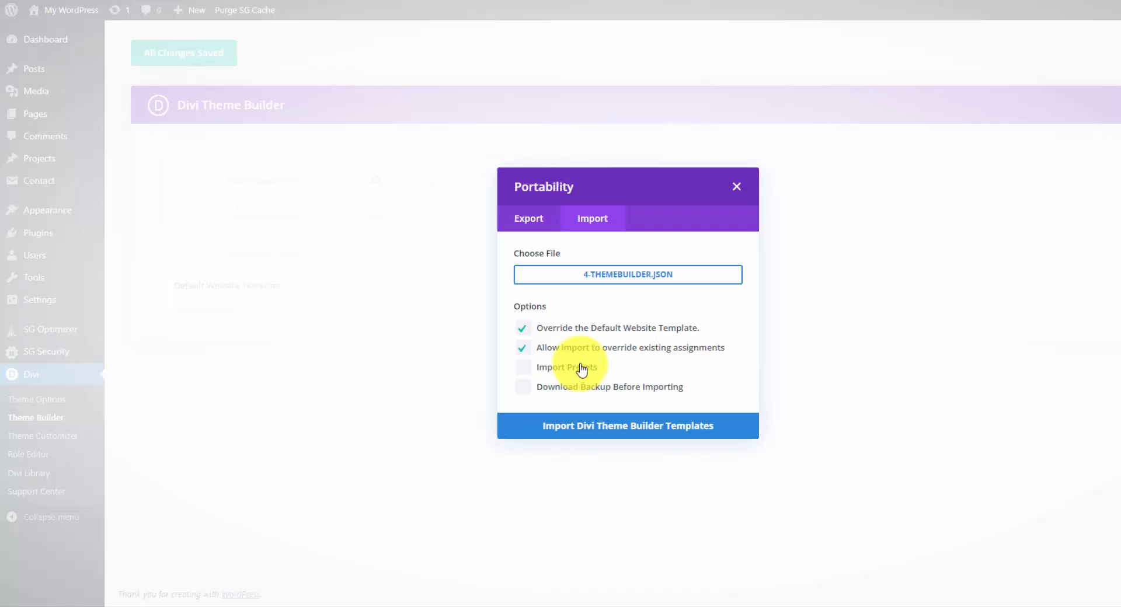
pyautogui.click(566, 424)
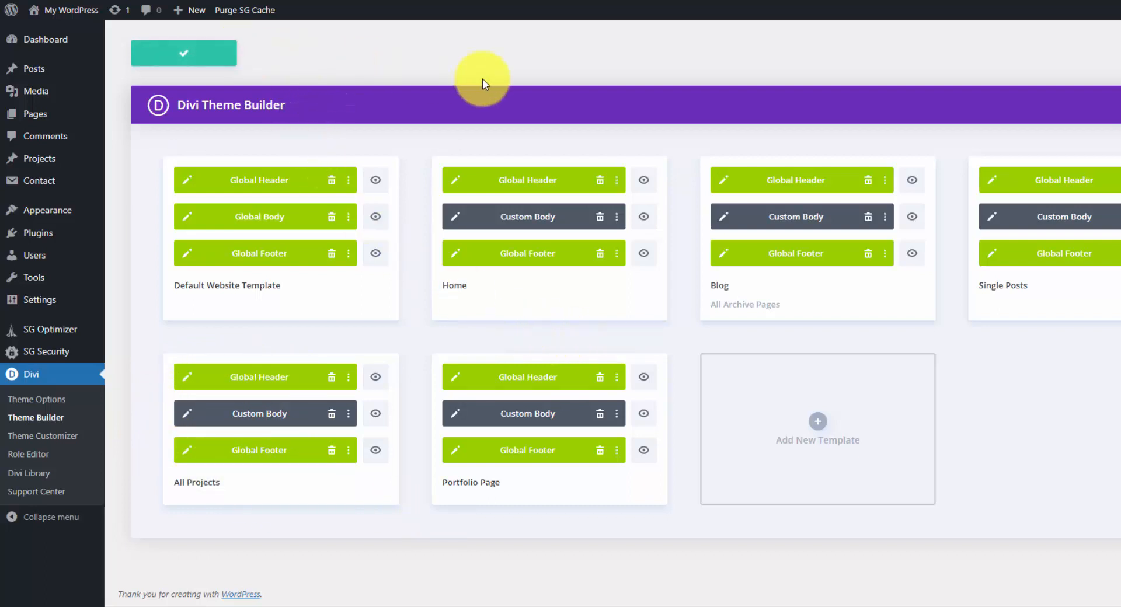
# Visit the live home page and examine its header, Client Case Study and Why Choose Me sections.
pyautogui.moveTo(66, 10)
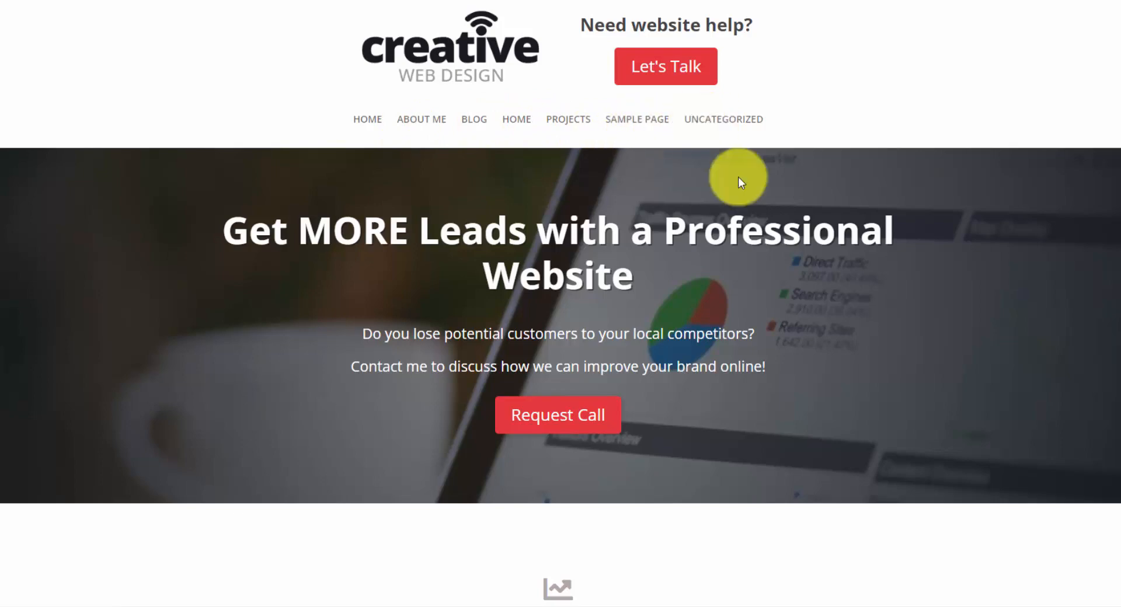
pyautogui.scroll(-5, 736, 178)
pyautogui.scroll(-4, 736, 177)
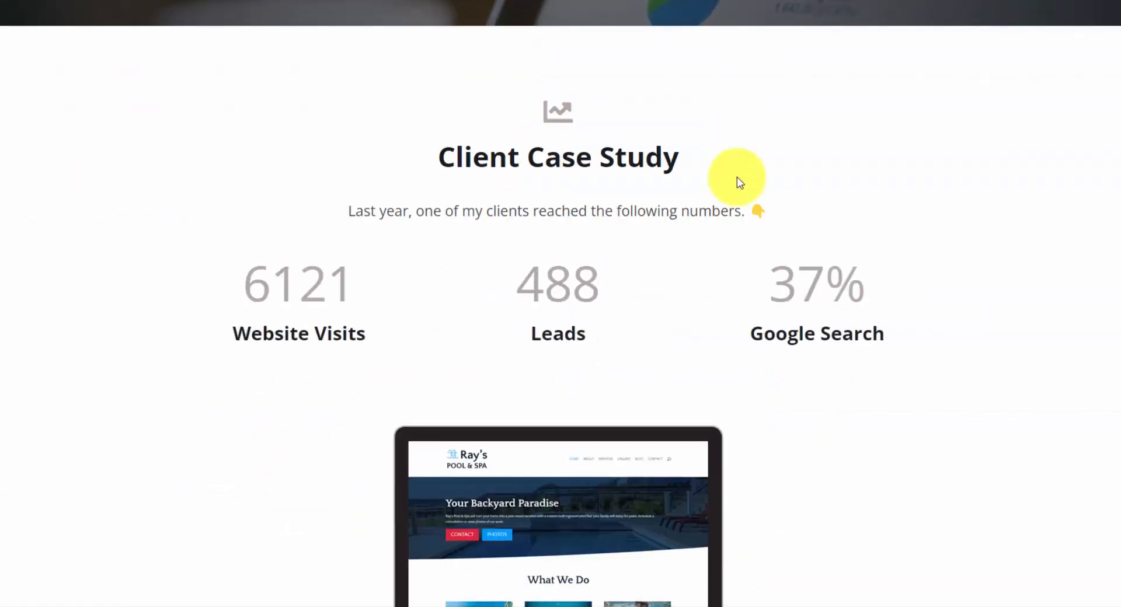
pyautogui.scroll(-3, 736, 177)
pyautogui.scroll(-8, 741, 176)
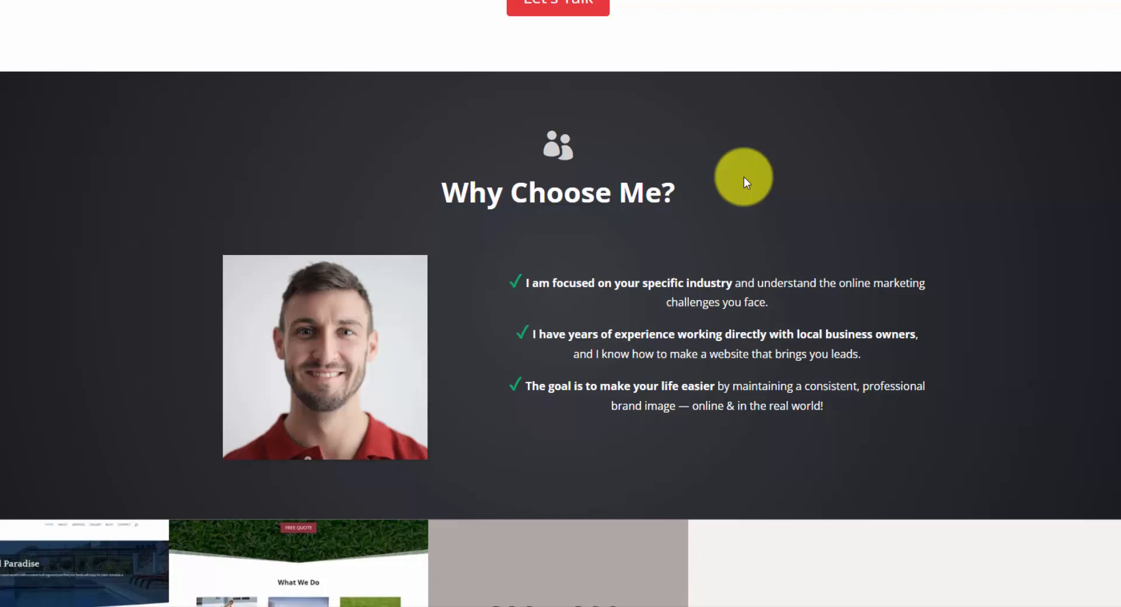
pyautogui.scroll(-1, 743, 177)
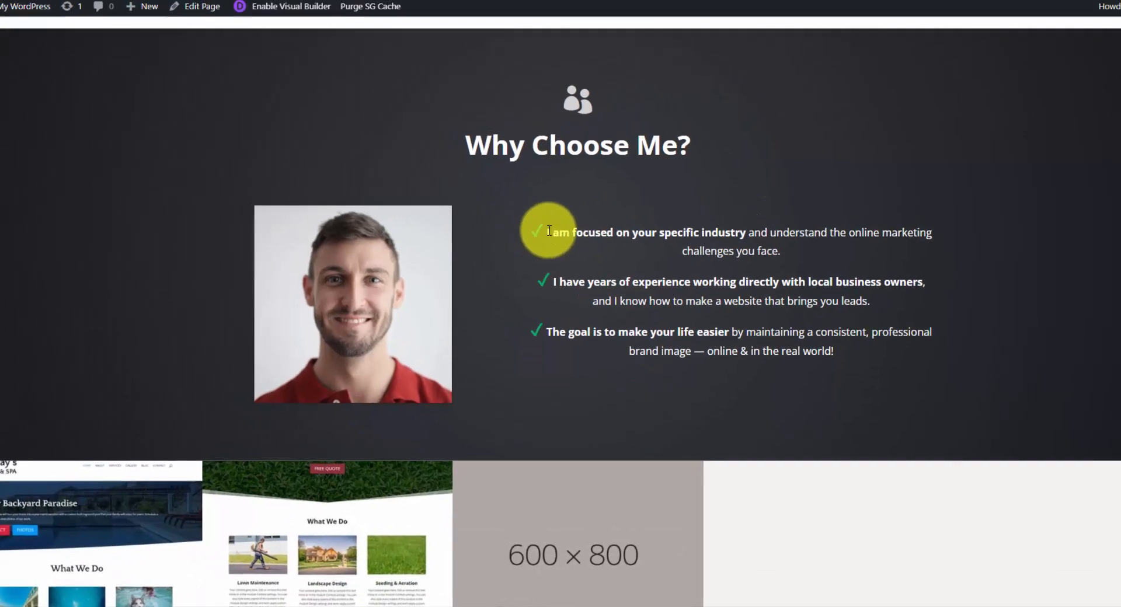
# Examine the portfolio strip, the services section and the start of the Let's Talk section on the home page.
pyautogui.scroll(-3, 575, 244)
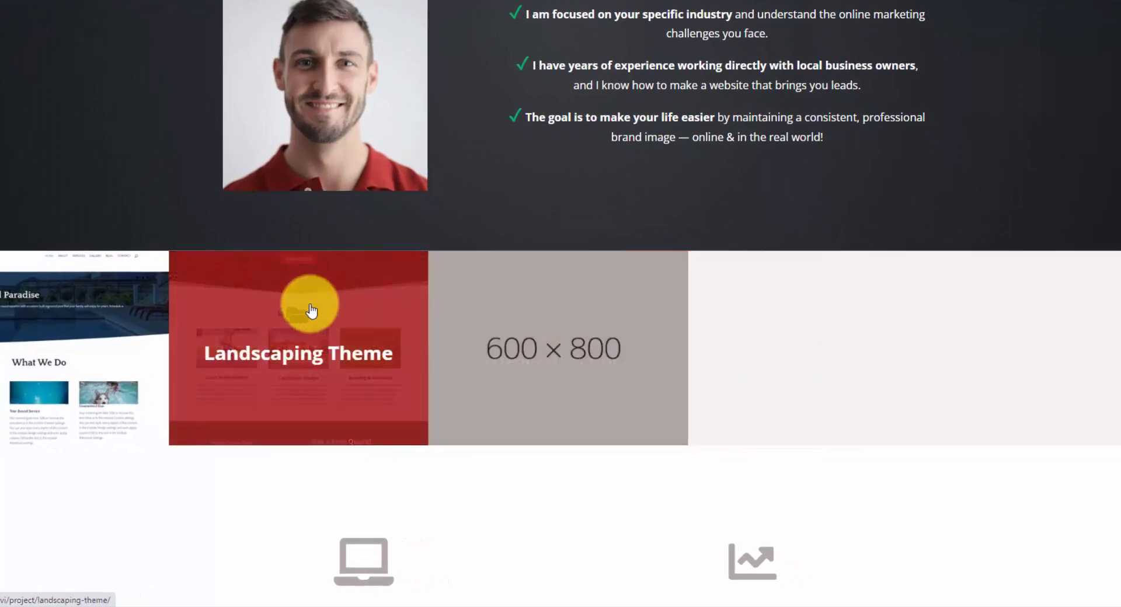
pyautogui.scroll(-9, 679, 167)
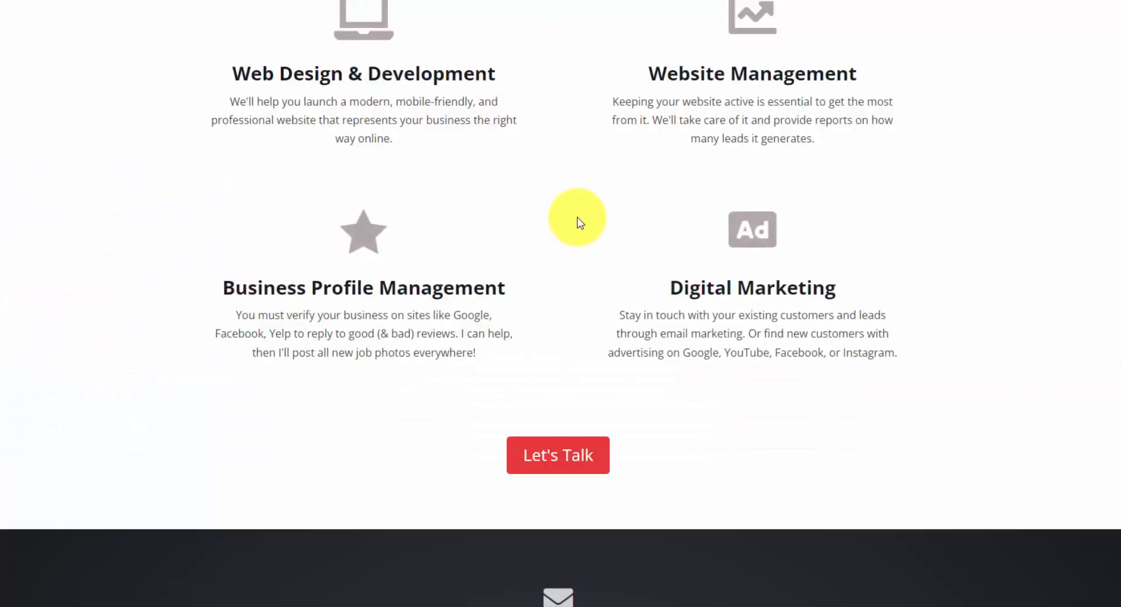
pyautogui.scroll(-5, 576, 216)
pyautogui.scroll(5, 584, 196)
pyautogui.scroll(-4, 576, 205)
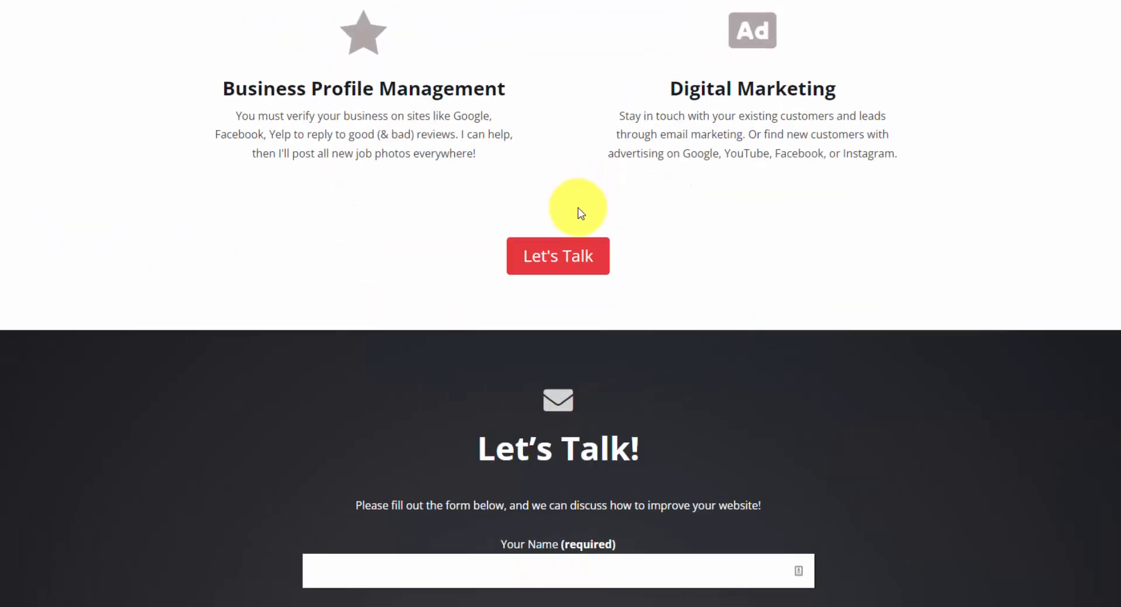
pyautogui.scroll(20, 619, 248)
pyautogui.scroll(15, 619, 264)
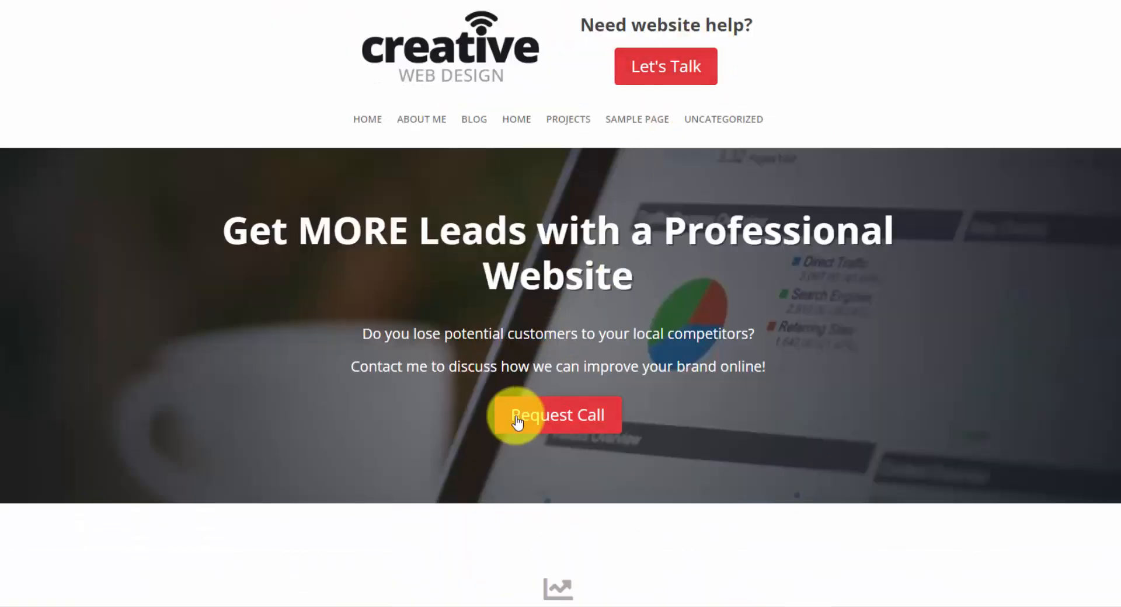
# Test the Let's Talk links in the header and below the services section for reaching the contact form.
pyautogui.click(688, 68)
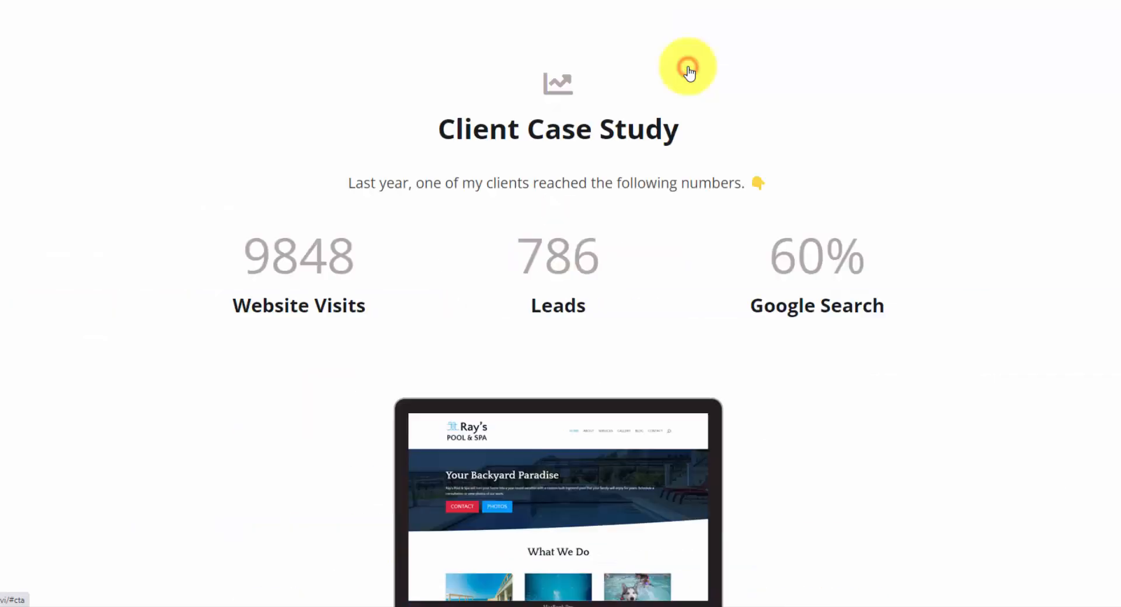
pyautogui.scroll(-5, 539, 157)
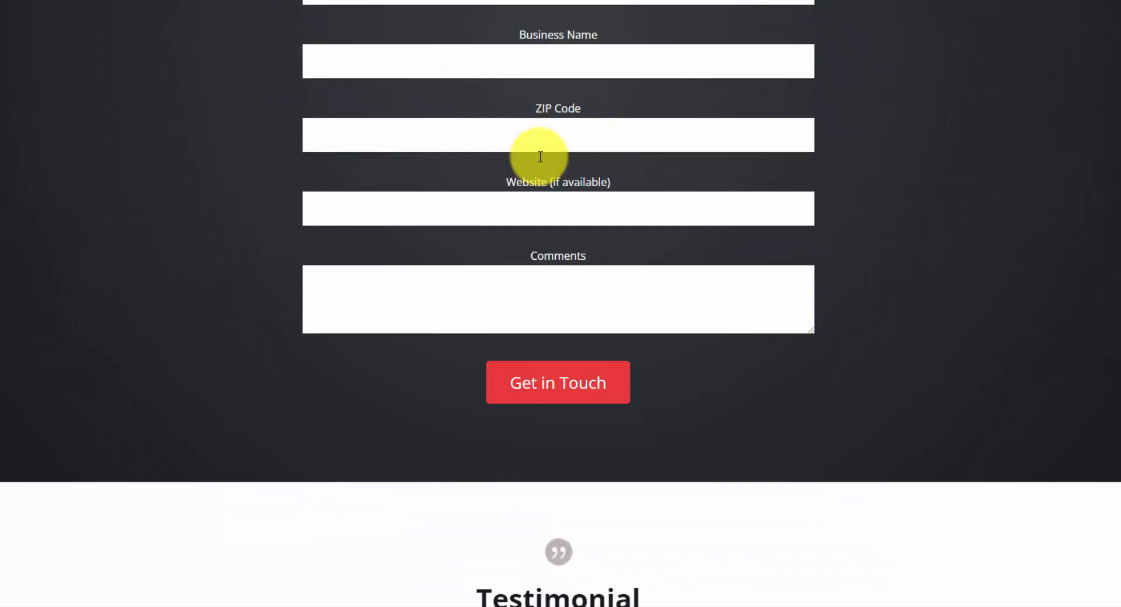
pyautogui.scroll(12, 547, 156)
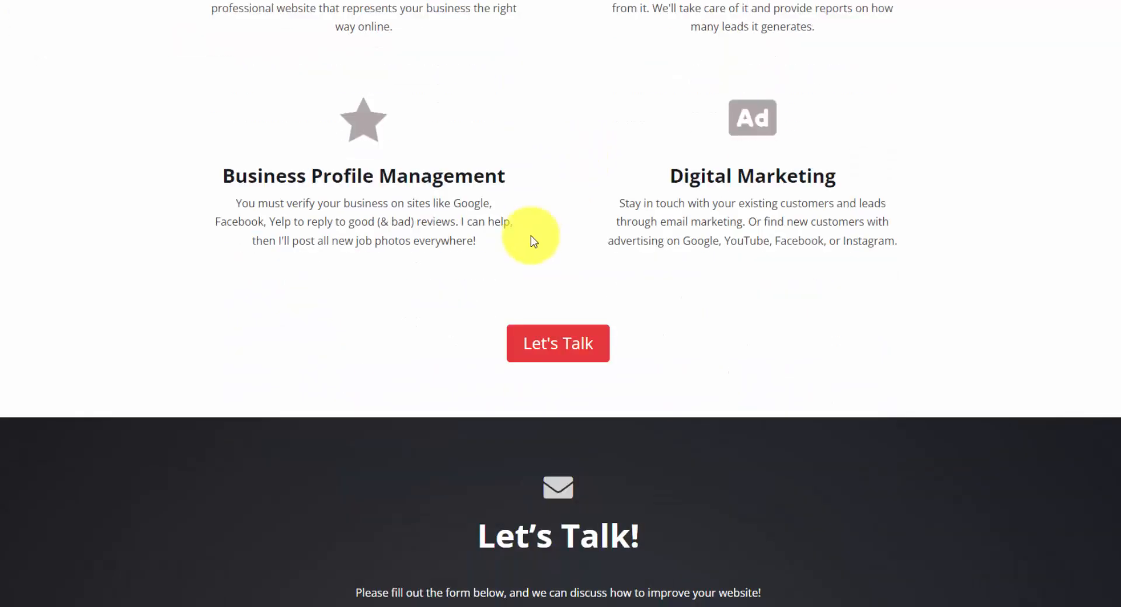
pyautogui.click(555, 350)
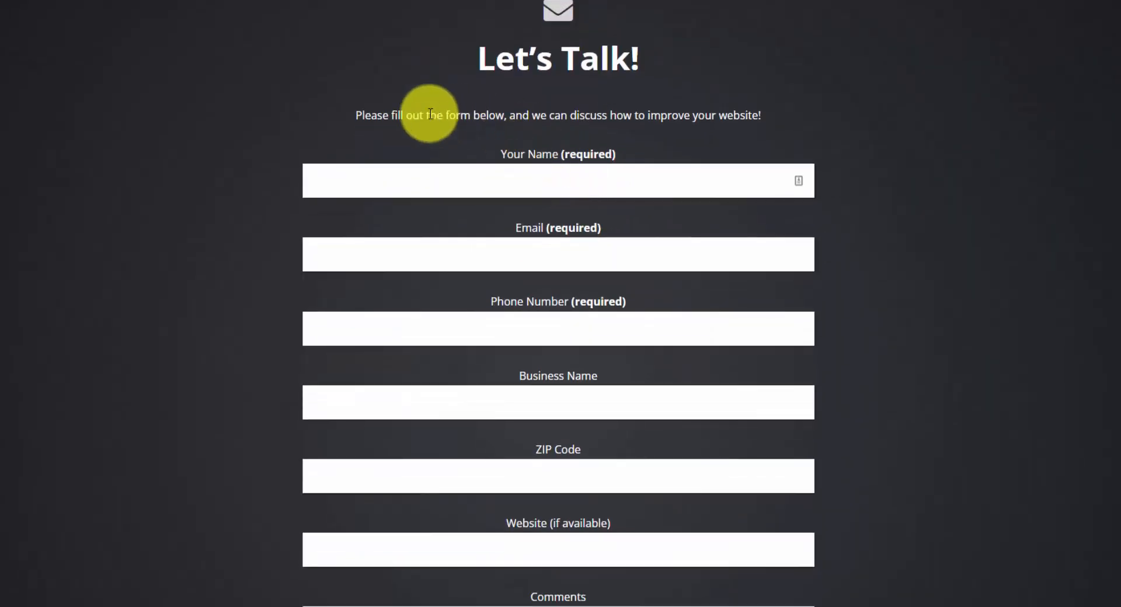
# Examine the testimonial and footer of the home page, then return to its header.
pyautogui.scroll(-15, 616, 133)
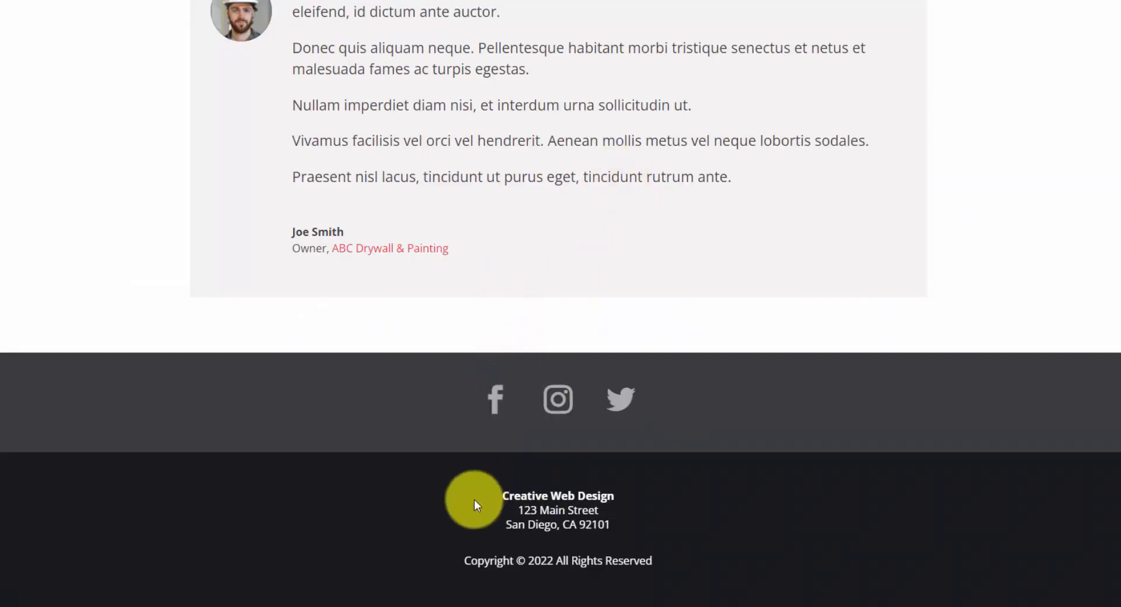
pyautogui.scroll(10, 657, 394)
pyautogui.scroll(15, 660, 390)
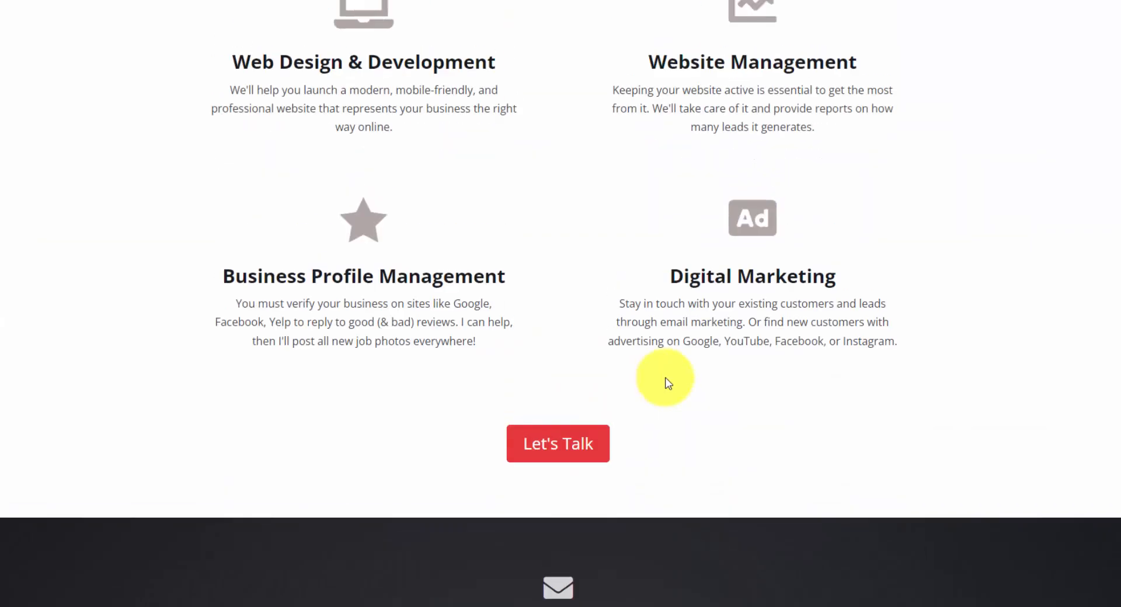
pyautogui.scroll(15, 667, 376)
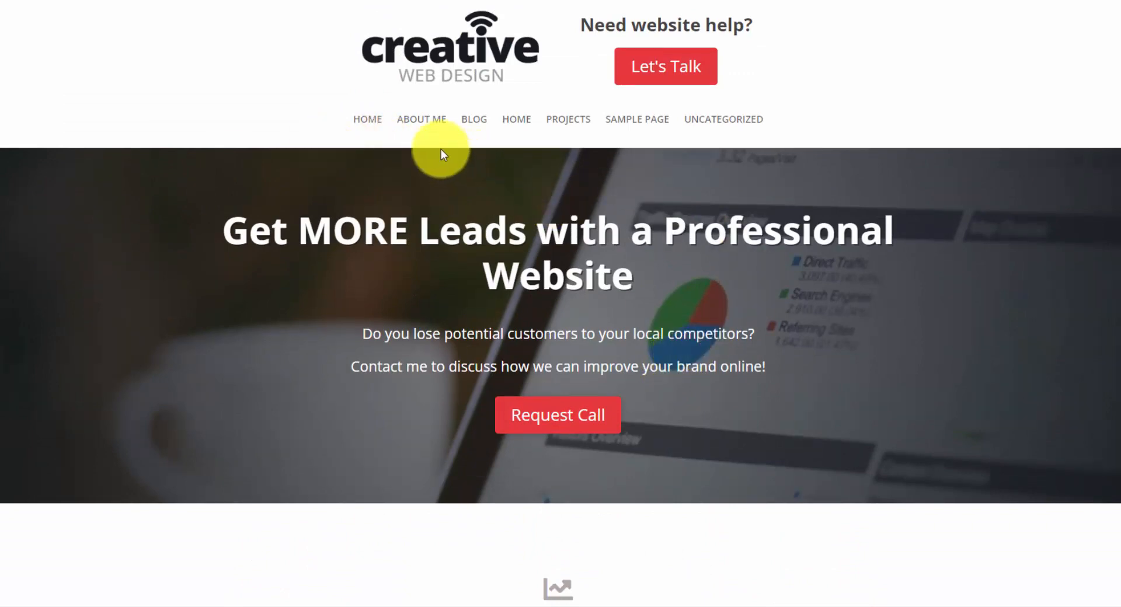
# Open the Landscaping Theme project from the home page portfolio and examine its screenshot and client details.
pyautogui.scroll(-15, 550, 333)
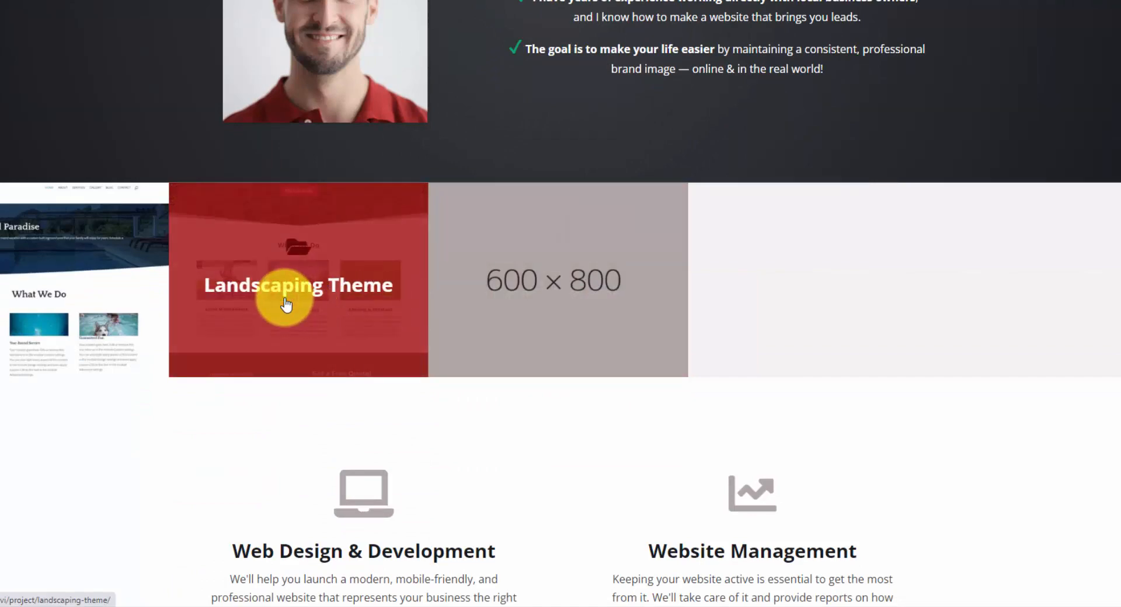
pyautogui.click(285, 304)
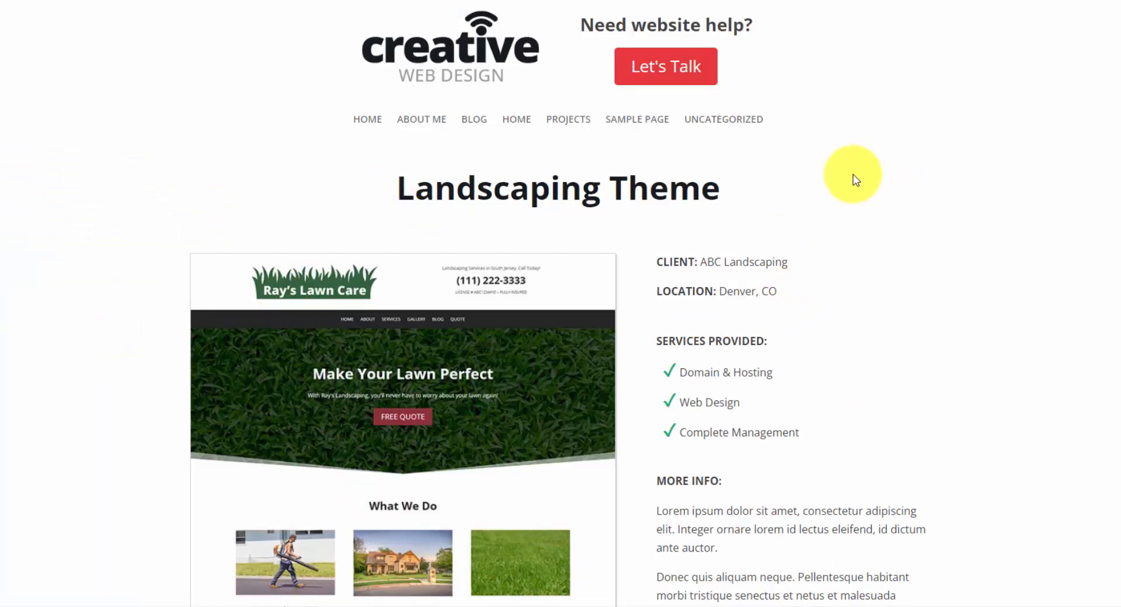
pyautogui.scroll(-5, 876, 176)
pyautogui.scroll(1, 635, 176)
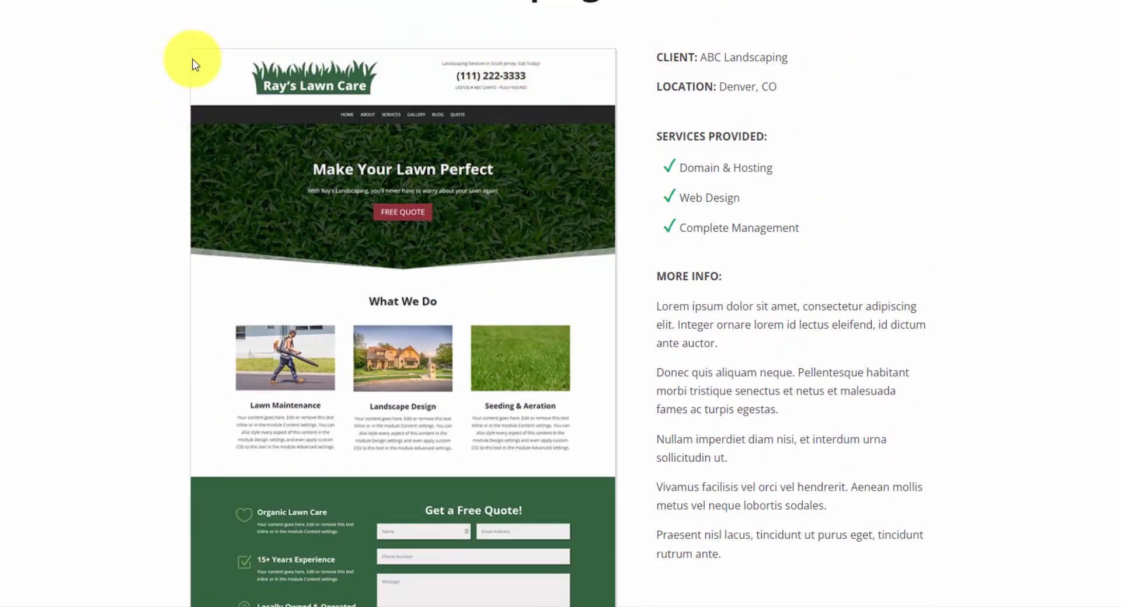
pyautogui.scroll(-1, 484, 343)
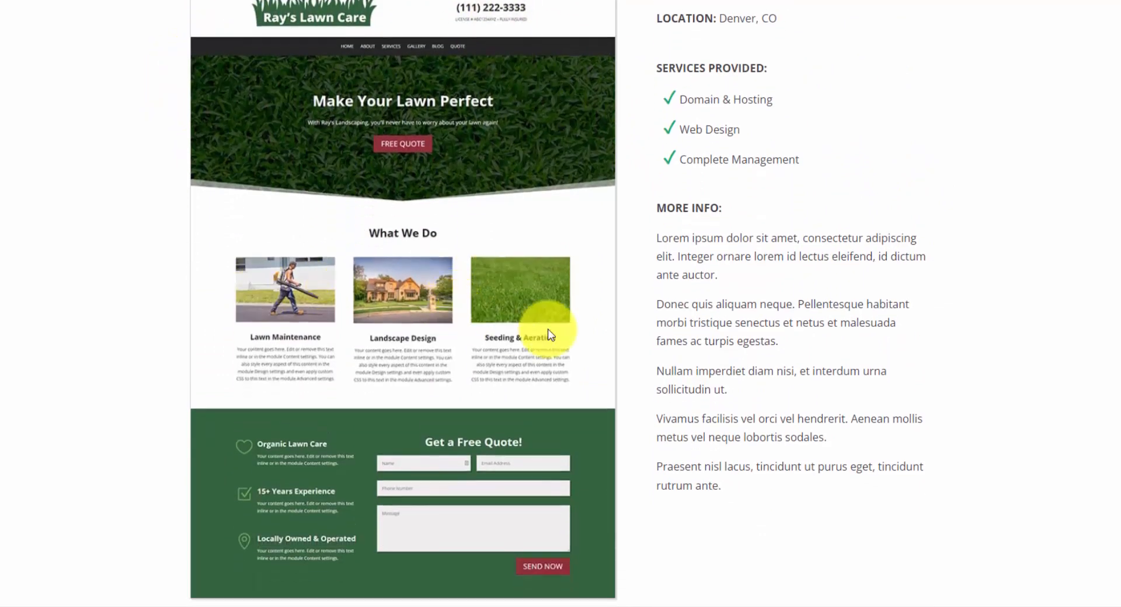
pyautogui.scroll(-1, 525, 310)
pyautogui.scroll(1, 479, 262)
pyautogui.scroll(3, 526, 200)
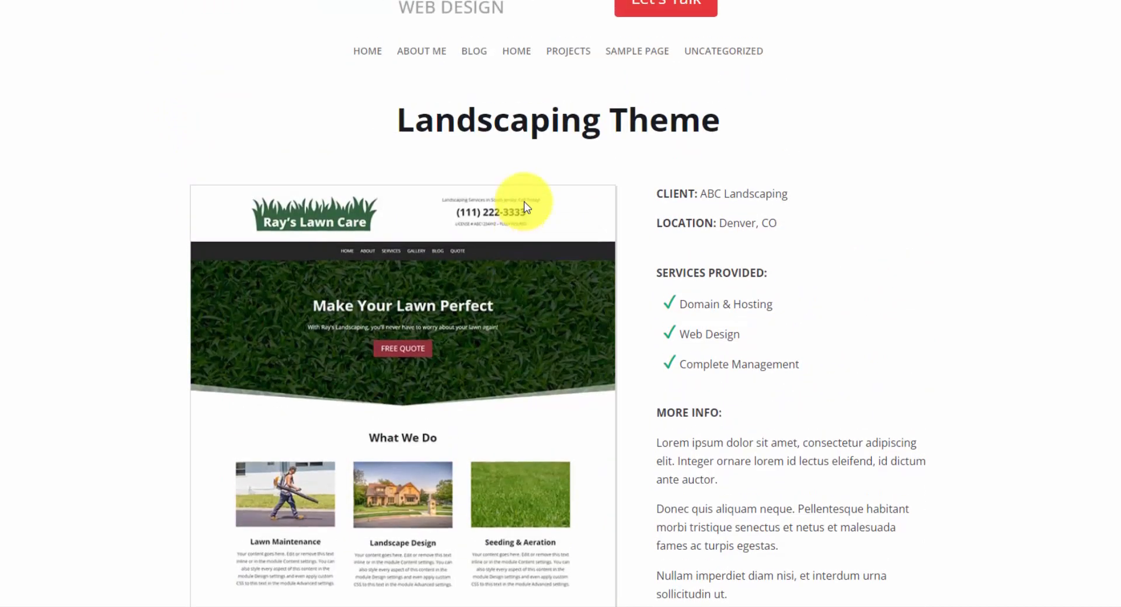
pyautogui.scroll(-1, 527, 202)
pyautogui.scroll(-1, 810, 159)
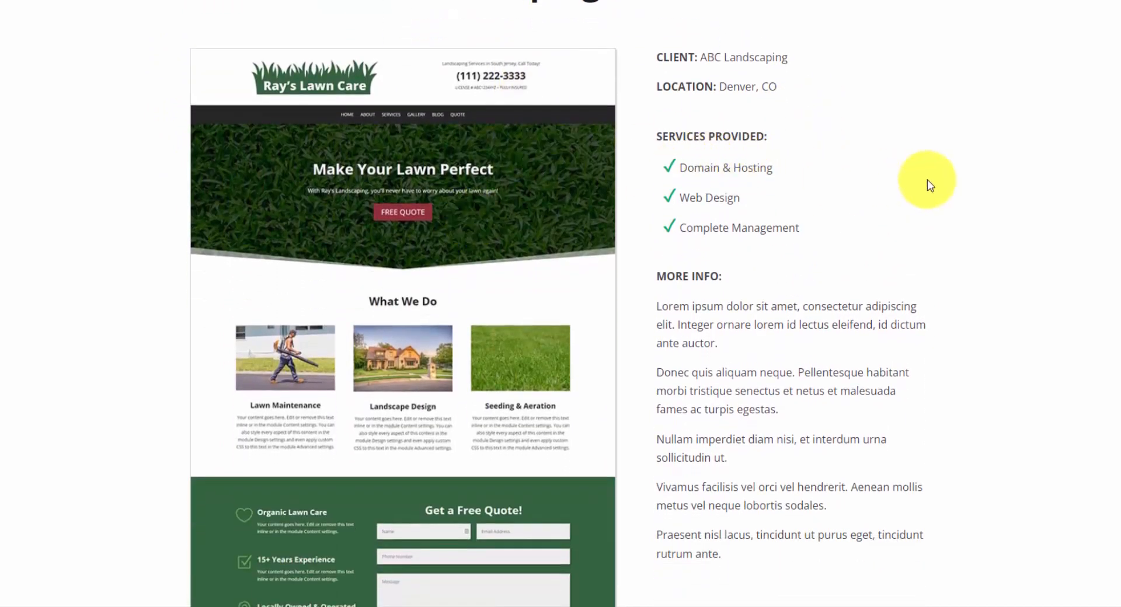
pyautogui.scroll(2, 943, 214)
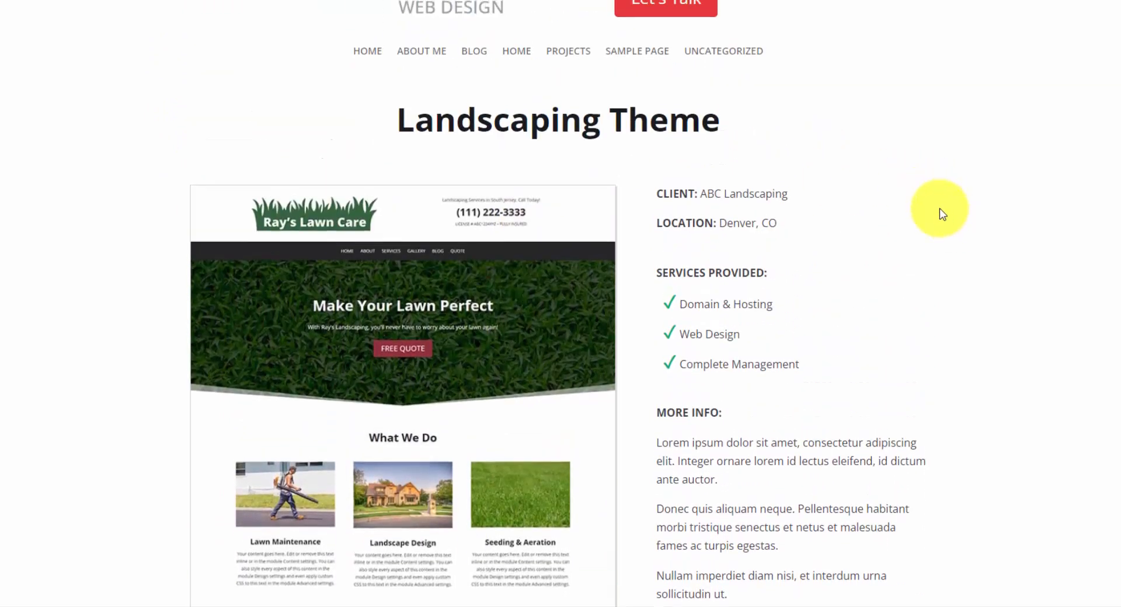
# Visit the Projects page and examine its layout and services section.
pyautogui.click(580, 57)
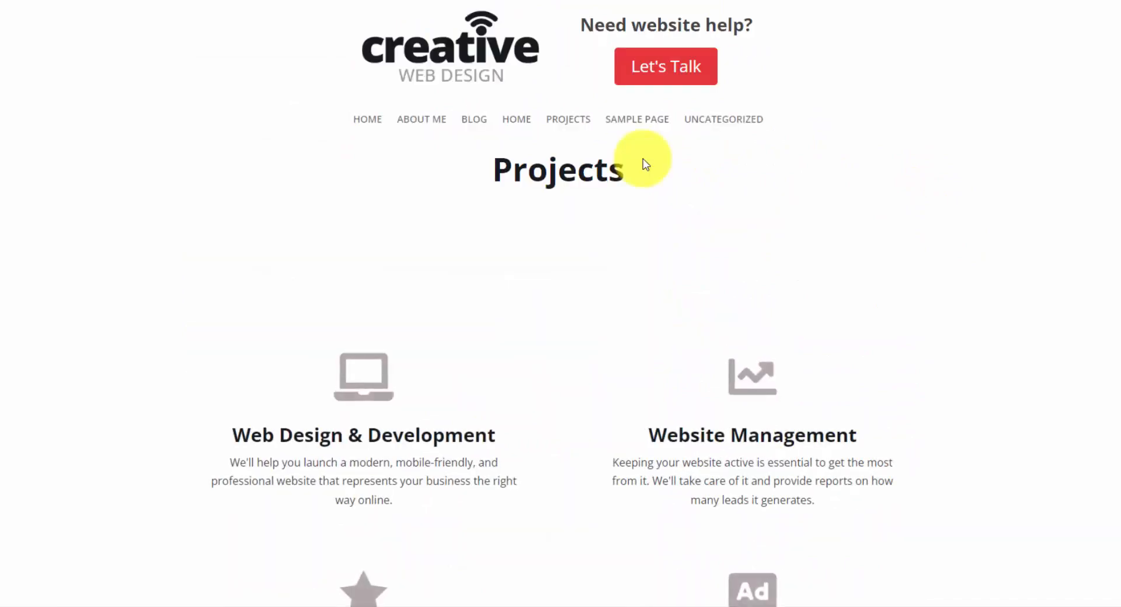
pyautogui.scroll(-6, 618, 245)
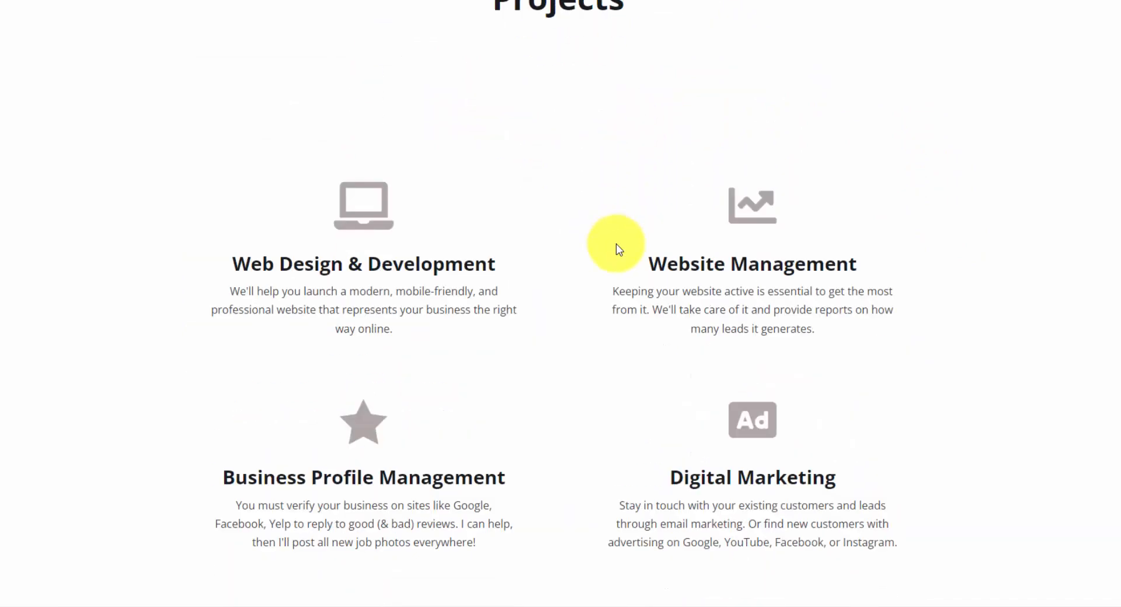
pyautogui.scroll(6, 620, 241)
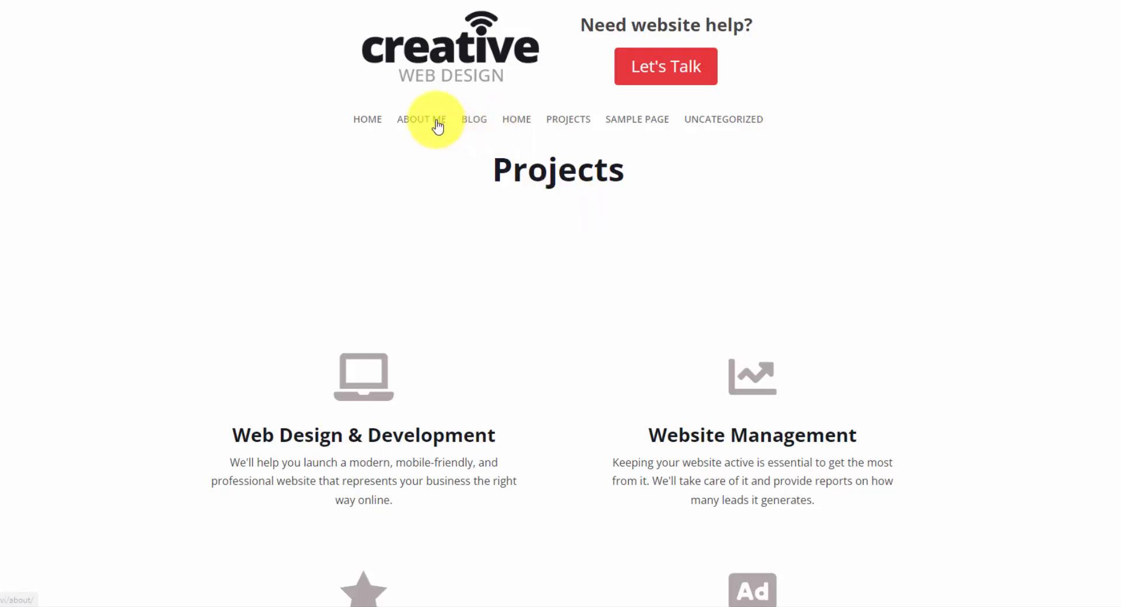
# Review the Blog page with its Hello world! post and visit the About Me page.
pyautogui.click(469, 119)
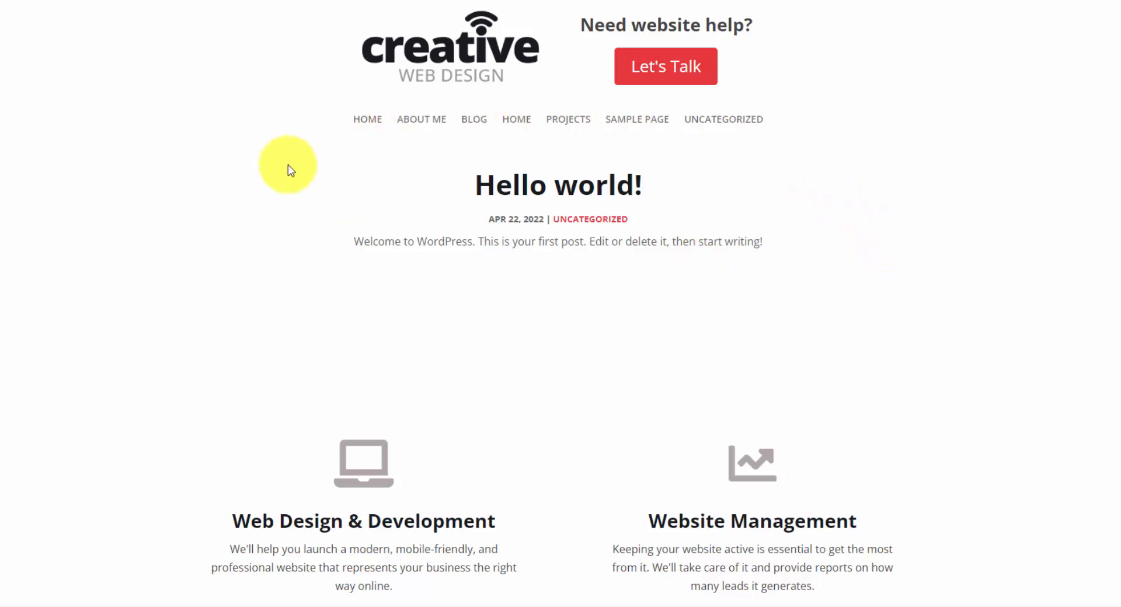
pyautogui.scroll(-2, 493, 210)
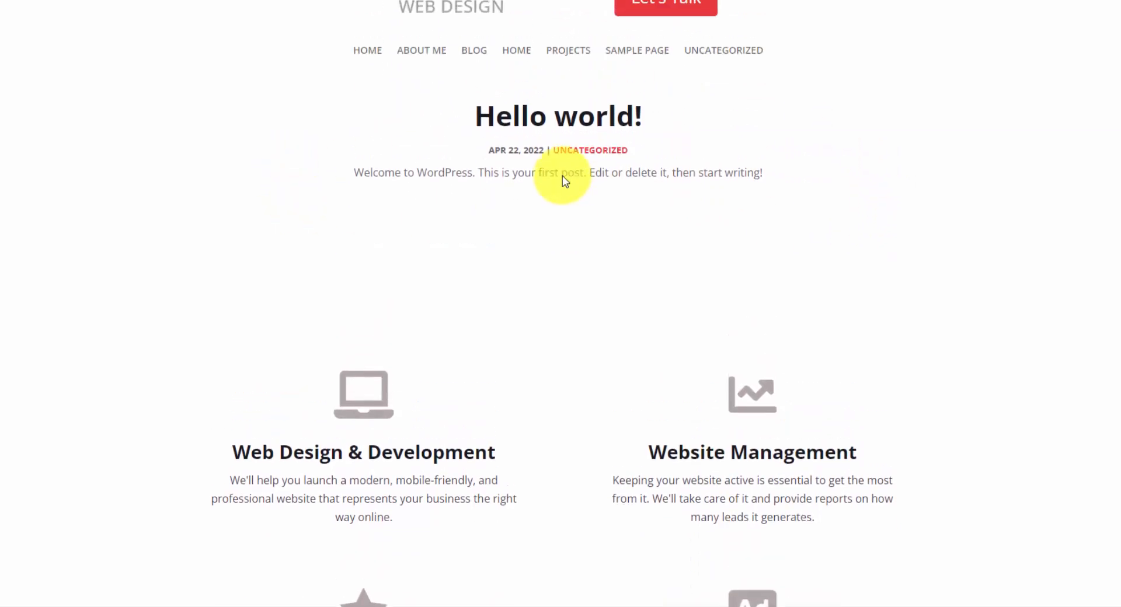
pyautogui.scroll(2, 562, 177)
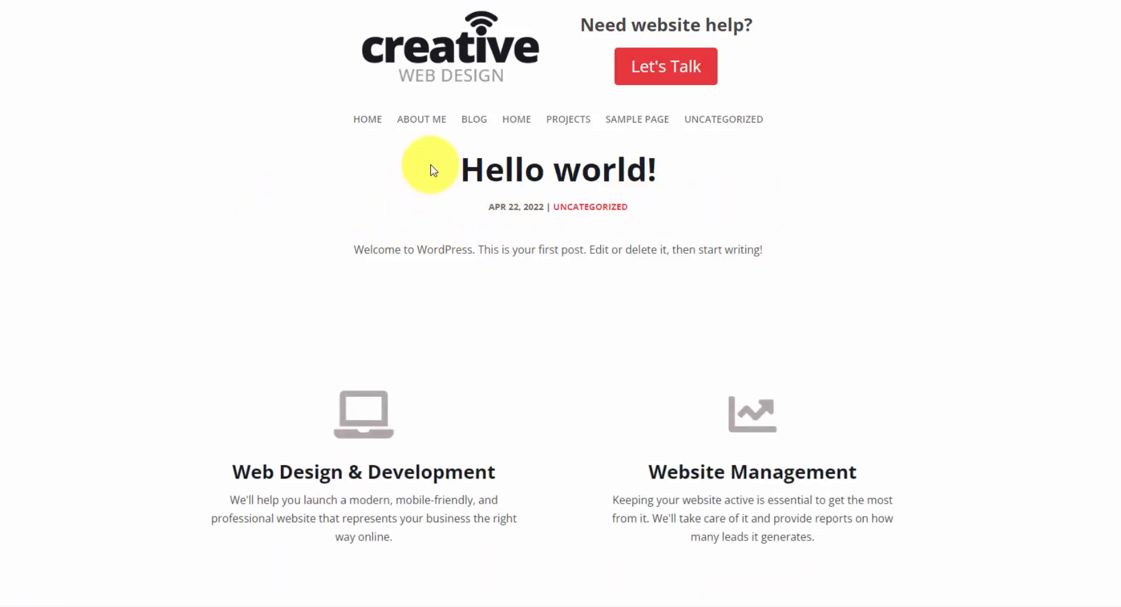
pyautogui.click(429, 121)
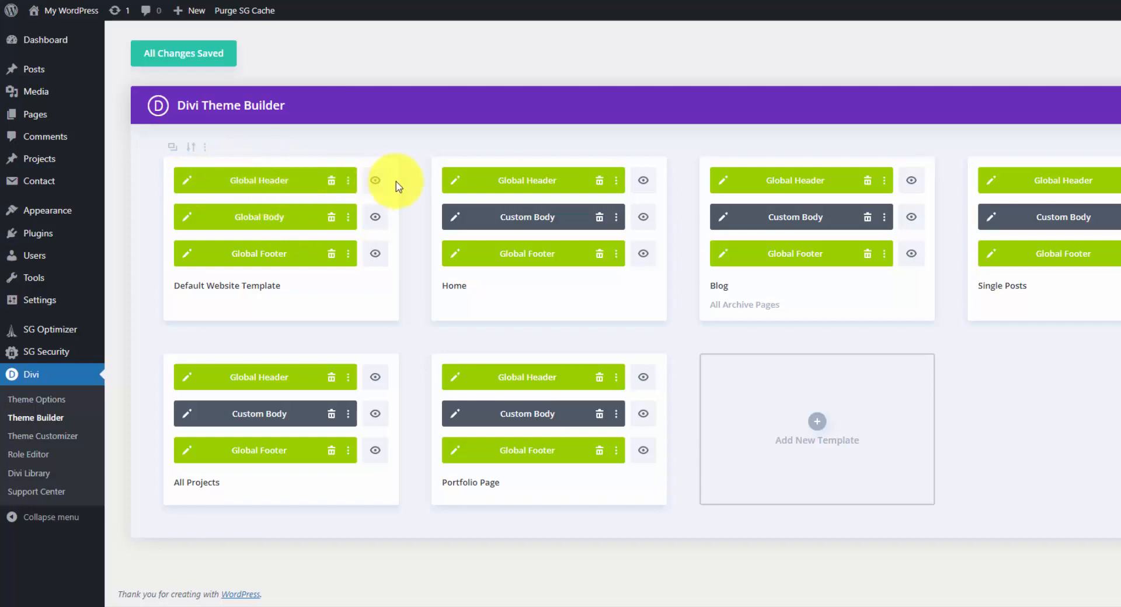
# Open the default website template's global header in the Divi Theme Builder and examine its logo row's sizing settings.
pyautogui.click(186, 185)
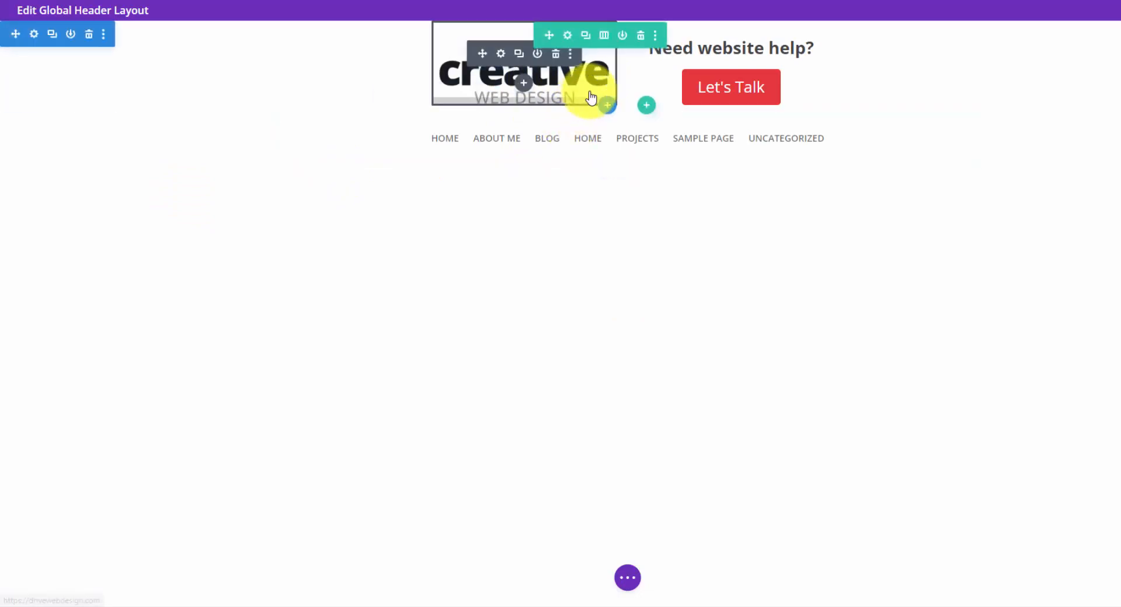
pyautogui.click(569, 37)
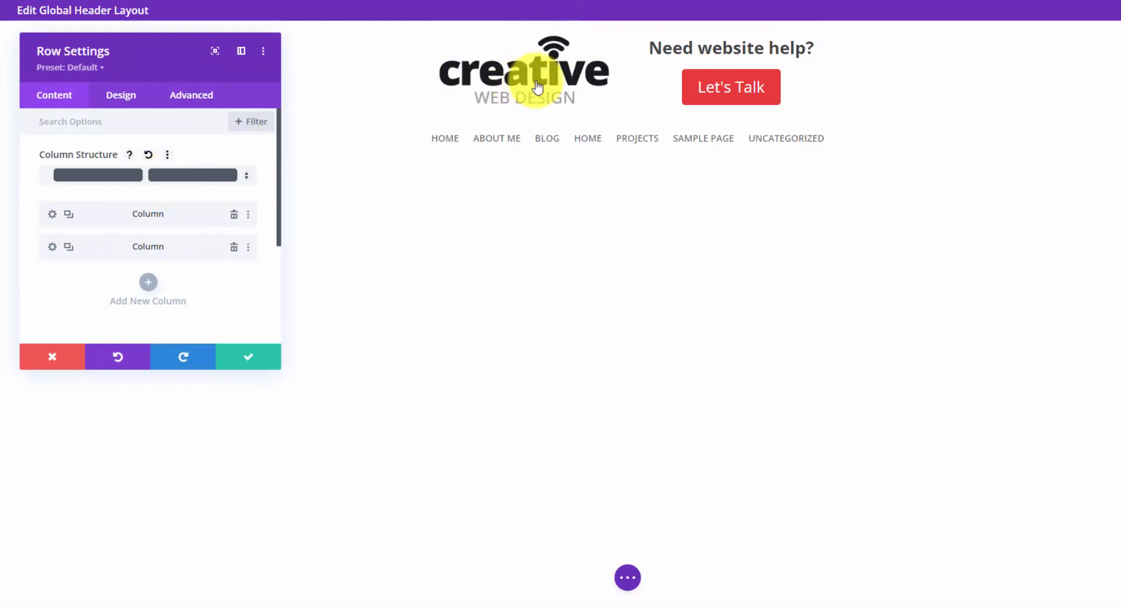
pyautogui.click(123, 99)
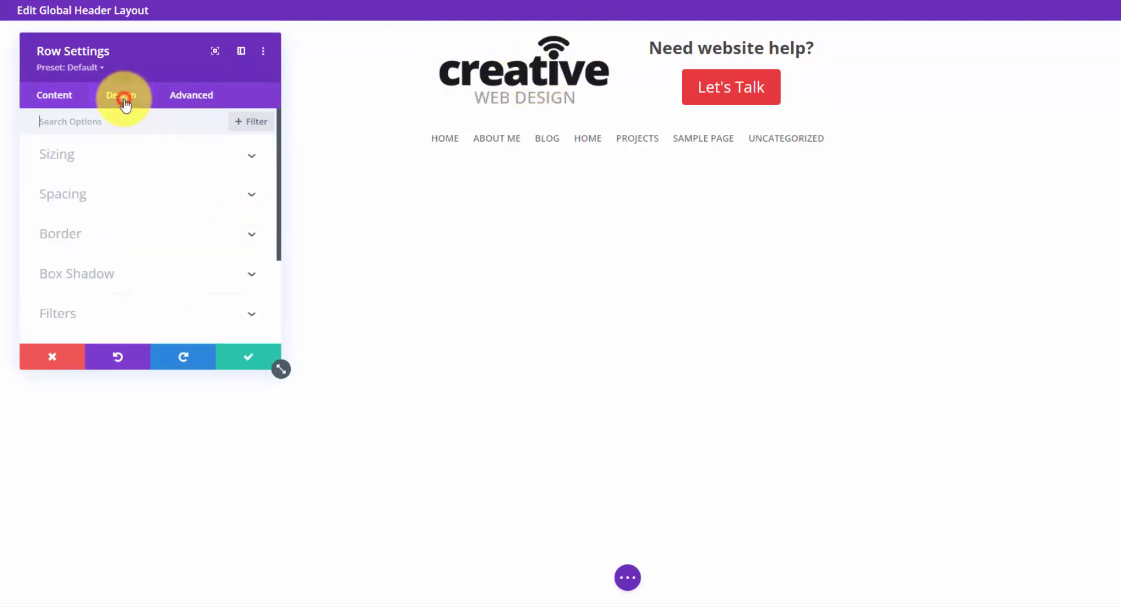
pyautogui.click(160, 162)
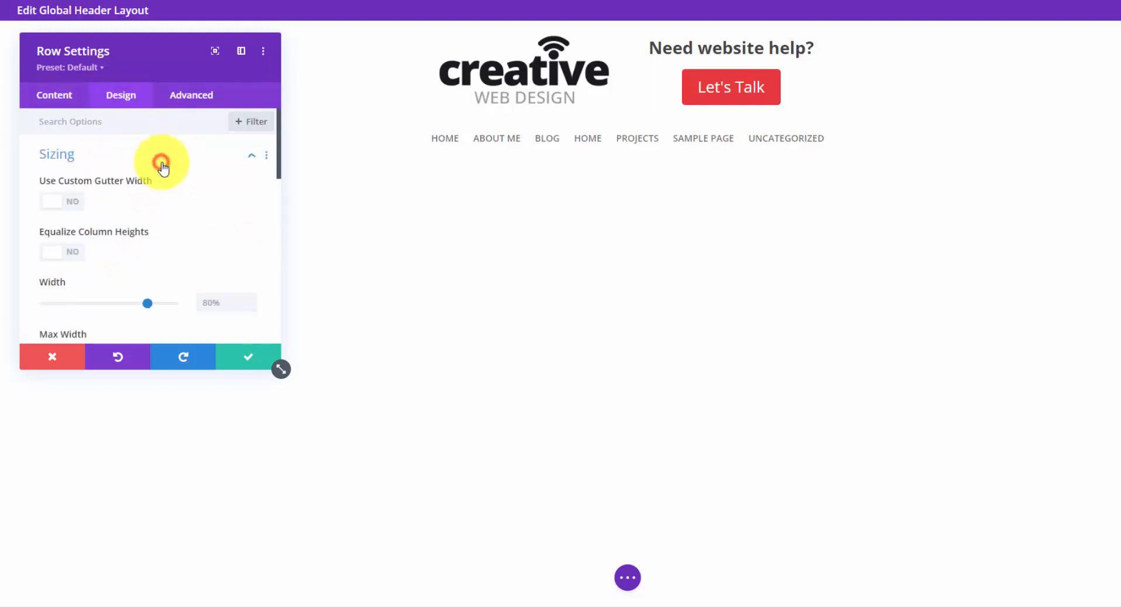
pyautogui.scroll(-2, 188, 203)
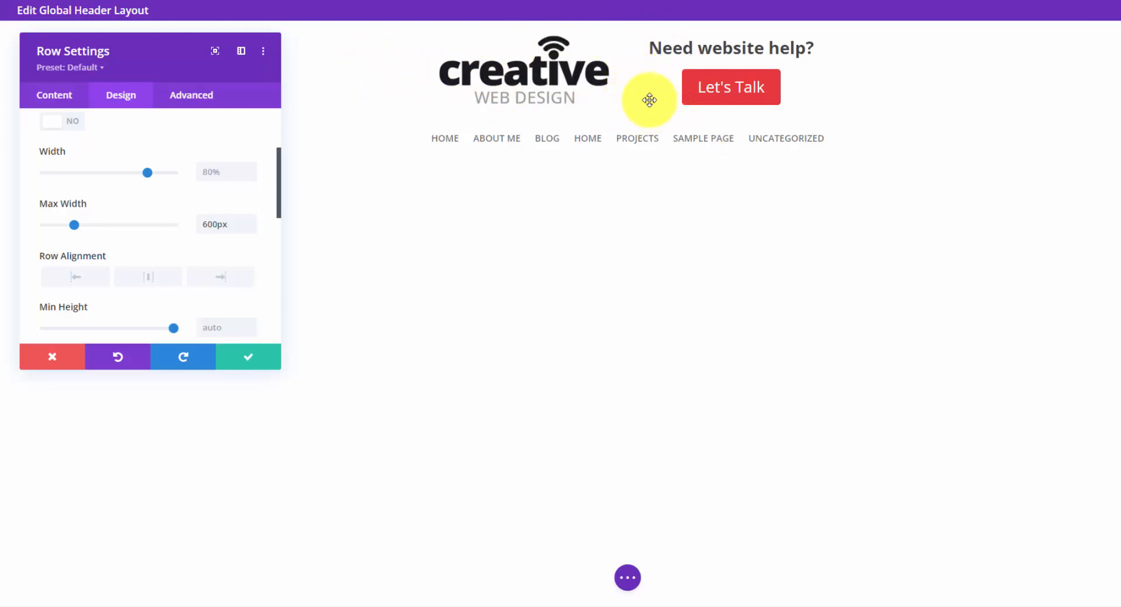
pyautogui.scroll(4, 138, 159)
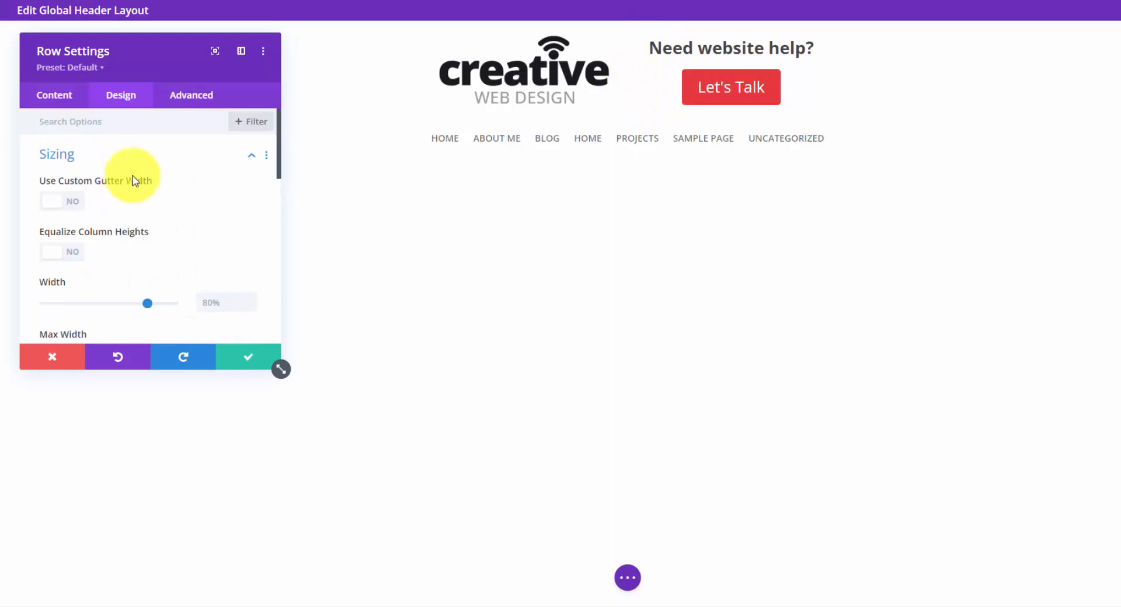
# Examine the margin and padding of the header's logo row and close the row settings.
pyautogui.click(138, 155)
pyautogui.scroll(-2, 100, 243)
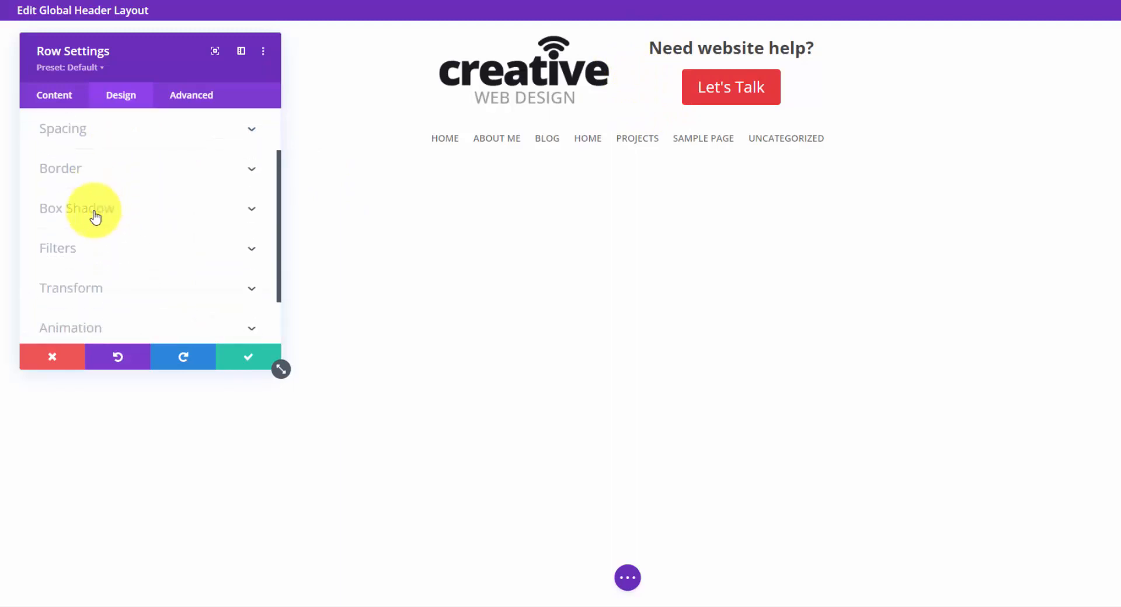
pyautogui.click(109, 129)
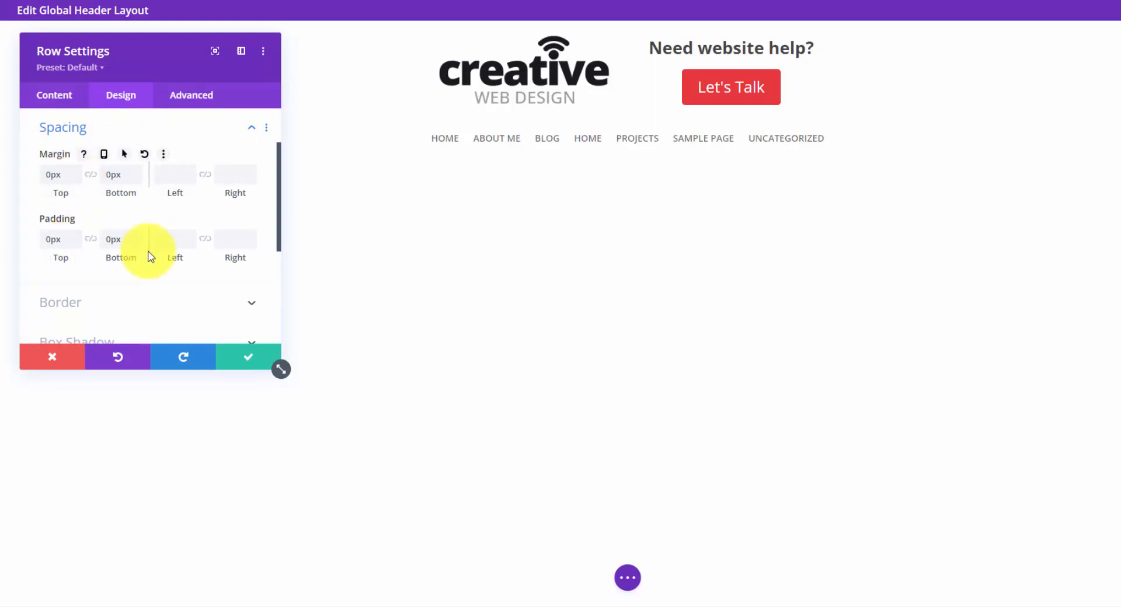
pyautogui.click(256, 357)
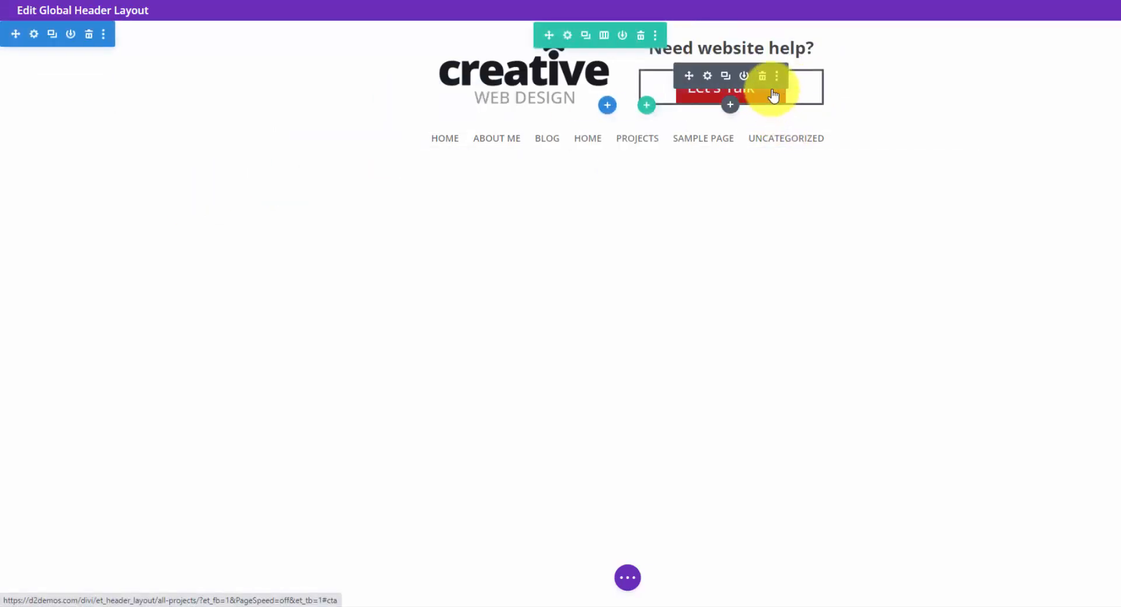
# Preview the global header layout in tablet view and examine how its logo, button and menu are arranged.
pyautogui.click(627, 577)
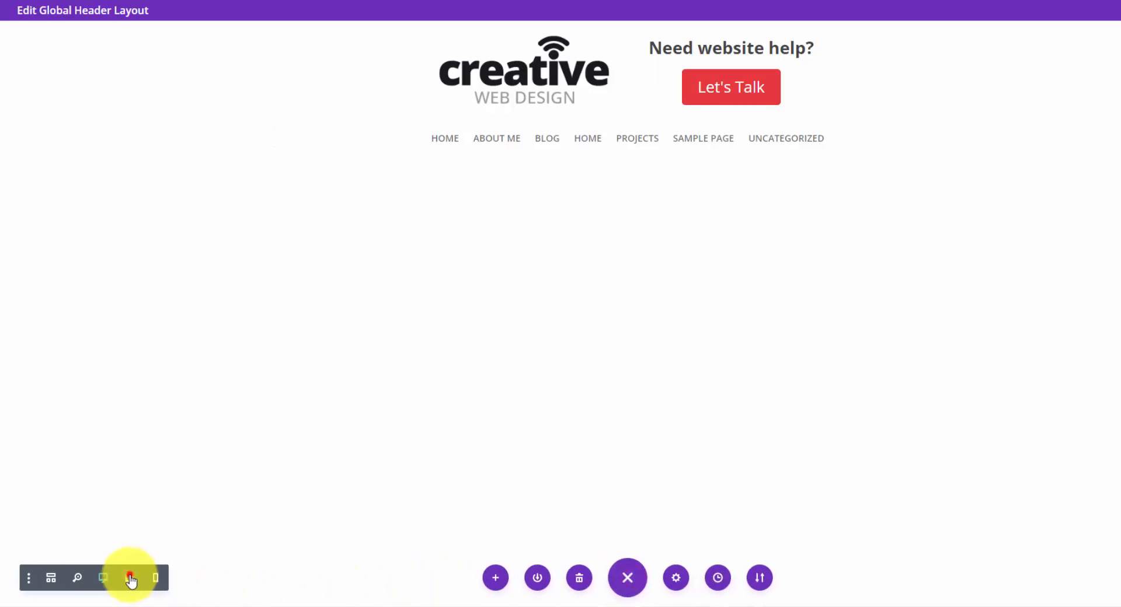
pyautogui.click(130, 578)
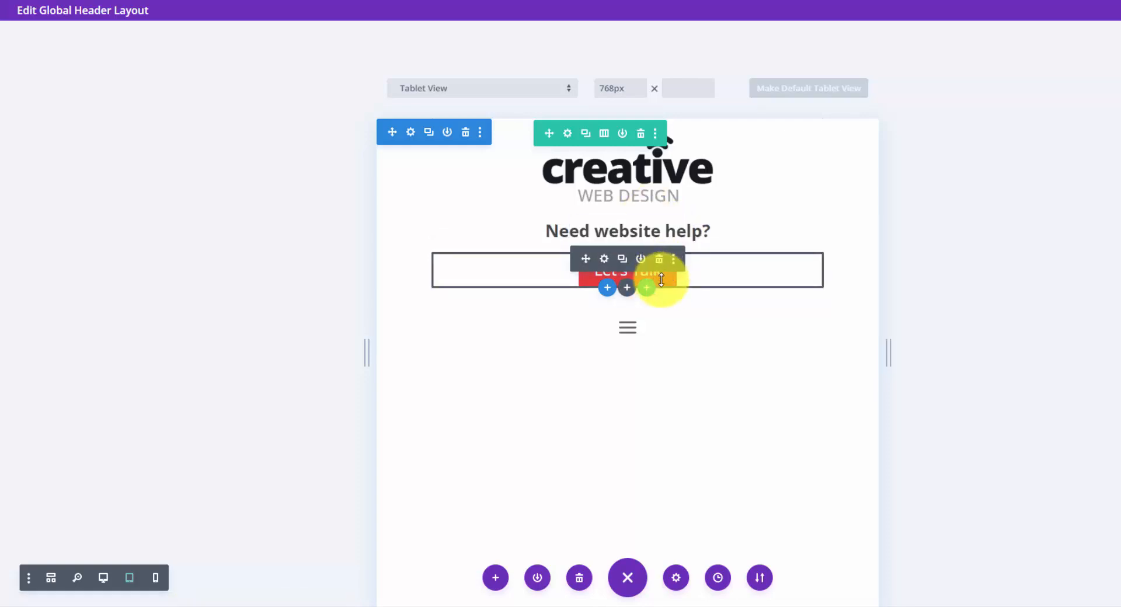
pyautogui.moveTo(661, 280); pyautogui.dragTo(665, 280)
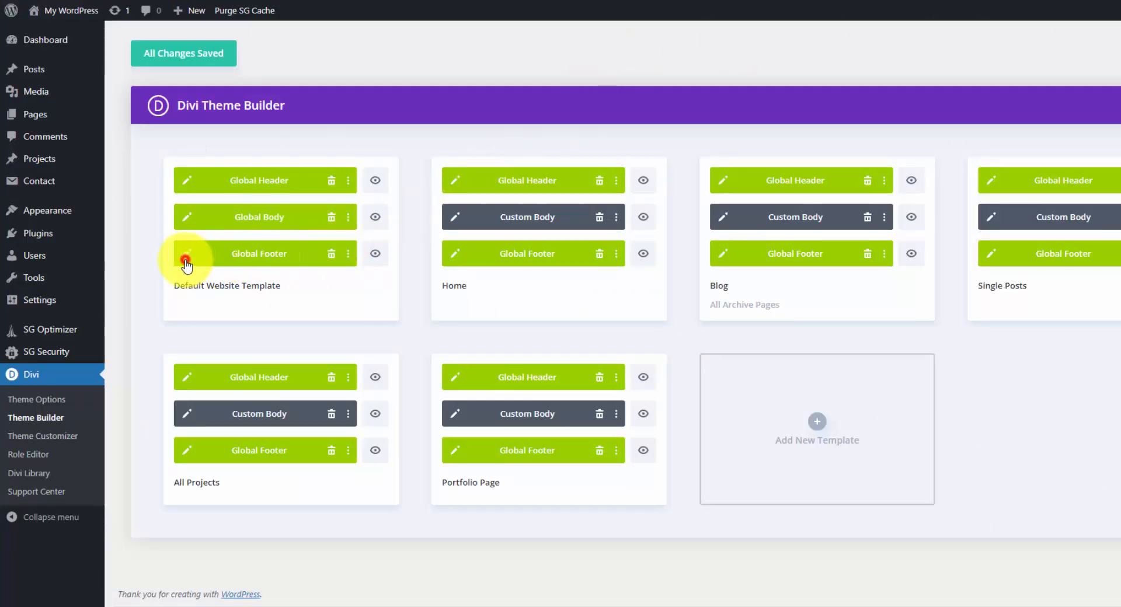
# Open the default website template's global footer and examine the text and icon settings of the Web Design & Development blurb.
pyautogui.click(186, 263)
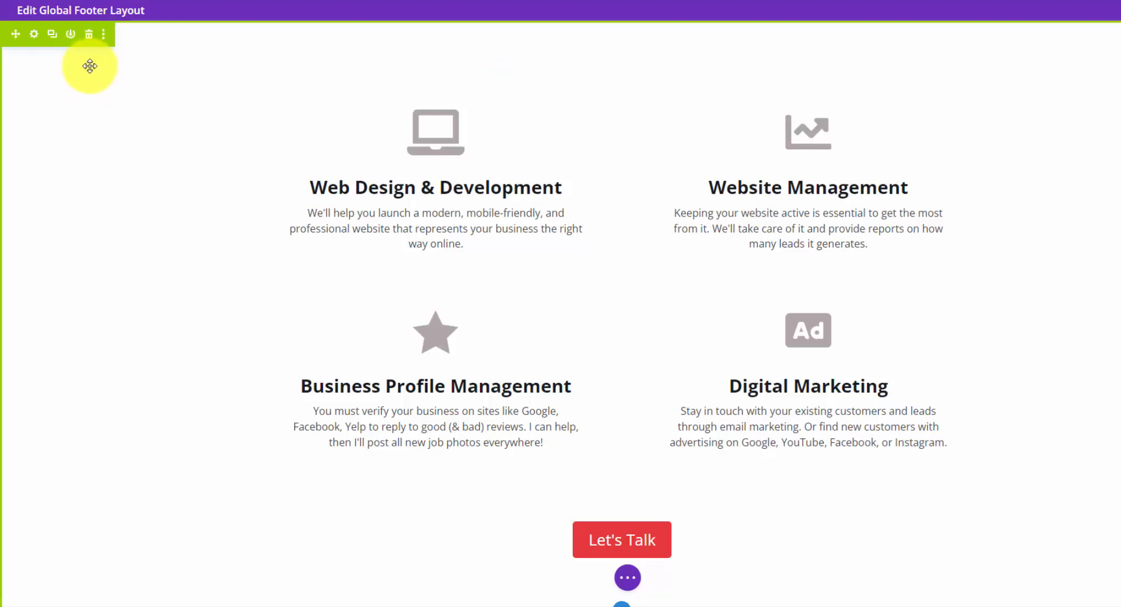
pyautogui.moveTo(570, 150)
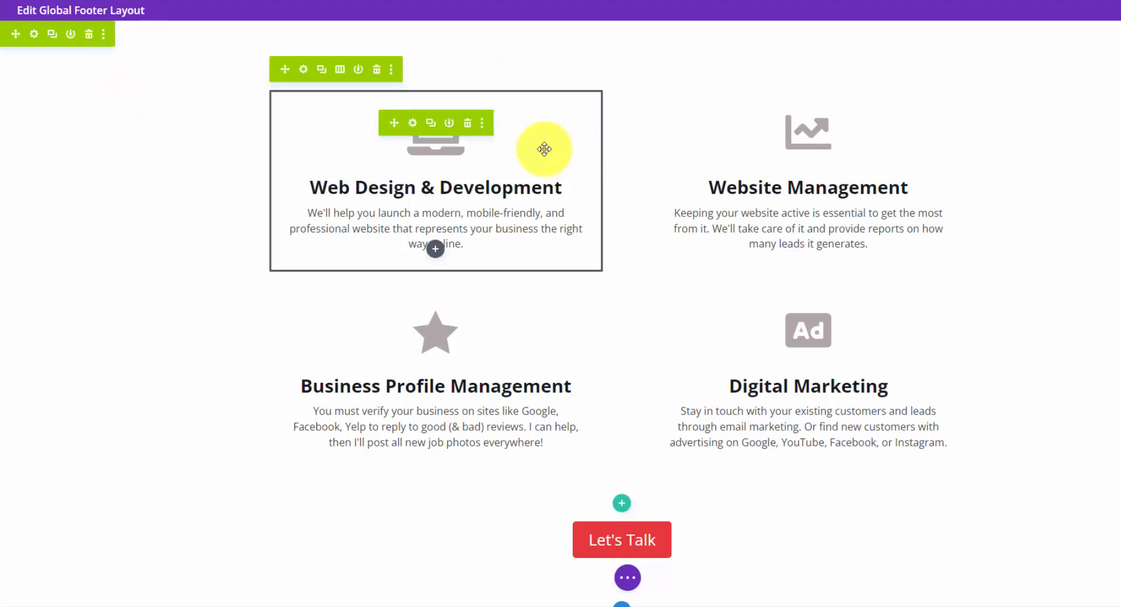
pyautogui.click(412, 125)
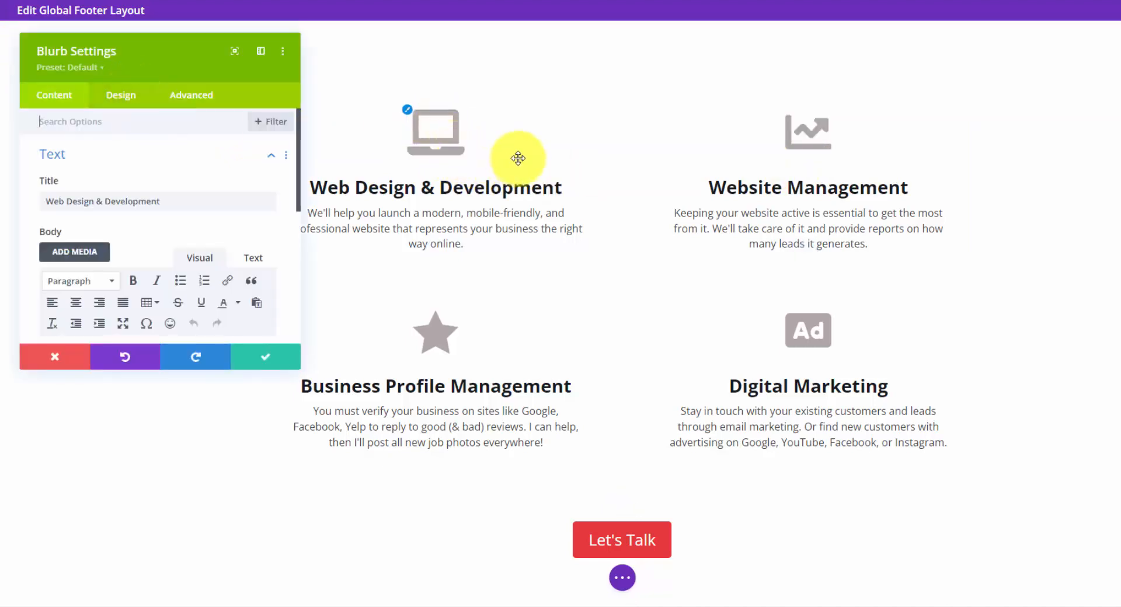
pyautogui.scroll(-3, 146, 184)
pyautogui.scroll(2, 150, 152)
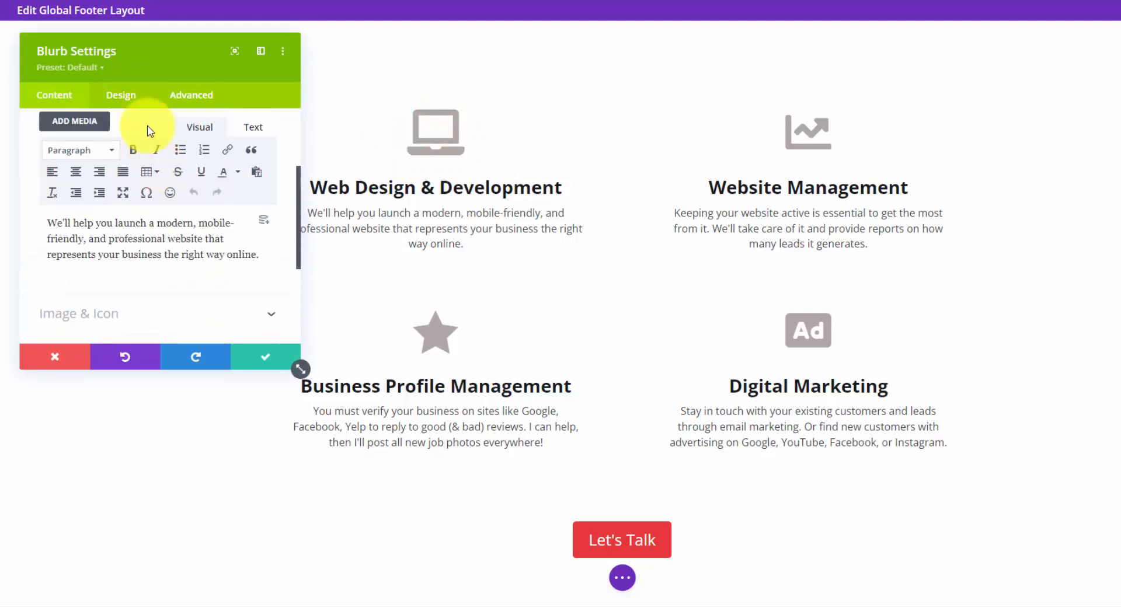
pyautogui.scroll(-2, 123, 175)
pyautogui.click(123, 255)
pyautogui.scroll(2, 127, 246)
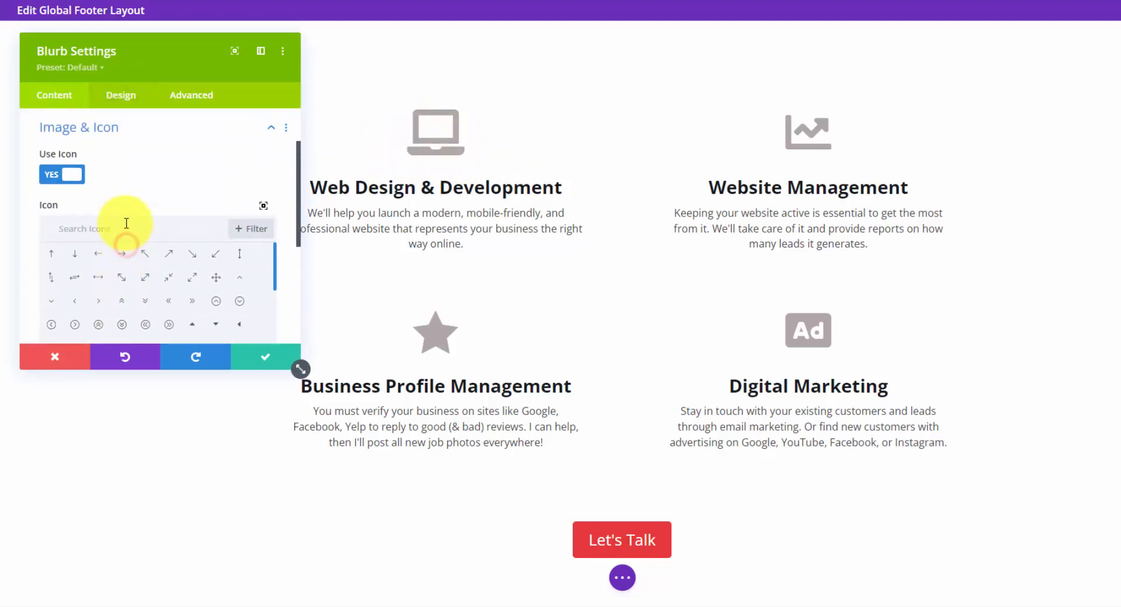
pyautogui.scroll(-1, 125, 225)
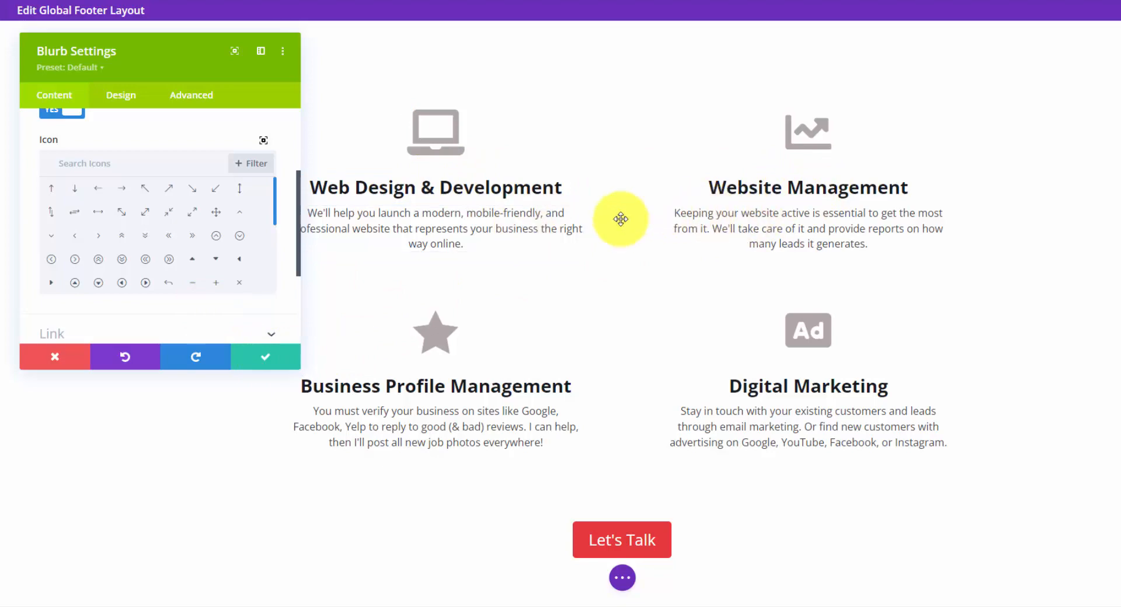
pyautogui.click(256, 357)
# Examine the envelope icon's settings and the contact form's shortcode module in the footer's Let's Talk section, then close them.
pyautogui.scroll(-3, 743, 254)
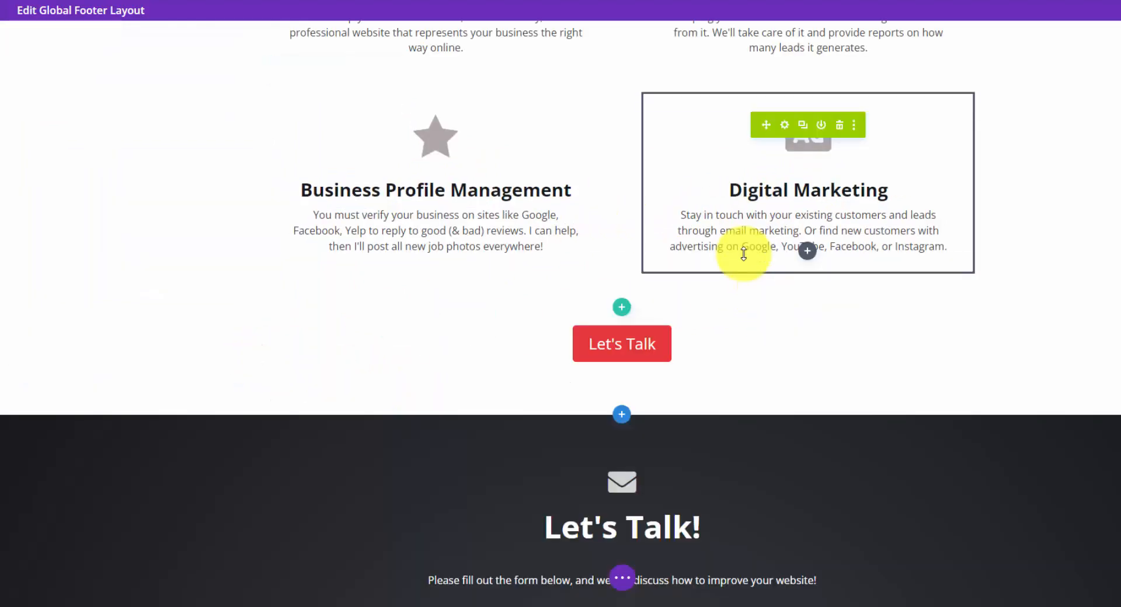
pyautogui.scroll(-6, 743, 253)
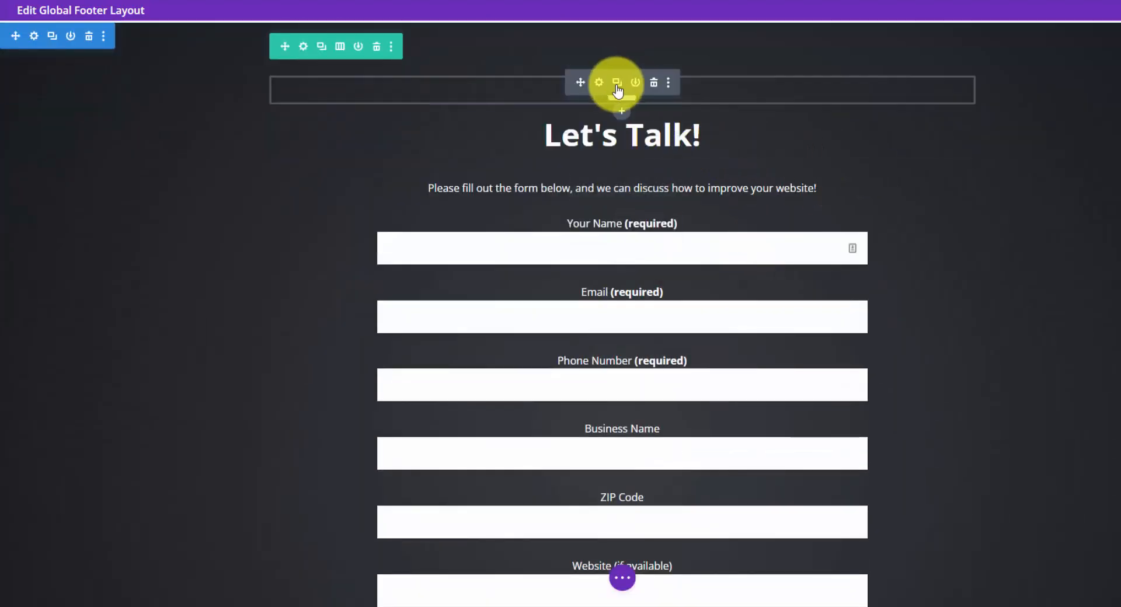
pyautogui.click(600, 84)
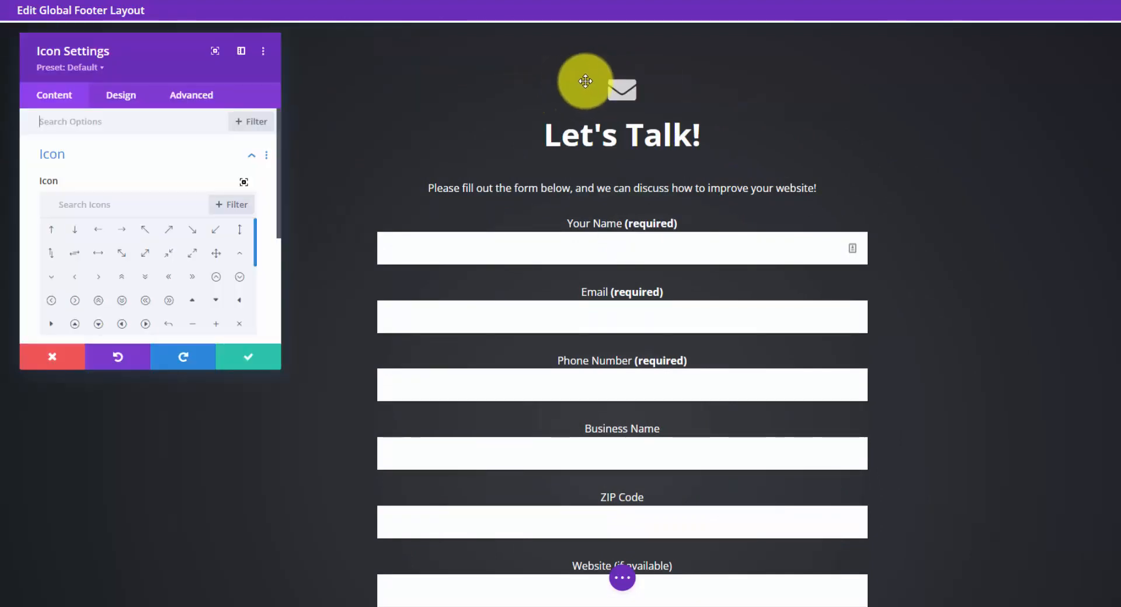
pyautogui.press('Escape')
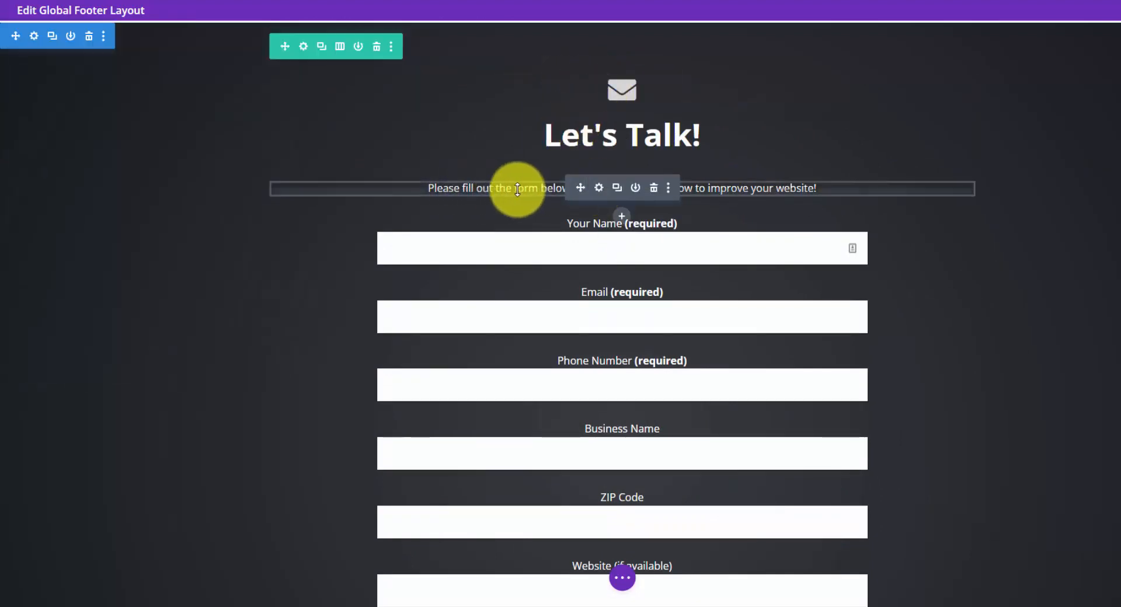
pyautogui.click(597, 250)
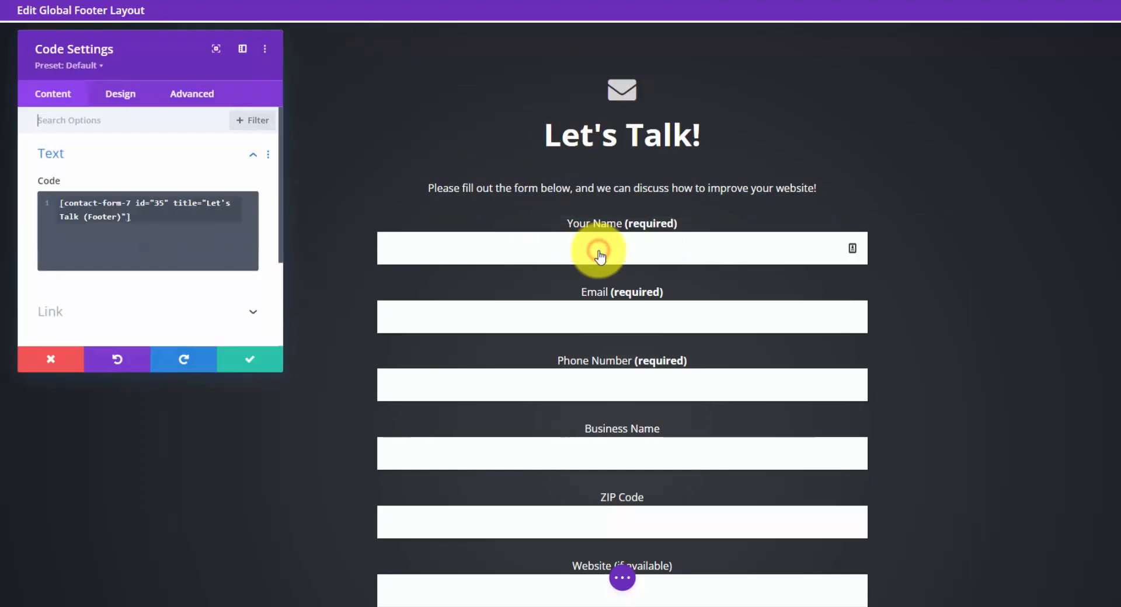
pyautogui.click(150, 220)
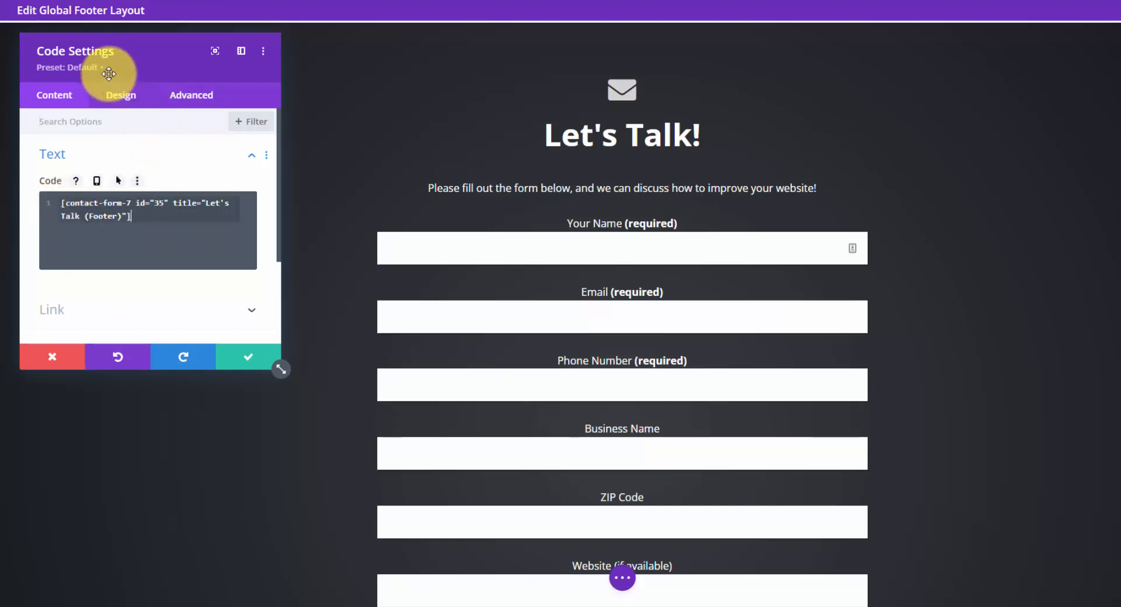
pyautogui.click(253, 358)
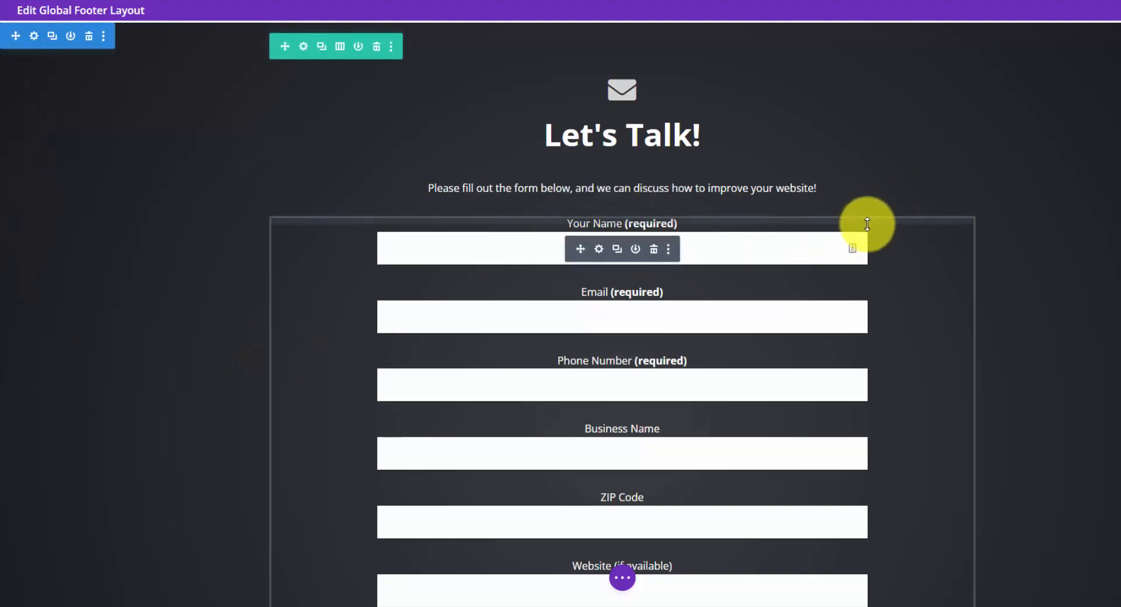
# Review the footer's Testimonial section, including its quote text and the section's available actions.
pyautogui.scroll(-10, 990, 300)
pyautogui.scroll(-4, 994, 297)
pyautogui.scroll(1, 1010, 285)
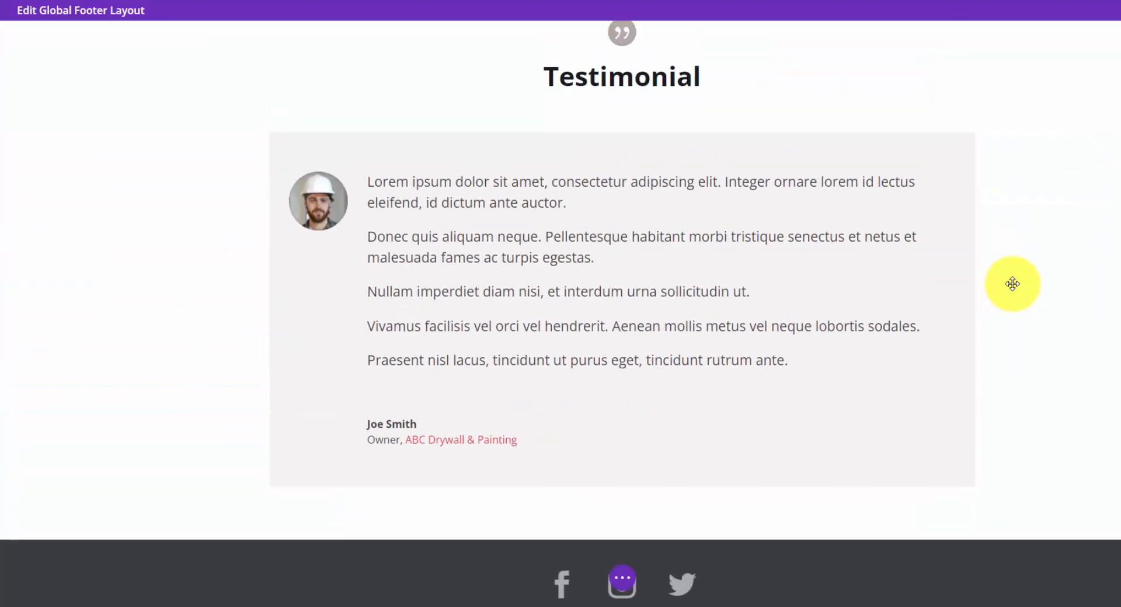
pyautogui.click(540, 217)
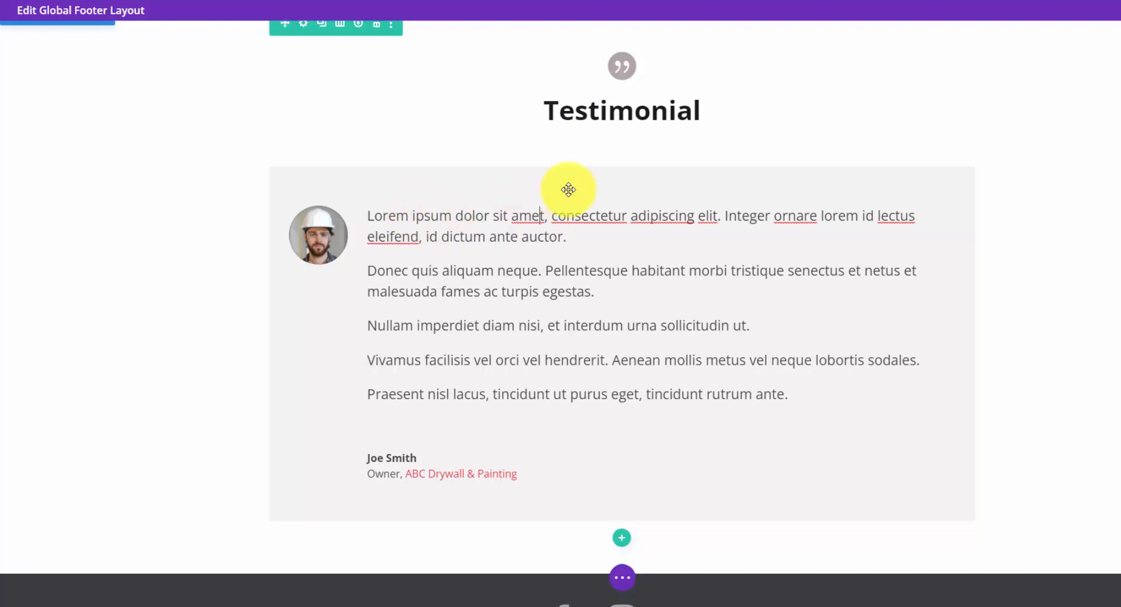
pyautogui.scroll(1, 564, 199)
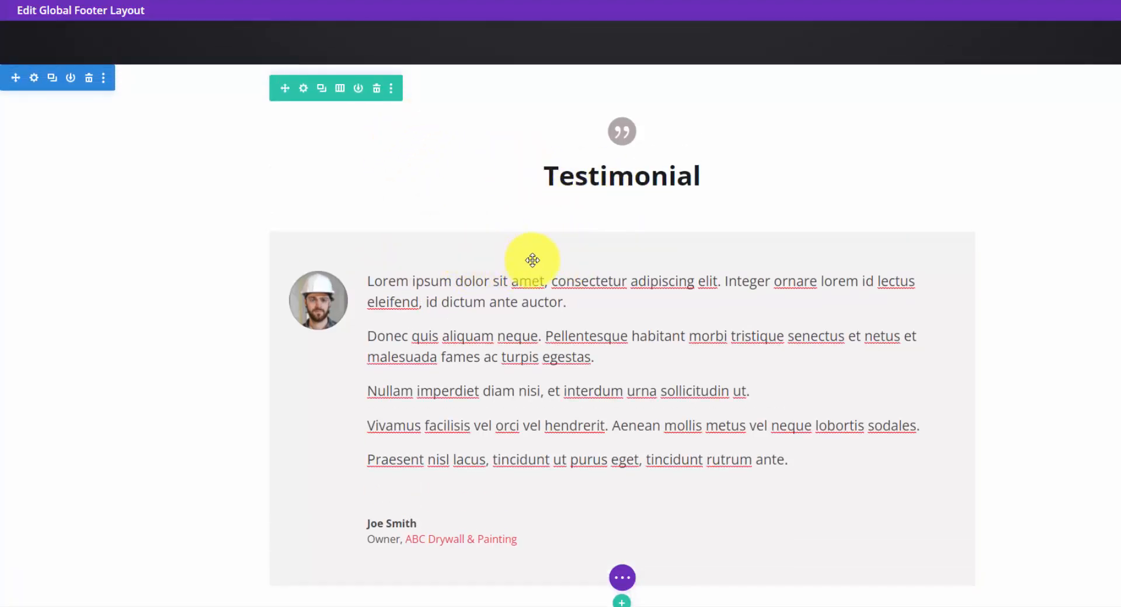
pyautogui.click(550, 258)
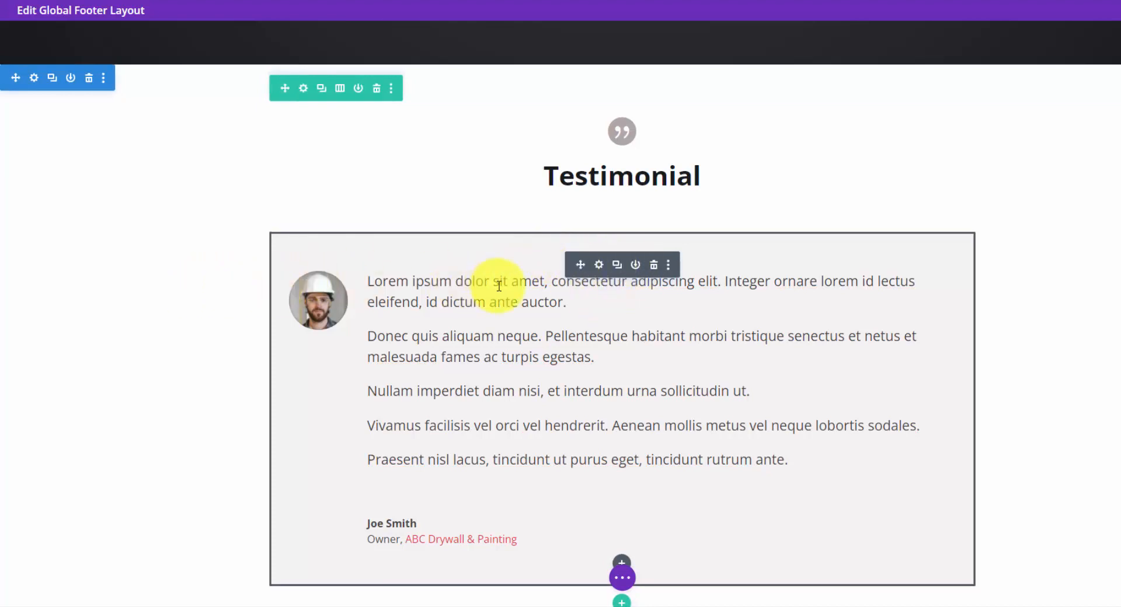
pyautogui.rightClick(91, 295)
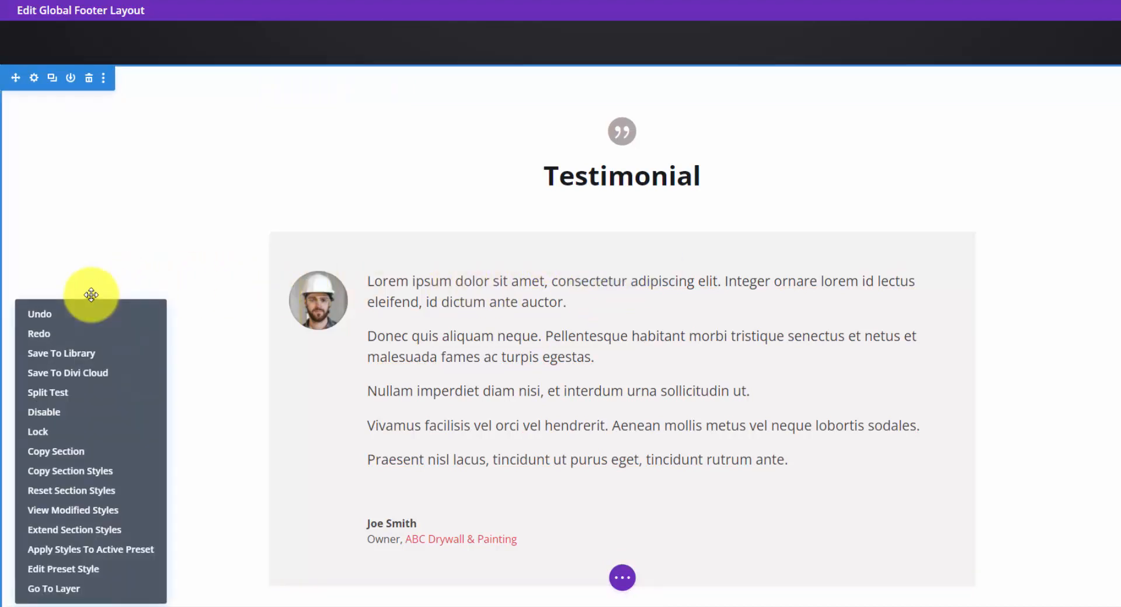
pyautogui.click(113, 264)
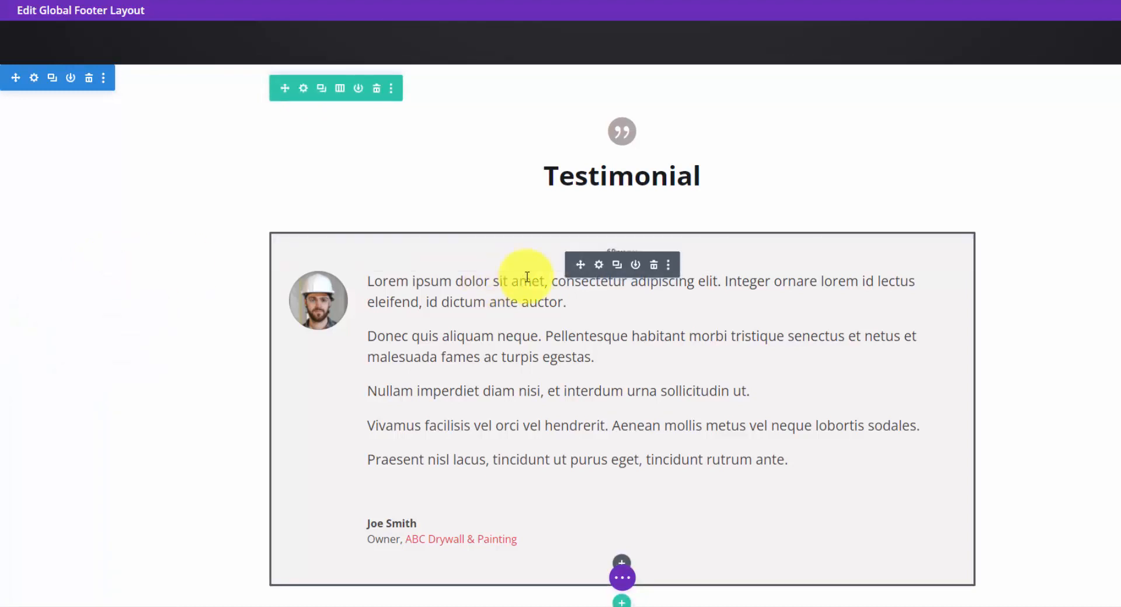
pyautogui.scroll(-1, 611, 456)
pyautogui.scroll(1, 616, 509)
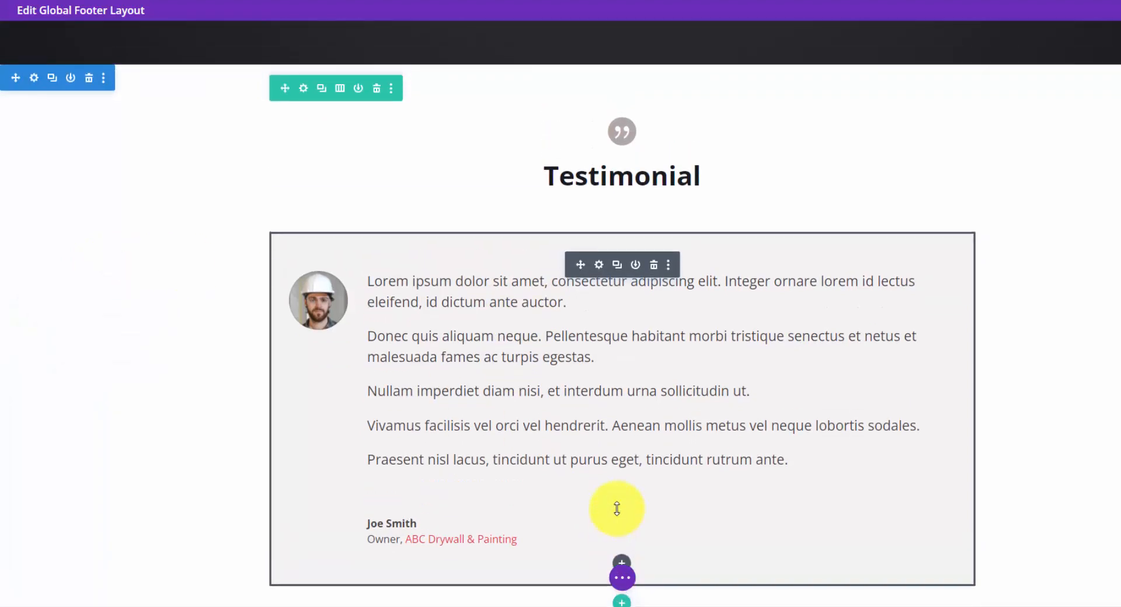
# Preview the footer's Testimonial section in tablet view and return to desktop view.
pyautogui.scroll(-1, 626, 562)
pyautogui.click(622, 584)
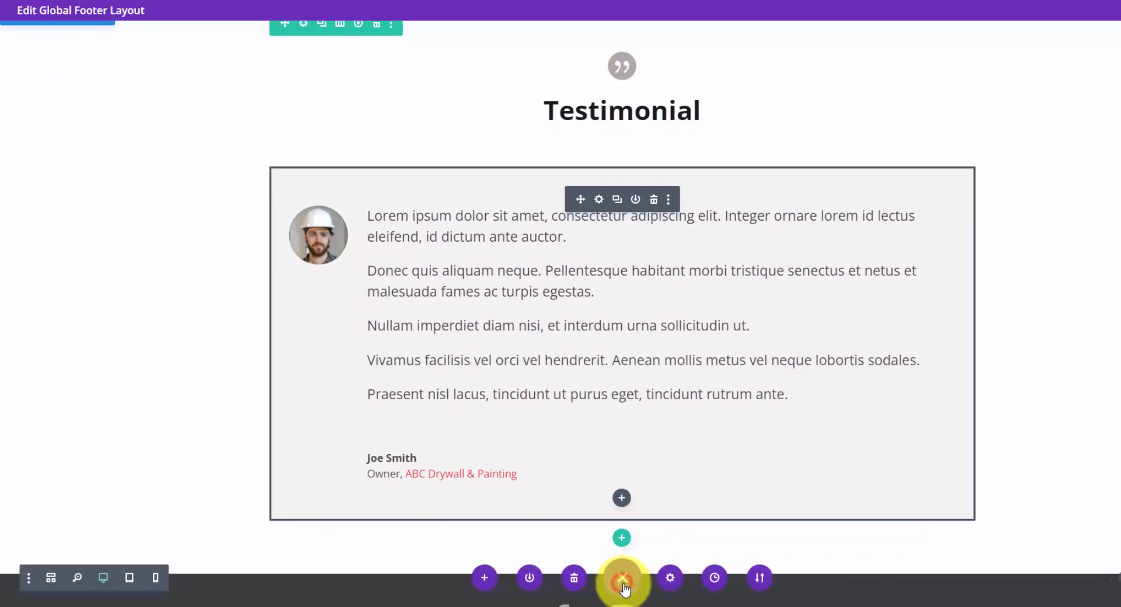
pyautogui.click(130, 579)
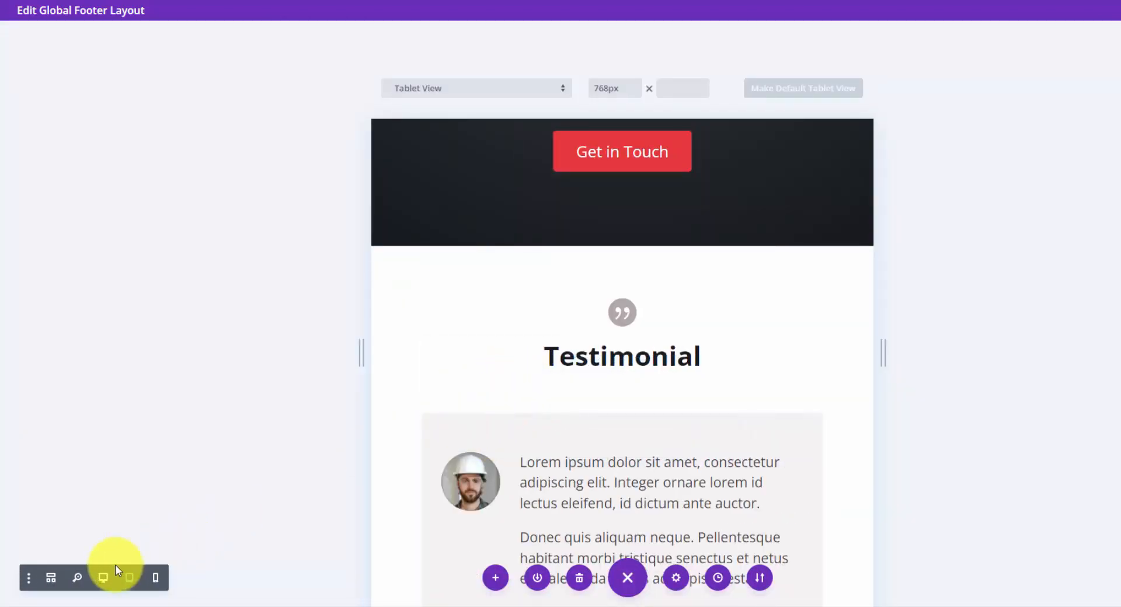
pyautogui.click(104, 578)
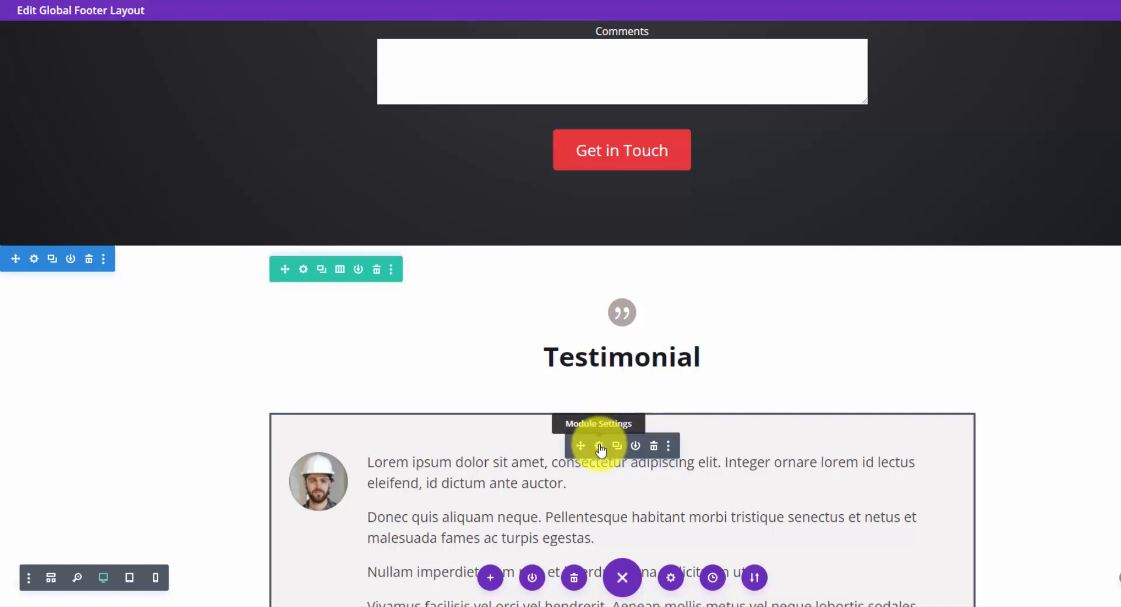
# Examine the testimonial module's author, job title and company settings, close them, and review the social icons and copyright area.
pyautogui.scroll(-6, 632, 412)
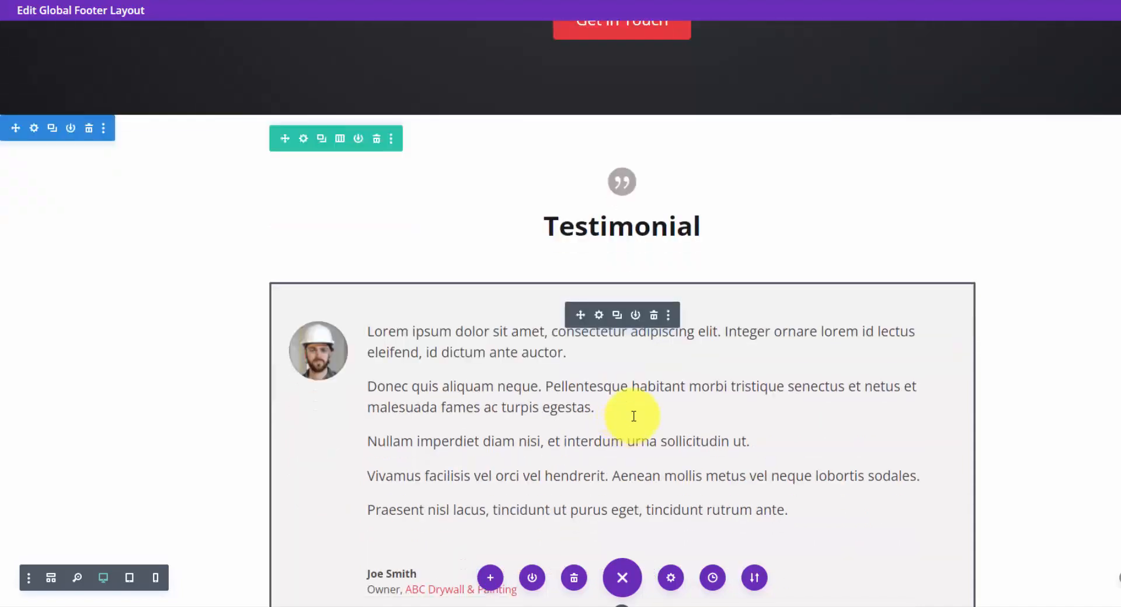
pyautogui.scroll(2, 431, 323)
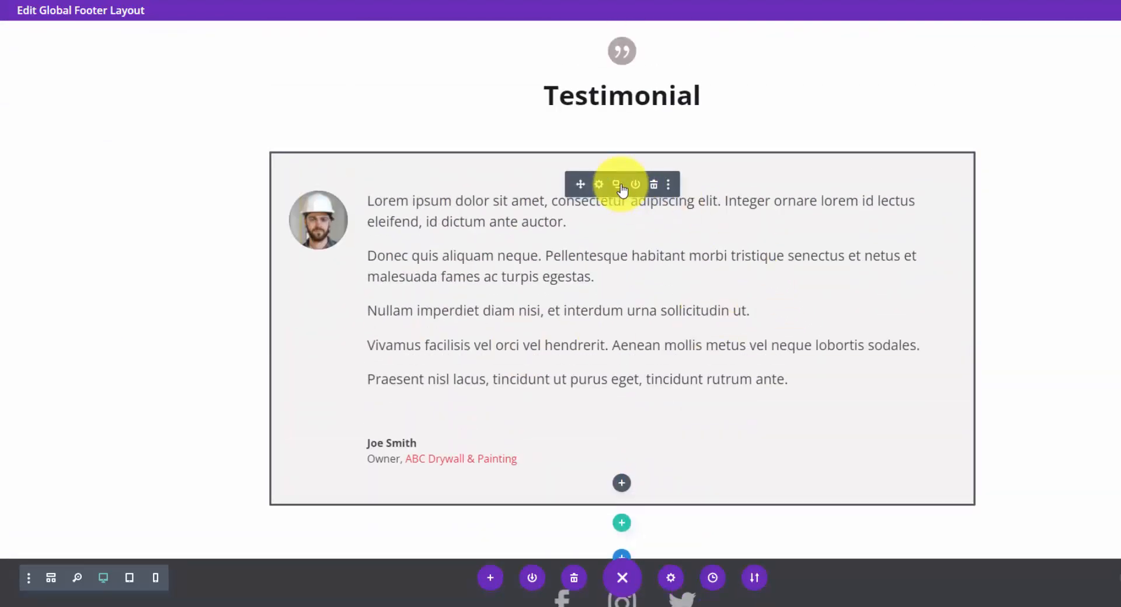
pyautogui.click(596, 186)
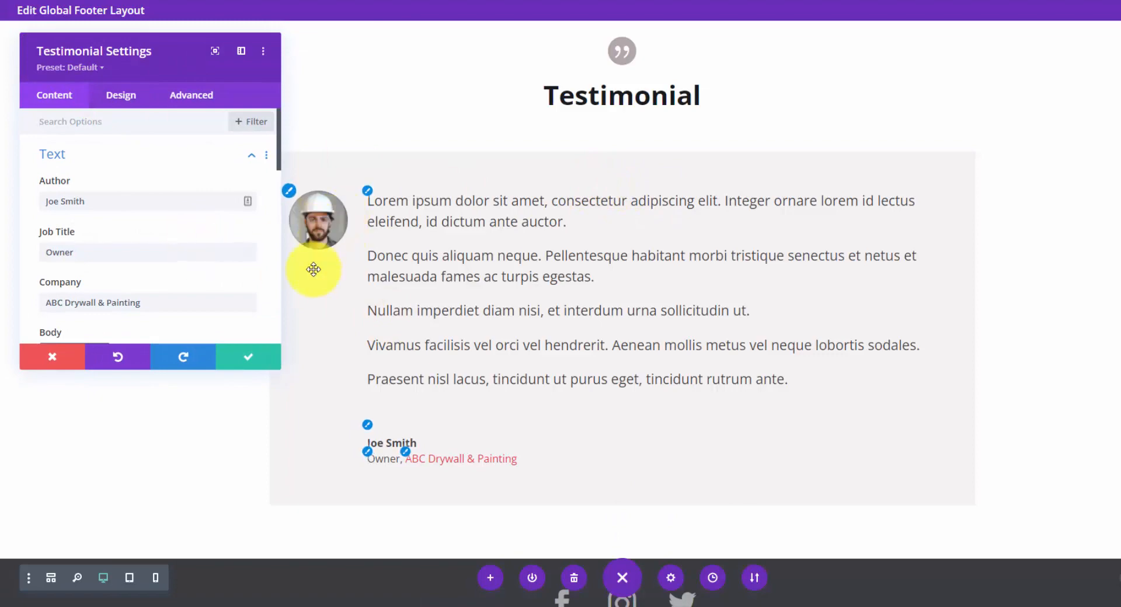
pyautogui.click(247, 357)
pyautogui.scroll(-3, 662, 401)
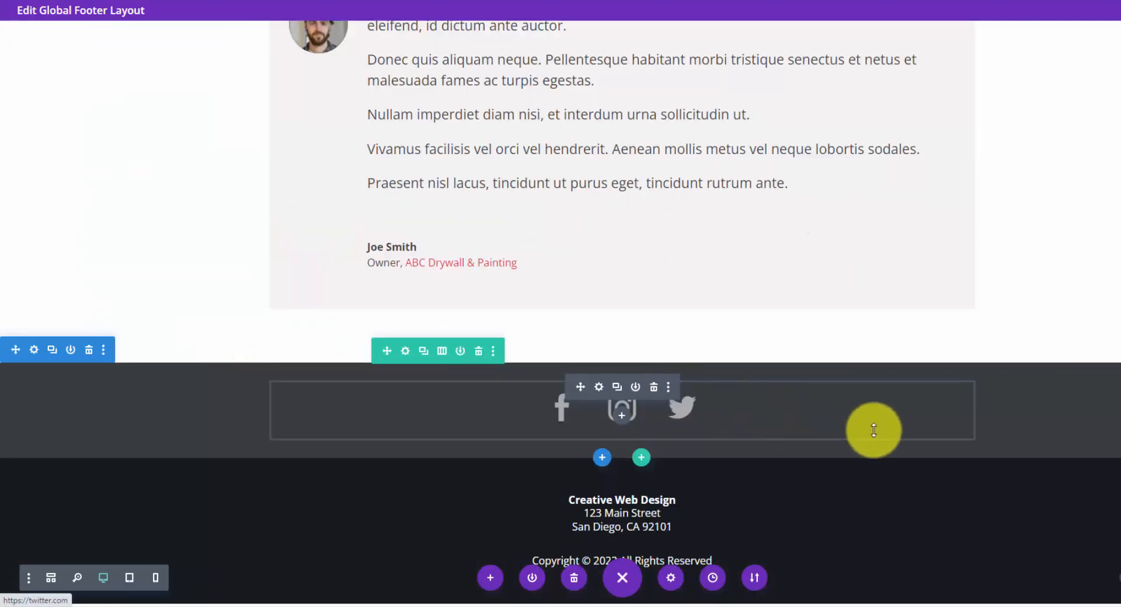
pyautogui.scroll(-1, 1103, 415)
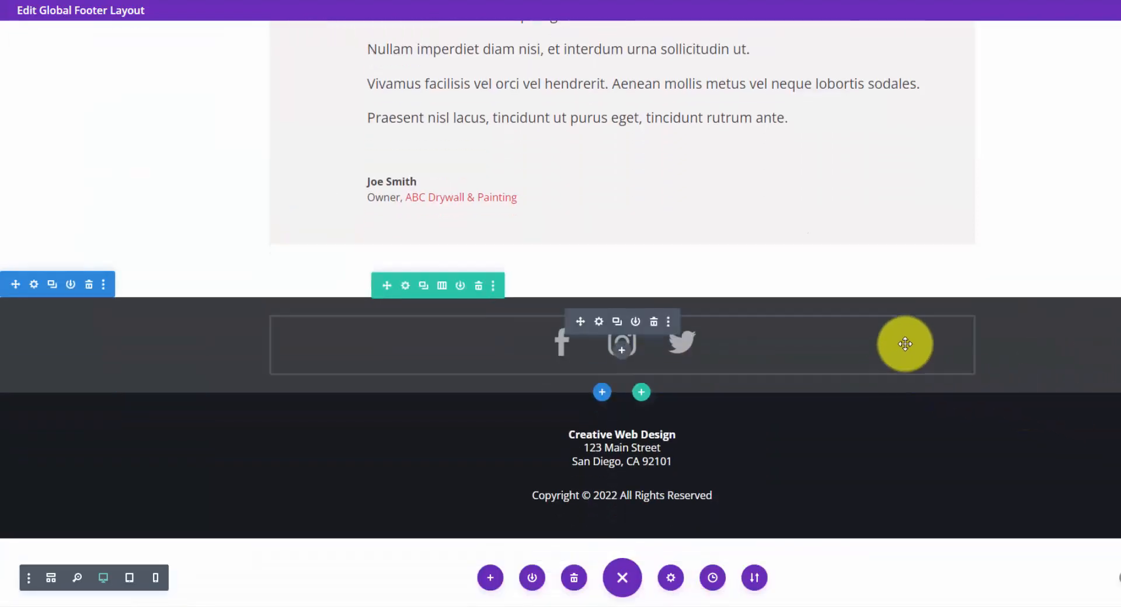
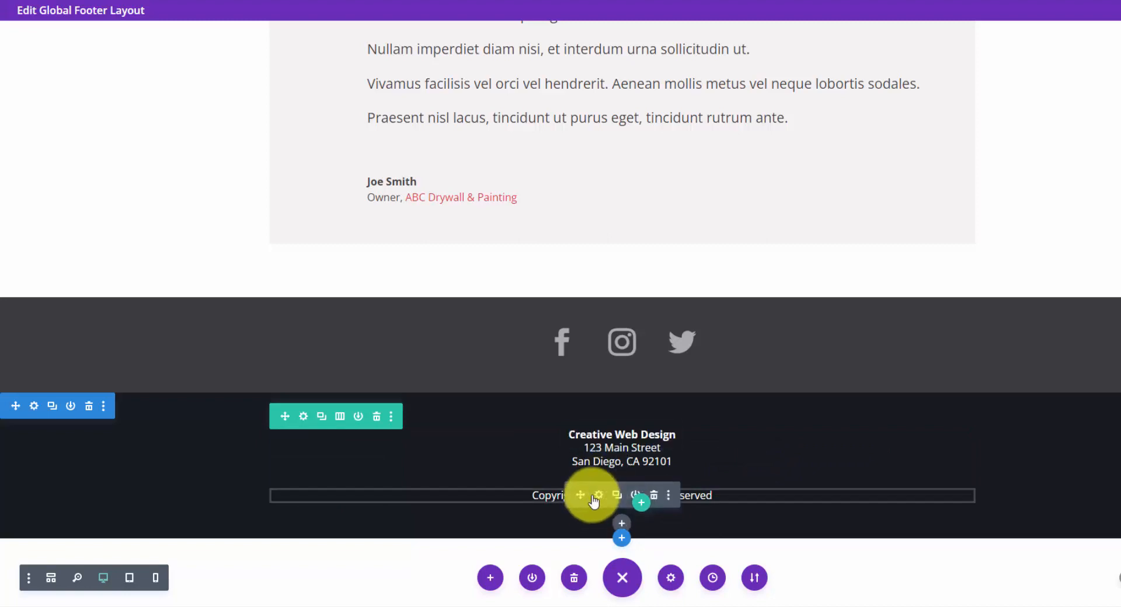
# Examine the footer copyright text's Current Date settings, including its before and after text and custom date format, then close them.
pyautogui.click(597, 495)
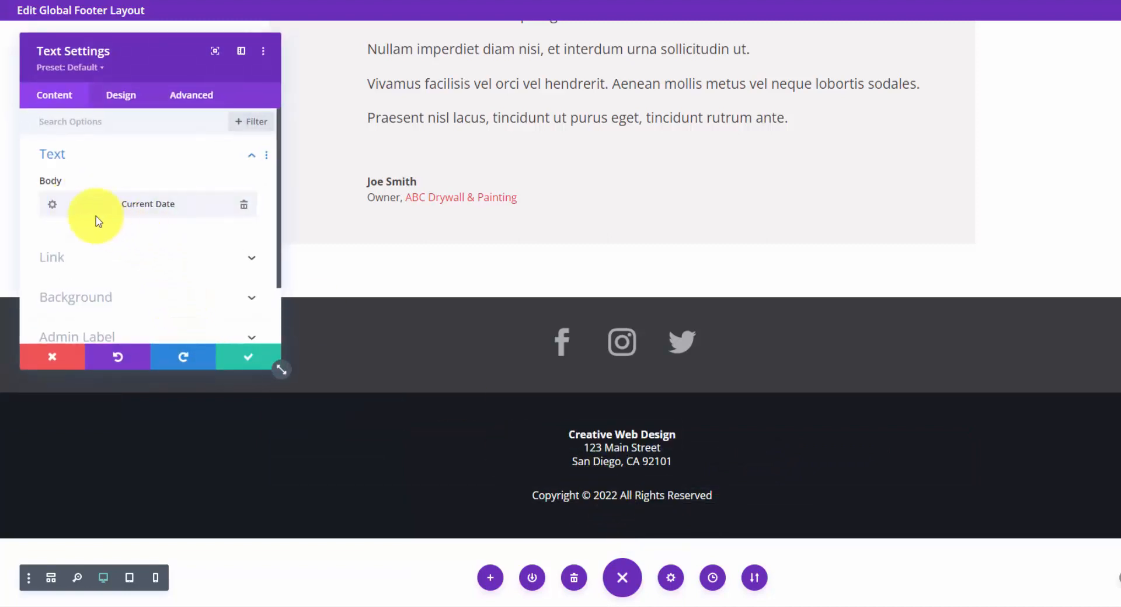
pyautogui.click(52, 203)
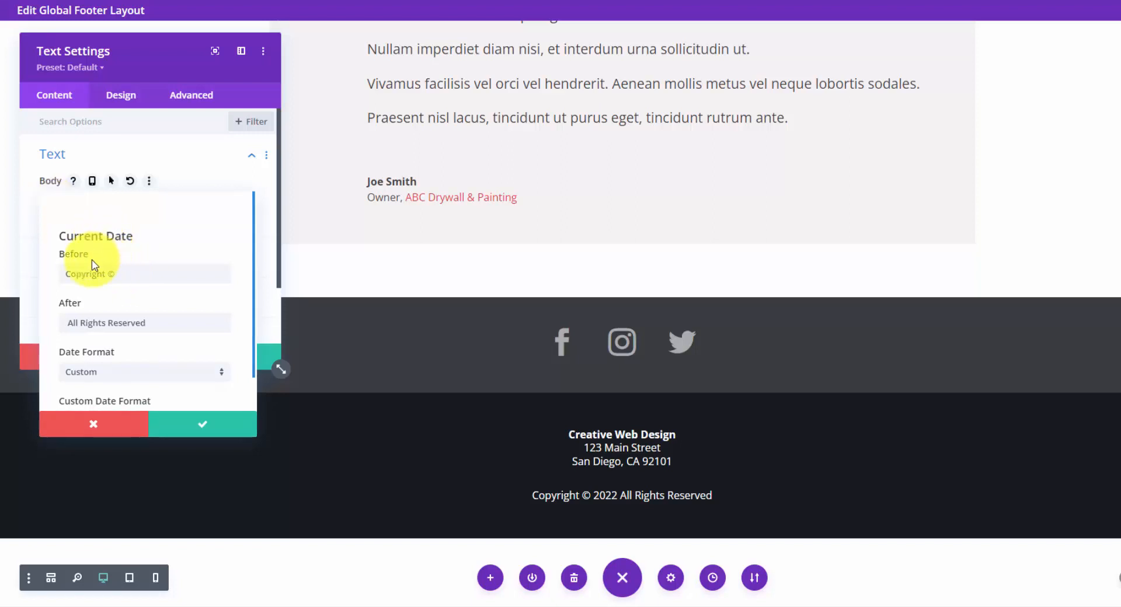
pyautogui.moveTo(117, 273); pyautogui.dragTo(65, 273)
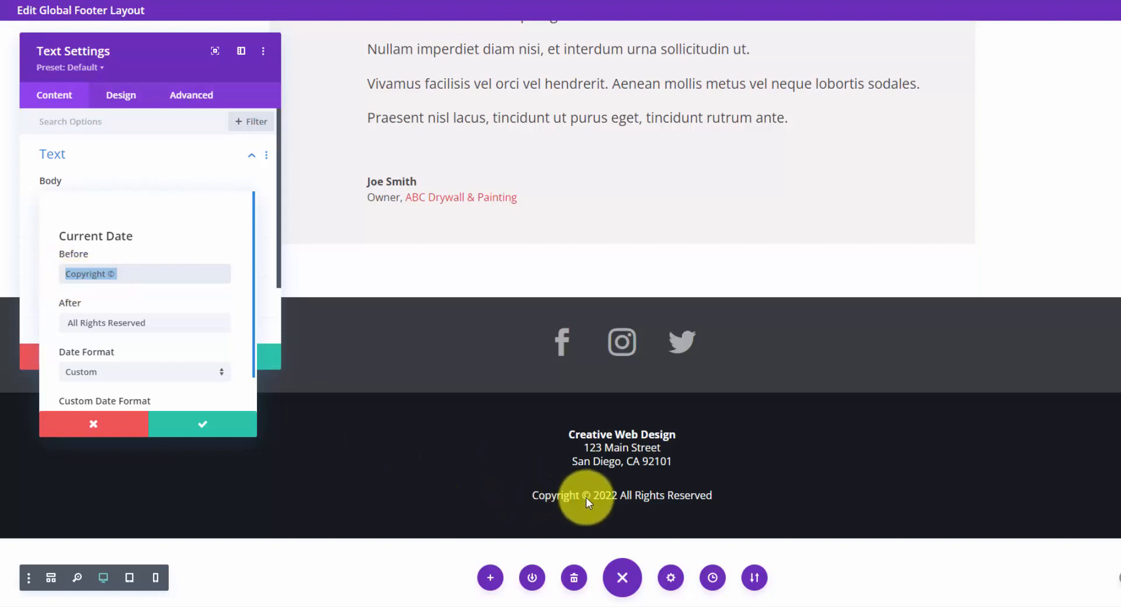
pyautogui.moveTo(203, 324); pyautogui.dragTo(65, 325)
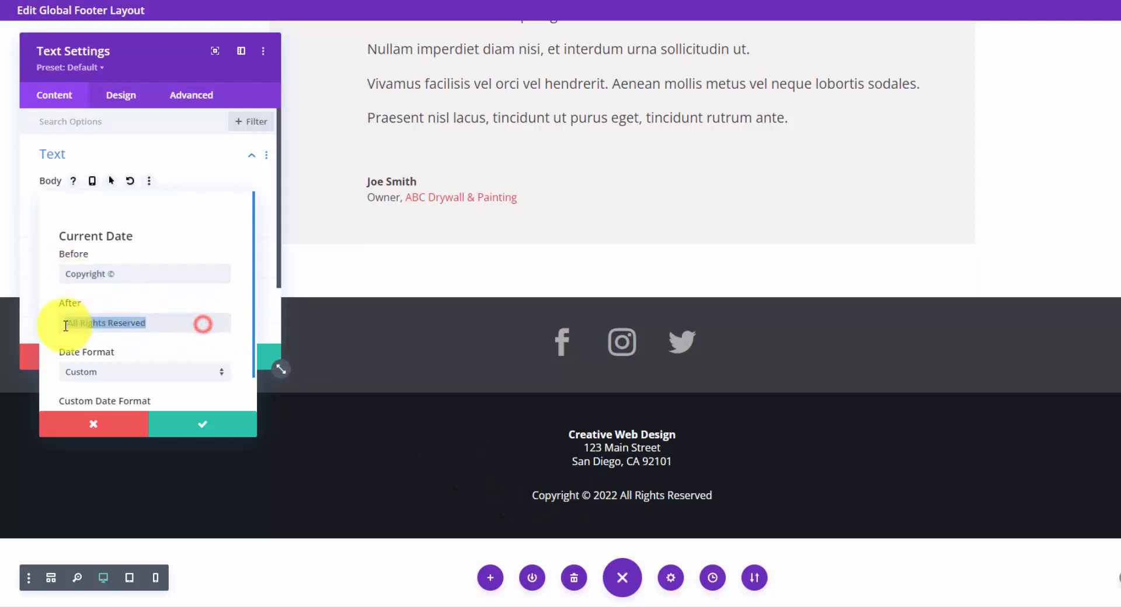
pyautogui.click(181, 305)
pyautogui.scroll(-1, 177, 302)
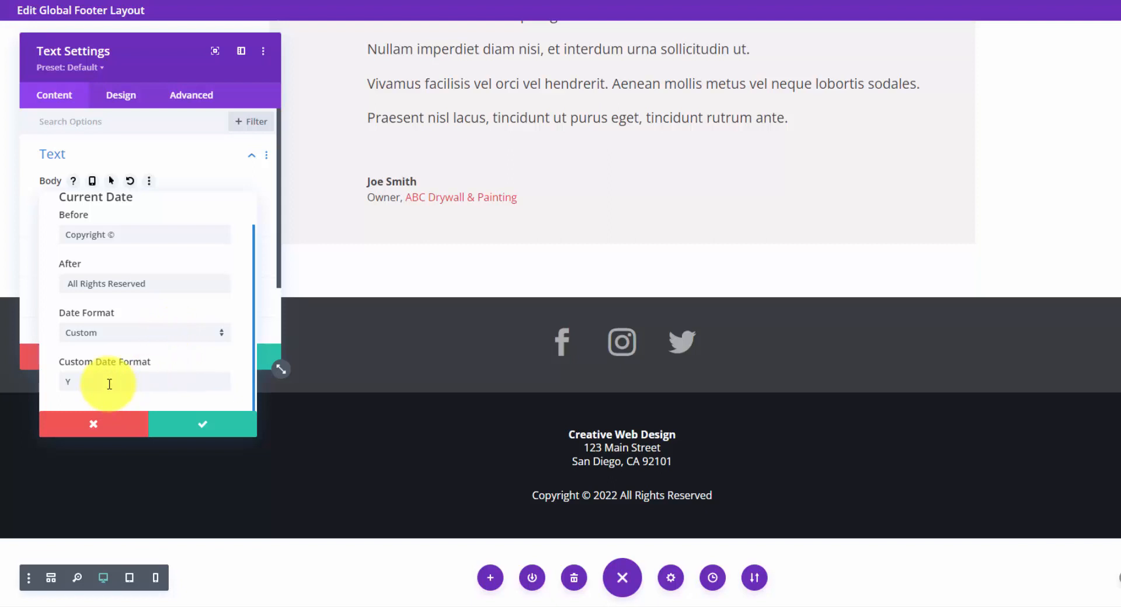
pyautogui.moveTo(108, 381); pyautogui.dragTo(67, 380)
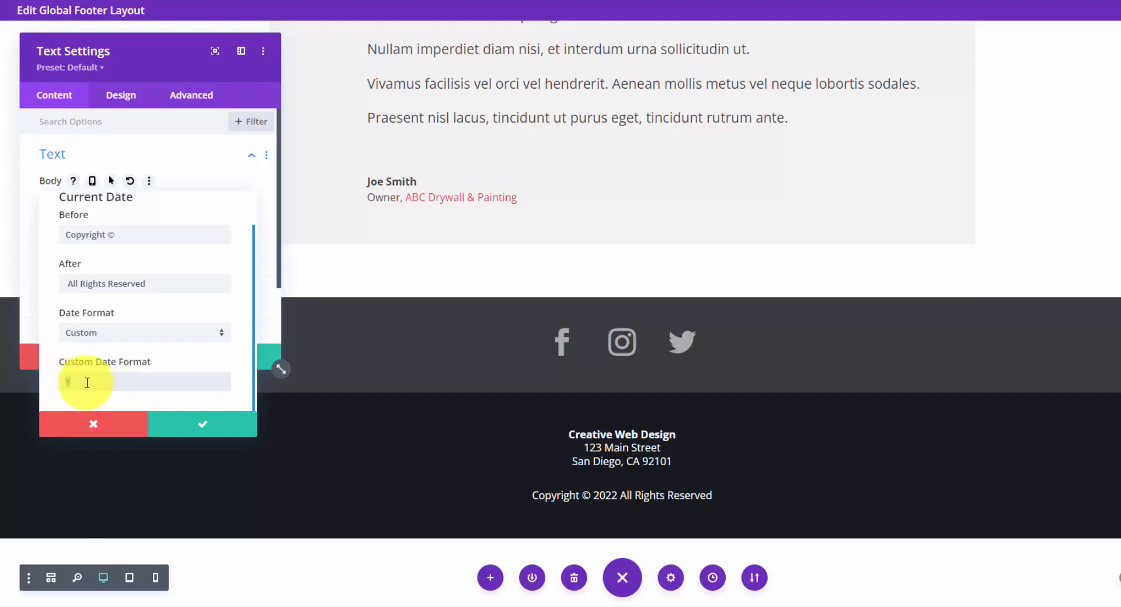
pyautogui.click(87, 382)
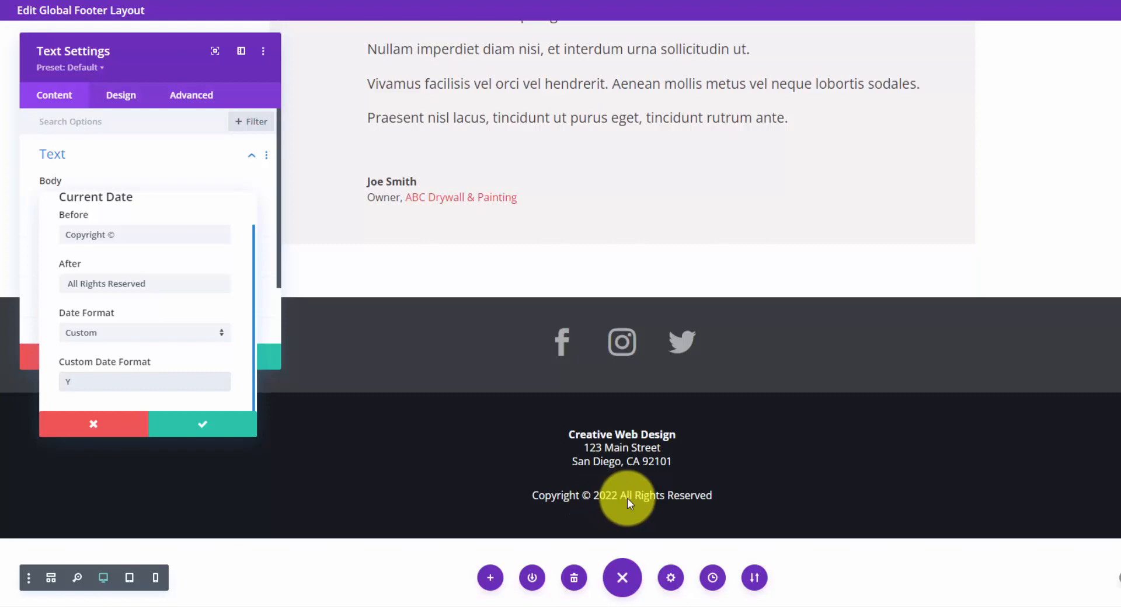
pyautogui.press('Return')
pyautogui.click(250, 359)
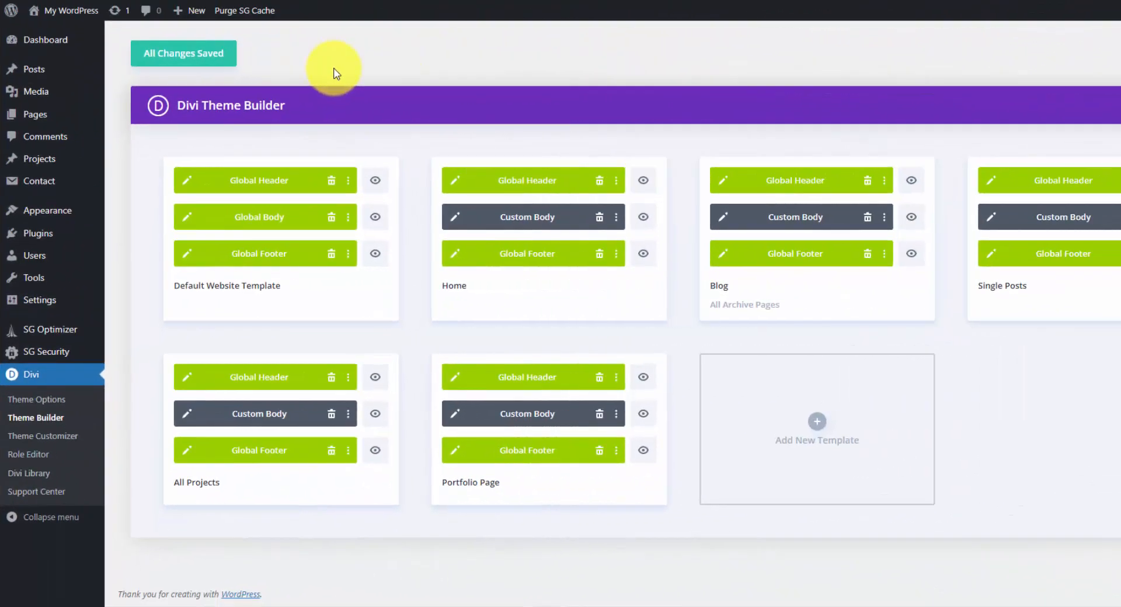
# Open the Default Website Template's Global Body layout, examine the Post Title module's element settings, and close them.
pyautogui.click(184, 221)
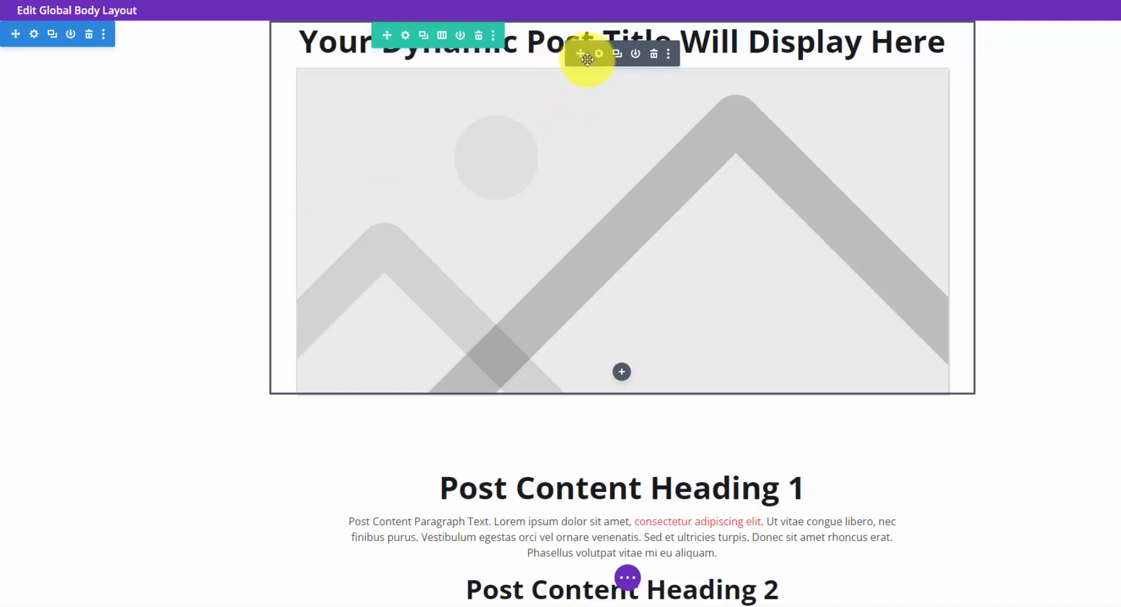
pyautogui.click(598, 54)
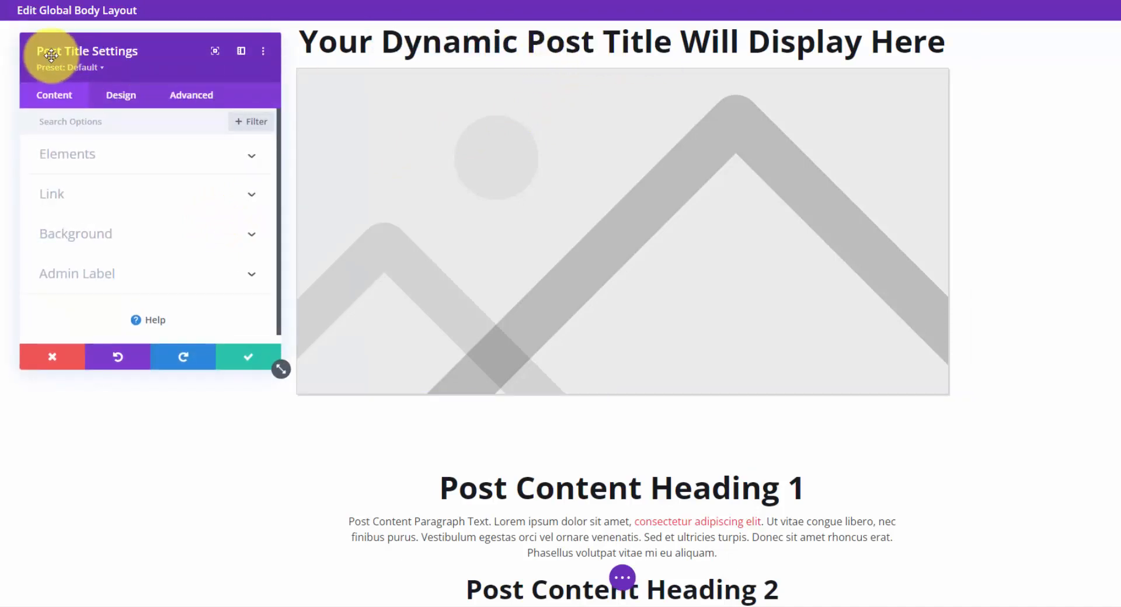
pyautogui.click(251, 155)
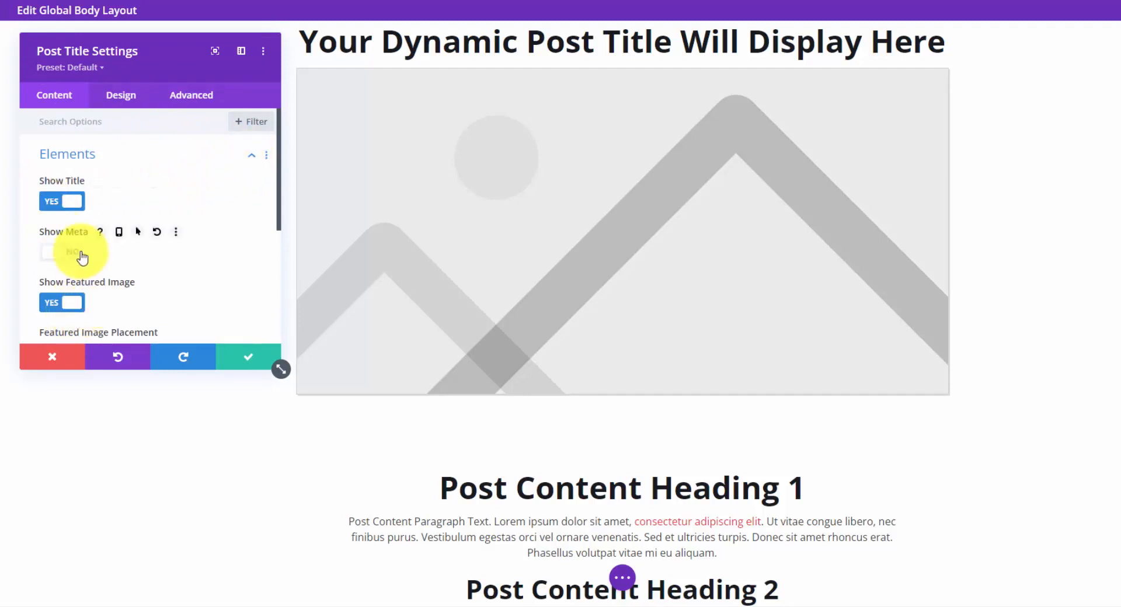
pyautogui.scroll(-3, 82, 257)
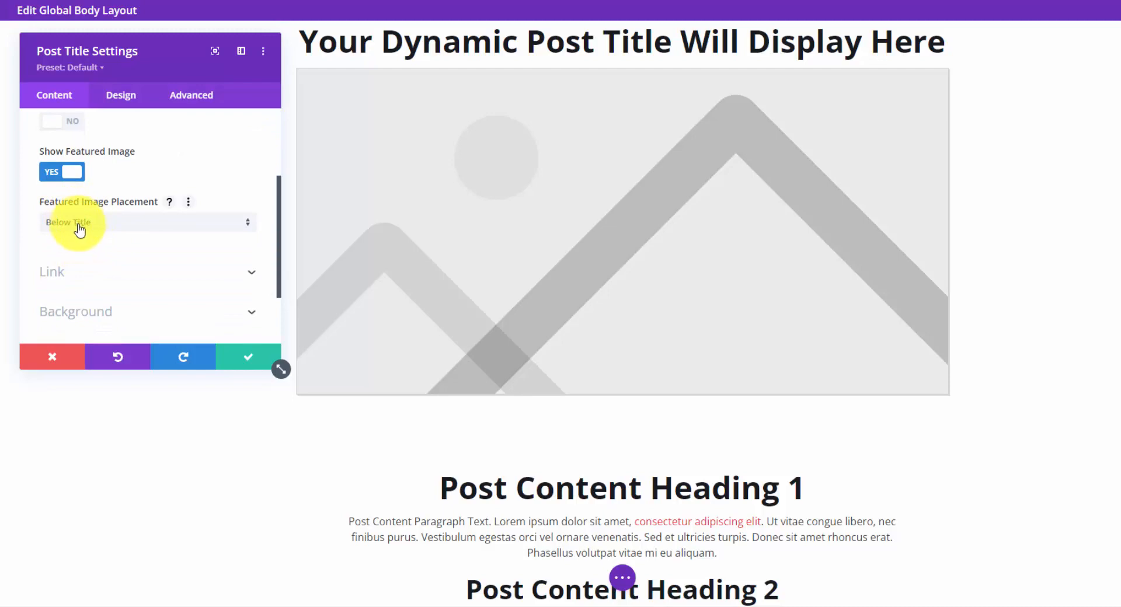
pyautogui.scroll(-1, 84, 230)
pyautogui.click(249, 357)
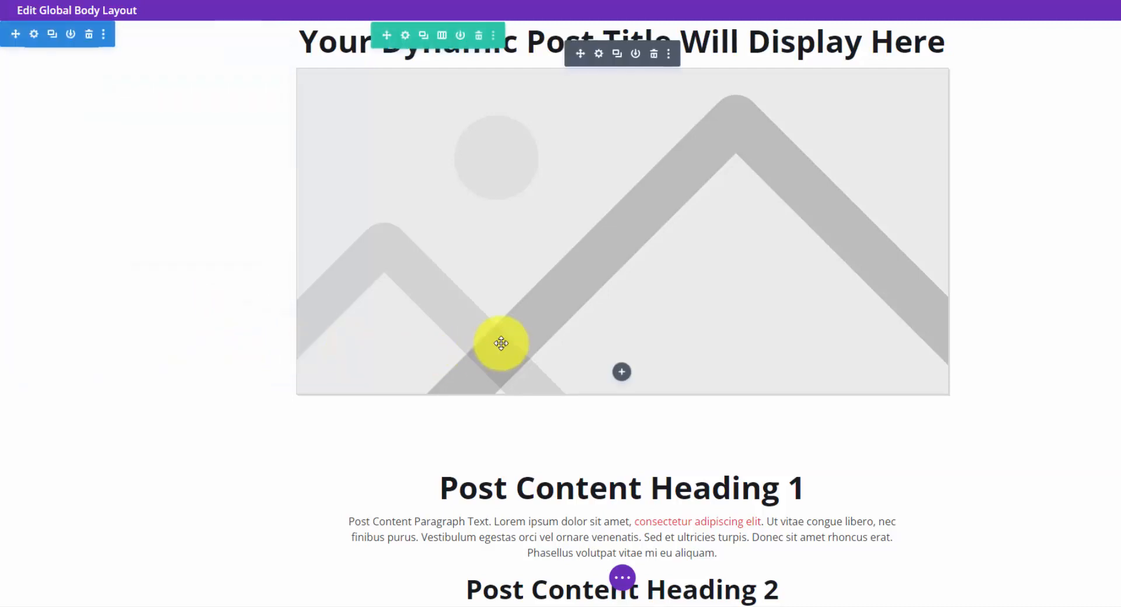
# Open the Post Content module's settings in the Global Body layout, look them over, and close them.
pyautogui.scroll(-3, 500, 342)
pyautogui.click(617, 252)
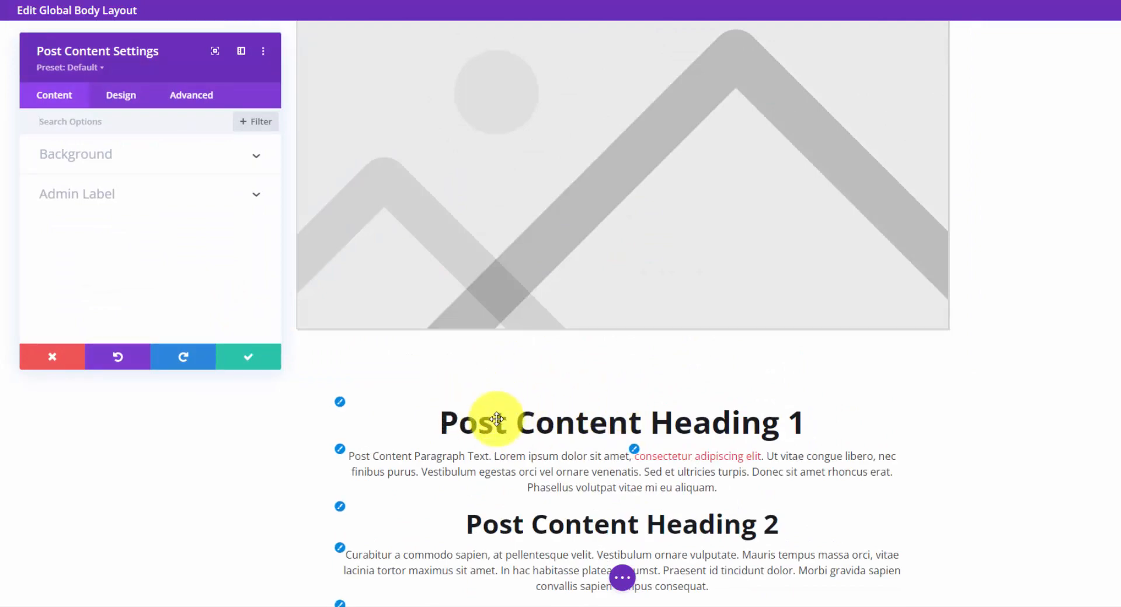
pyautogui.scroll(-3, 496, 419)
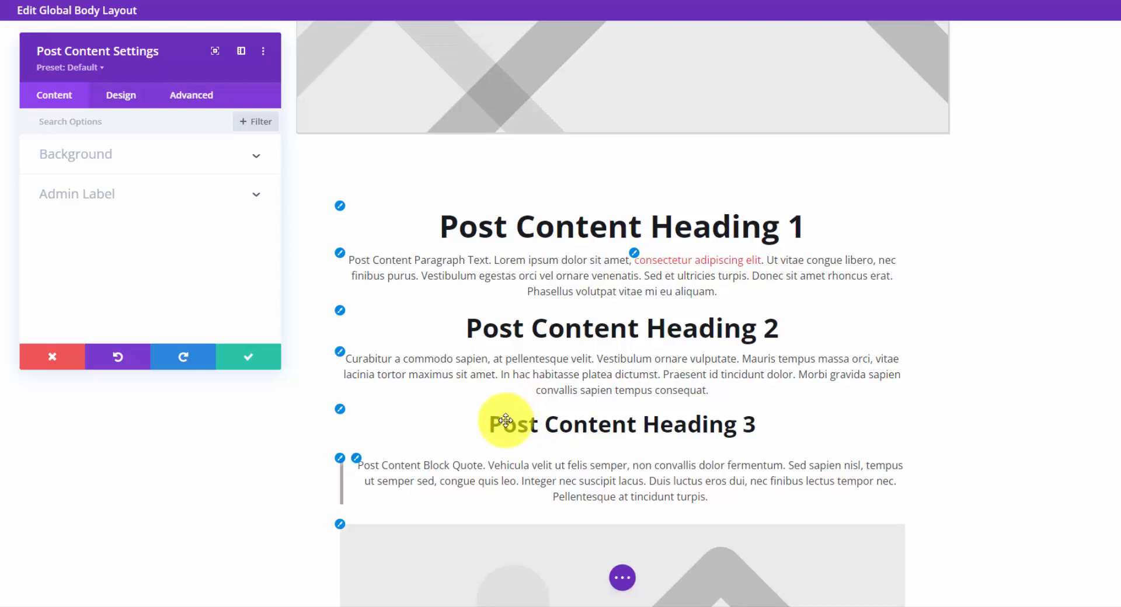
pyautogui.click(248, 357)
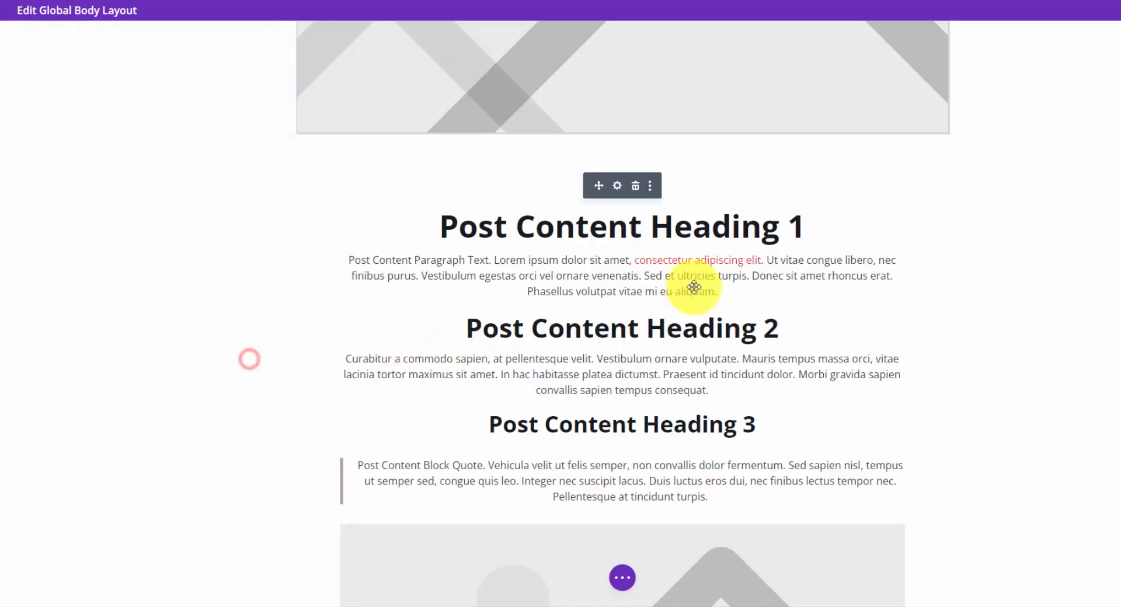
# Review the sample post content's headings, link, block quote, image, lists and paragraph styling in the Global Body layout.
pyautogui.scroll(-3, 712, 275)
pyautogui.scroll(2, 681, 230)
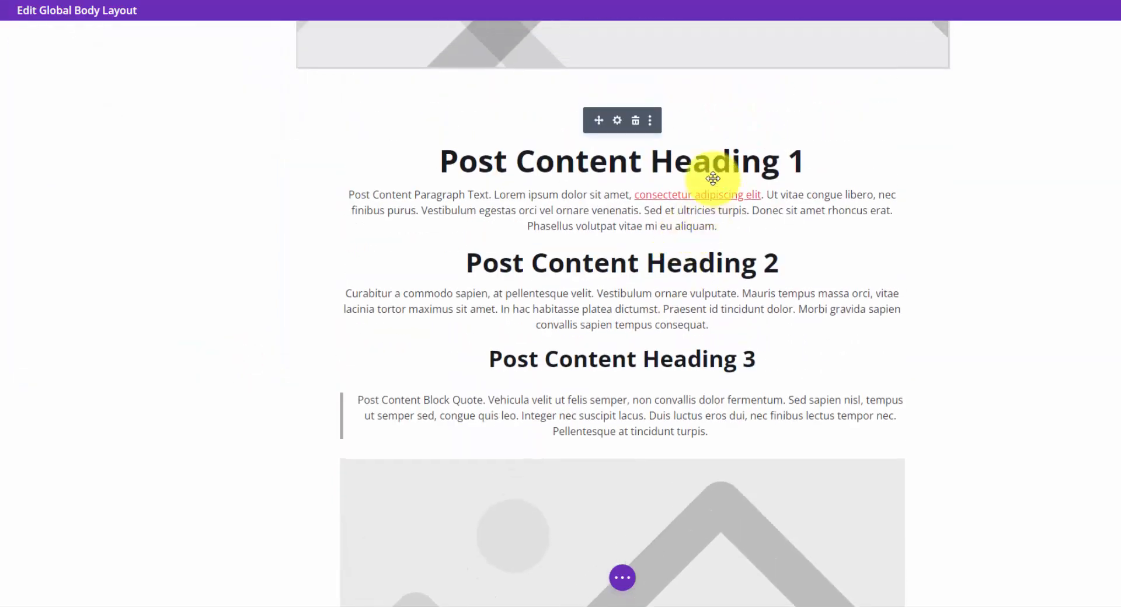
pyautogui.scroll(-7, 618, 166)
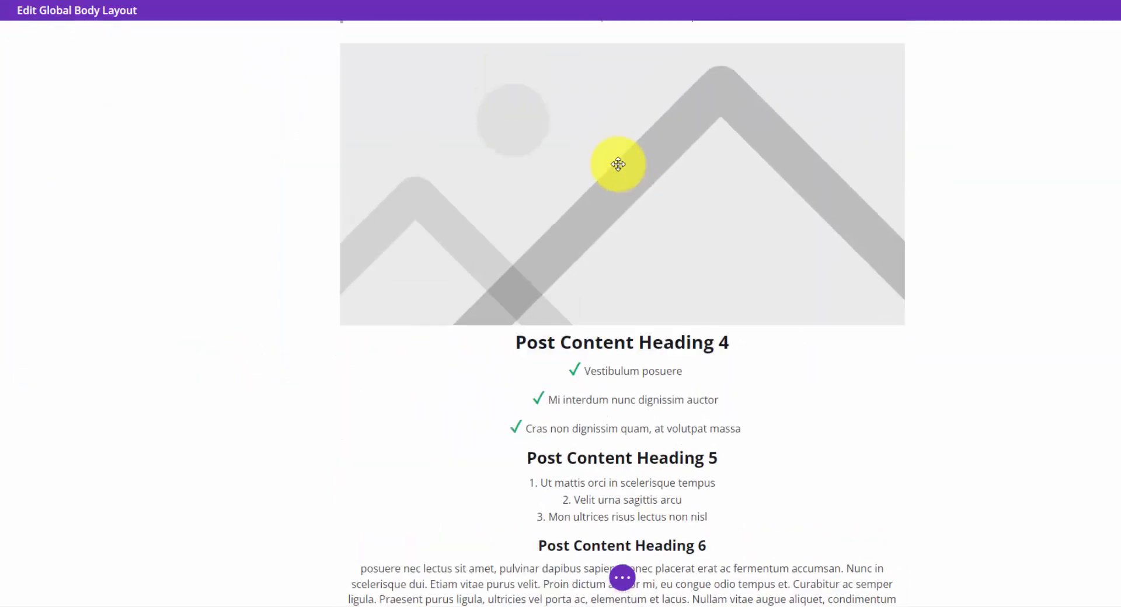
pyautogui.scroll(5, 634, 172)
pyautogui.scroll(2, 634, 172)
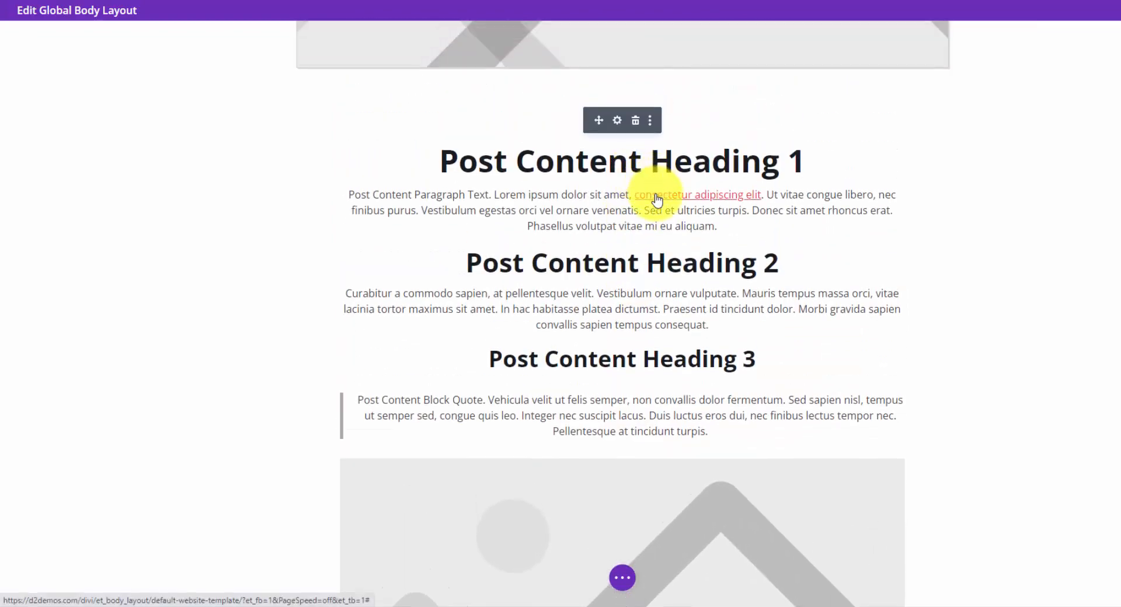
pyautogui.scroll(-6, 650, 195)
pyautogui.scroll(-3, 652, 198)
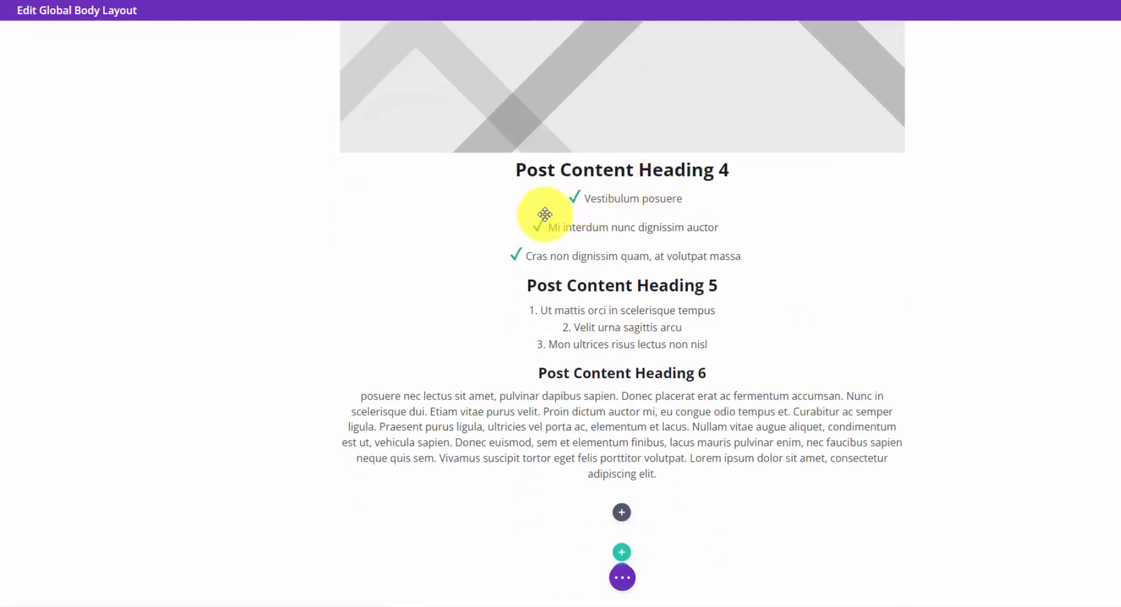
pyautogui.scroll(-1, 576, 215)
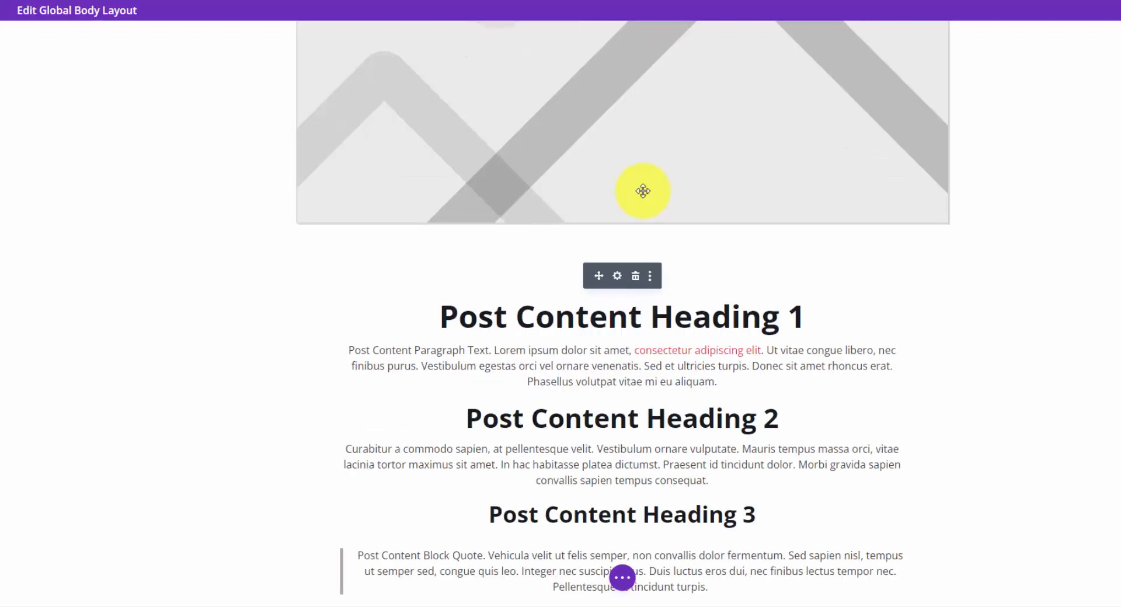
pyautogui.scroll(-4, 675, 313)
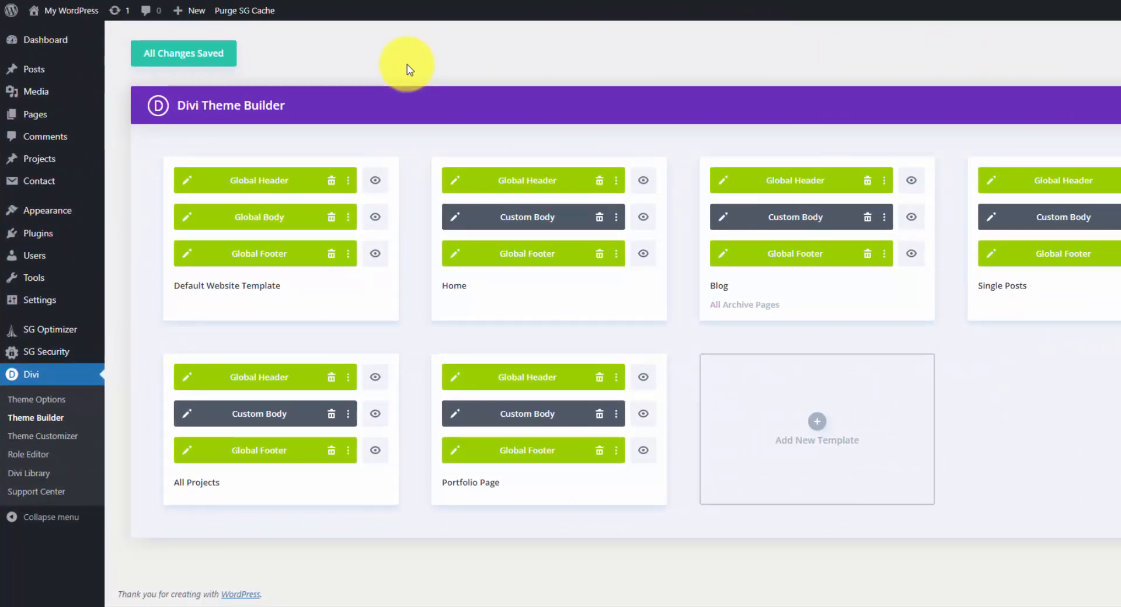
# Open the Home template's custom body layout, examine the Request Call button's link URL and target, and close its settings.
pyautogui.click(455, 218)
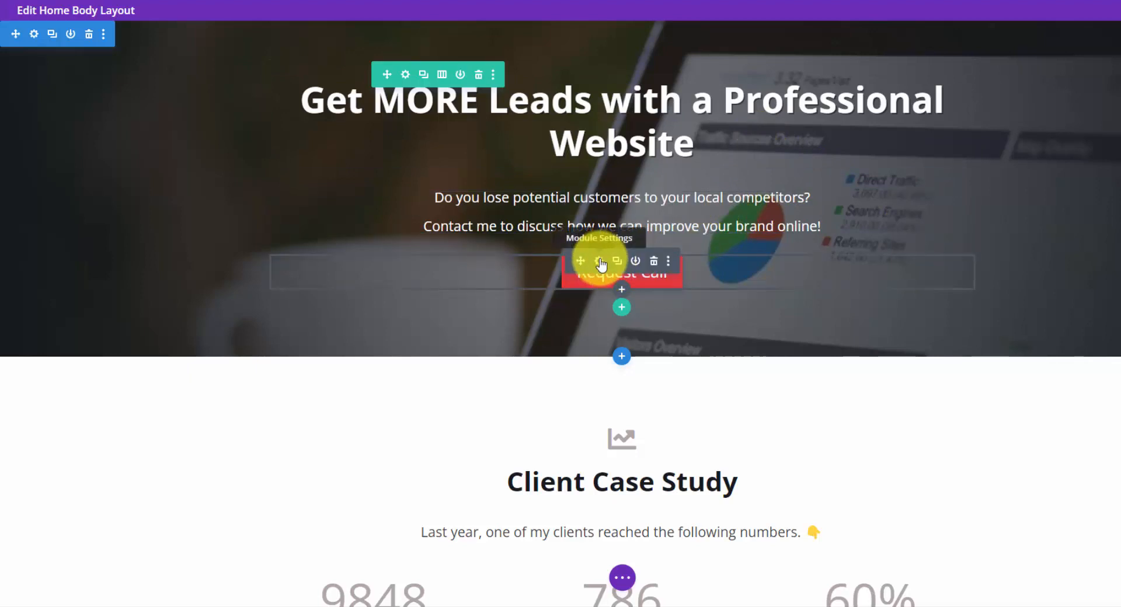
pyautogui.click(599, 262)
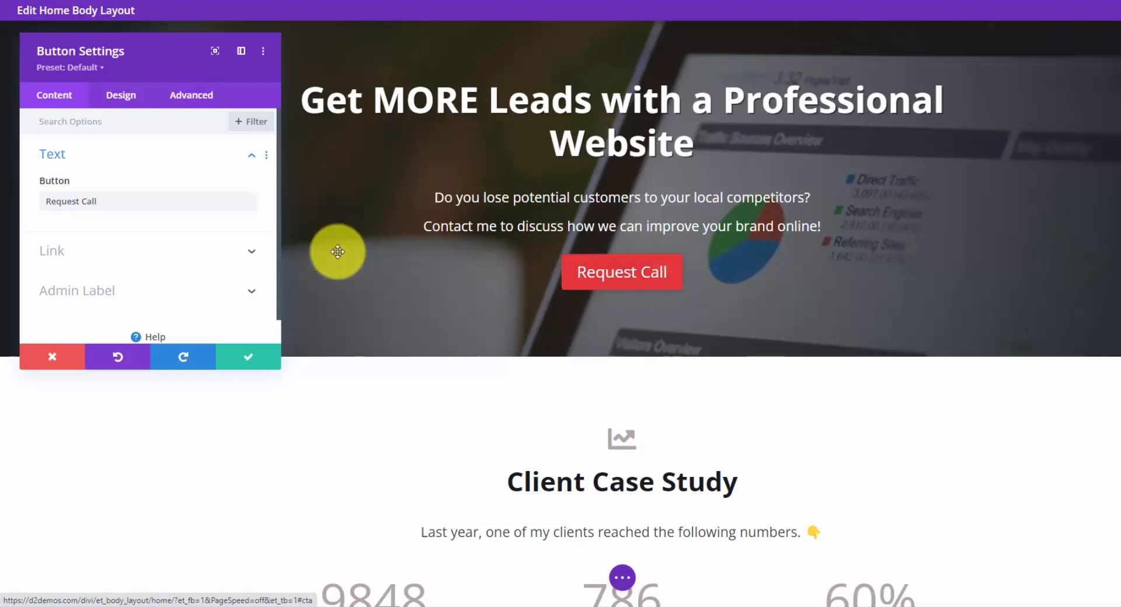
pyautogui.click(117, 250)
pyautogui.scroll(-1, 117, 246)
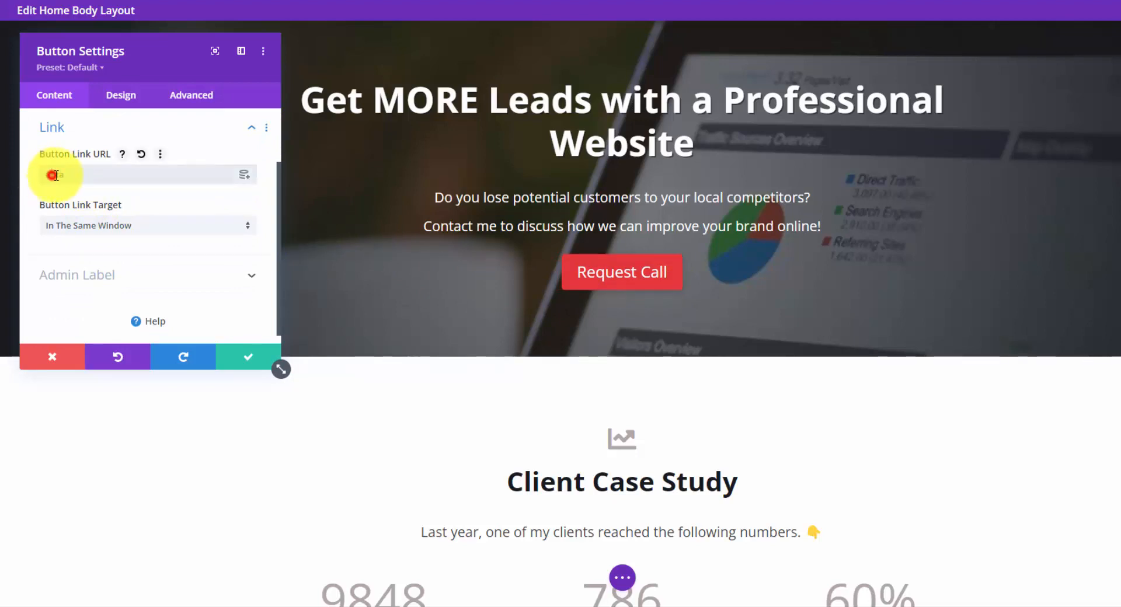
pyautogui.moveTo(52, 175); pyautogui.dragTo(79, 173)
pyautogui.click(52, 175)
pyautogui.moveTo(62, 173); pyautogui.dragTo(51, 176)
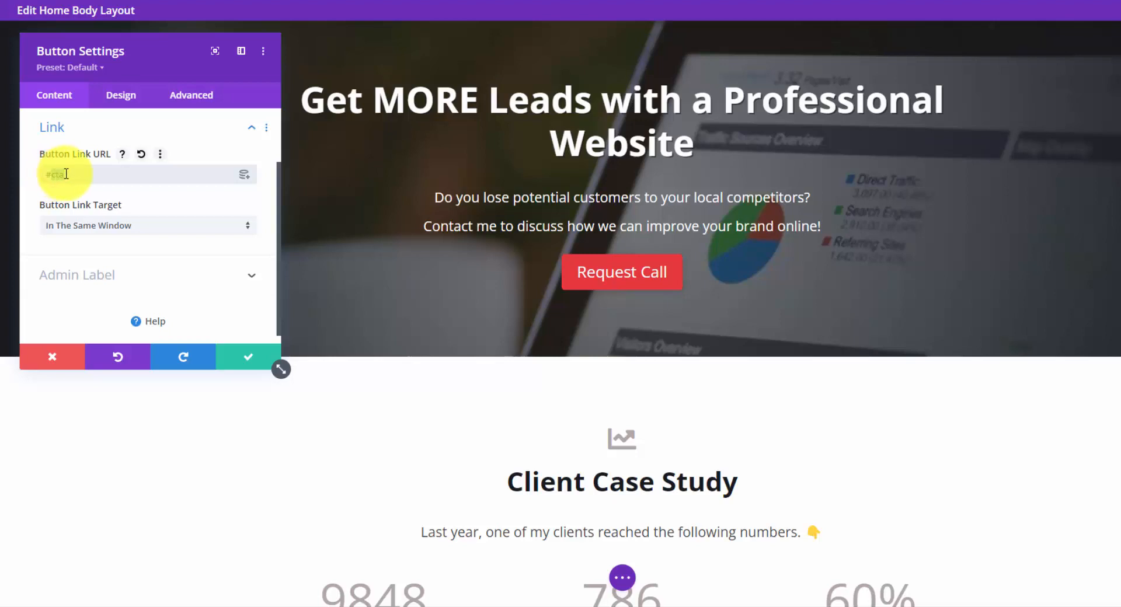
pyautogui.click(242, 361)
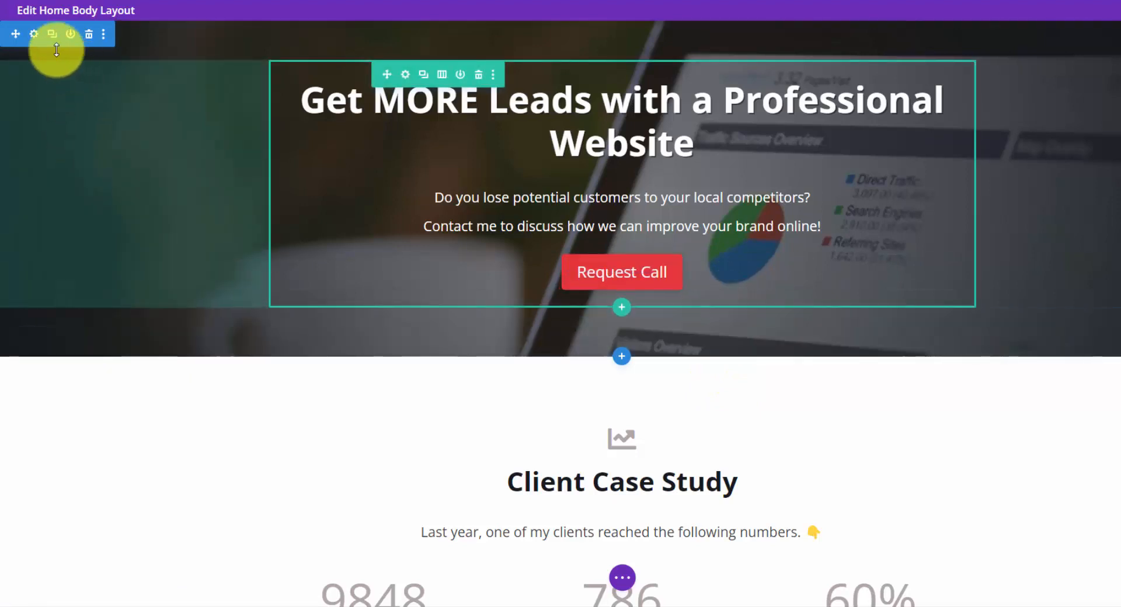
# Open the Home hero section's settings and examine its background gradient options down to the gradient placement setting.
pyautogui.click(35, 36)
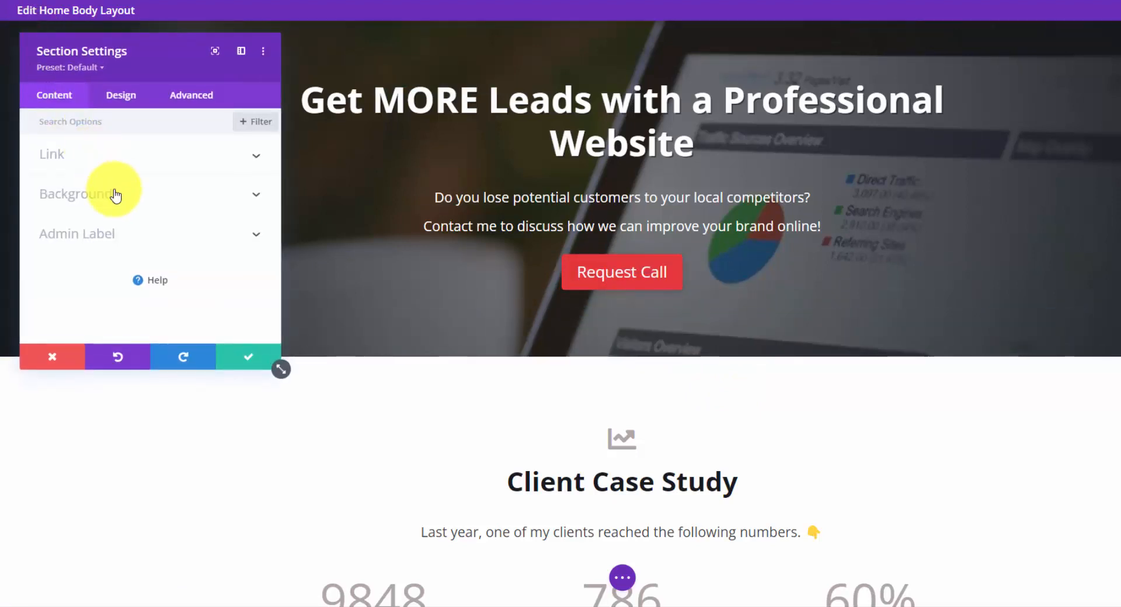
pyautogui.click(236, 200)
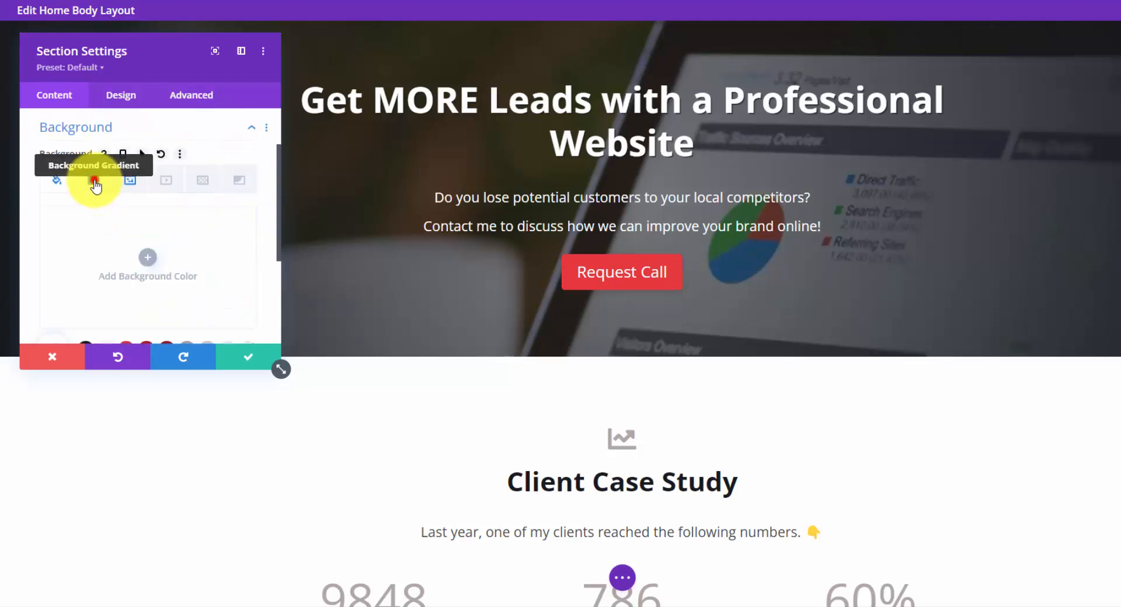
pyautogui.click(95, 185)
pyautogui.scroll(-2, 155, 225)
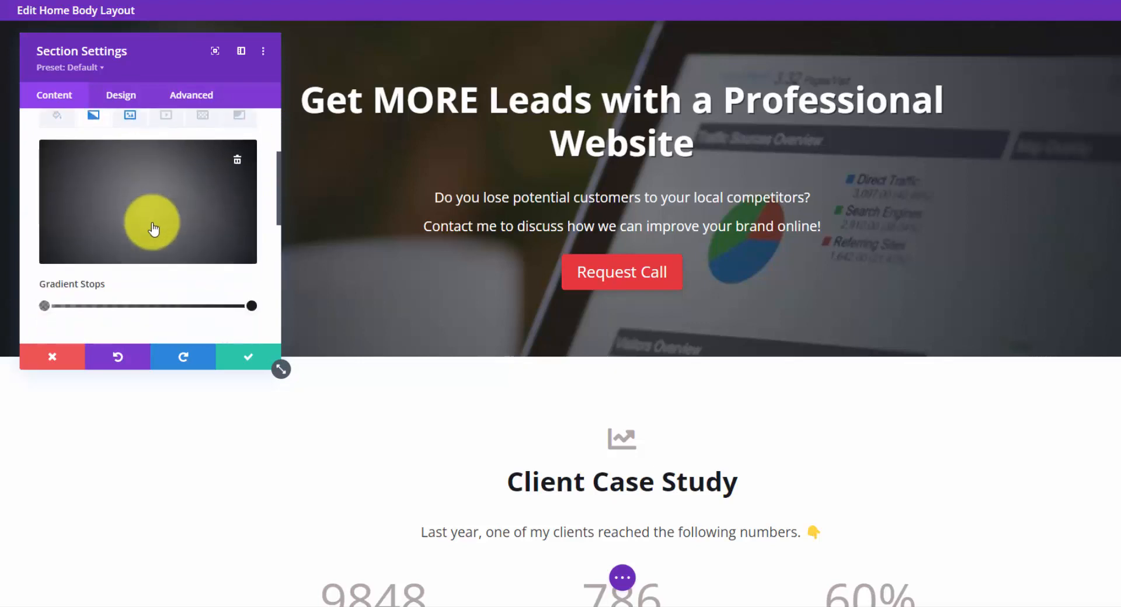
pyautogui.scroll(-5, 140, 181)
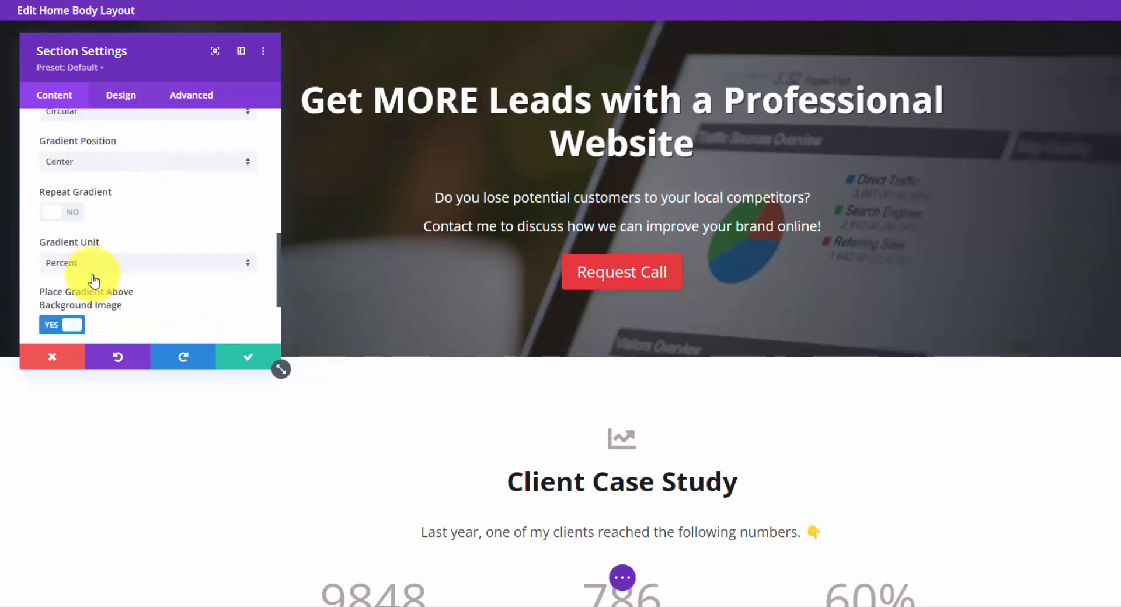
pyautogui.scroll(-2, 86, 309)
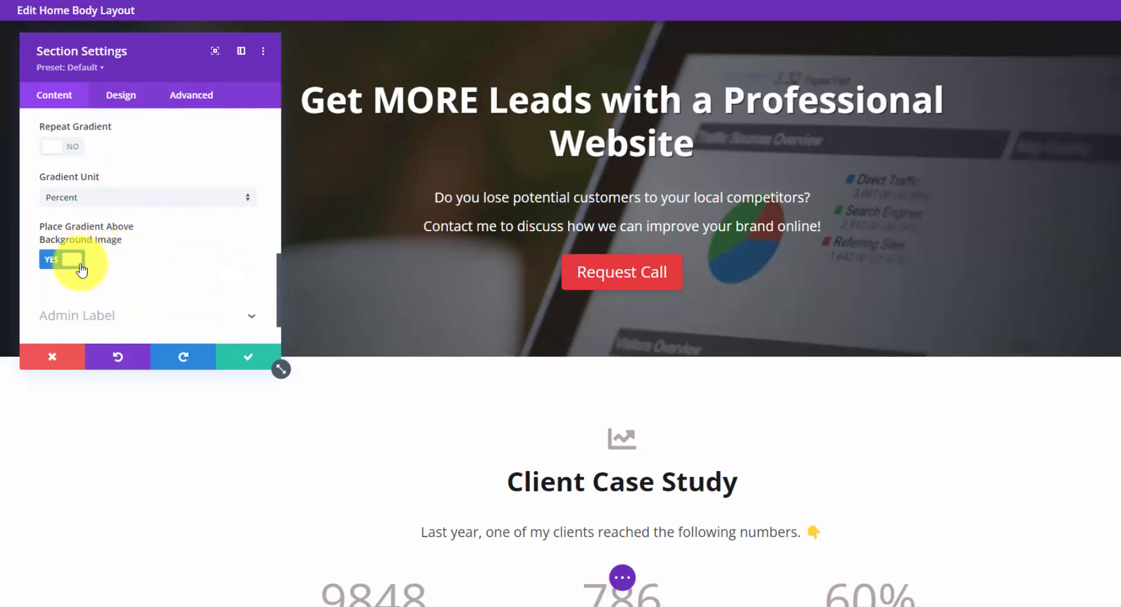
# Turn off placing the gradient above the hero's background image, turn it back on, and review the gradient type and stops.
pyautogui.click(75, 265)
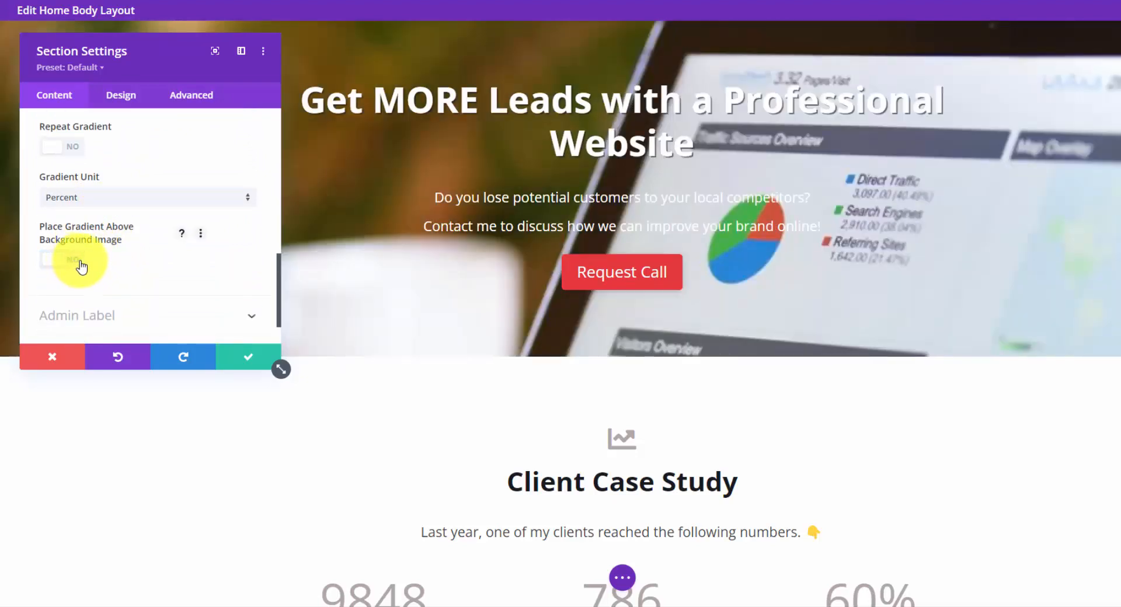
pyautogui.click(69, 263)
pyautogui.scroll(2, 130, 230)
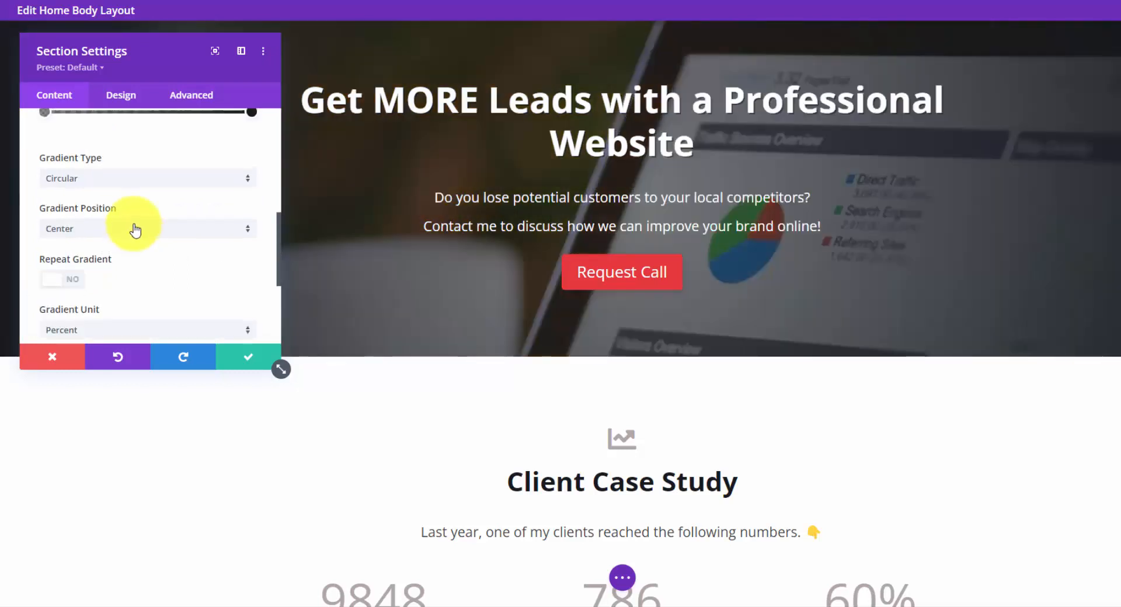
pyautogui.scroll(1, 130, 230)
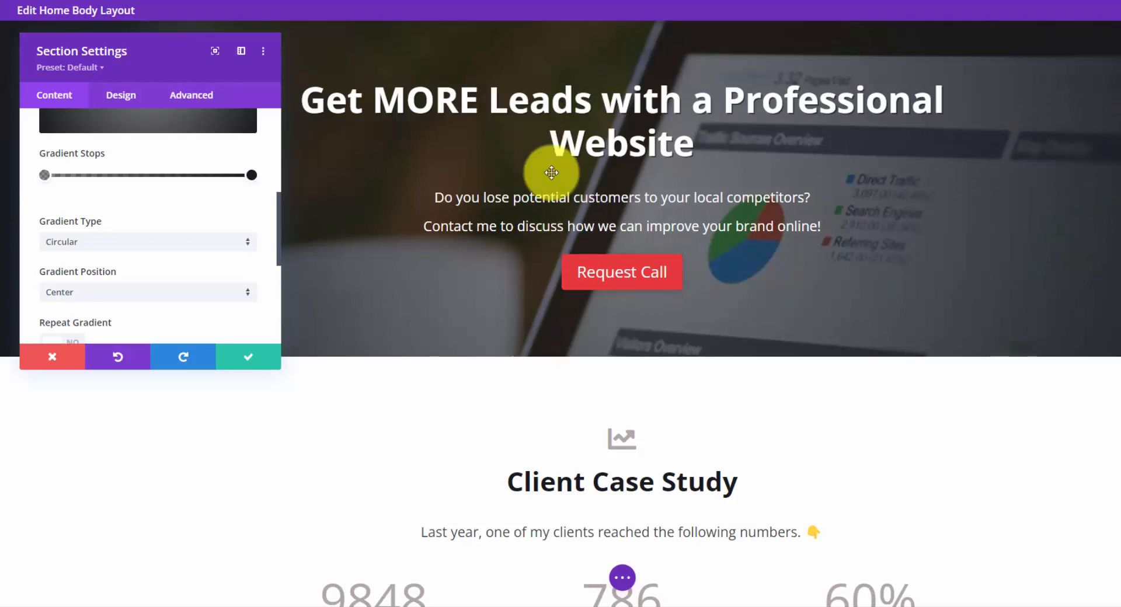
# Close the hero section's settings and examine the title and number fields of the Website Visits counter under Client Case Study.
pyautogui.click(248, 357)
pyautogui.scroll(-5, 388, 305)
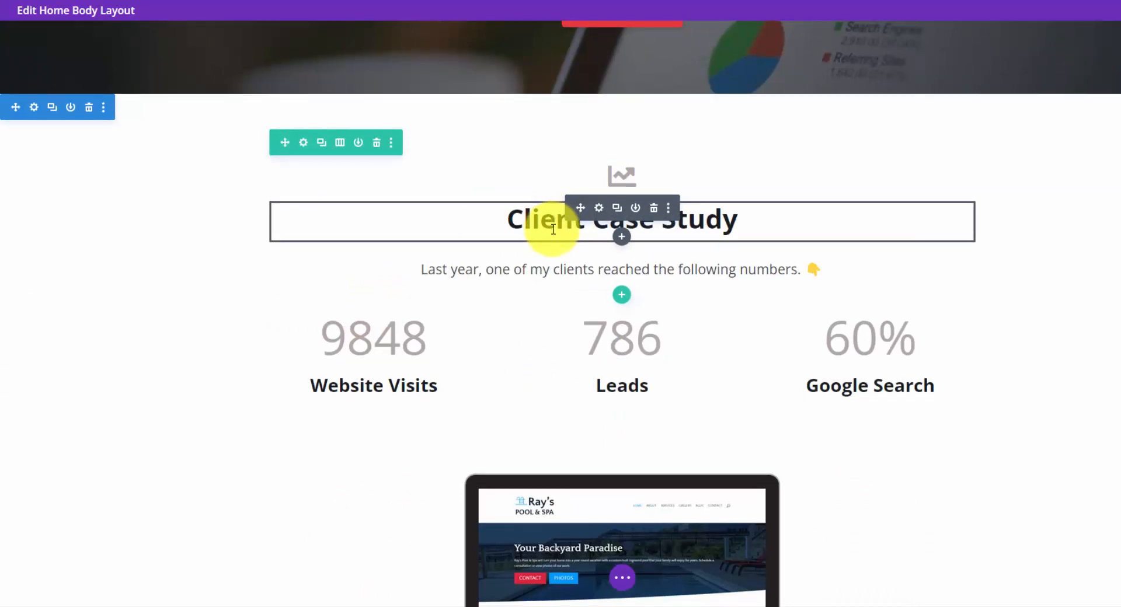
pyautogui.scroll(-1, 545, 233)
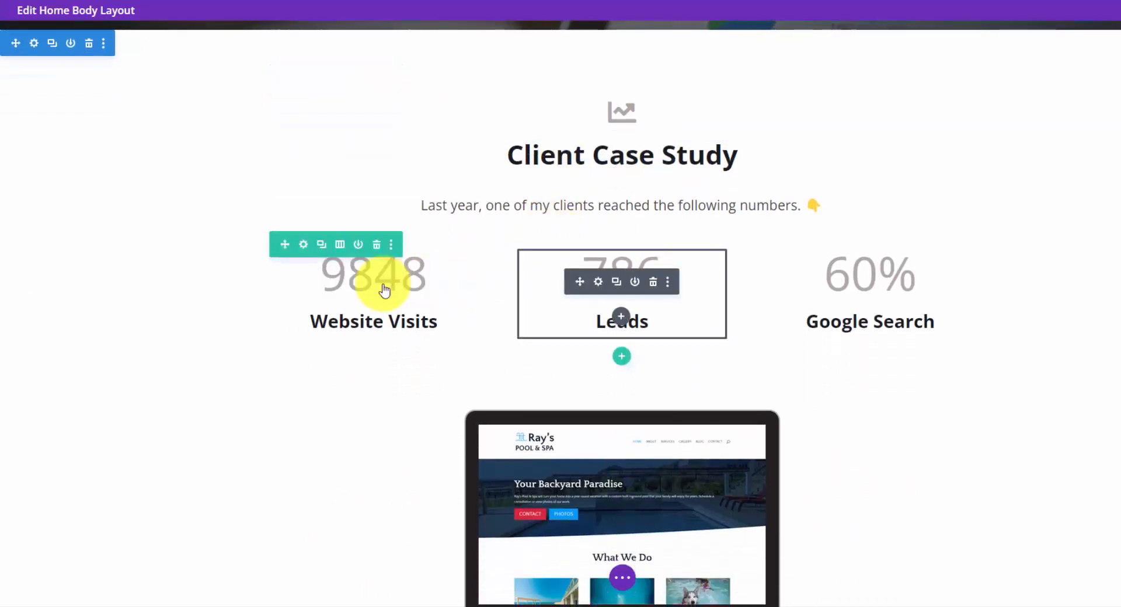
pyautogui.click(350, 281)
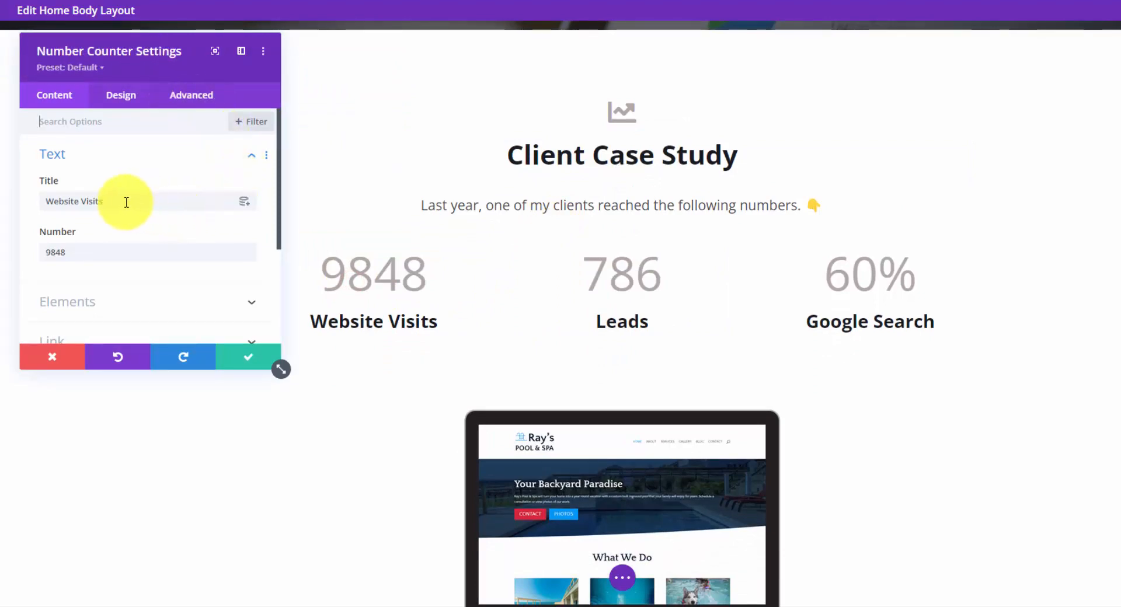
pyautogui.click(113, 245)
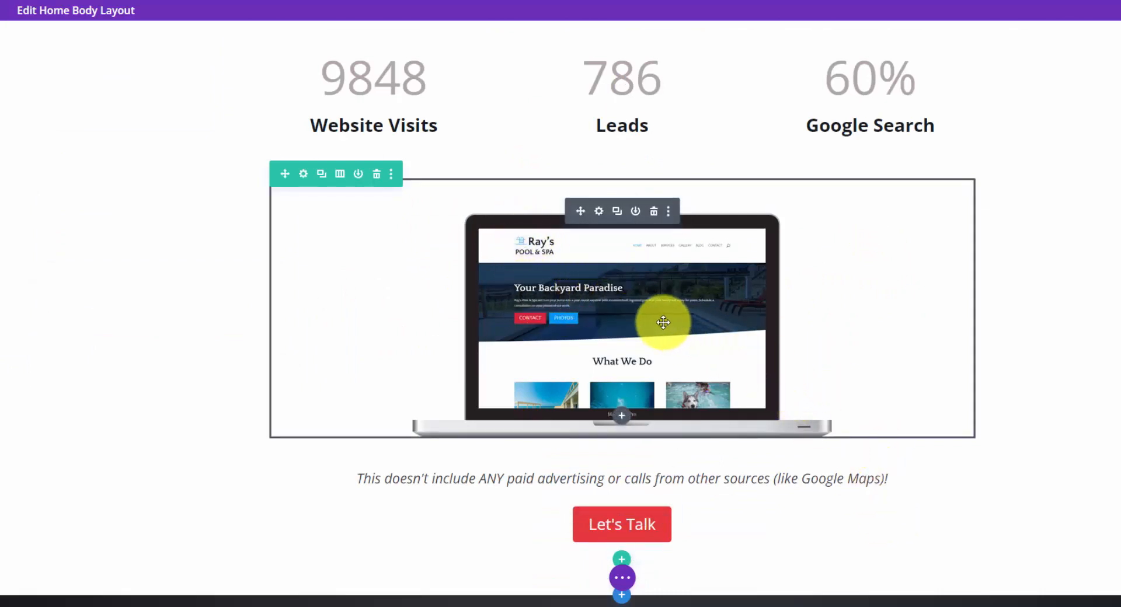
# Review the Home body layout down to the Why Choose Me? section, preview it in tablet view, and return to desktop view.
pyautogui.scroll(-3, 669, 295)
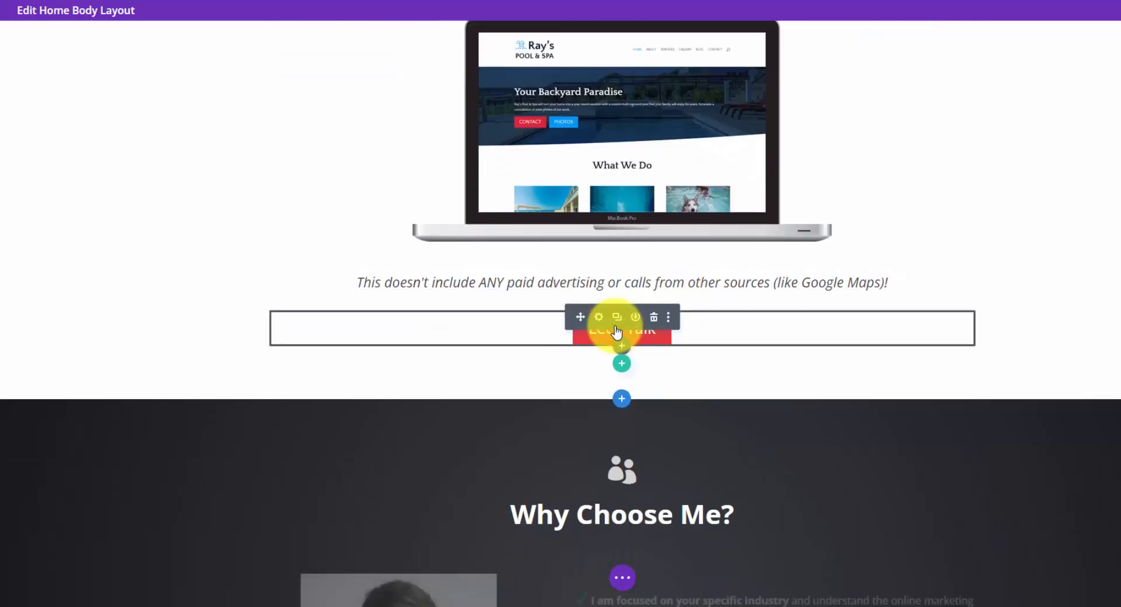
pyautogui.scroll(-3, 621, 320)
pyautogui.scroll(-2, 621, 320)
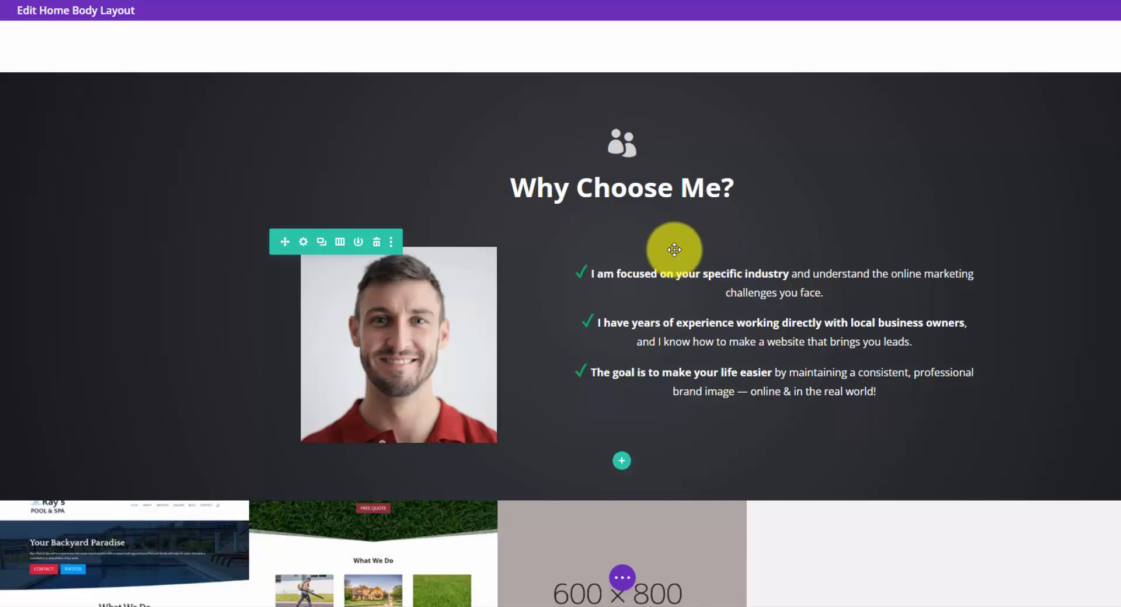
pyautogui.click(133, 276)
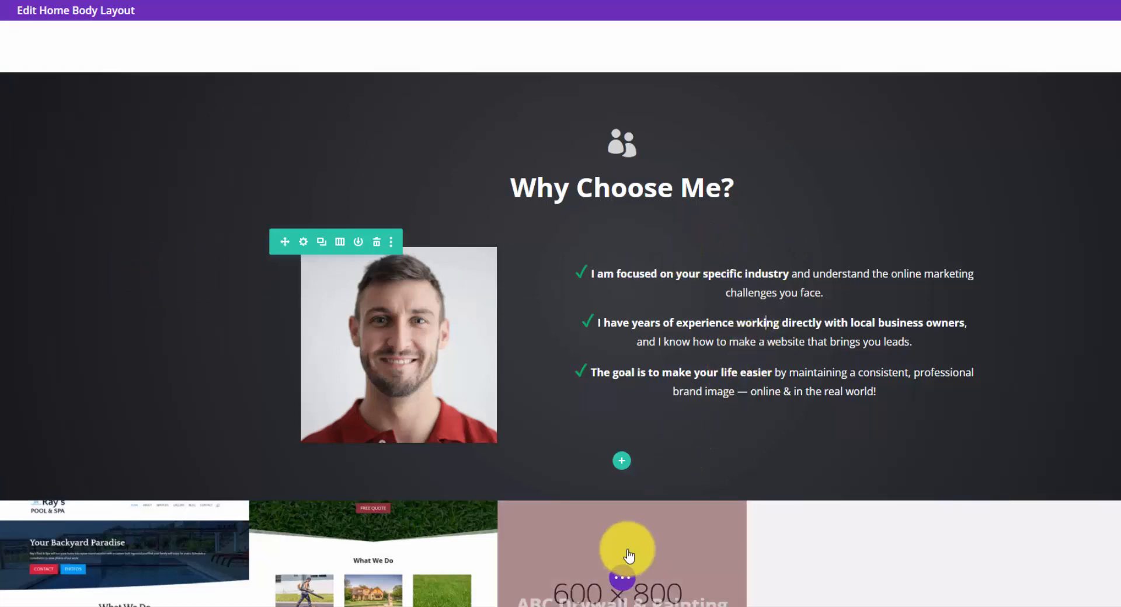
pyautogui.click(622, 577)
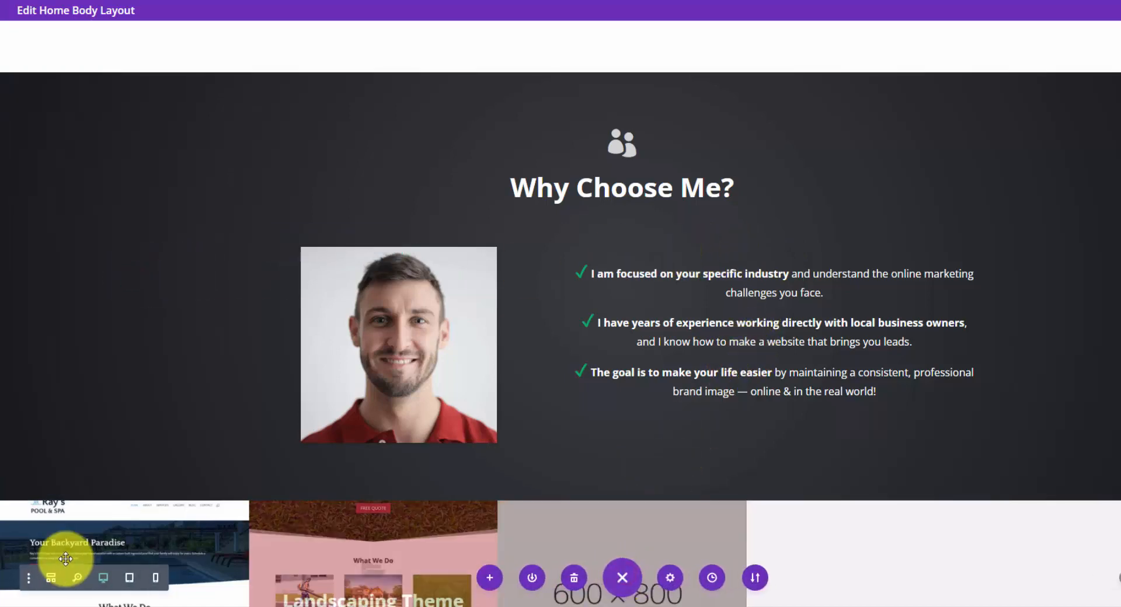
pyautogui.click(129, 577)
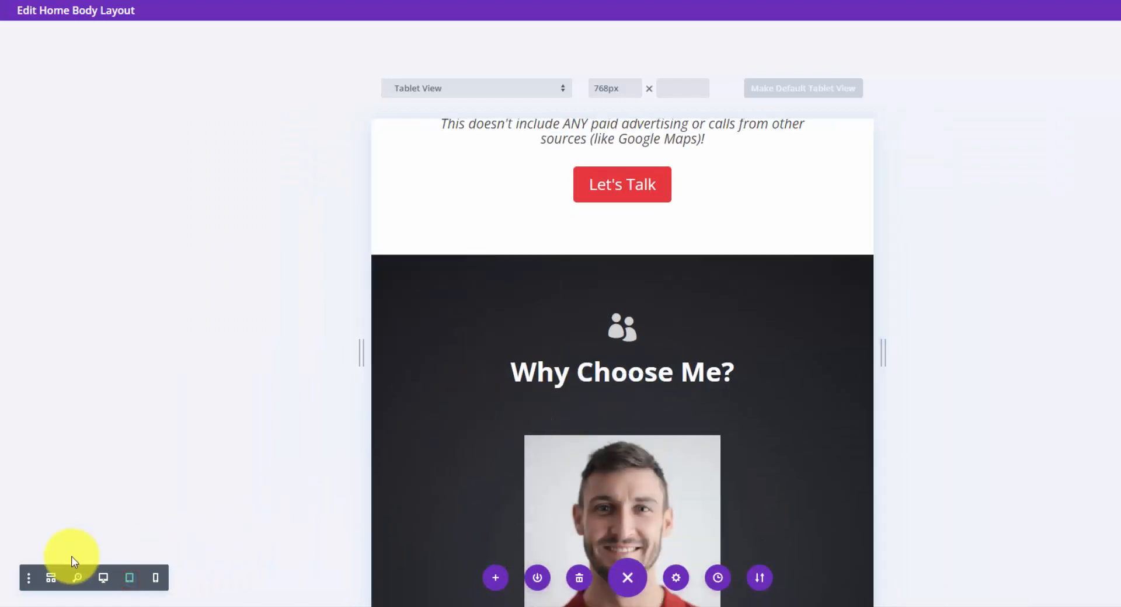
pyautogui.click(104, 577)
# Examine the bulleted text content of the Why Choose Me? checkmark list in its settings, and close them.
pyautogui.scroll(-5, 388, 368)
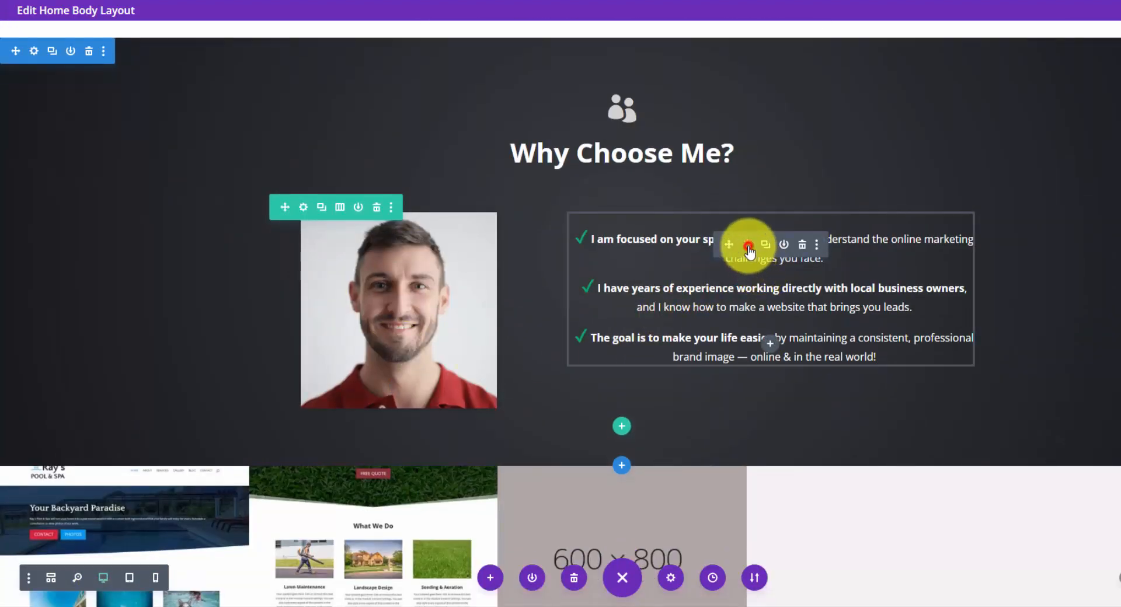
pyautogui.click(748, 245)
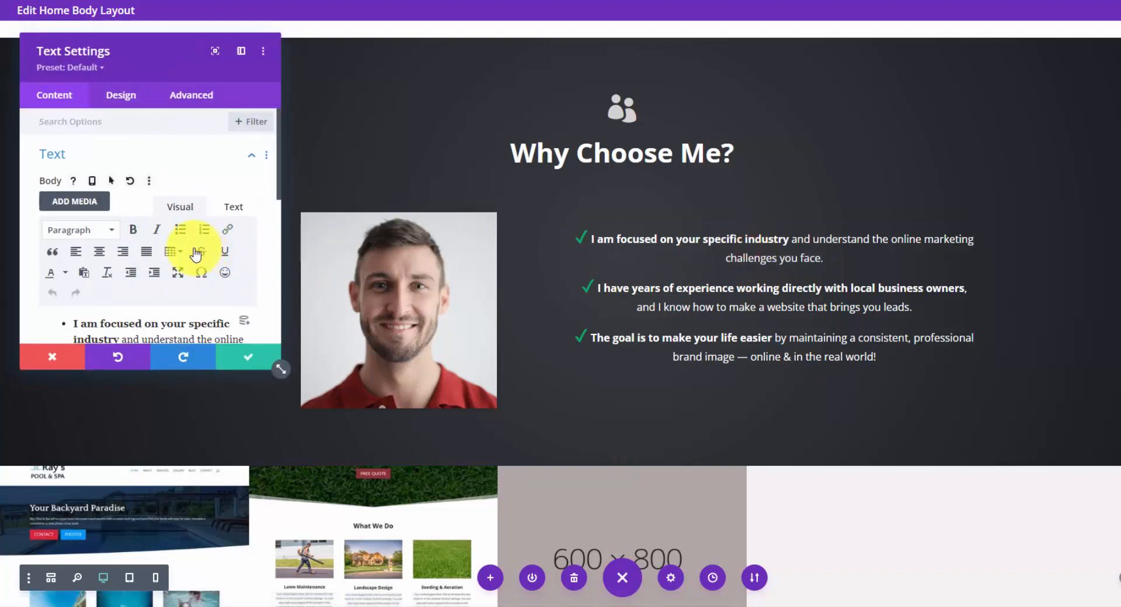
pyautogui.scroll(-3, 146, 251)
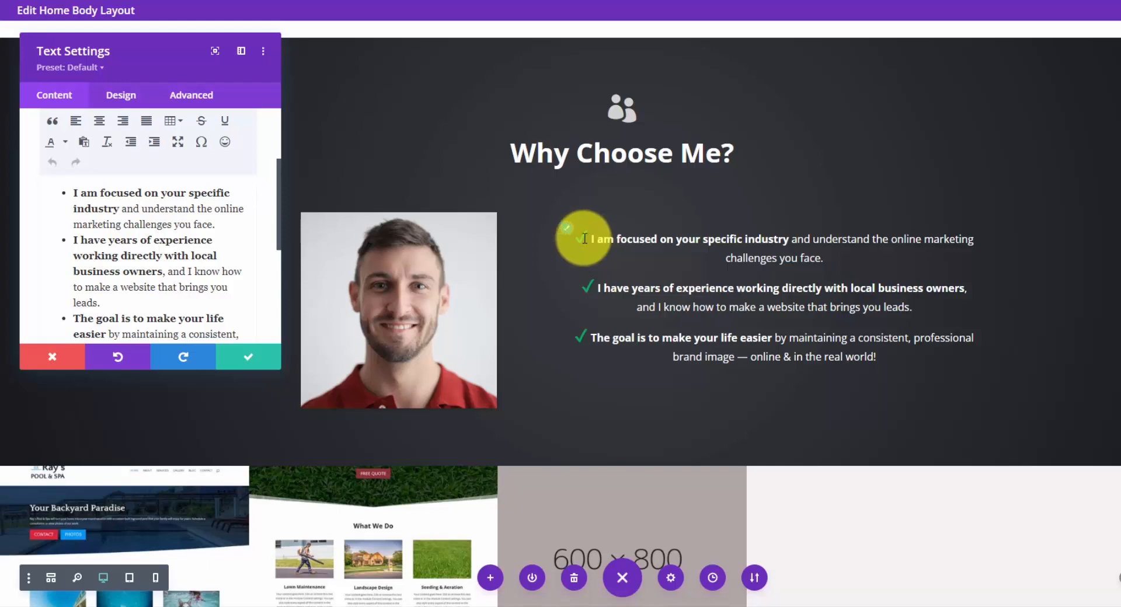
pyautogui.click(246, 357)
# Inspect the settings of the fullwidth section below Why Choose Me? and of its portfolio module, closing each one.
pyautogui.scroll(-2, 227, 414)
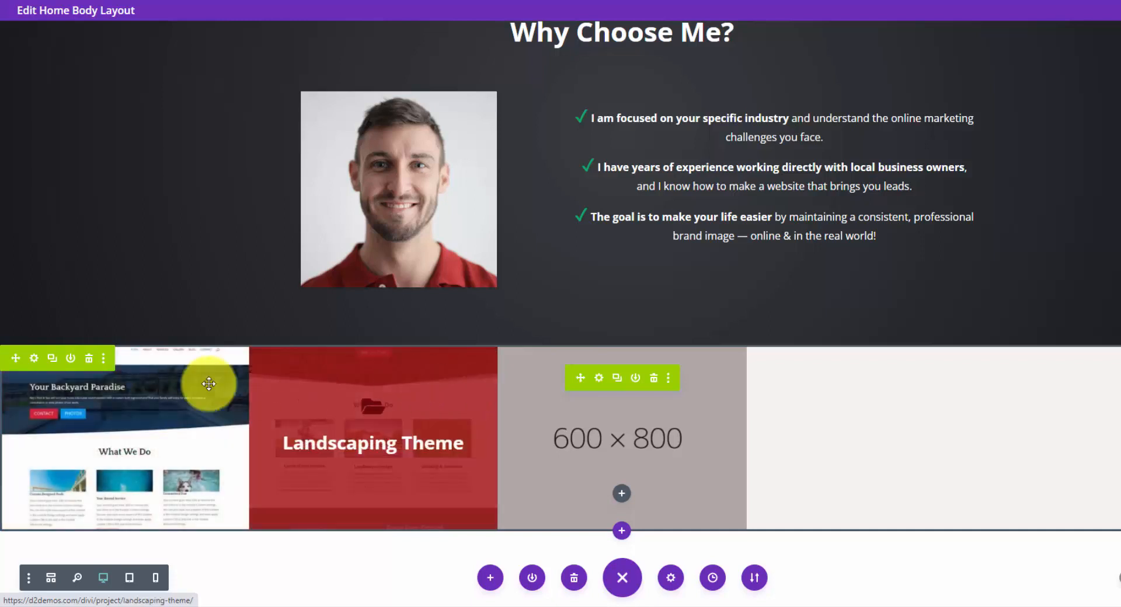
pyautogui.click(35, 358)
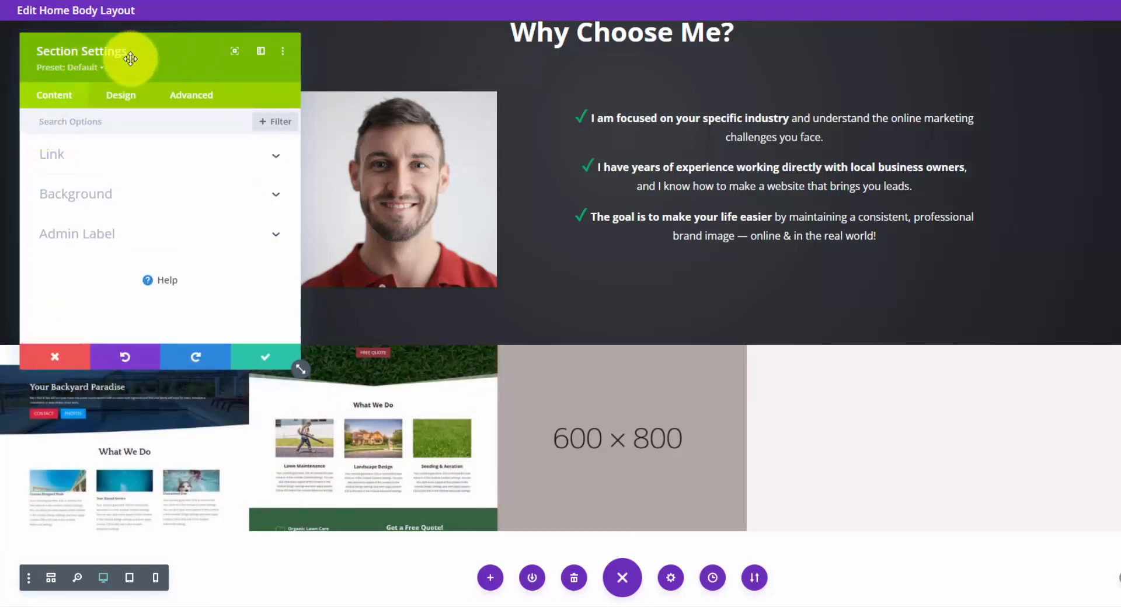
pyautogui.click(263, 358)
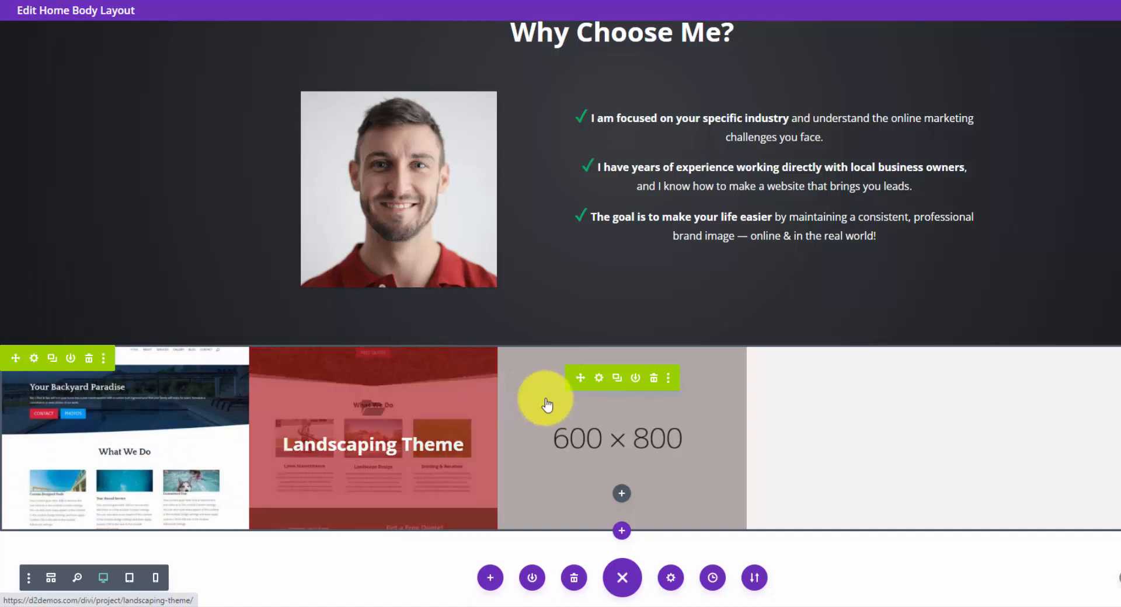
pyautogui.click(599, 378)
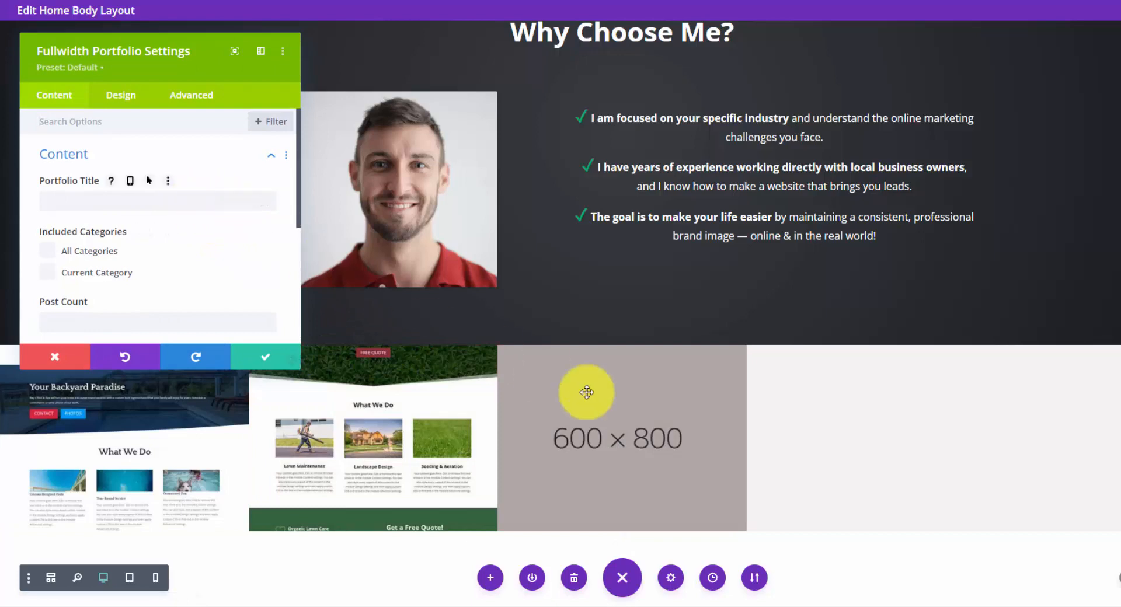
pyautogui.click(260, 357)
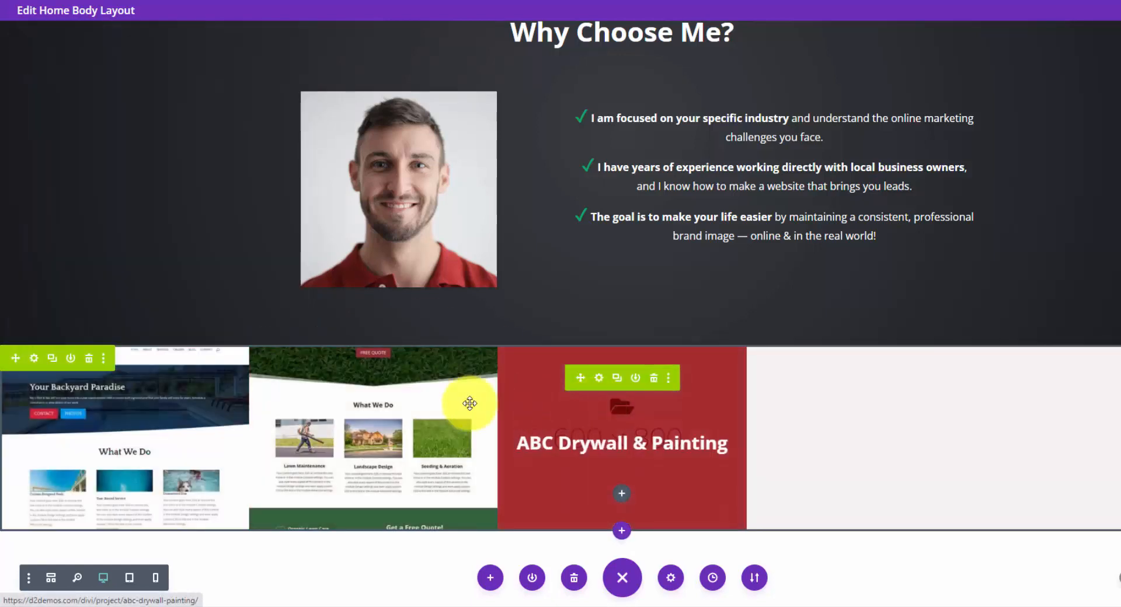
# Reopen the Fullwidth Portfolio settings and examine the title and date elements, the Carousel and Grid layout choices, and the overlay colors.
pyautogui.click(598, 378)
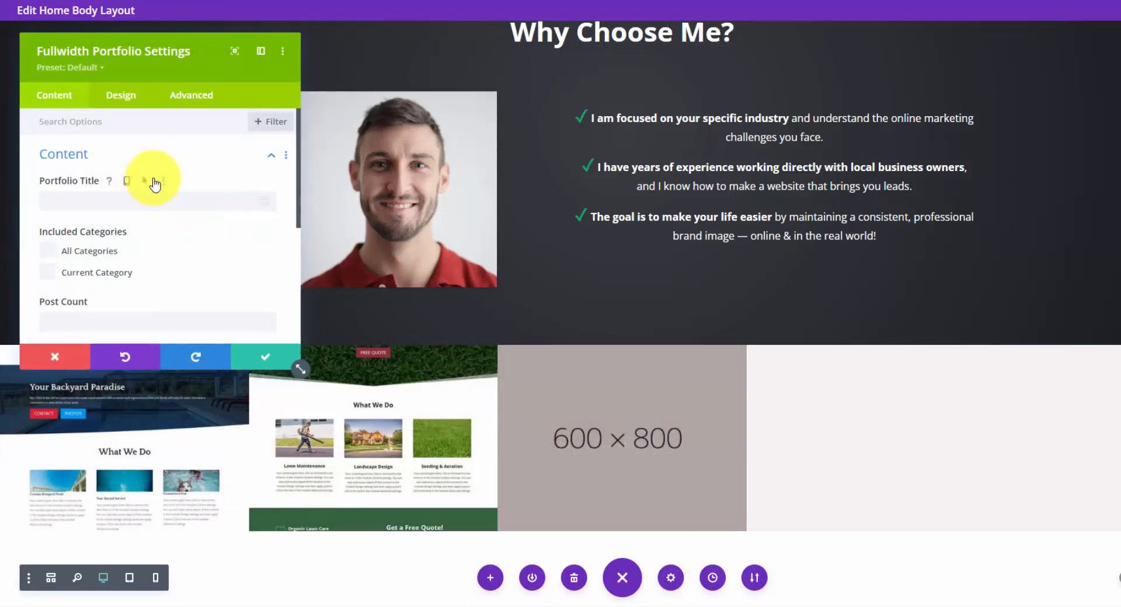
pyautogui.scroll(-5, 163, 163)
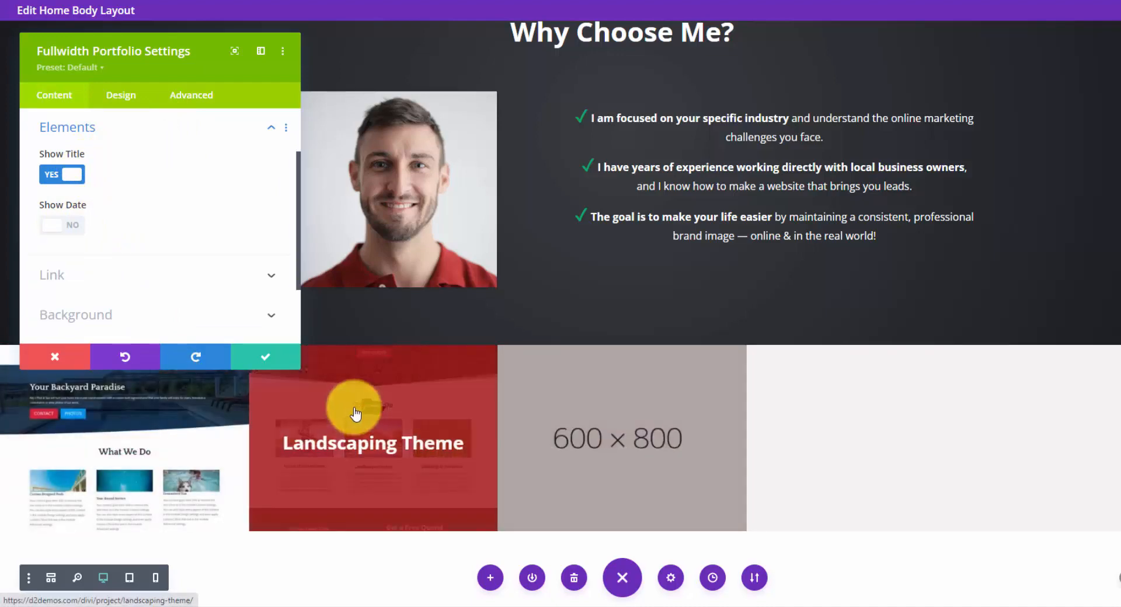
pyautogui.click(122, 95)
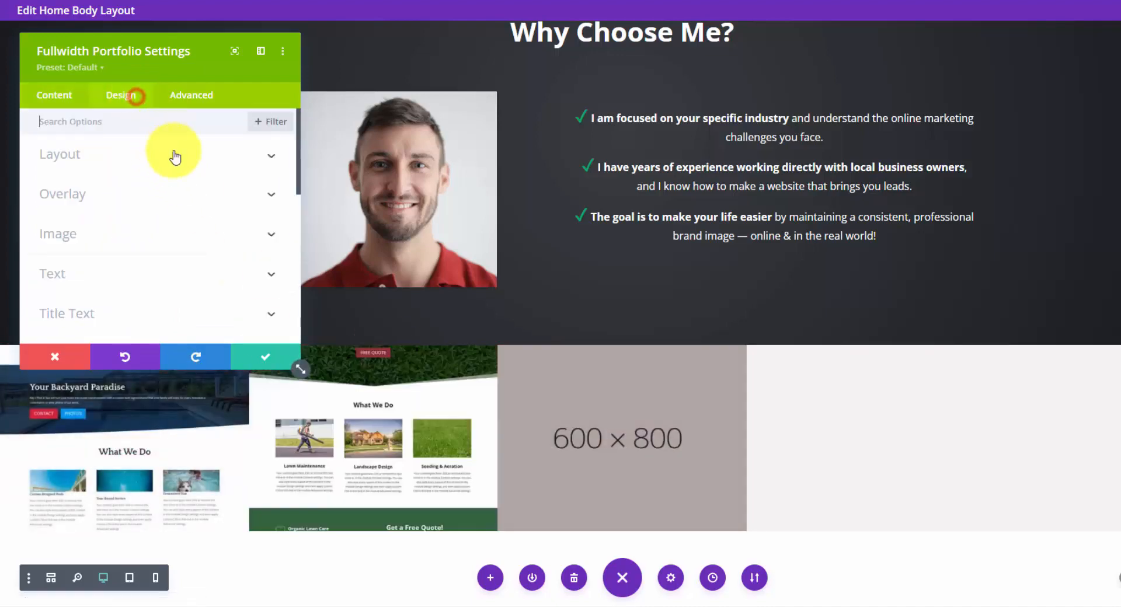
pyautogui.click(191, 157)
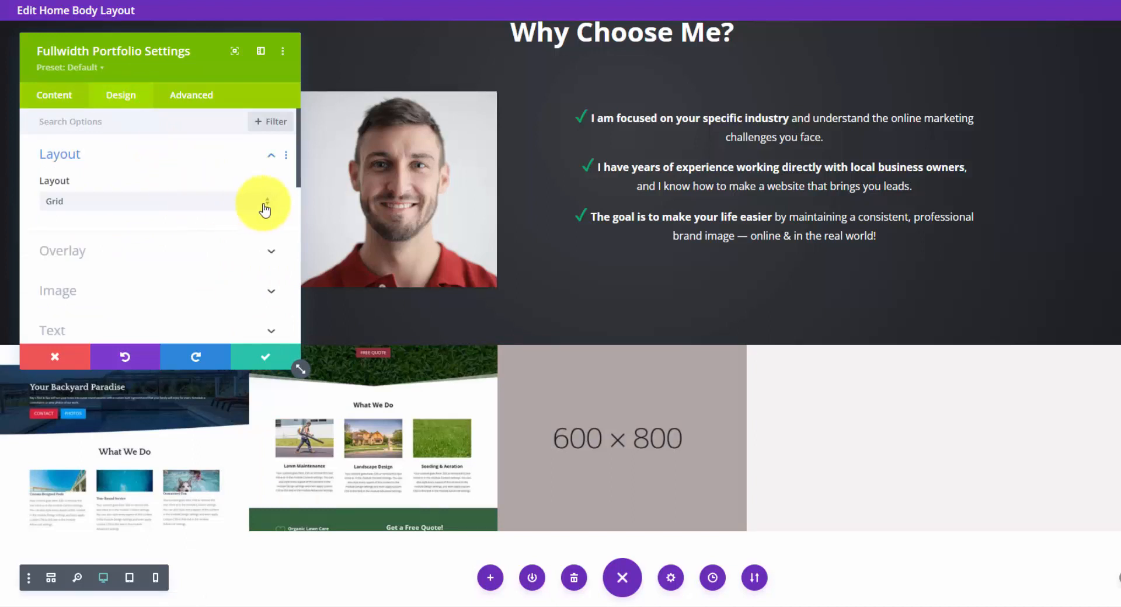
pyautogui.click(266, 206)
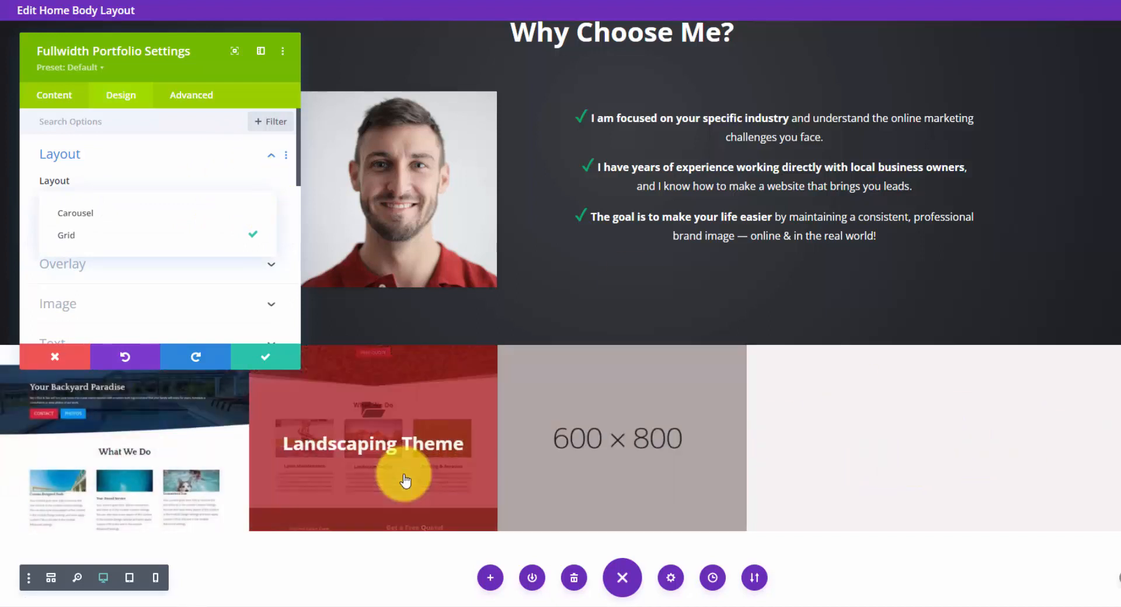
pyautogui.click(272, 188)
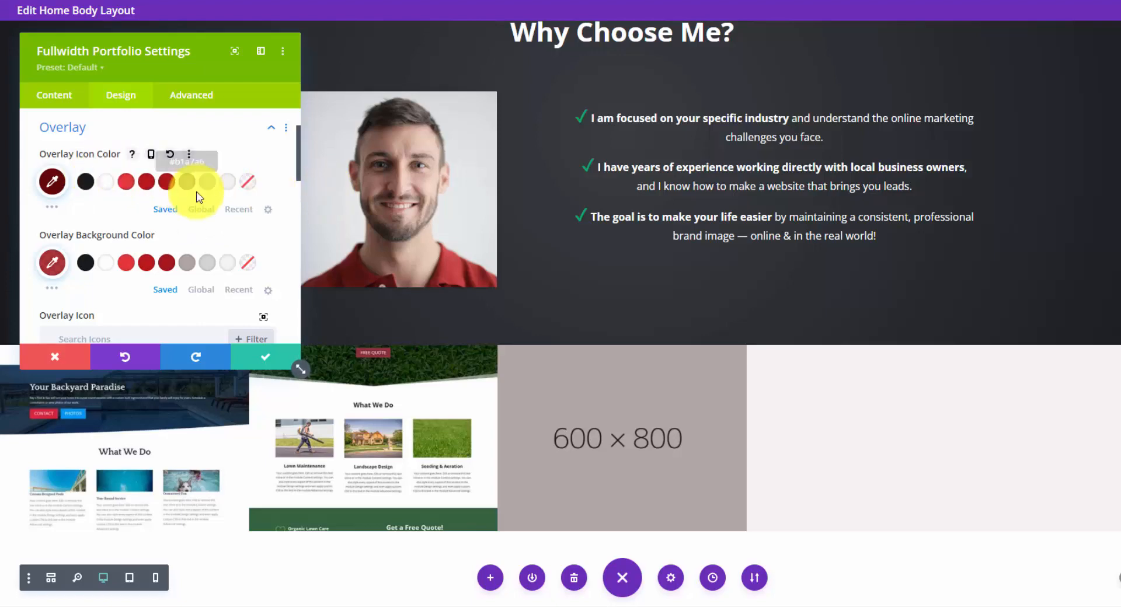
pyautogui.moveTo(388, 380)
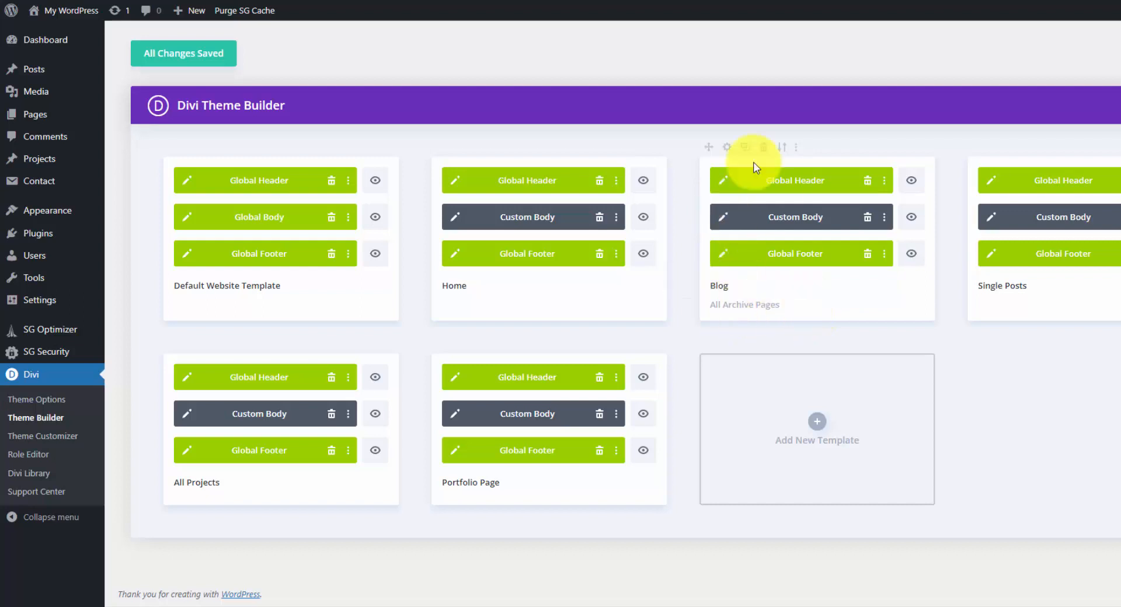
# Examine which pages and archives the Blog template is assigned to, close its settings, and open its custom body layout.
pyautogui.click(727, 148)
pyautogui.moveTo(806, 189)
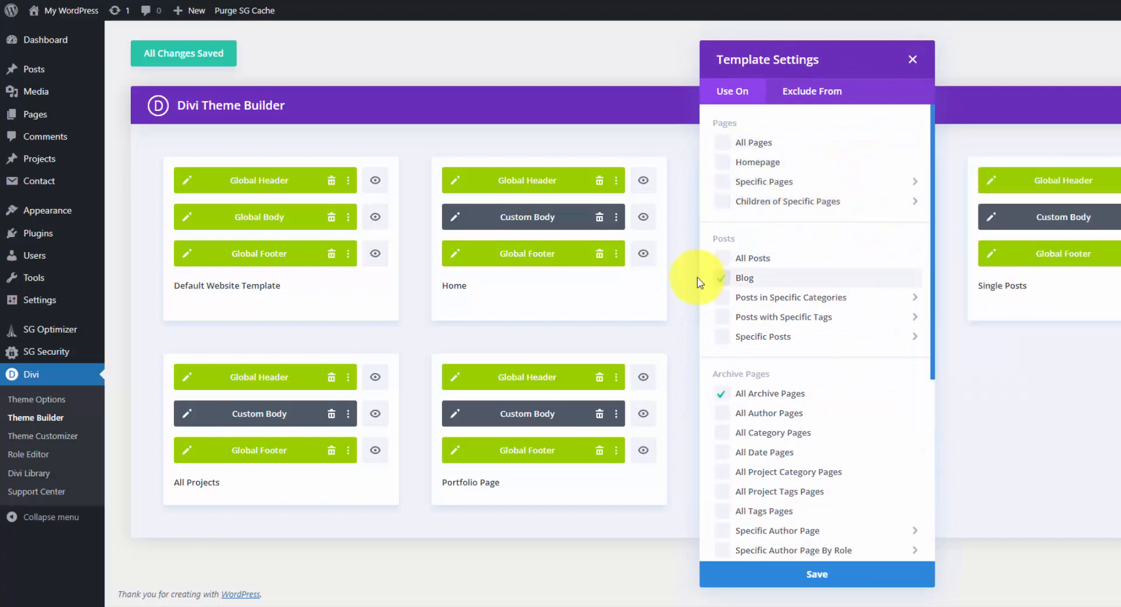
pyautogui.click(667, 55)
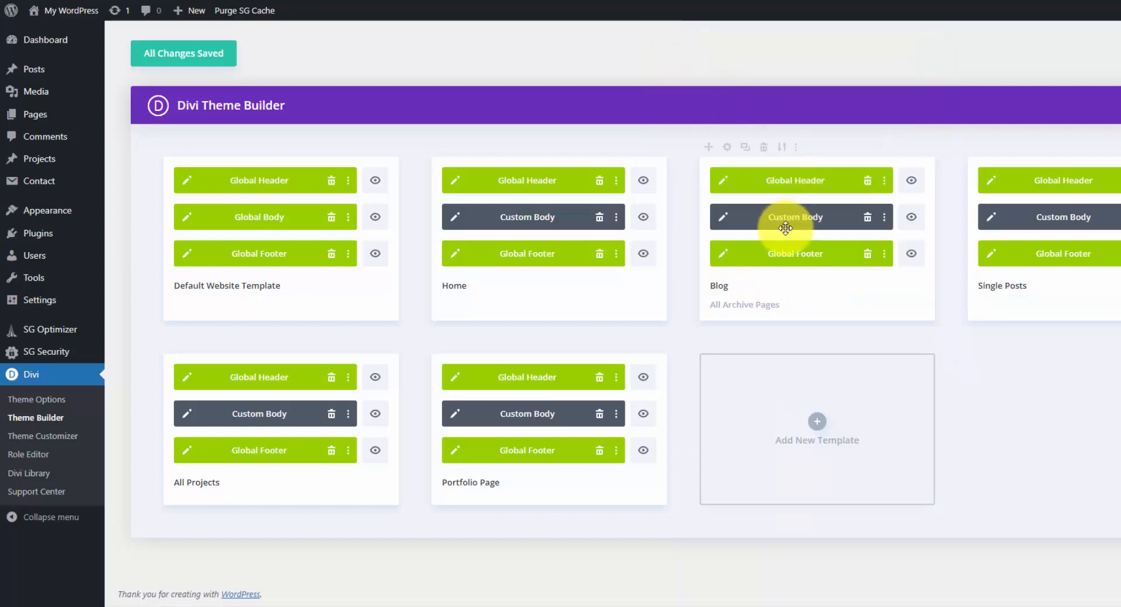
pyautogui.click(723, 218)
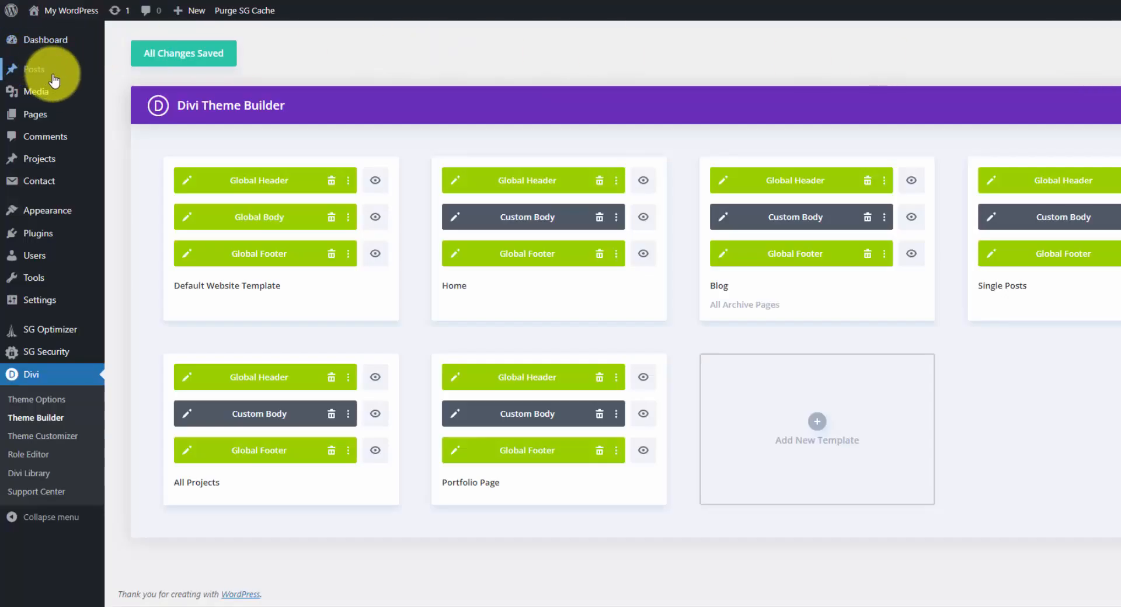
# Set the web design analytics tablet photo from the Media Library as the featured image of the "Hello world!" post and update the post.
pyautogui.moveTo(53, 76)
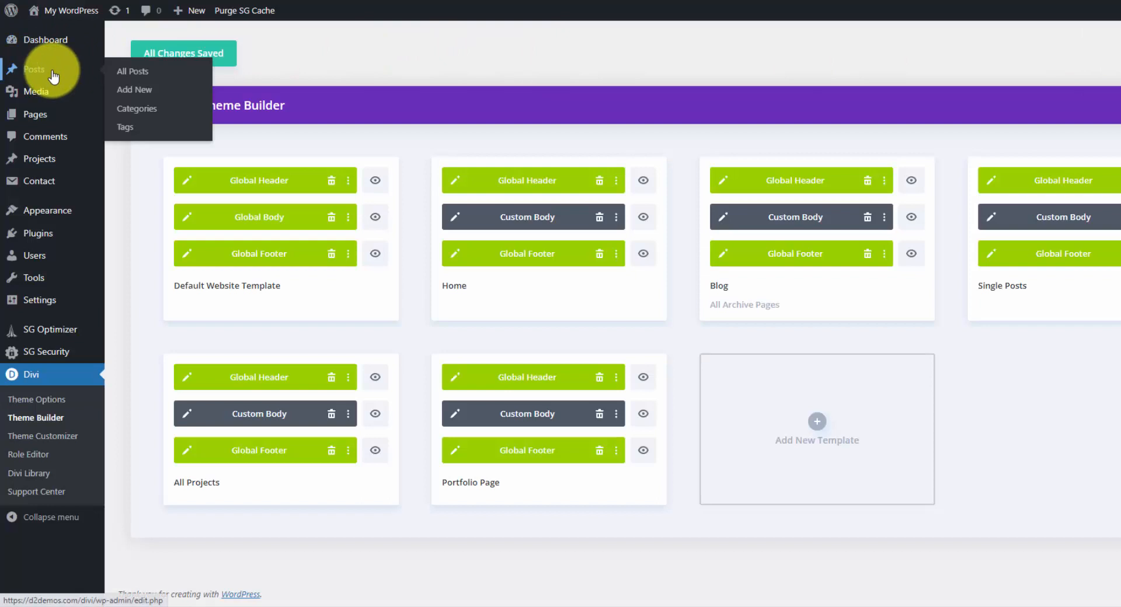
pyautogui.click(53, 75)
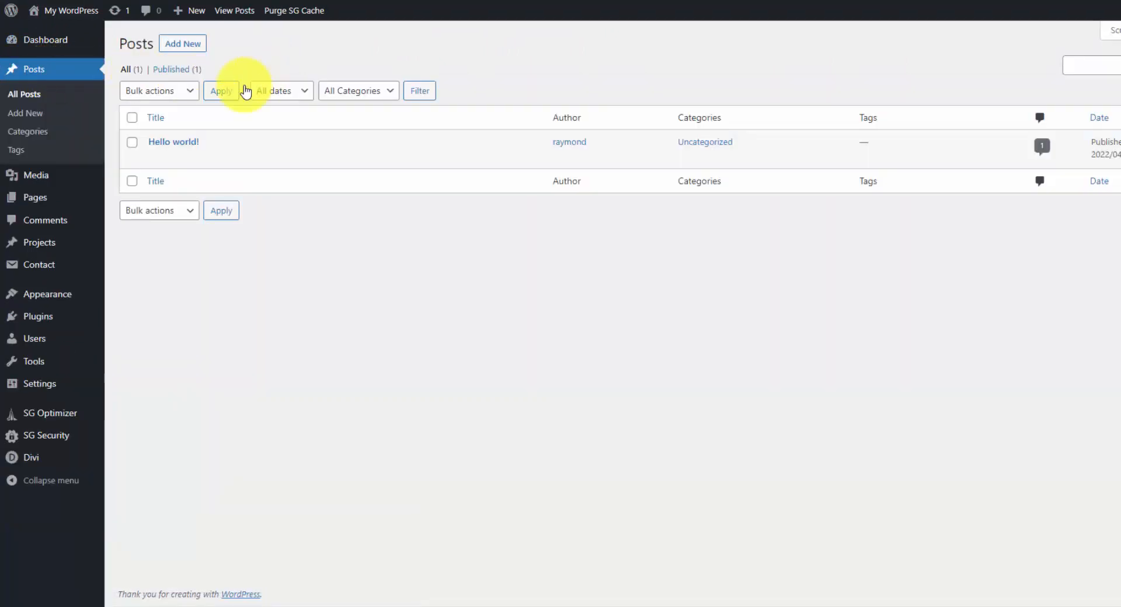
pyautogui.click(185, 145)
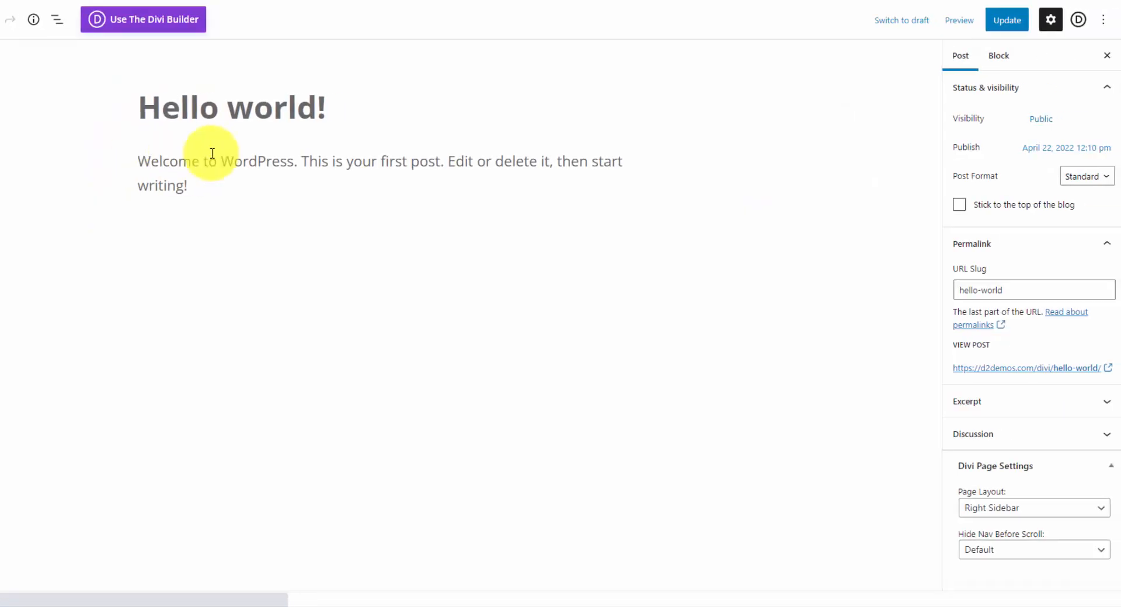
pyautogui.scroll(-3, 992, 321)
pyautogui.click(1048, 493)
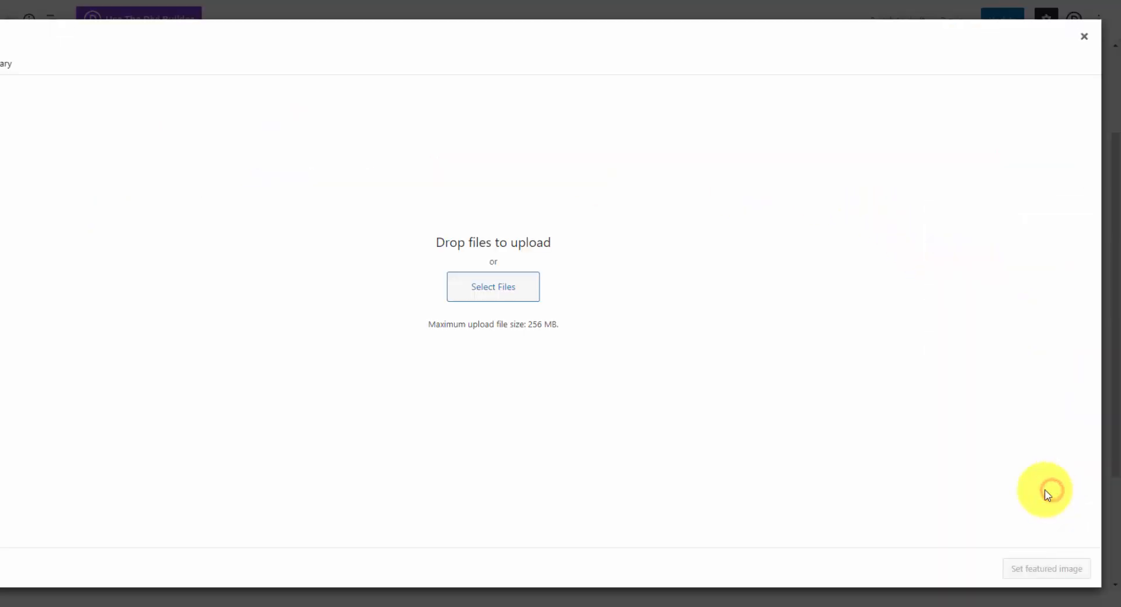
pyautogui.click(4, 63)
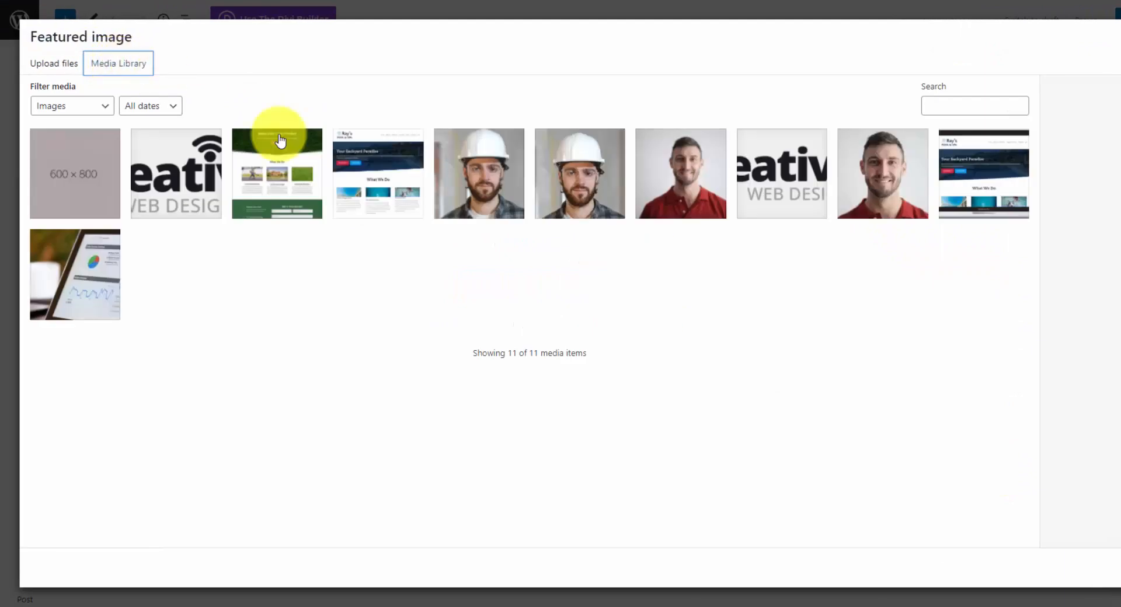
pyautogui.click(95, 251)
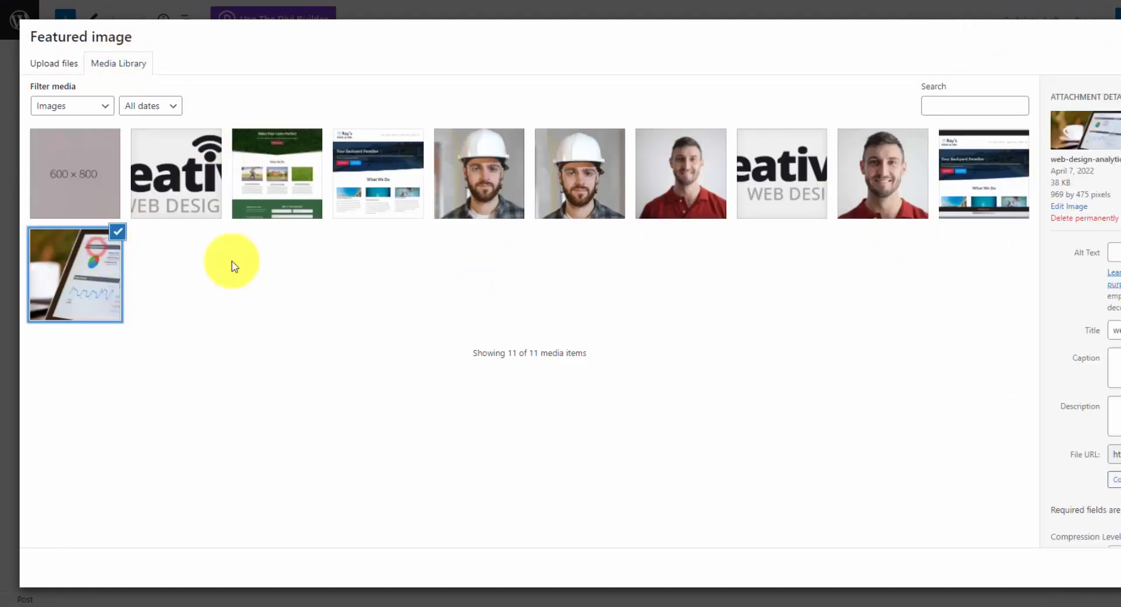
pyautogui.click(1075, 570)
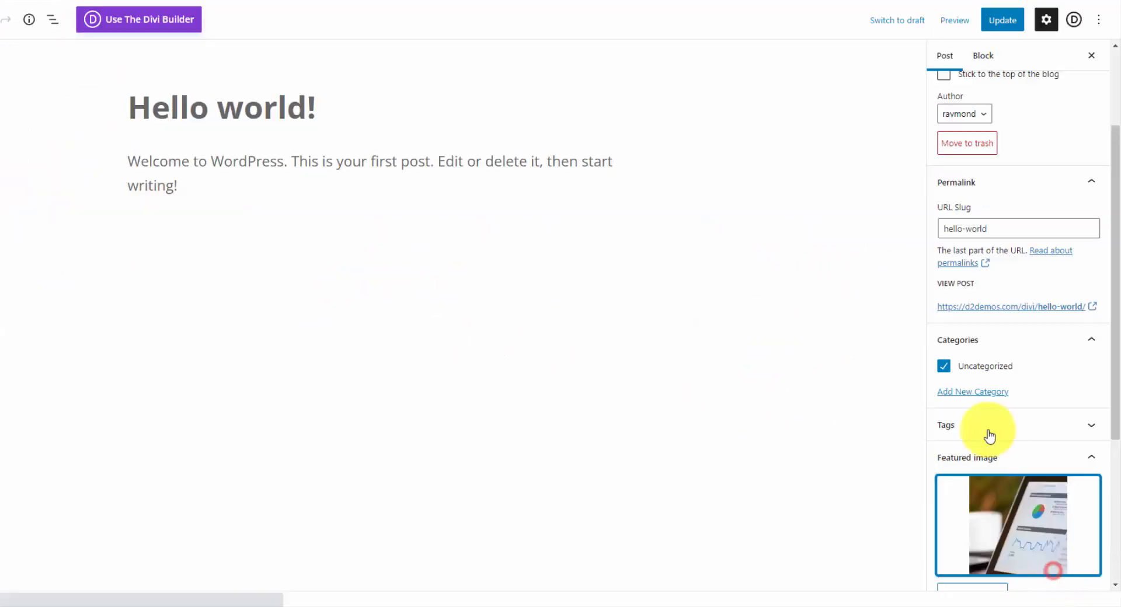
pyautogui.click(1003, 25)
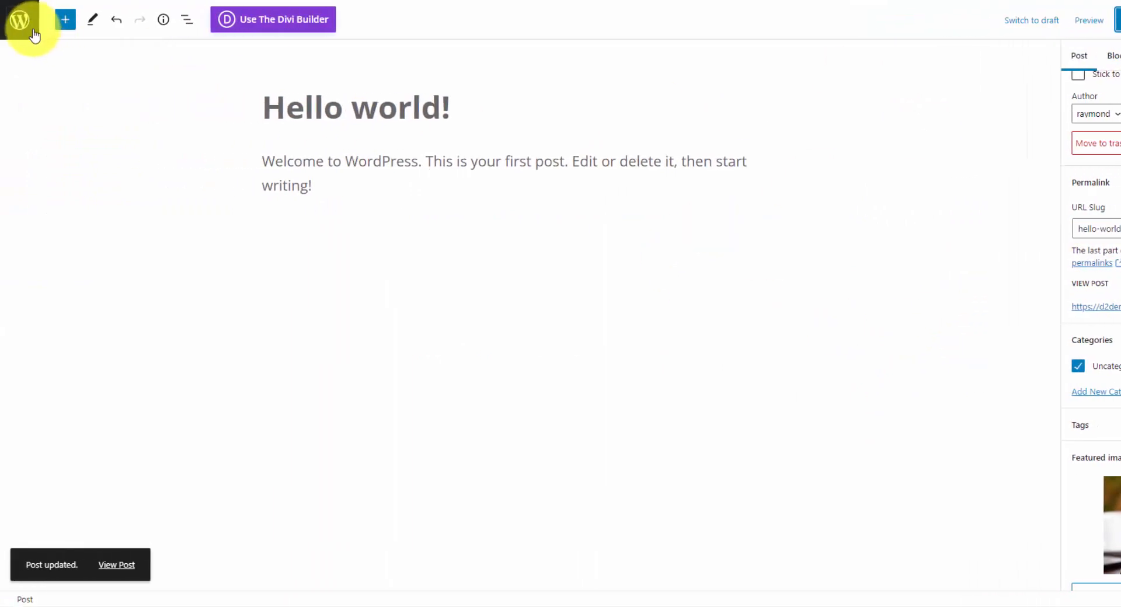
# Leave the post editor, go to the Divi Theme Builder, and open the Blog template's custom body layout.
pyautogui.click(27, 28)
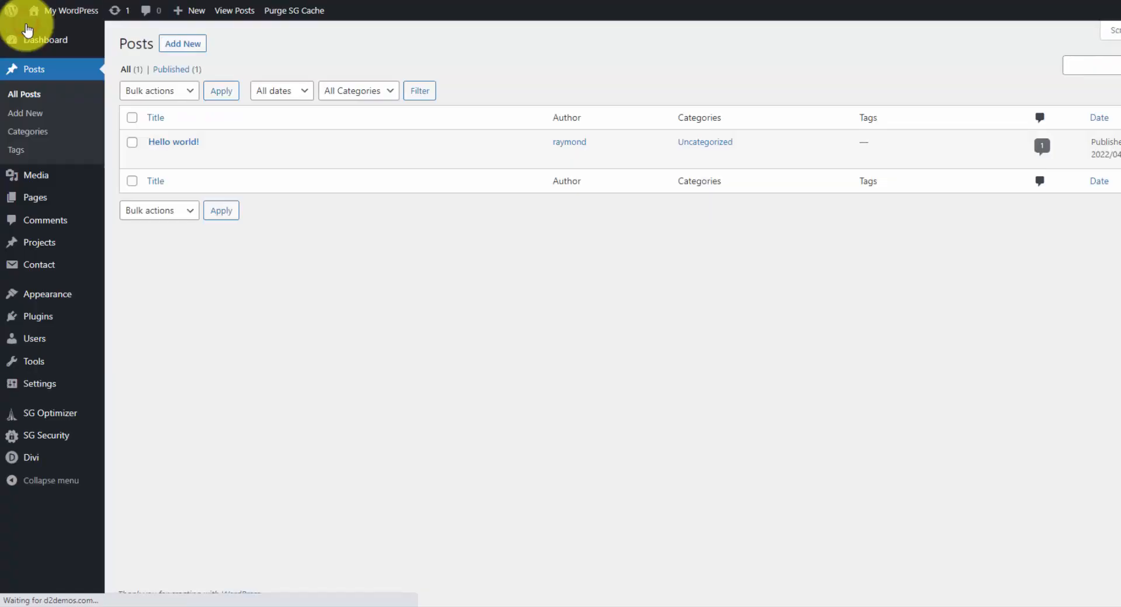
pyautogui.moveTo(54, 454)
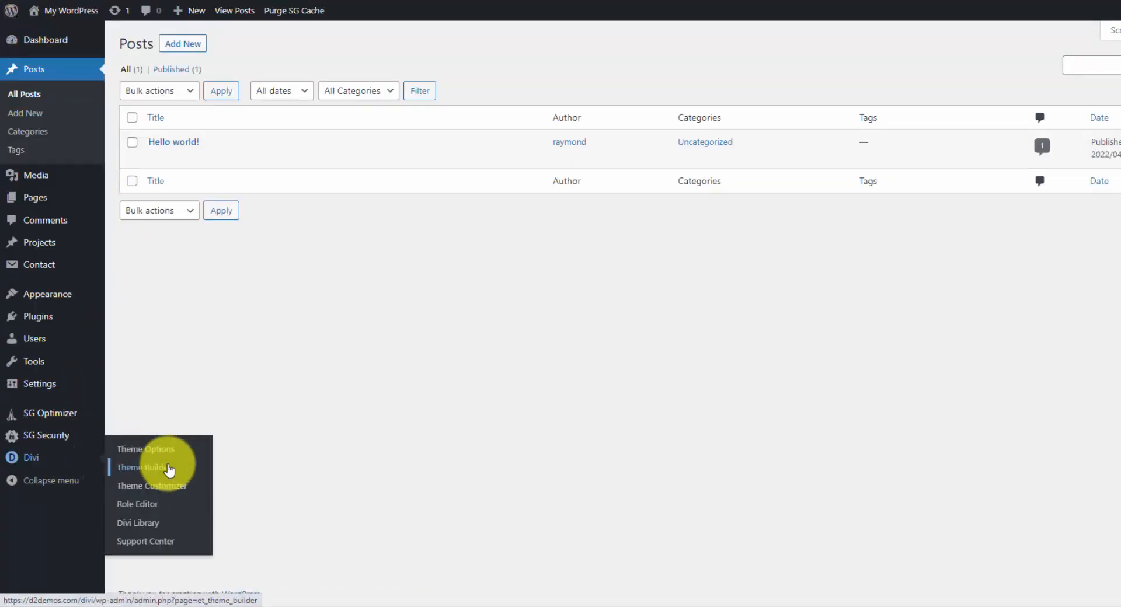
pyautogui.click(170, 470)
pyautogui.click(723, 216)
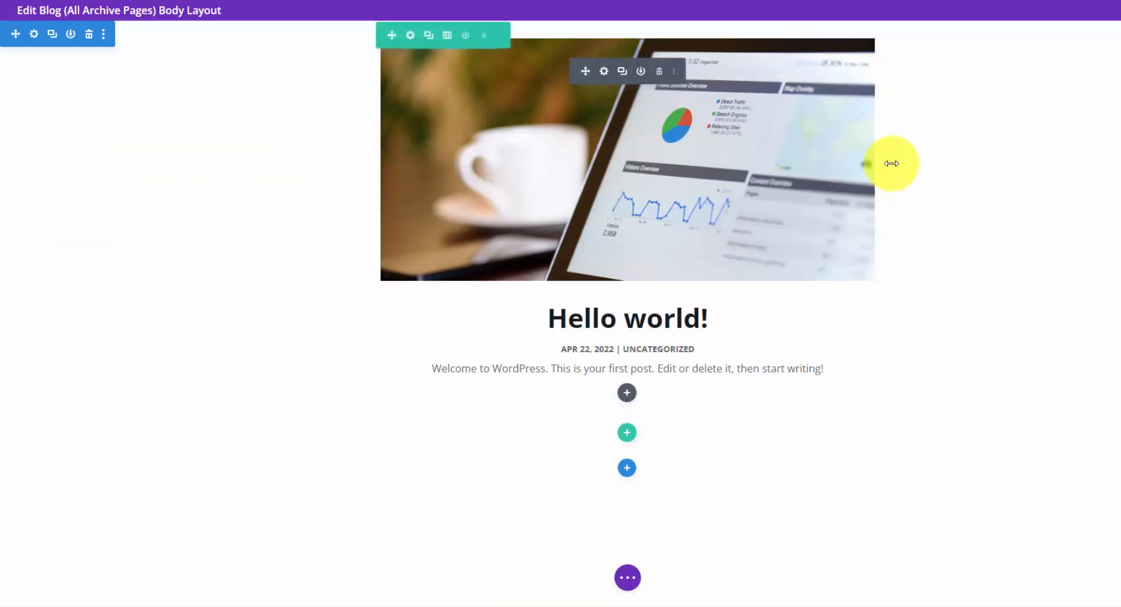
# Open the Blog module's settings and examine its content options for current-page posts, post count, date format and excerpts.
pyautogui.click(604, 73)
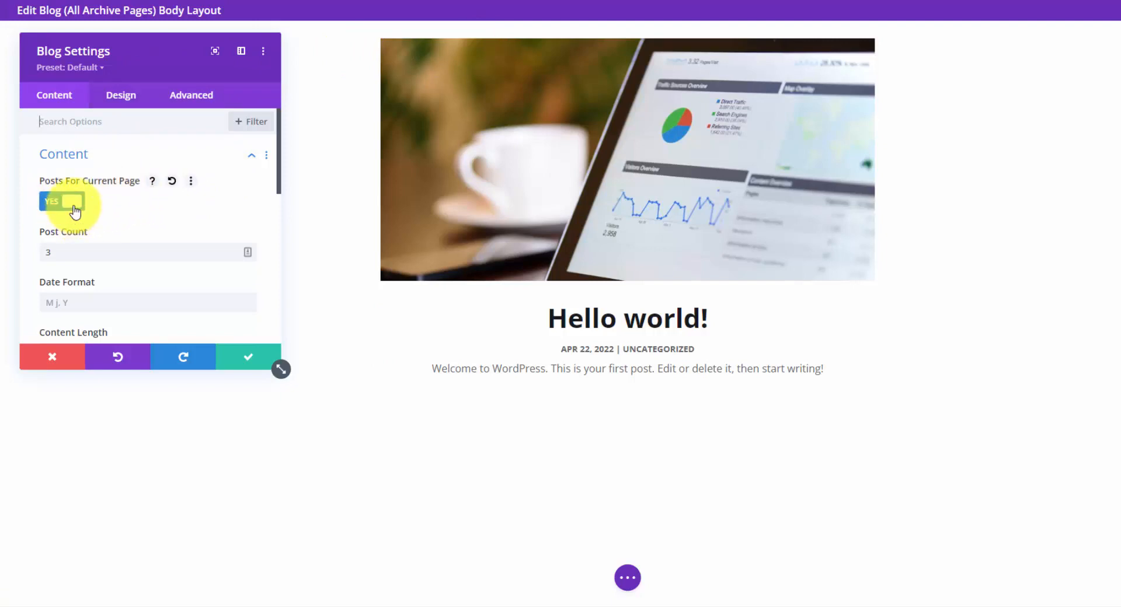
pyautogui.scroll(-1, 115, 192)
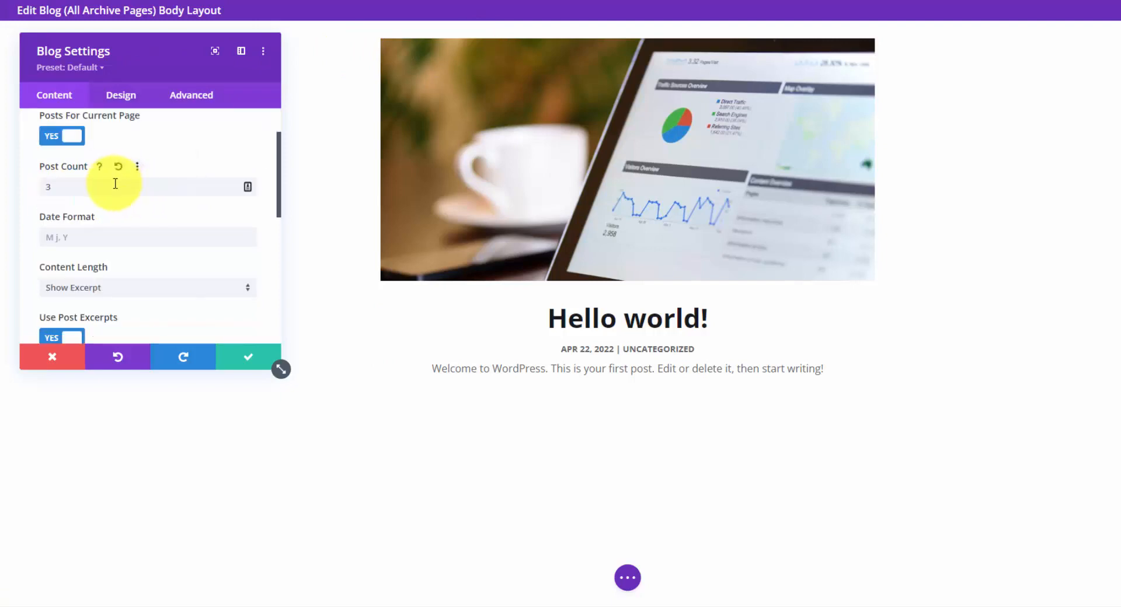
pyautogui.scroll(-1, 92, 207)
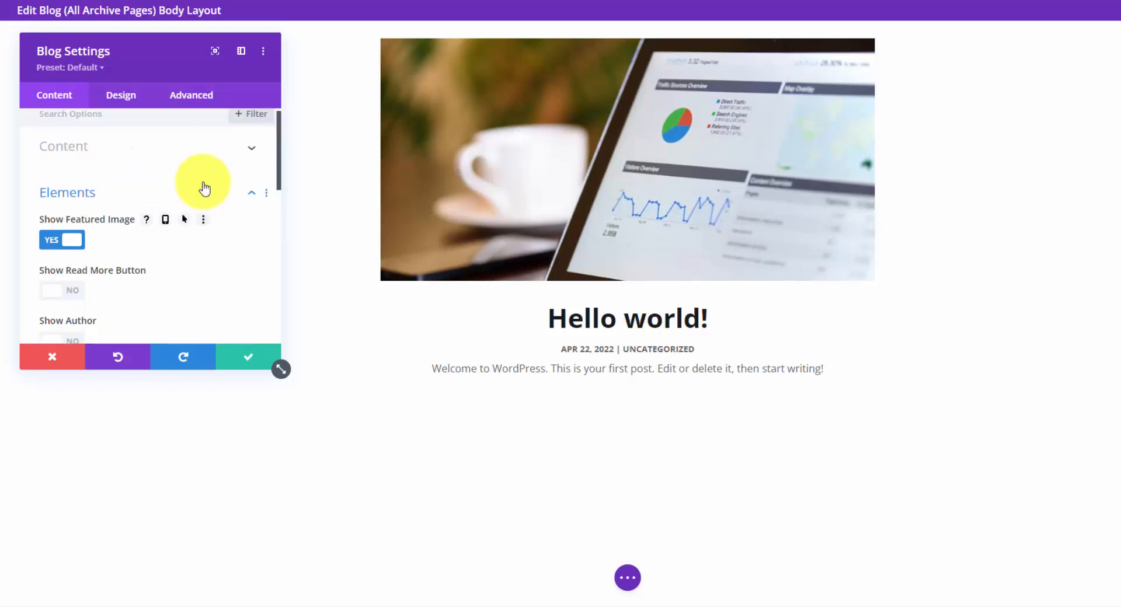
pyautogui.click(203, 180)
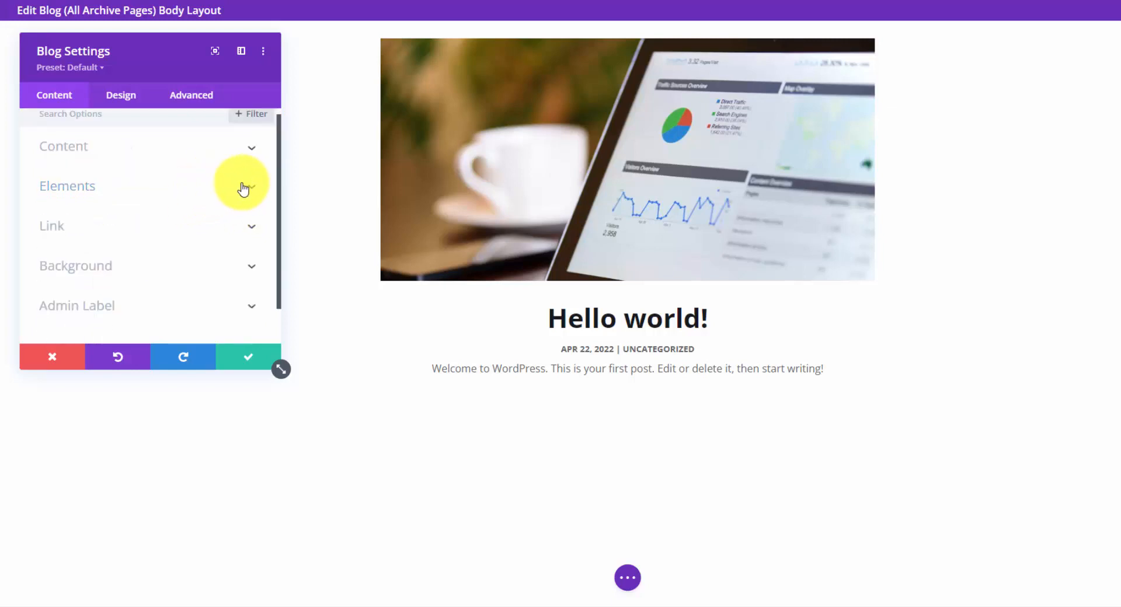
# Examine which elements the Blog module shows, from featured image to pagination, close its settings, and exit the layout.
pyautogui.click(252, 190)
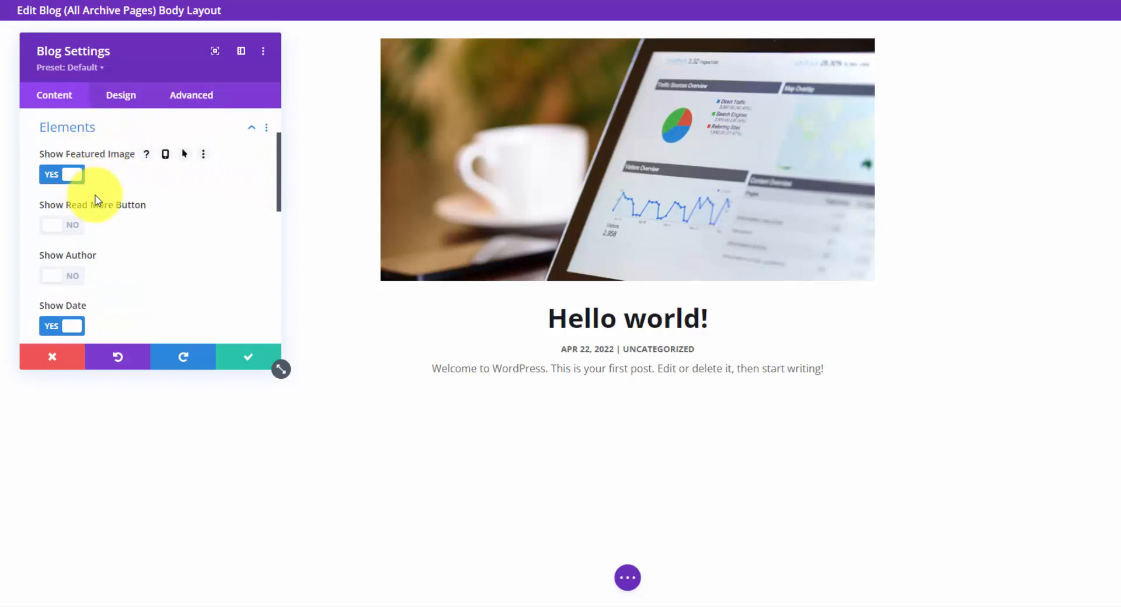
pyautogui.scroll(-1, 80, 257)
pyautogui.scroll(-1, 79, 266)
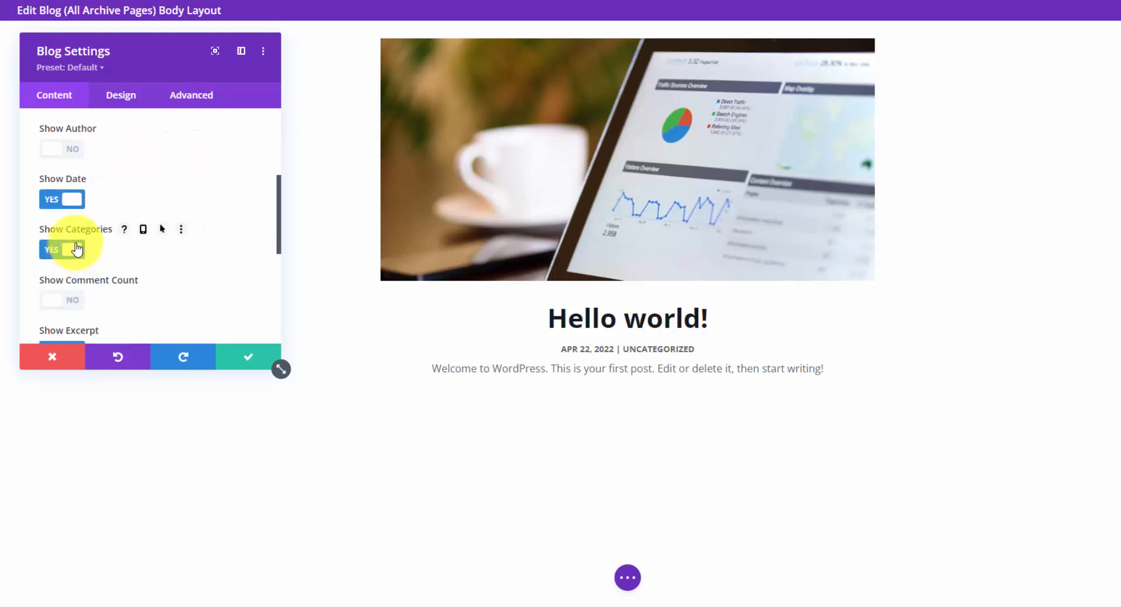
pyautogui.scroll(-2, 228, 237)
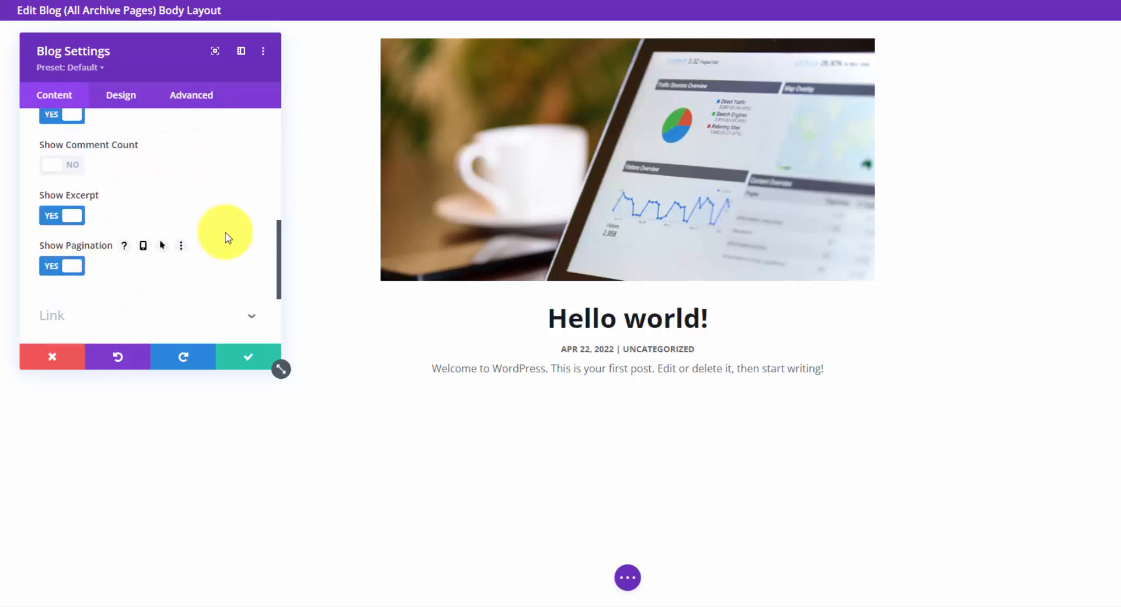
pyautogui.click(250, 361)
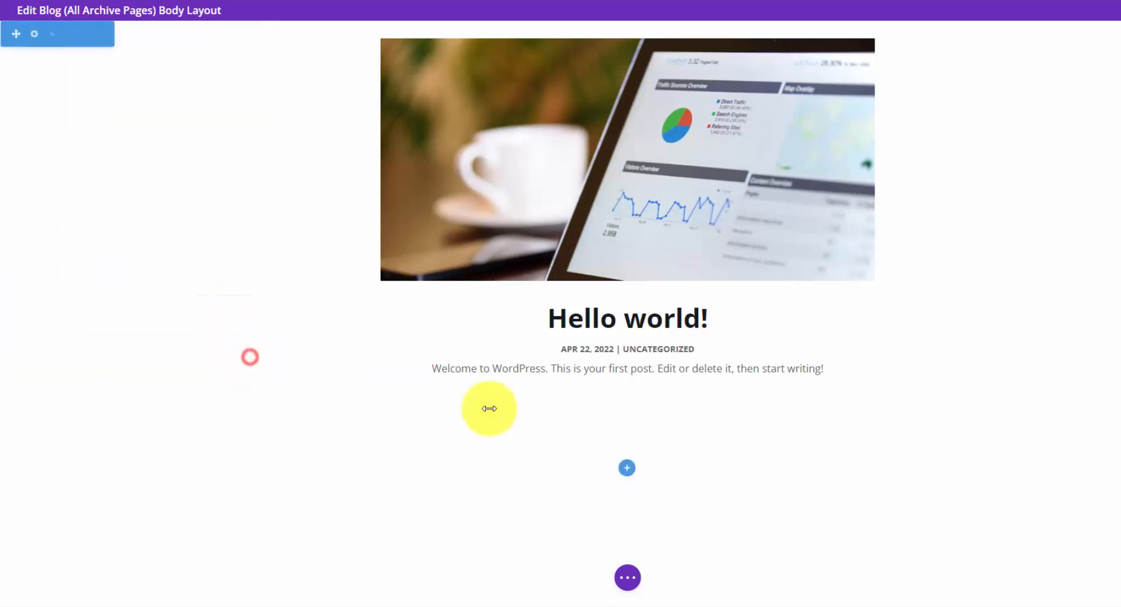
pyautogui.click(628, 579)
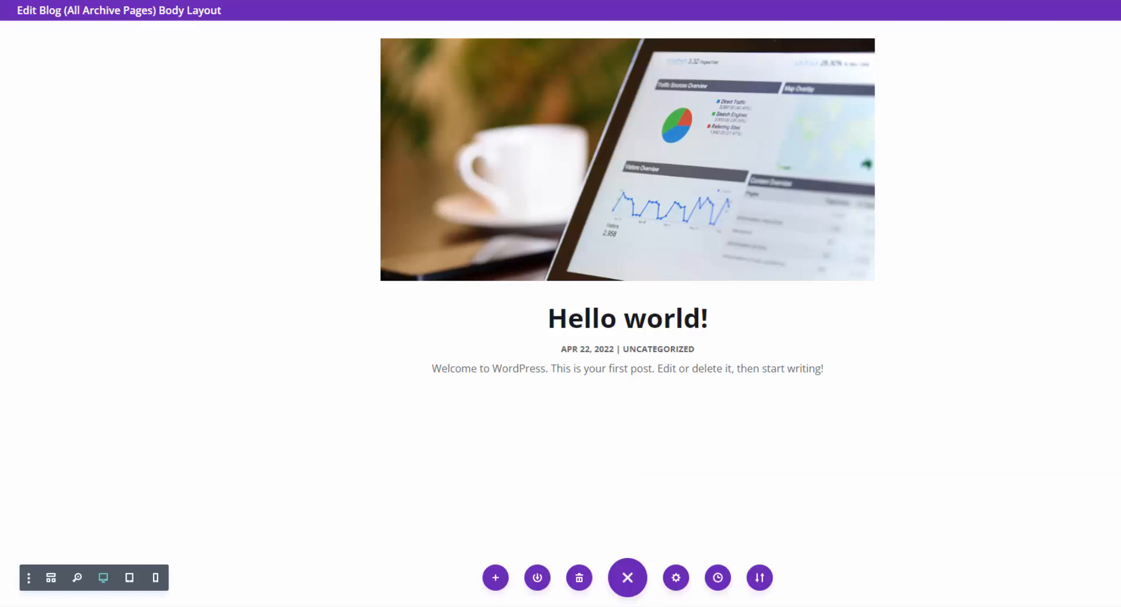
pyautogui.click(1120, 10)
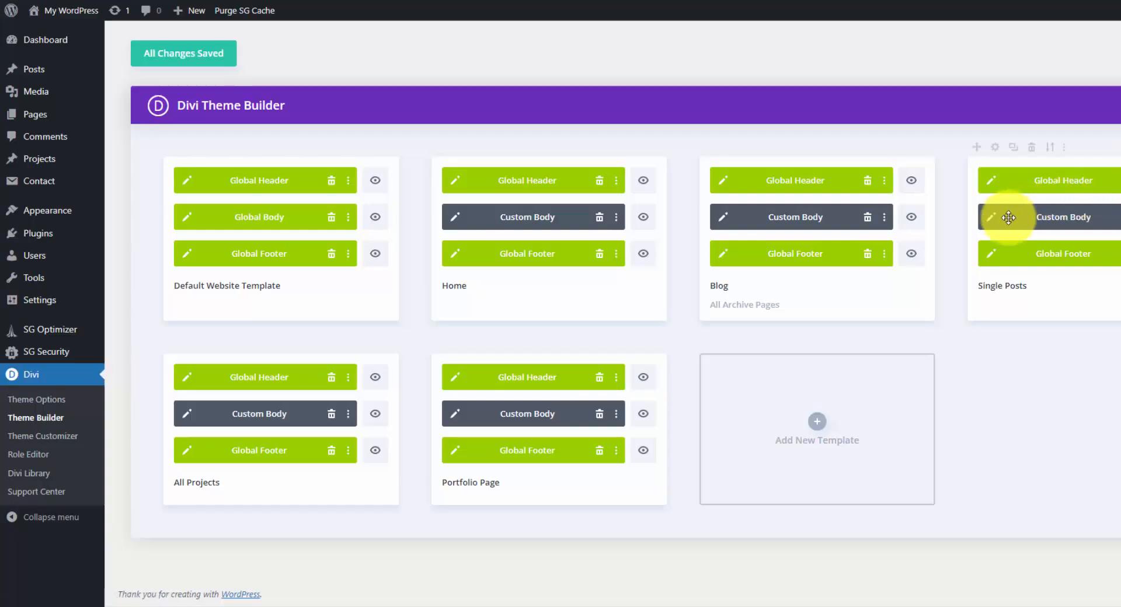
# Open the Single Posts template's custom body and examine its dynamic title, featured image and post content.
pyautogui.click(991, 221)
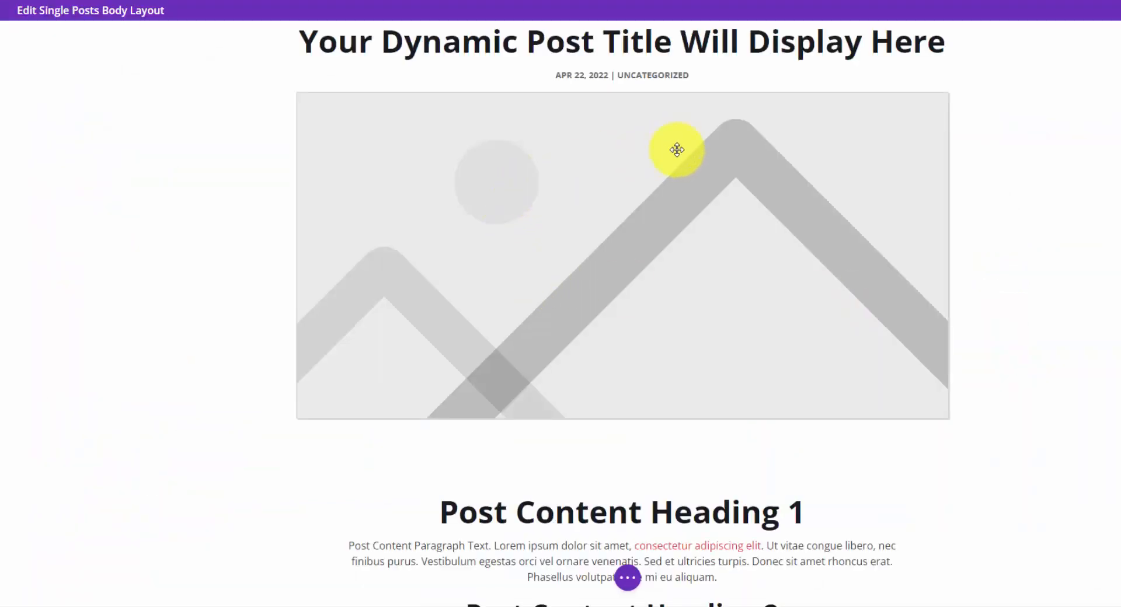
pyautogui.scroll(-15, 660, 198)
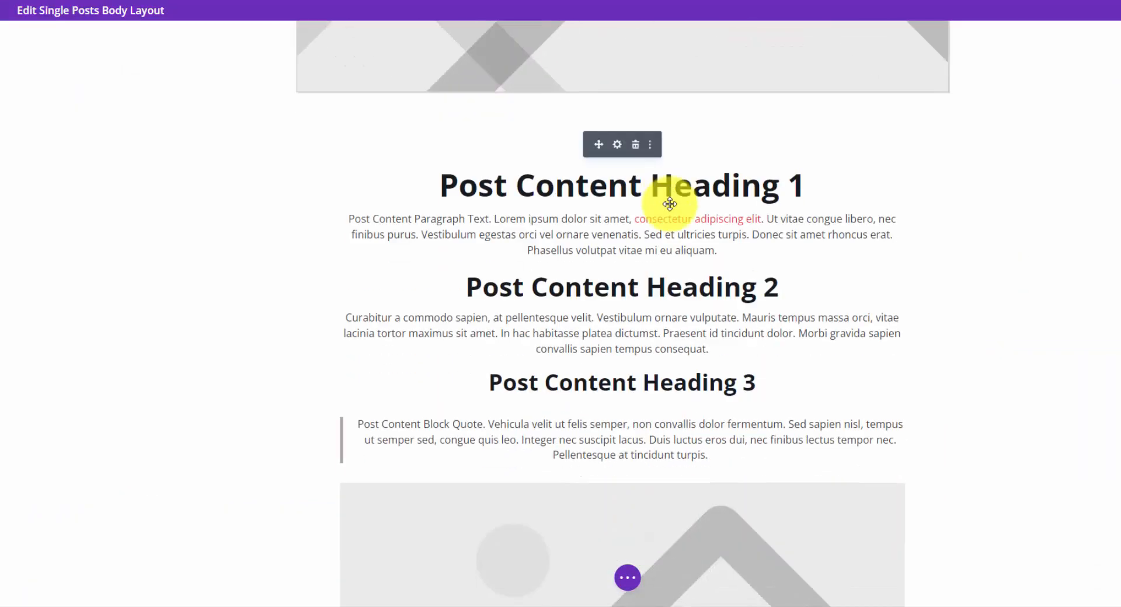
pyautogui.scroll(8, 671, 200)
pyautogui.scroll(8, 671, 200)
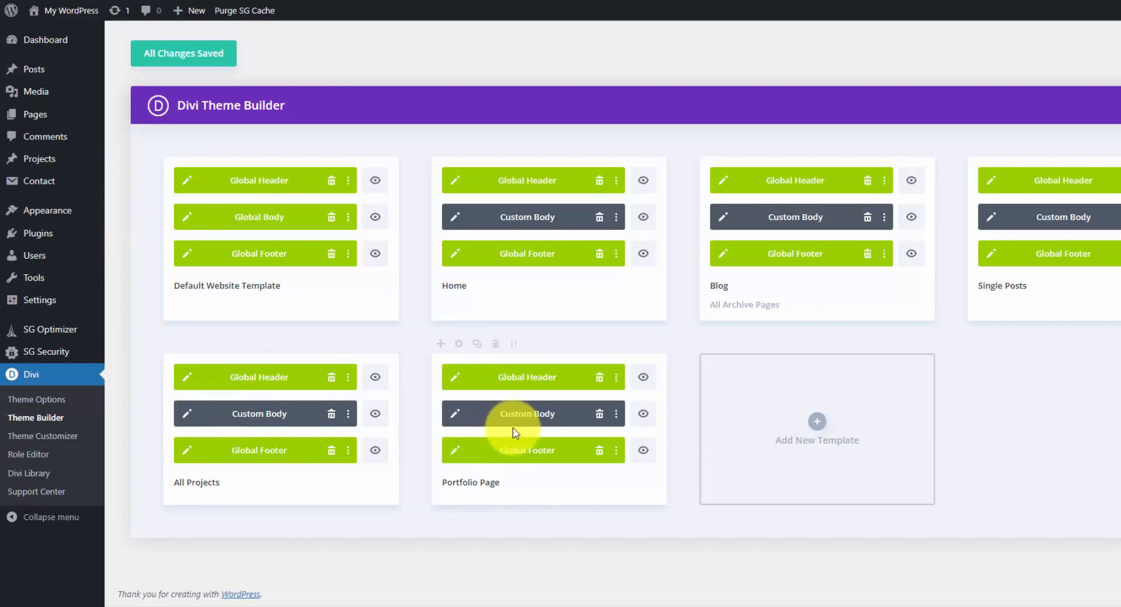
# Open the Portfolio Page template's custom body and compare it with the Projects page on the live site.
pyautogui.click(455, 418)
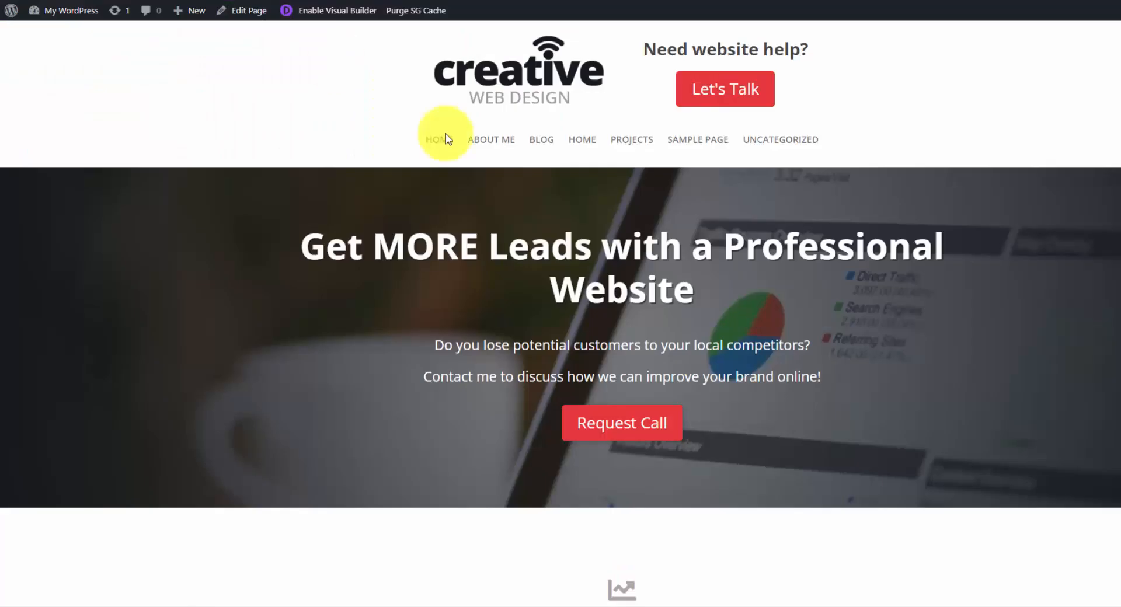
pyautogui.click(633, 140)
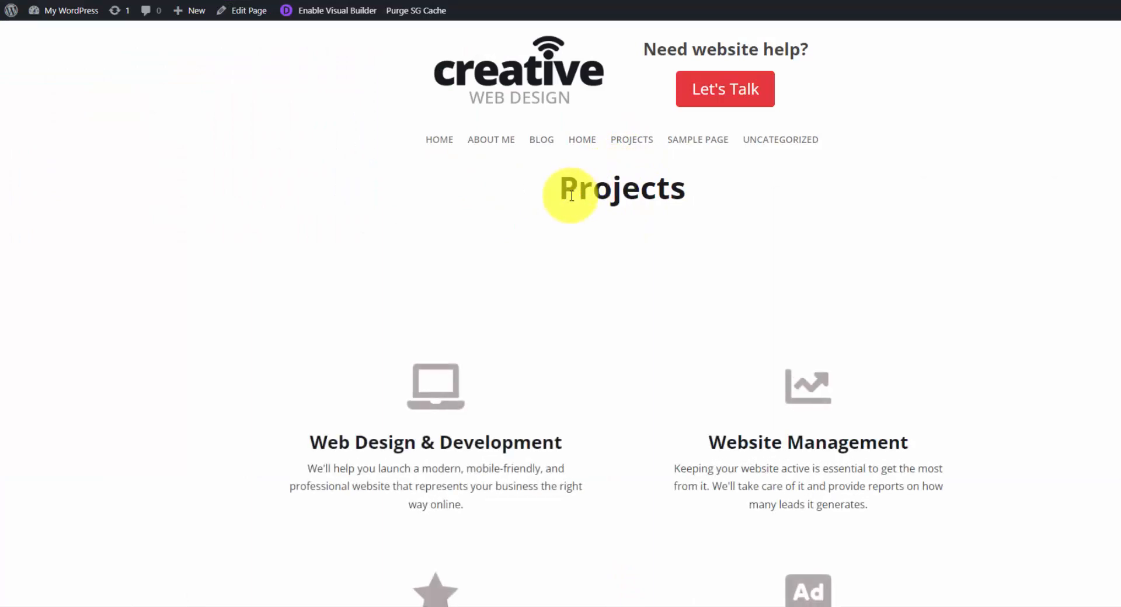
pyautogui.scroll(-1, 571, 195)
pyautogui.click(561, 129)
pyautogui.click(672, 141)
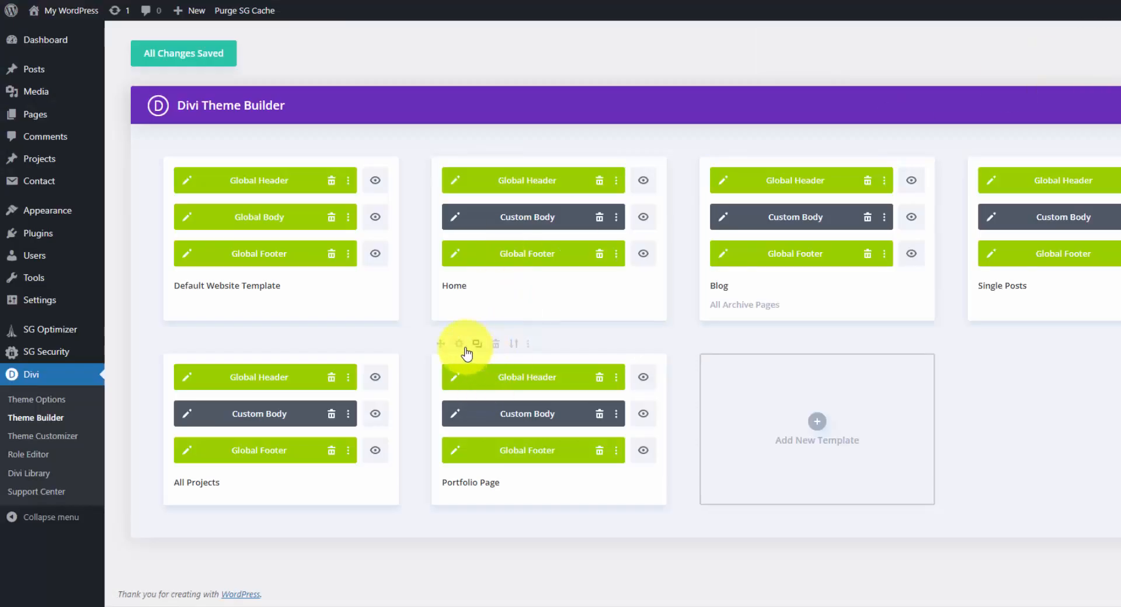
# Assign the Portfolio Page template to the specific page Projects and save the Theme Builder changes.
pyautogui.click(463, 349)
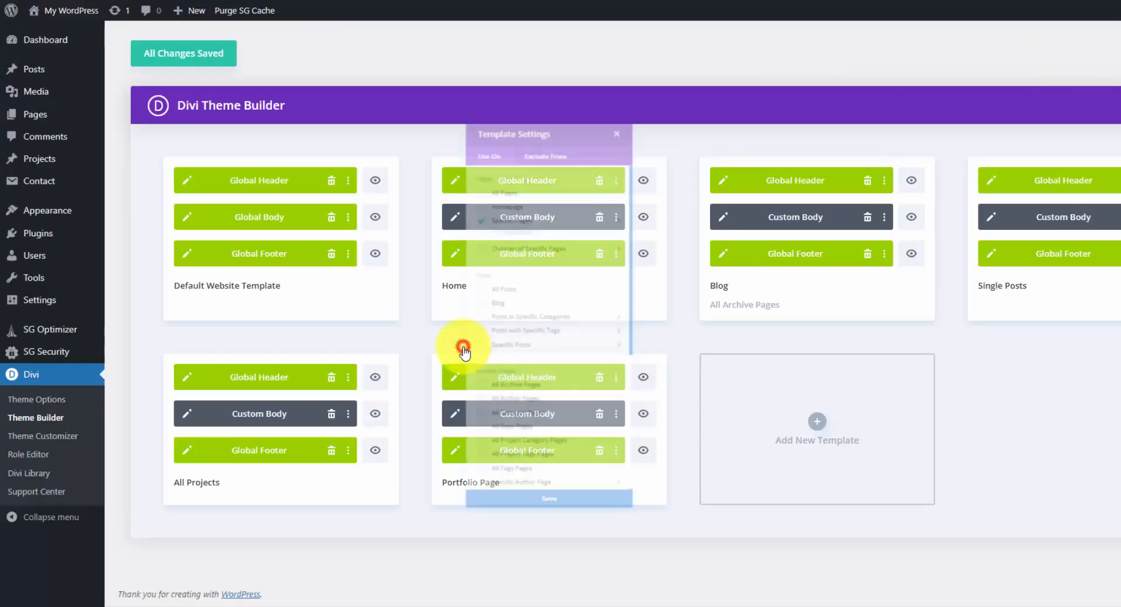
pyautogui.moveTo(585, 183)
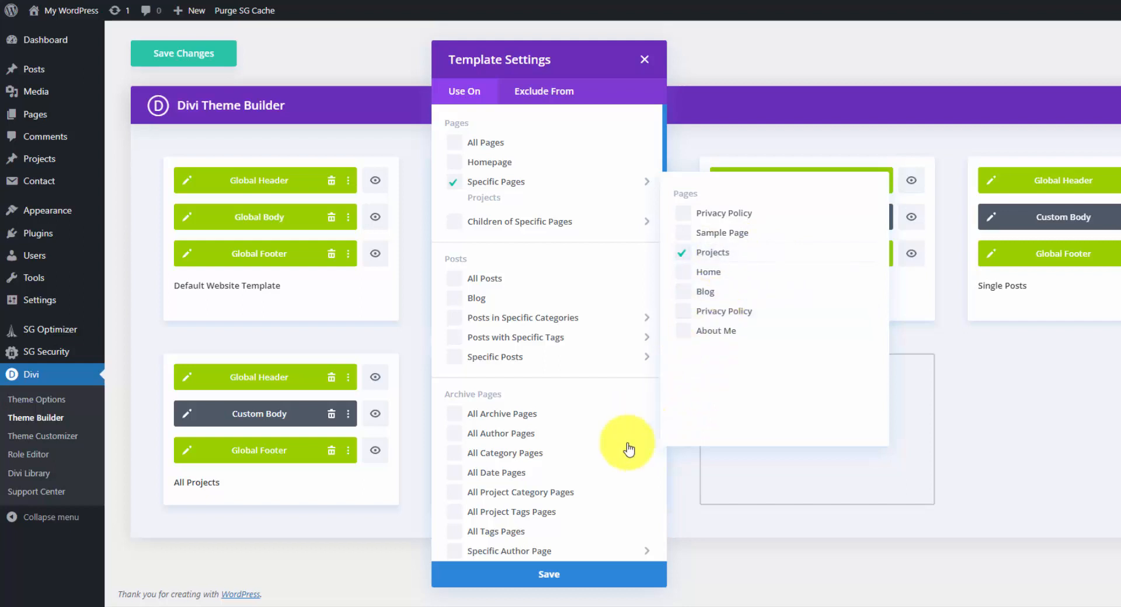
pyautogui.click(568, 578)
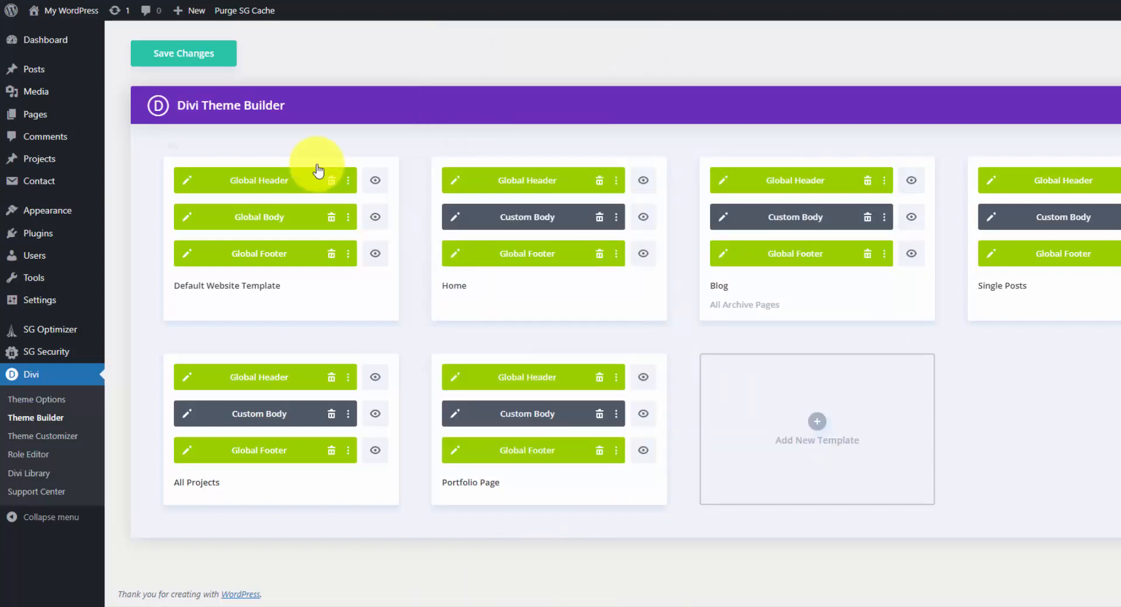
pyautogui.click(194, 54)
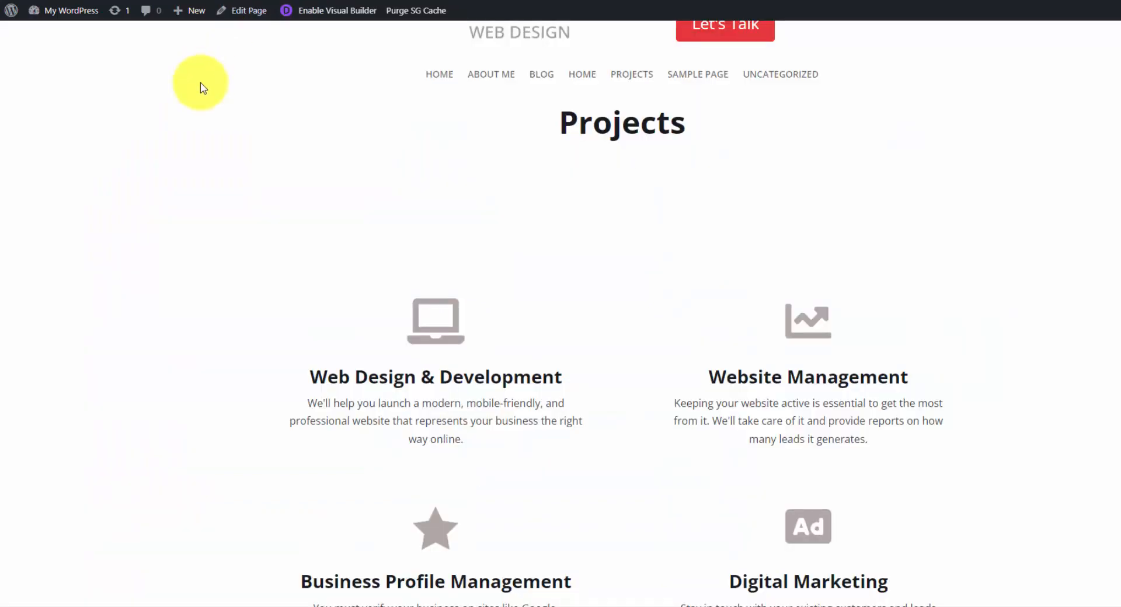
# Reload the live Projects page to check its portfolio display.
pyautogui.rightClick(200, 89)
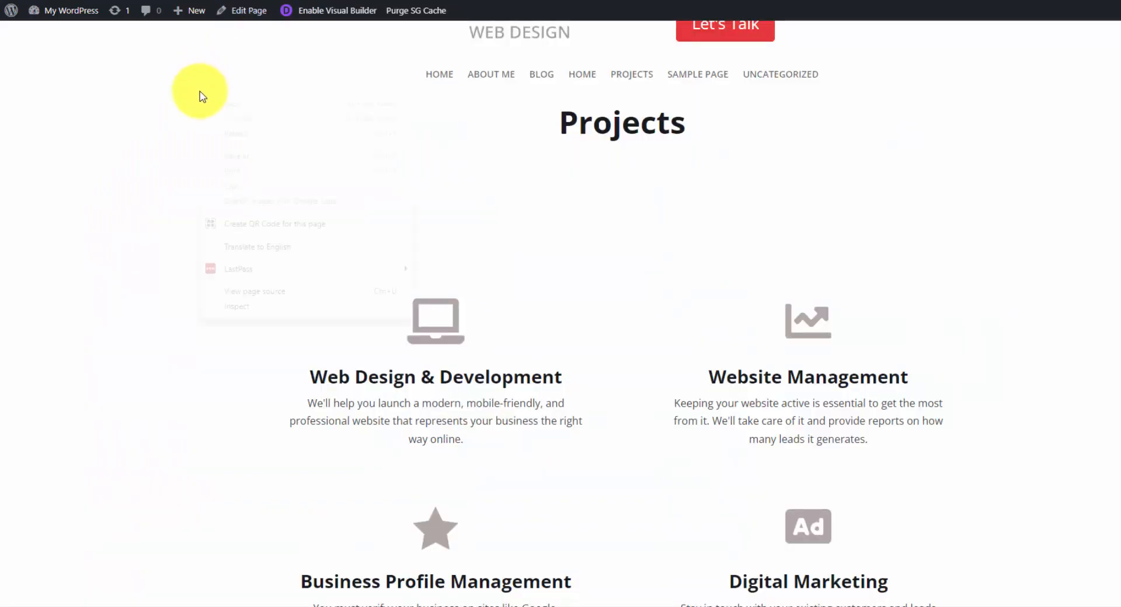
pyautogui.click(259, 134)
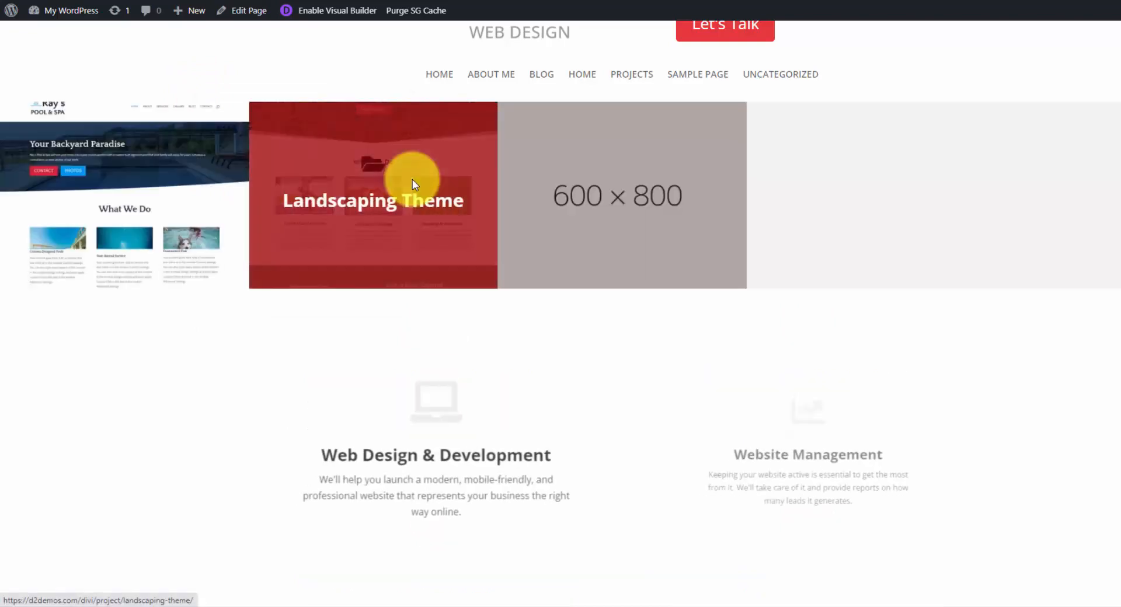
pyautogui.scroll(1, 444, 195)
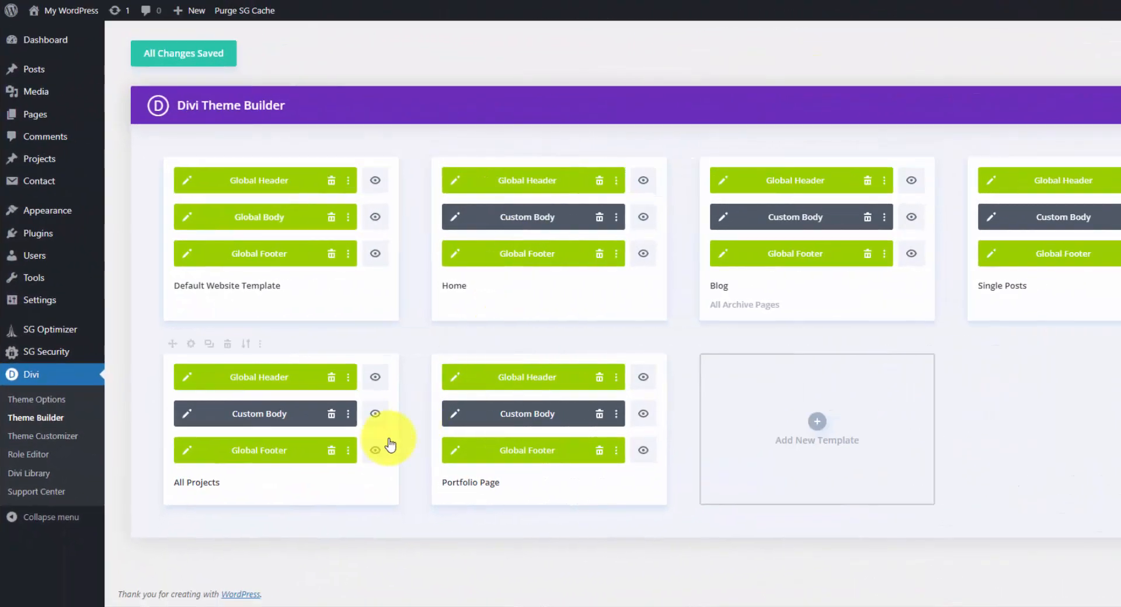
# Open the All Projects template's custom body and examine its title, featured image and post content arrangement.
pyautogui.click(188, 418)
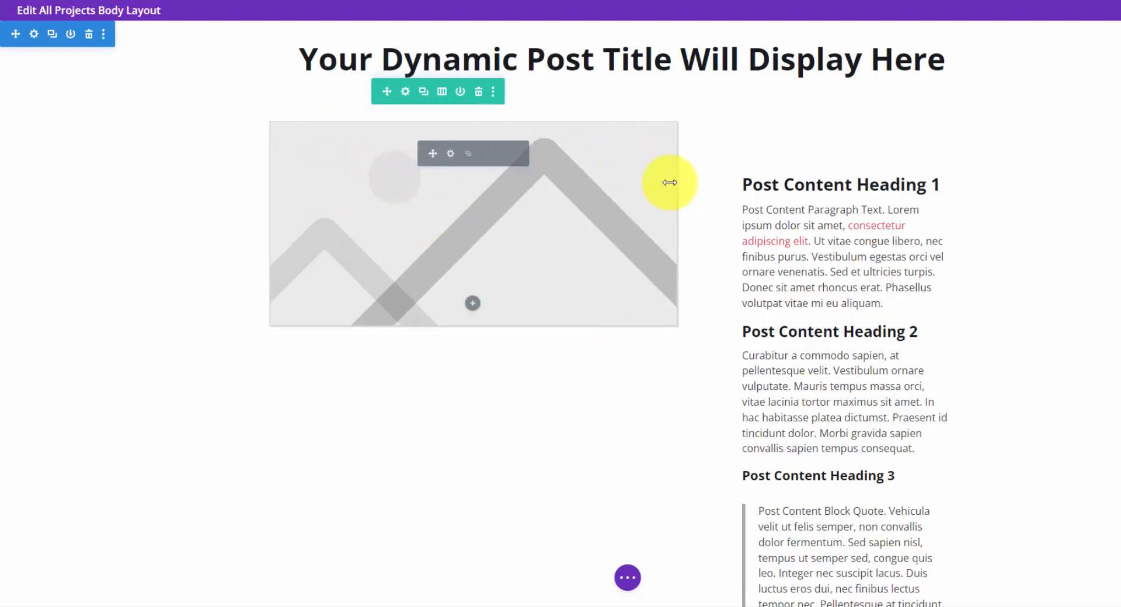
pyautogui.scroll(-1, 665, 175)
pyautogui.scroll(1, 668, 173)
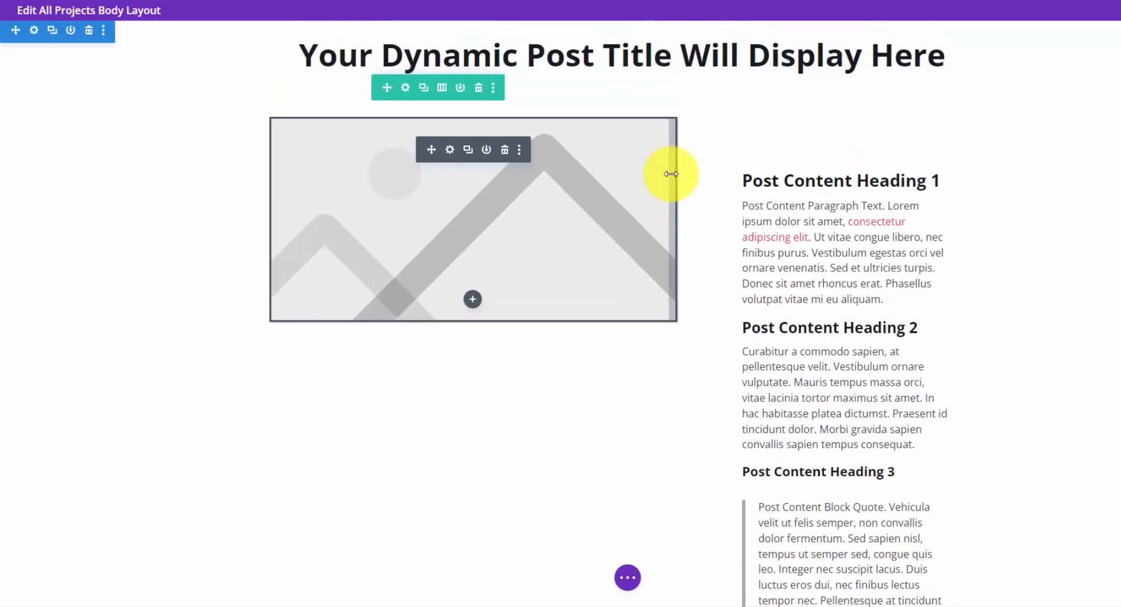
pyautogui.scroll(-1, 671, 175)
pyautogui.scroll(1, 675, 175)
pyautogui.scroll(-1, 675, 169)
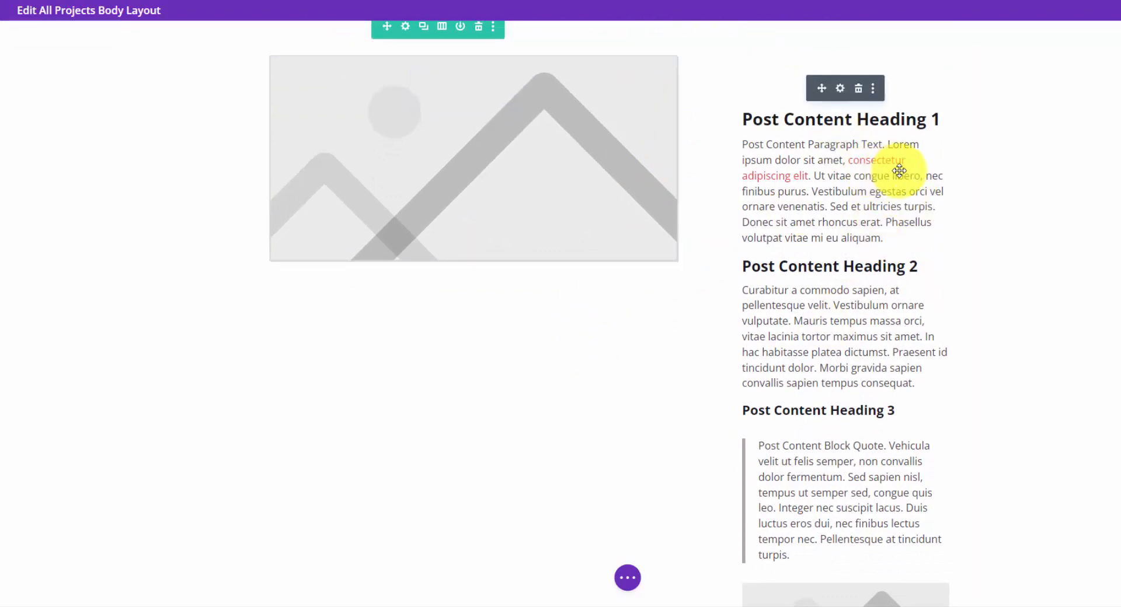
pyautogui.scroll(1, 723, 180)
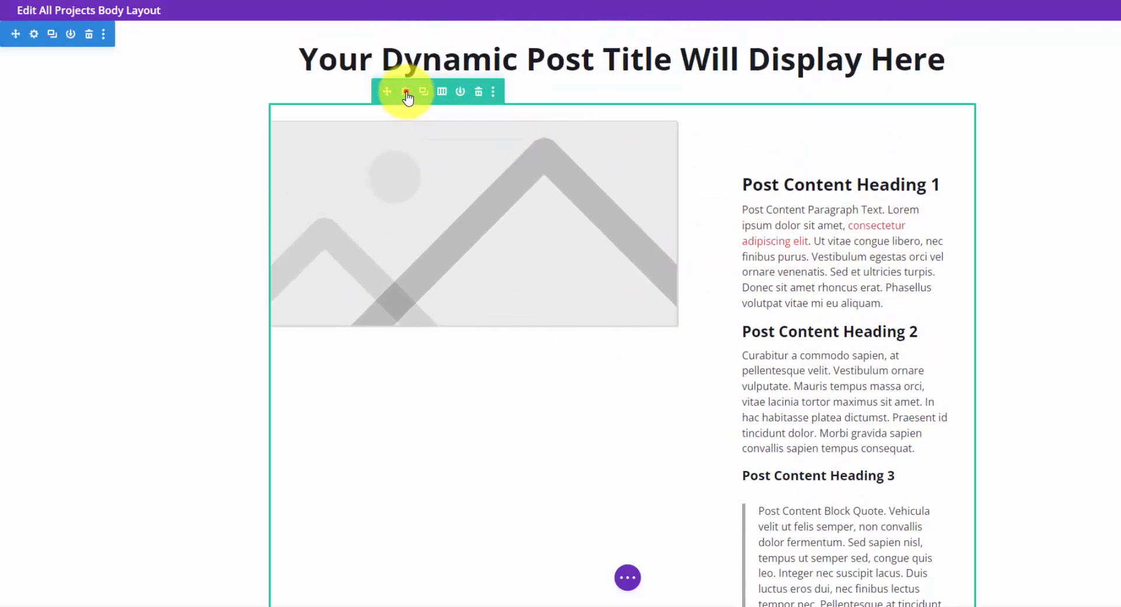
# Inspect the column structure of the row holding the image and post content, close its settings, and review the remaining content.
pyautogui.click(406, 93)
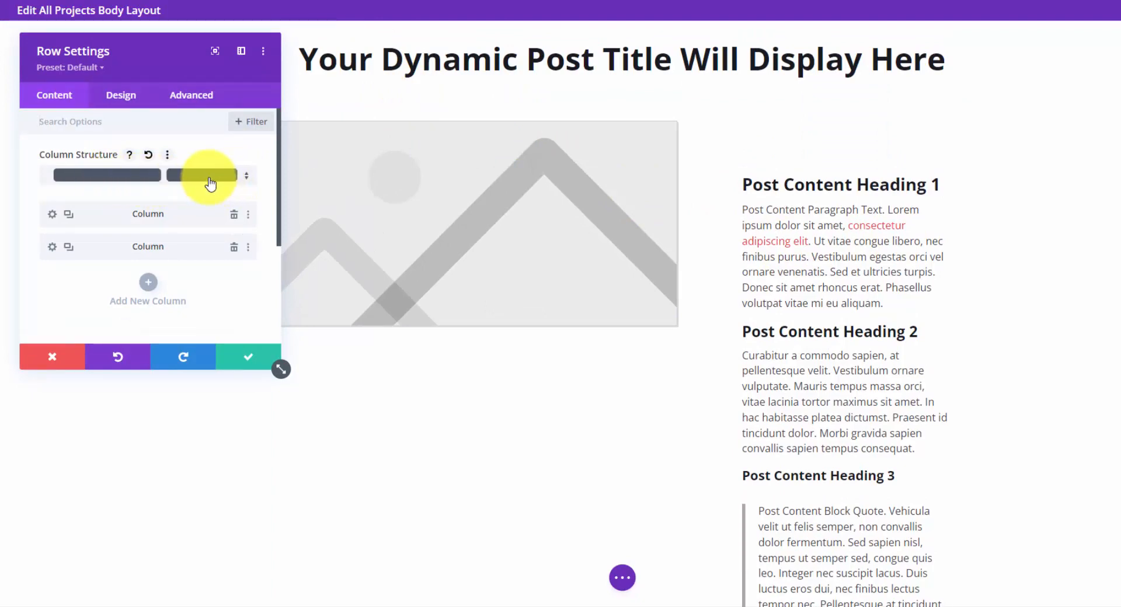
pyautogui.click(245, 361)
pyautogui.scroll(-8, 733, 283)
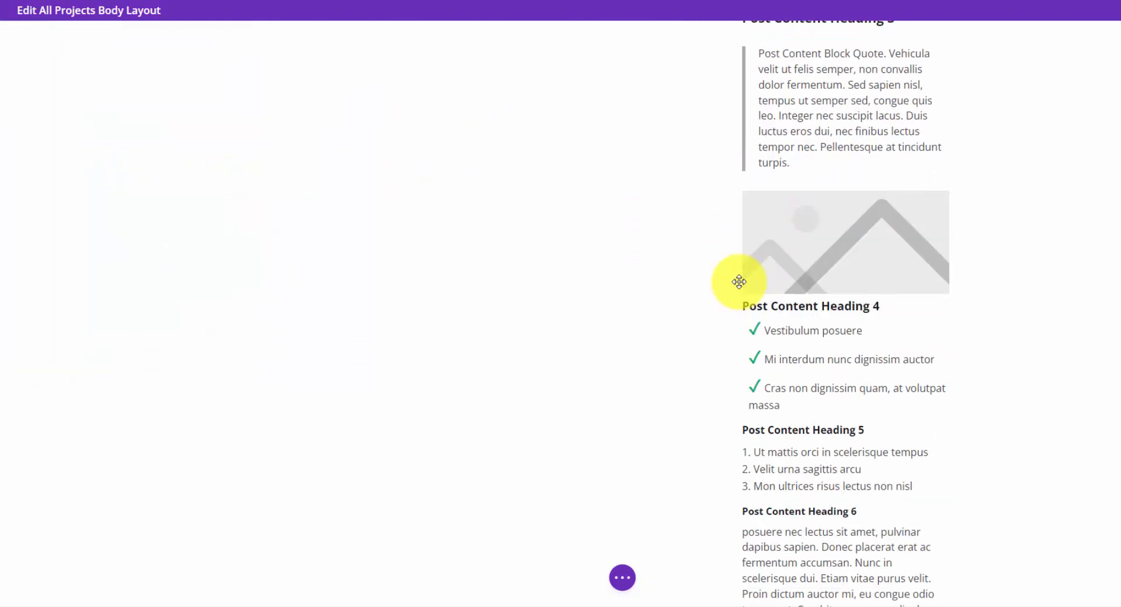
pyautogui.scroll(-4, 738, 282)
pyautogui.scroll(12, 732, 175)
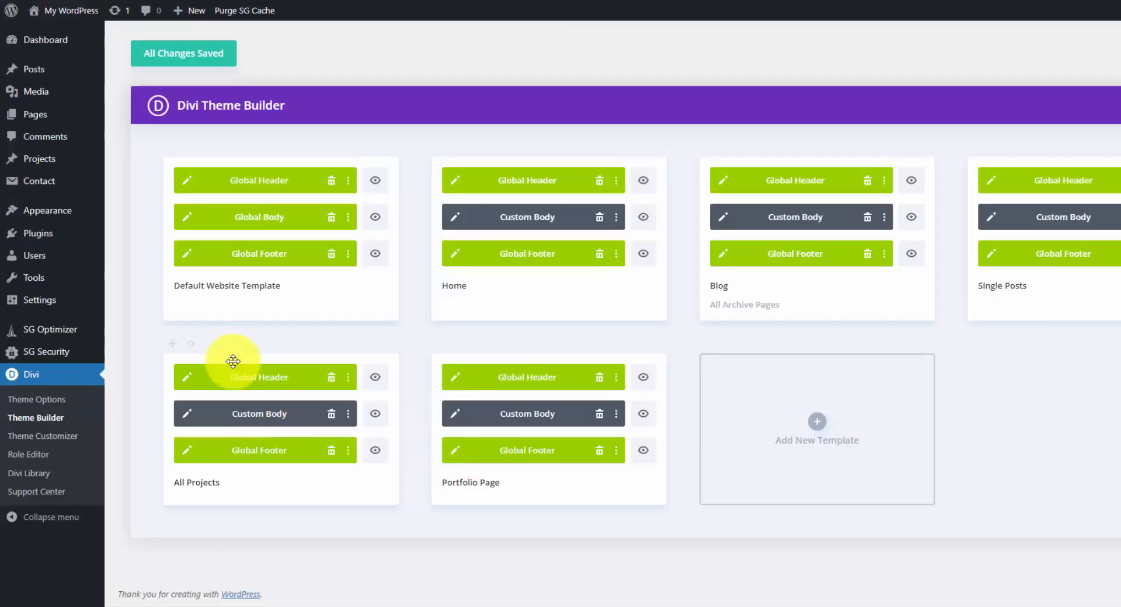
# Go to the list of projects and open the Landscaping Theme project for editing.
pyautogui.moveTo(72, 121)
pyautogui.click(35, 158)
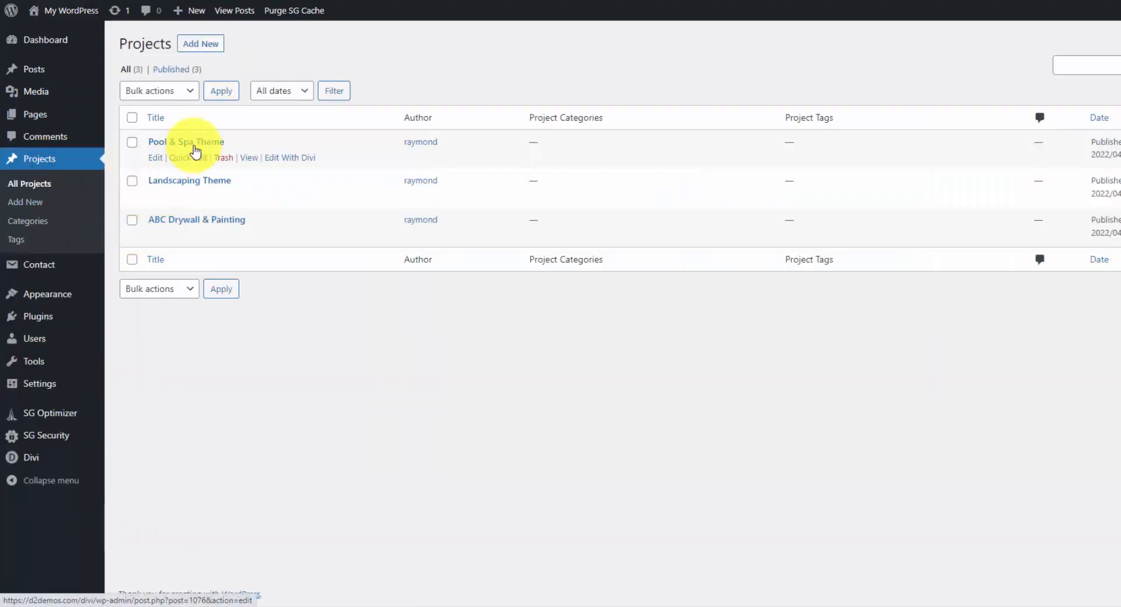
pyautogui.click(203, 185)
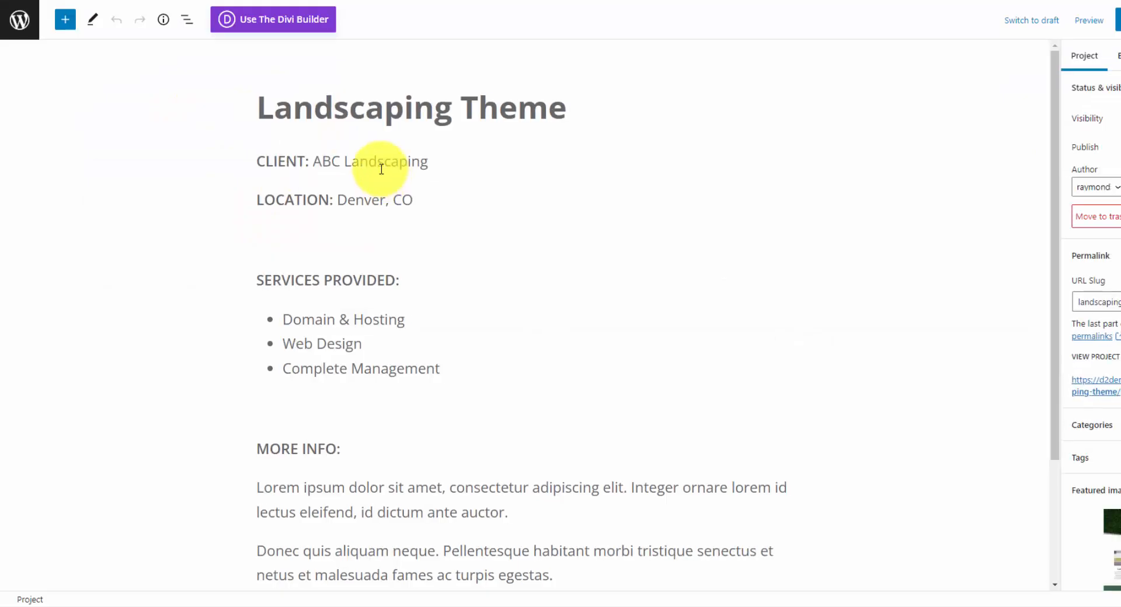
# Compare the Landscaping Theme project's client, location and services text in the editor with its live project page.
pyautogui.click(378, 159)
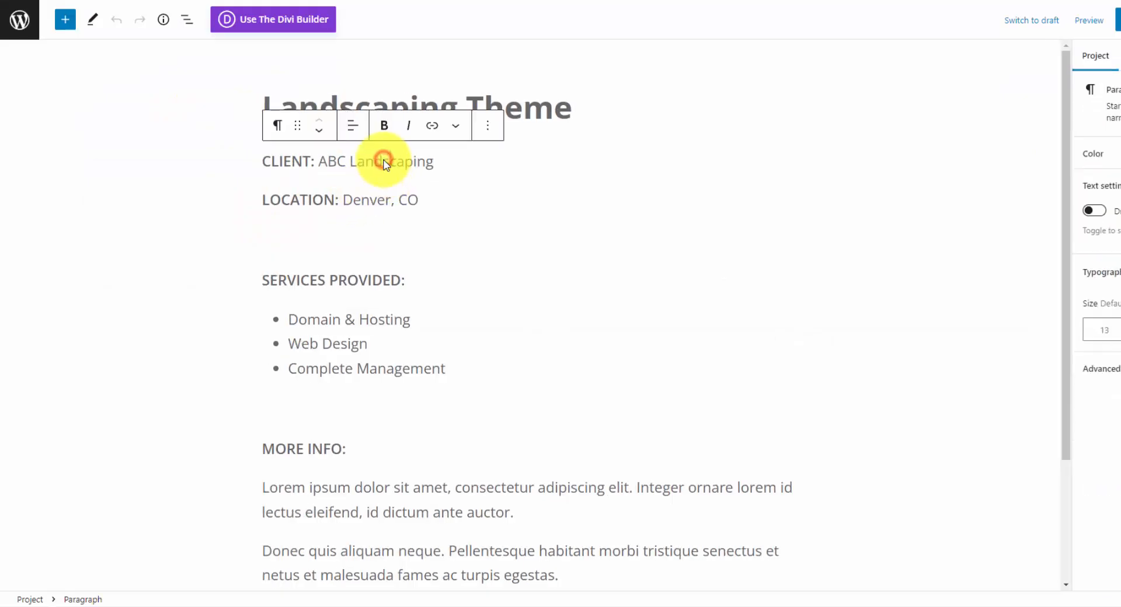
pyautogui.click(406, 200)
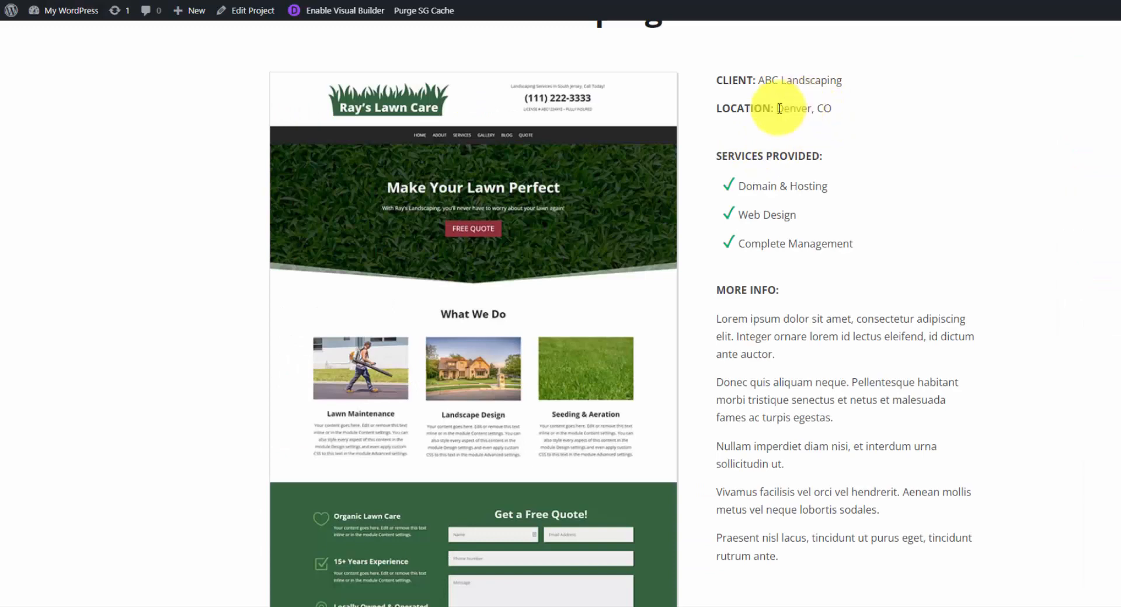
pyautogui.scroll(-2, 776, 157)
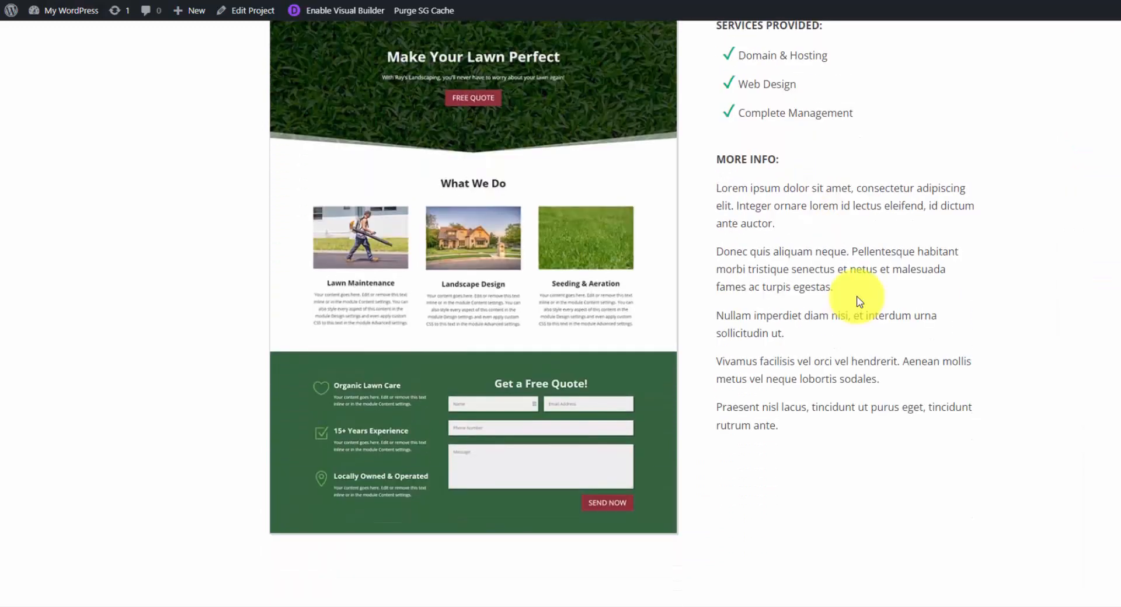
pyautogui.scroll(3, 859, 301)
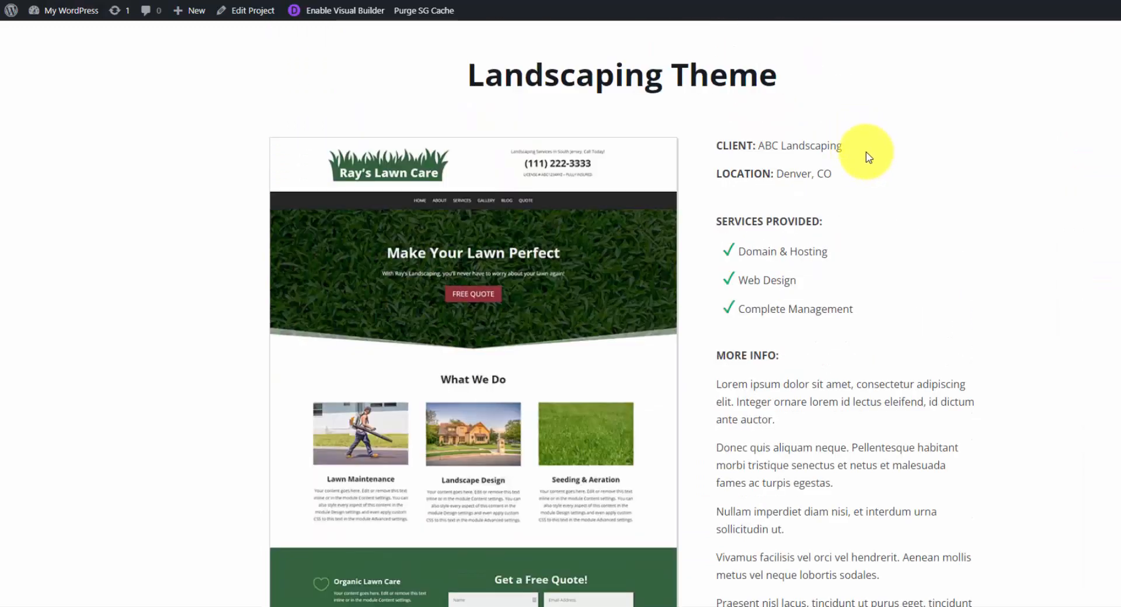
pyautogui.scroll(2, 868, 156)
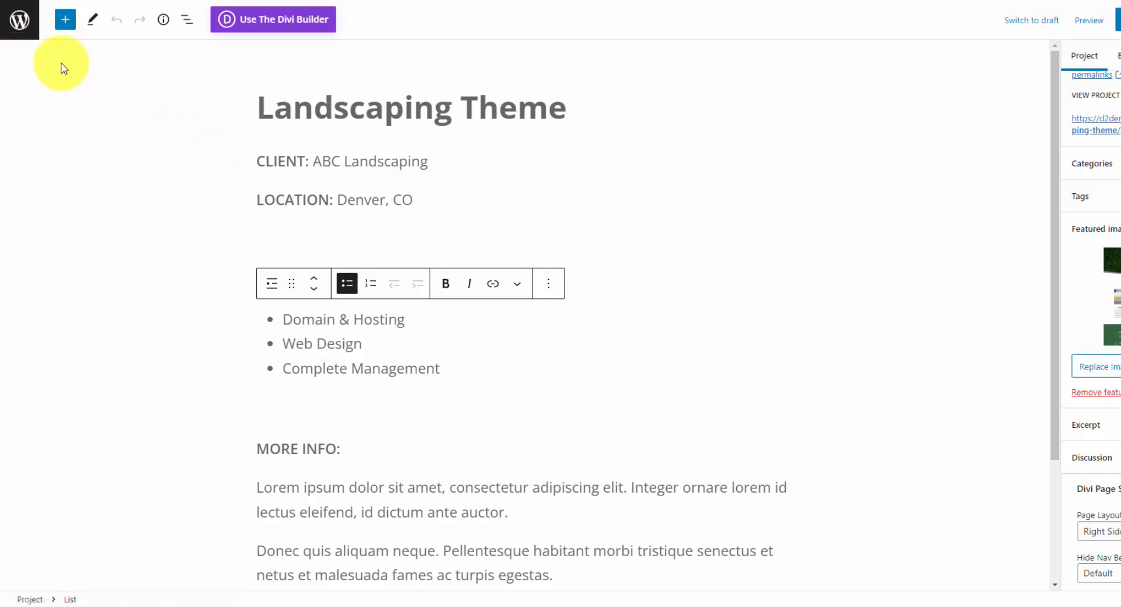
# Leave the project editor and create a new navigation menu named Main Nav.
pyautogui.click(24, 23)
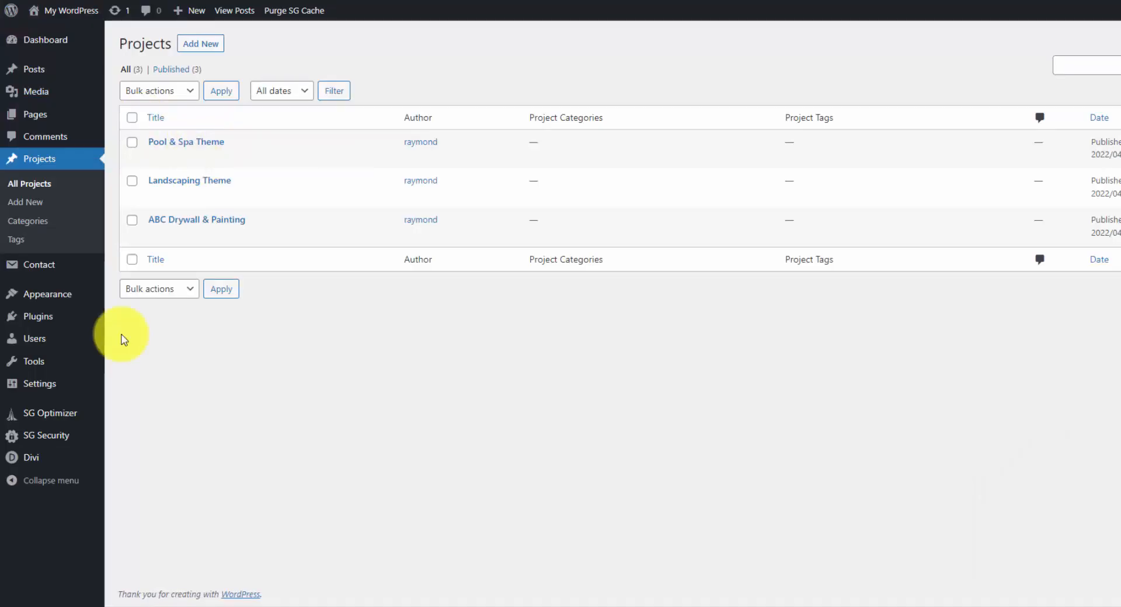
pyautogui.moveTo(137, 325)
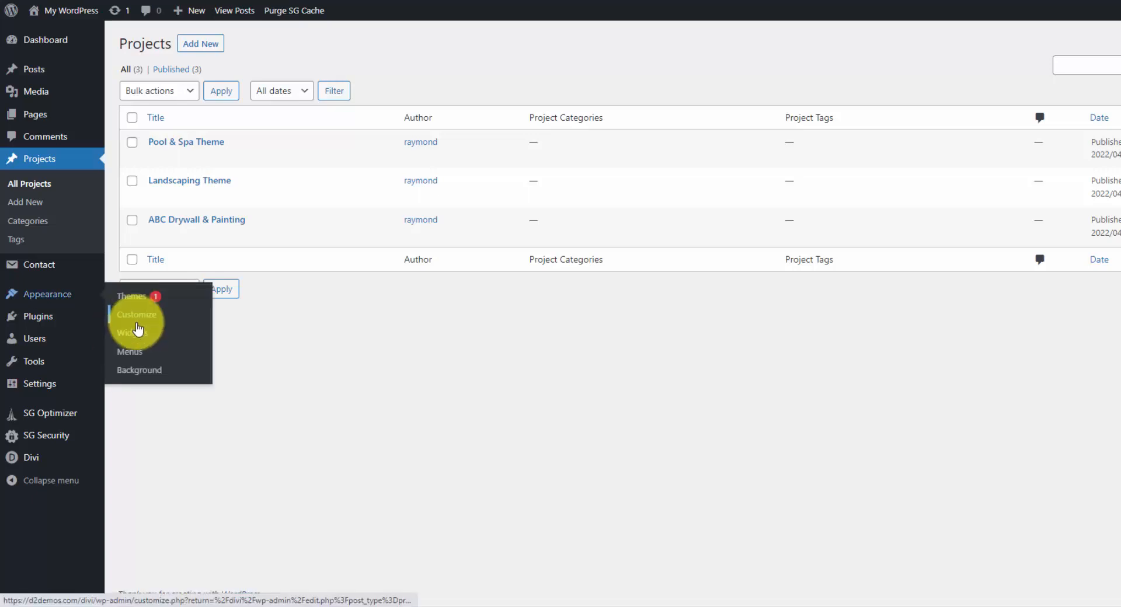
pyautogui.click(225, 347)
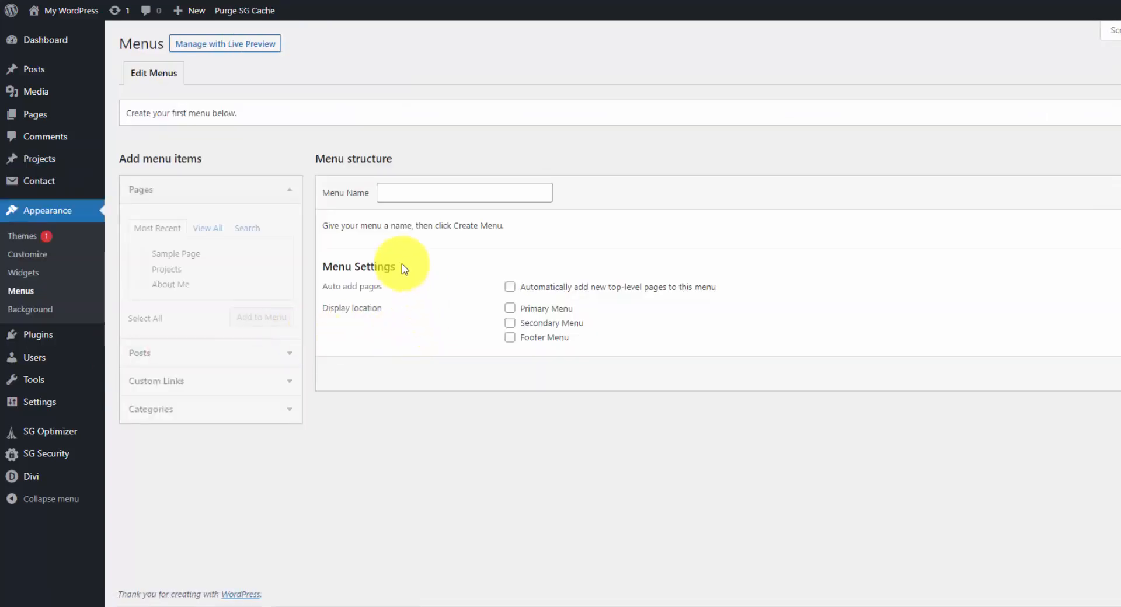
pyautogui.click(397, 195)
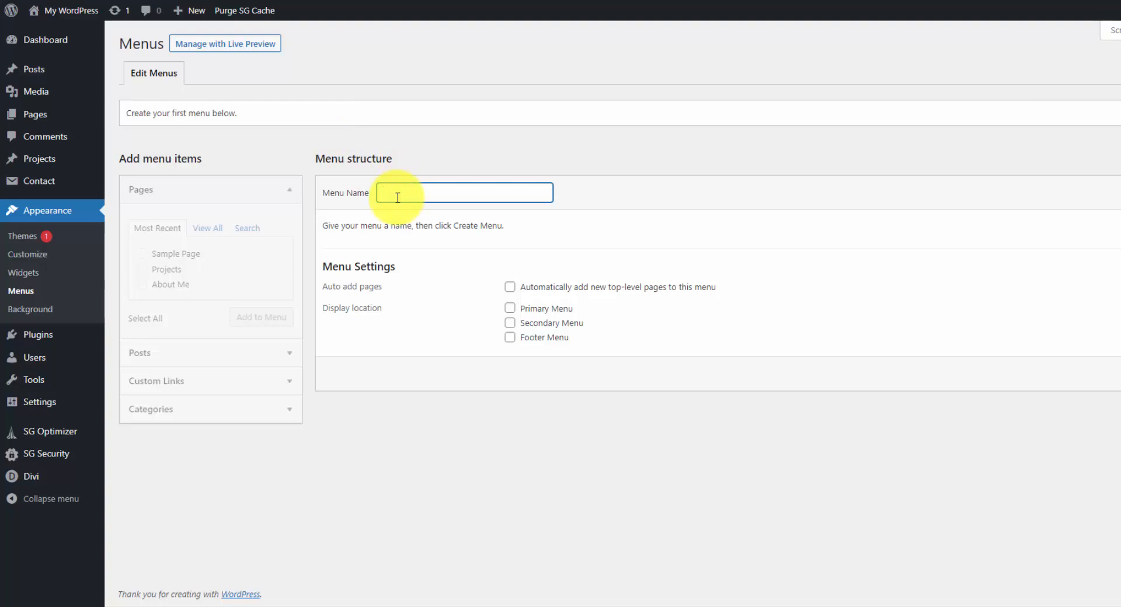
pyautogui.write('Main Nav')
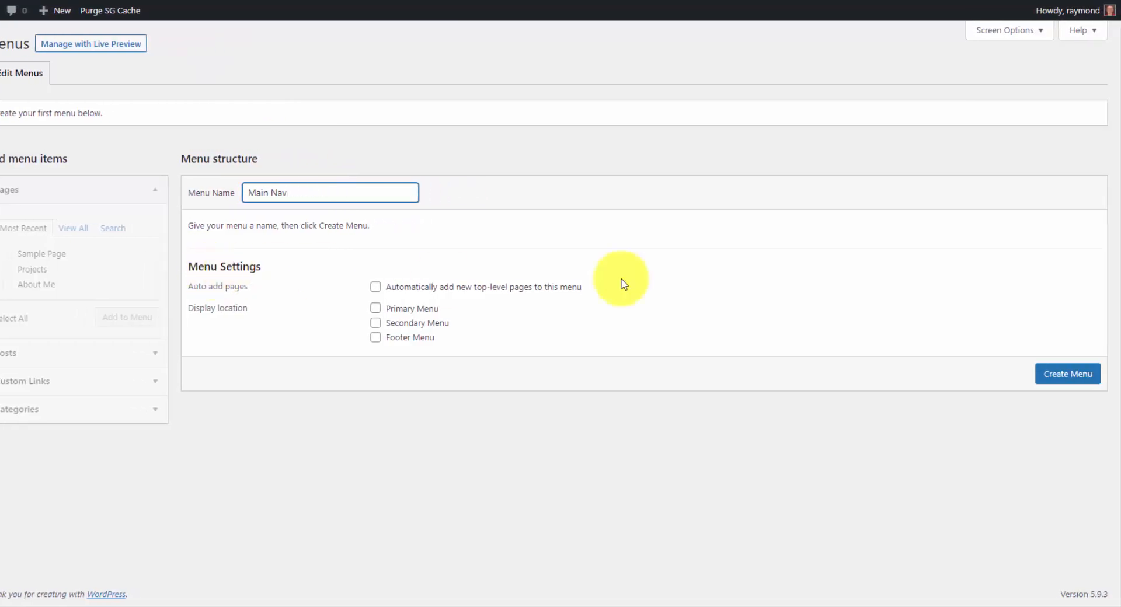
pyautogui.click(1069, 372)
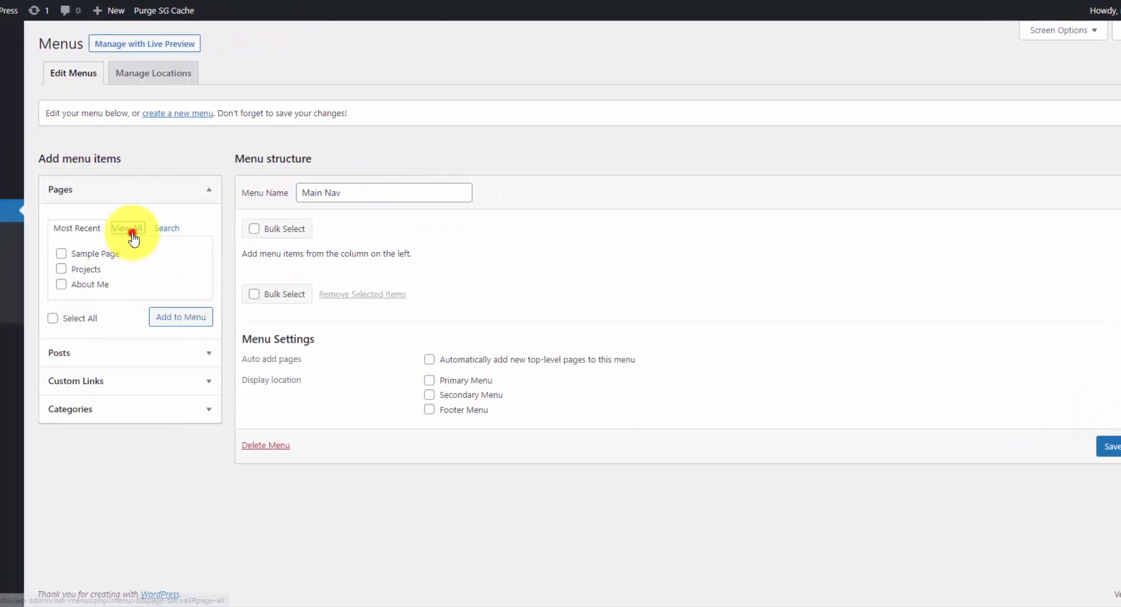
# Add the Home, Blog, About Me and Projects pages to Main Nav, ordered Home, About Me, Projects, Blog.
pyautogui.click(73, 228)
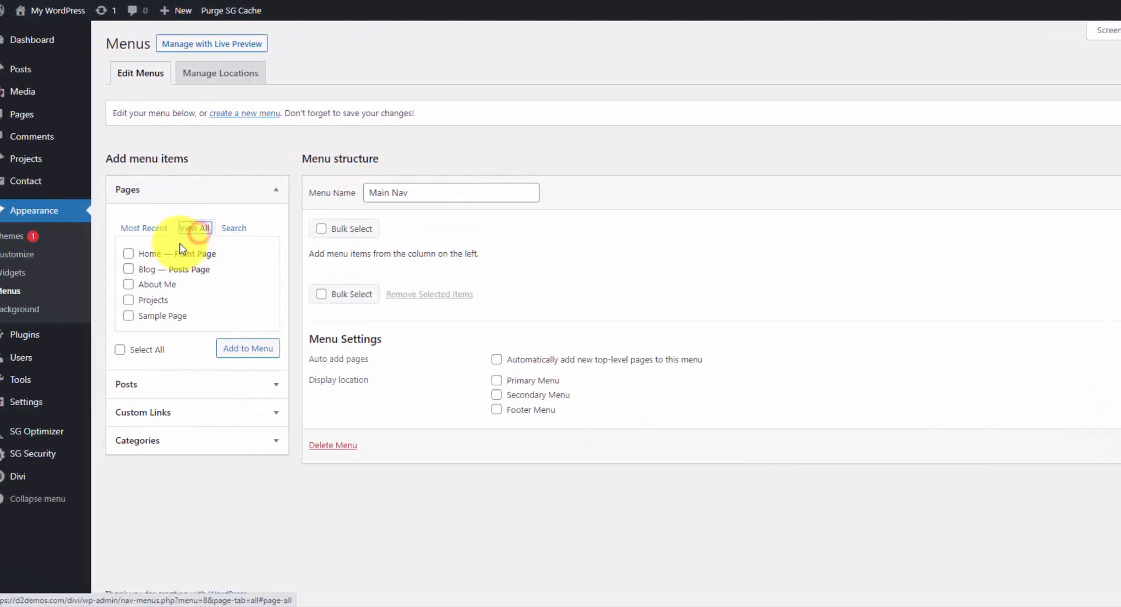
pyautogui.click(143, 256)
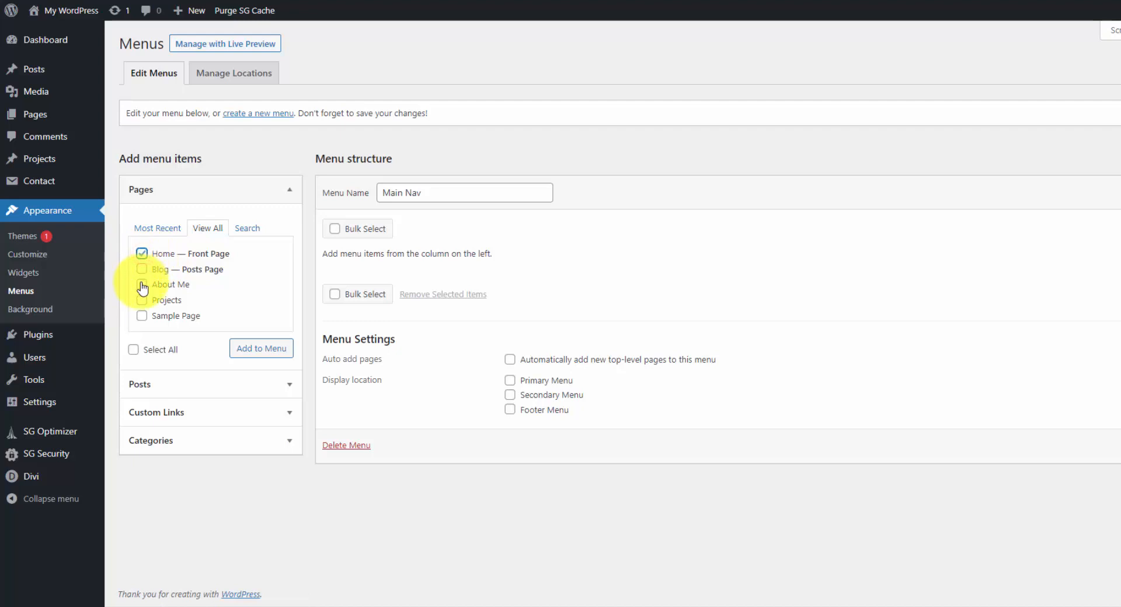
pyautogui.click(141, 284)
pyautogui.click(142, 300)
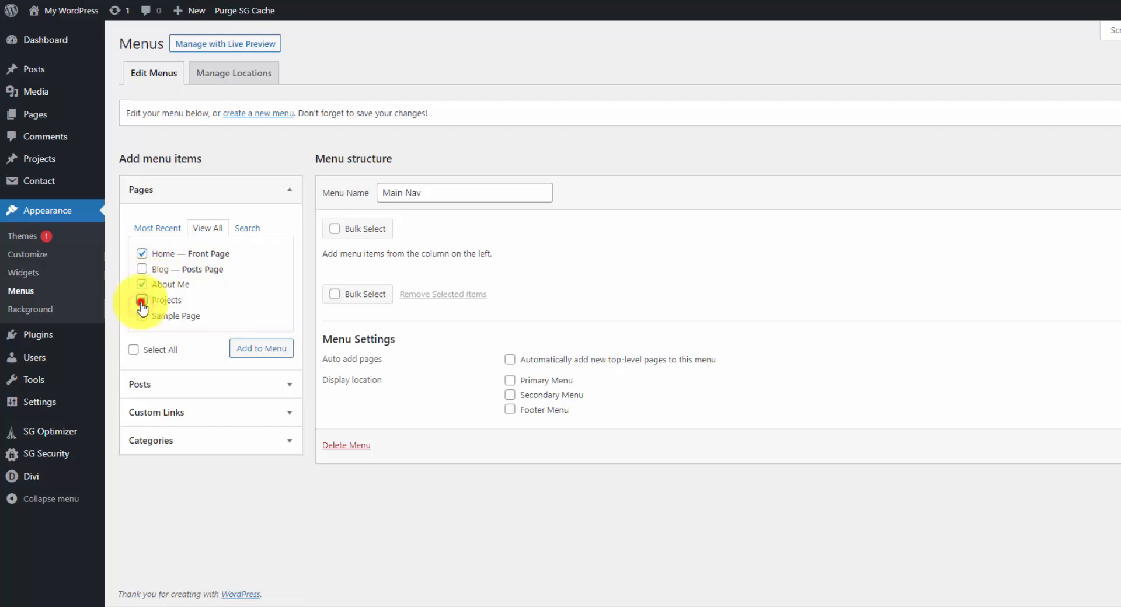
pyautogui.click(141, 269)
pyautogui.click(267, 349)
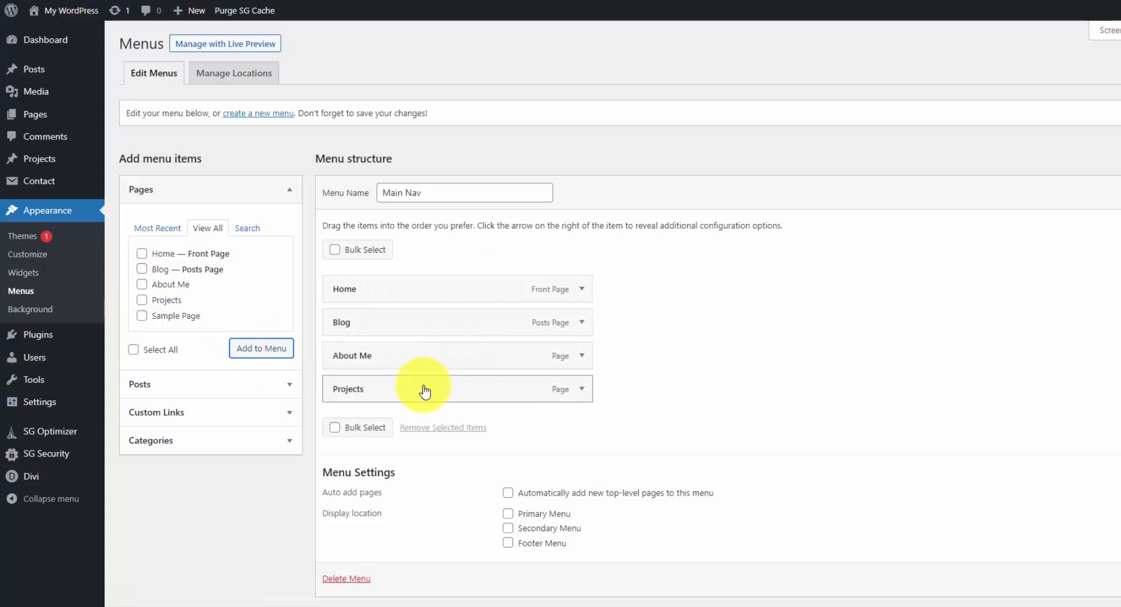
pyautogui.moveTo(407, 360); pyautogui.dragTo(405, 327)
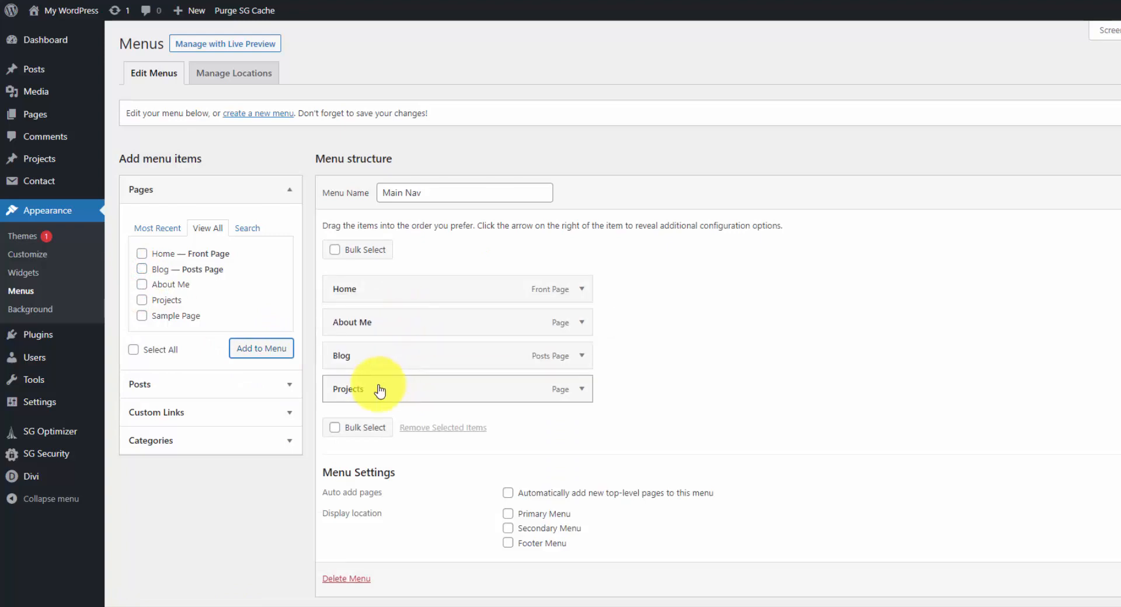
pyautogui.moveTo(376, 387); pyautogui.dragTo(378, 360)
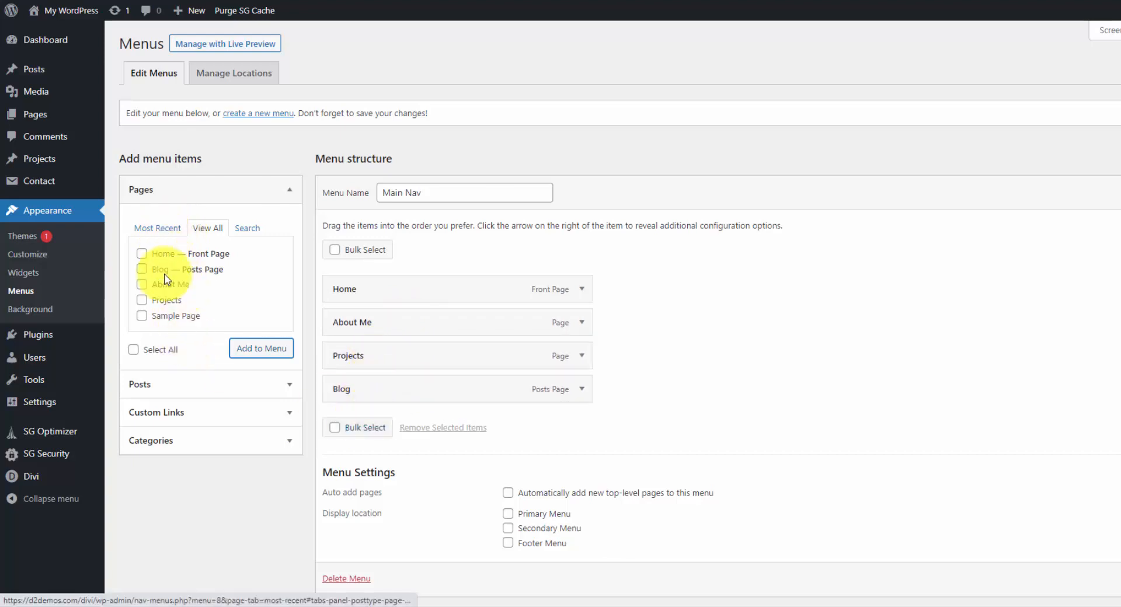
# Add a custom link labelled Contact with URL # to the end of Main Nav and save the menu.
pyautogui.click(192, 418)
pyautogui.click(211, 288)
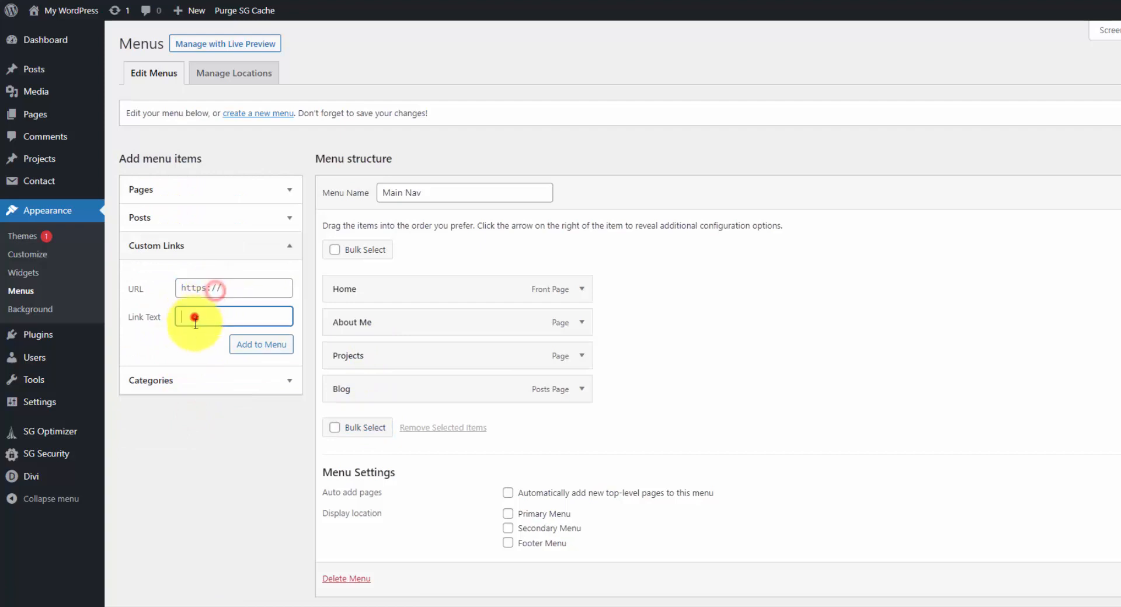
pyautogui.click(195, 316)
pyautogui.click(224, 288)
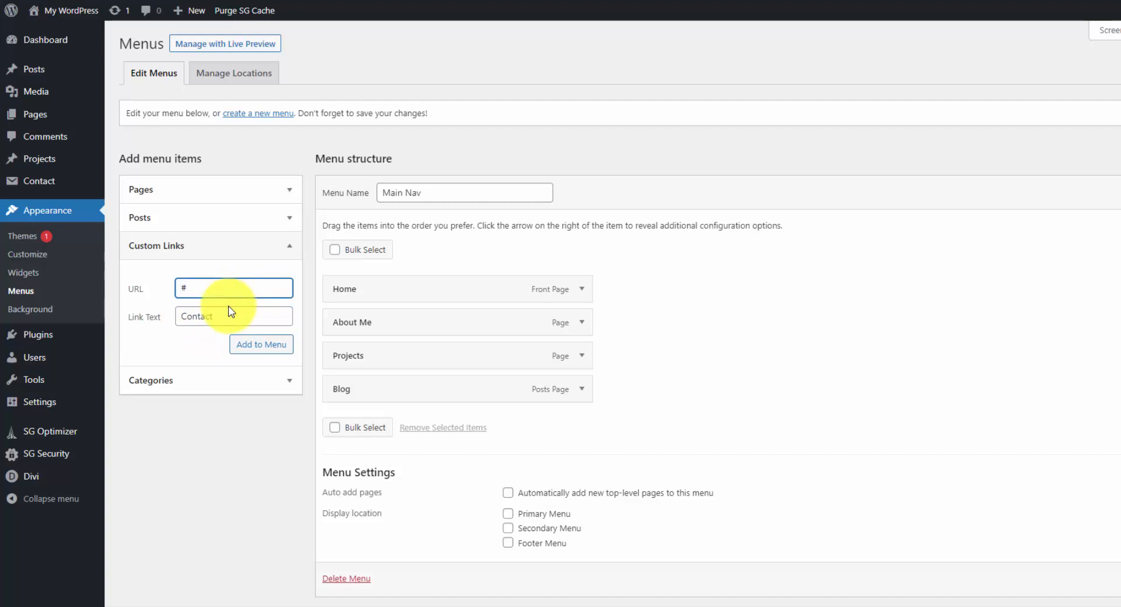
pyautogui.click(264, 347)
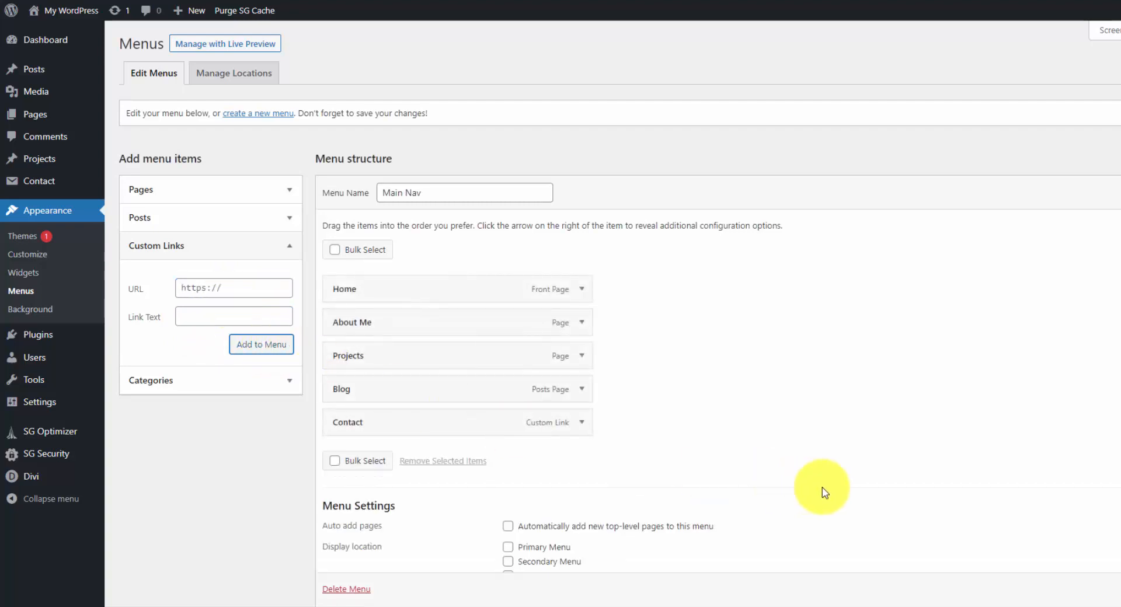
pyautogui.scroll(-1, 1066, 508)
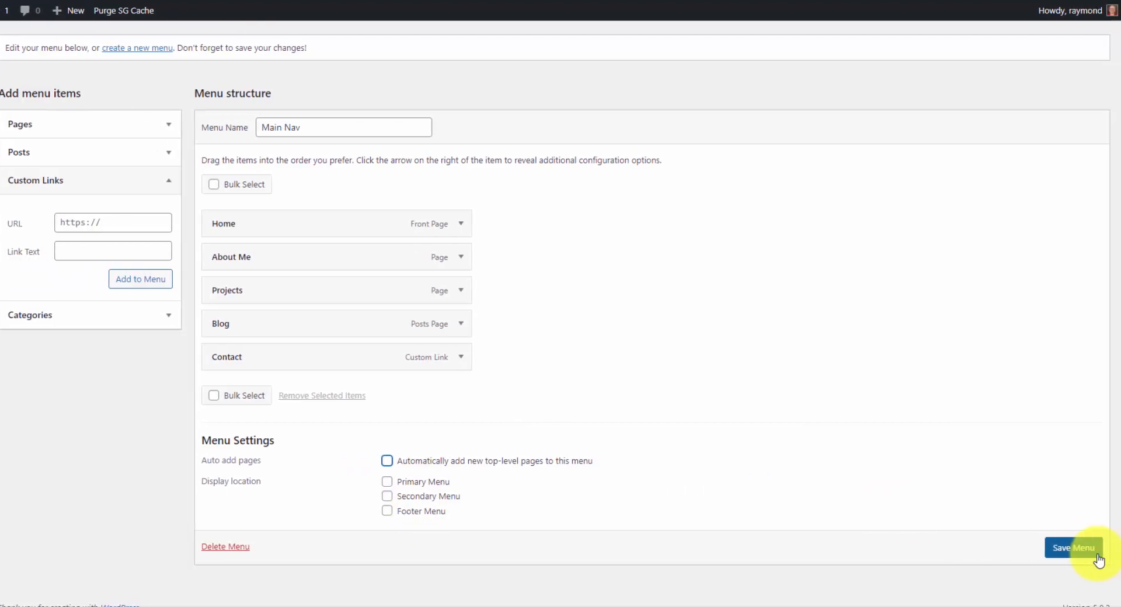
pyautogui.click(1079, 551)
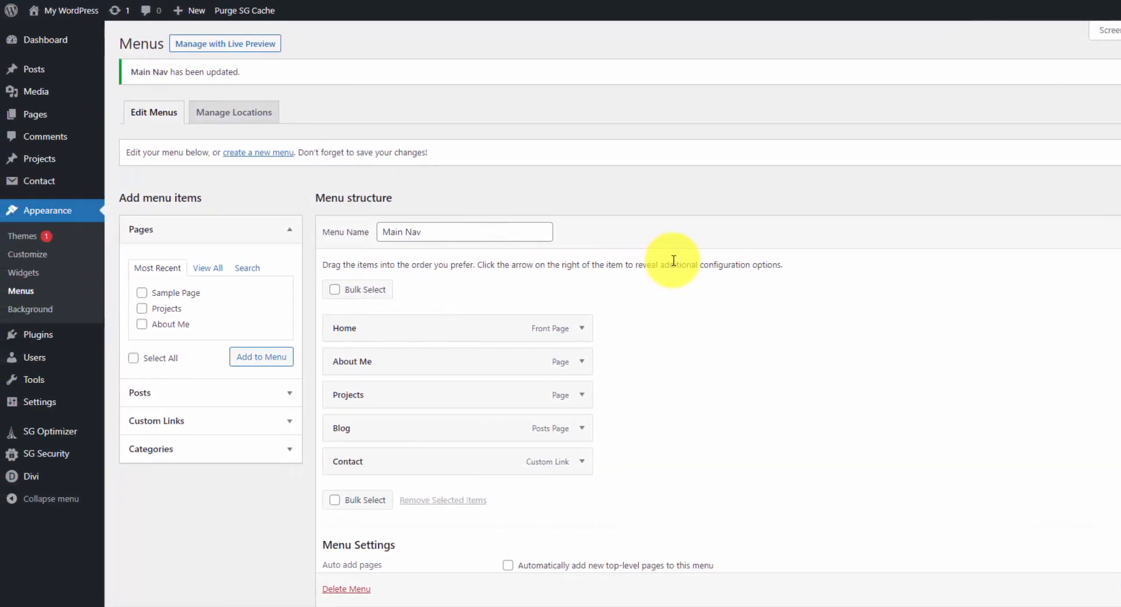
# Open the default website template's Global Header in the Divi Theme Builder and check its navigation menu.
pyautogui.moveTo(132, 496)
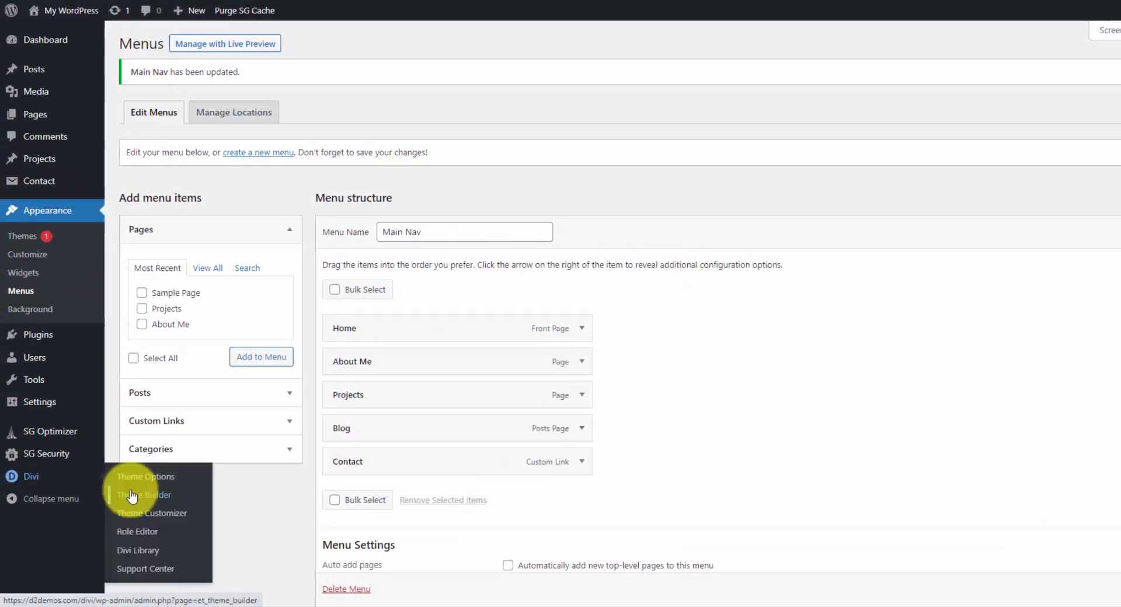
pyautogui.click(132, 495)
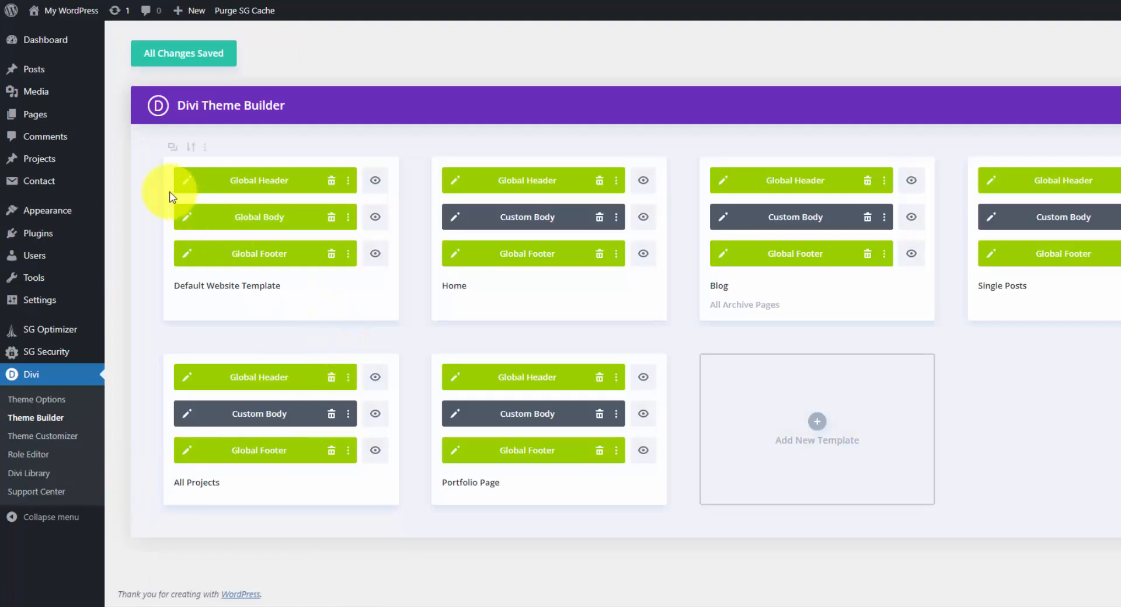
pyautogui.click(186, 185)
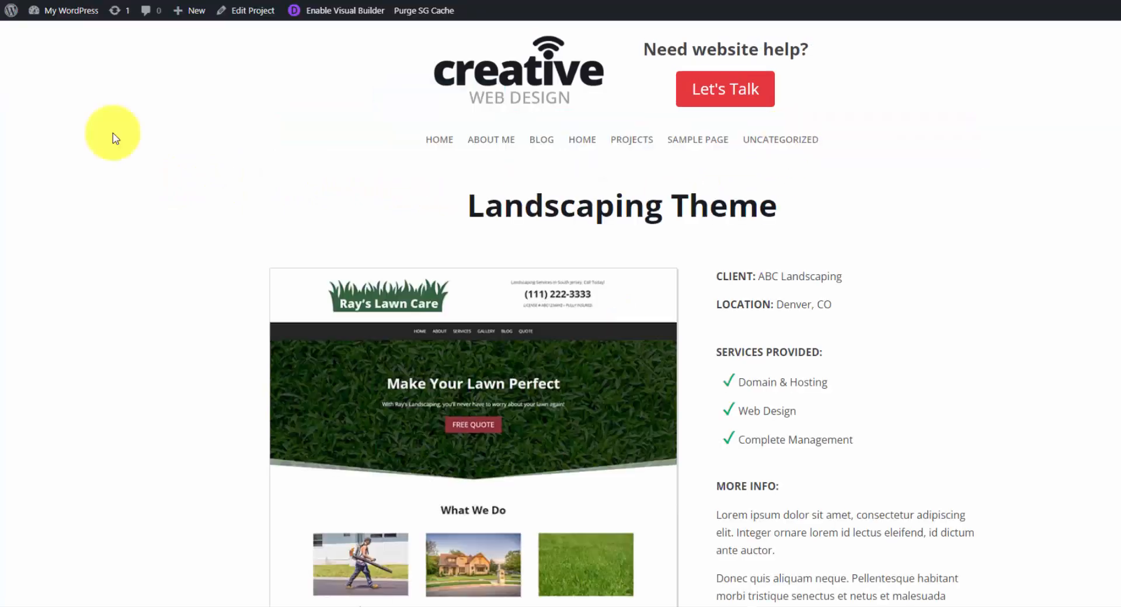
pyautogui.rightClick(115, 143)
pyautogui.click(149, 176)
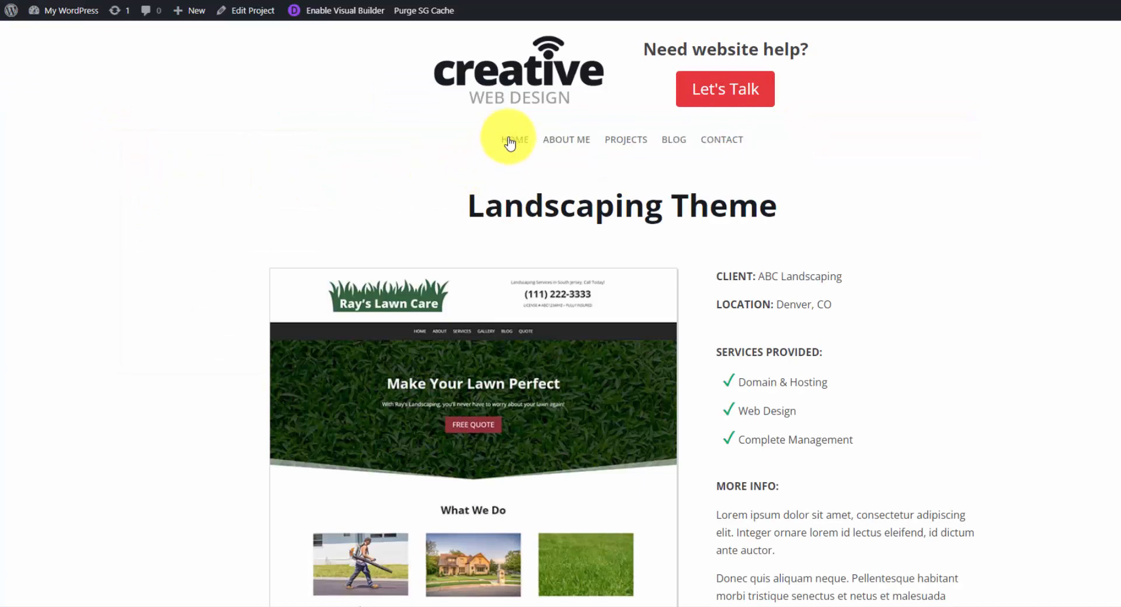
# Follow the Contact menu link on the live project page and check the contact form section it leads to.
pyautogui.click(734, 142)
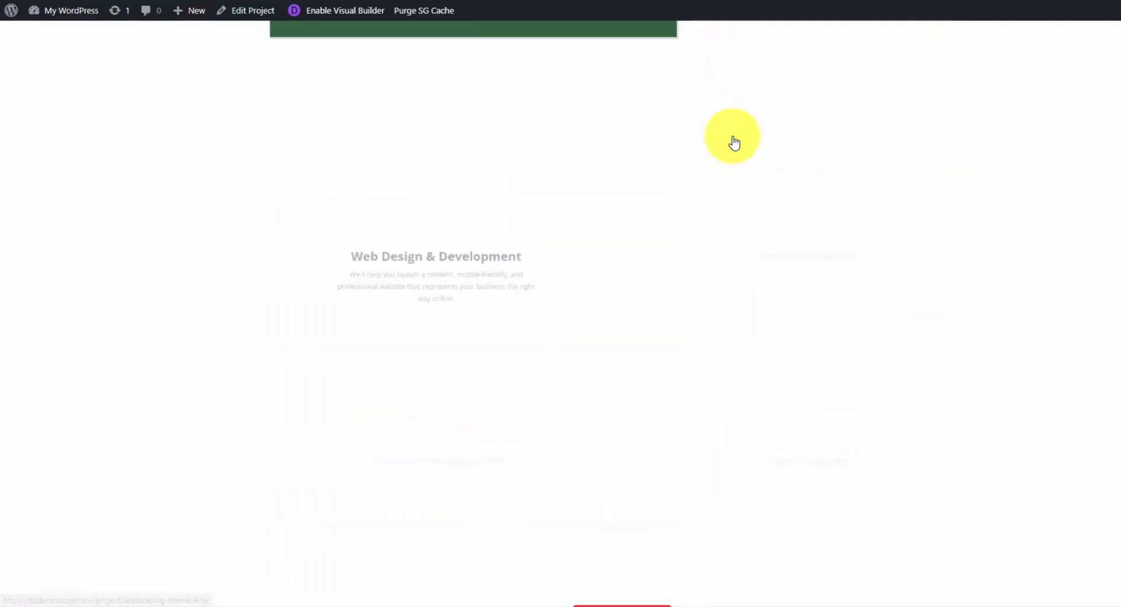
pyautogui.scroll(10, 493, 228)
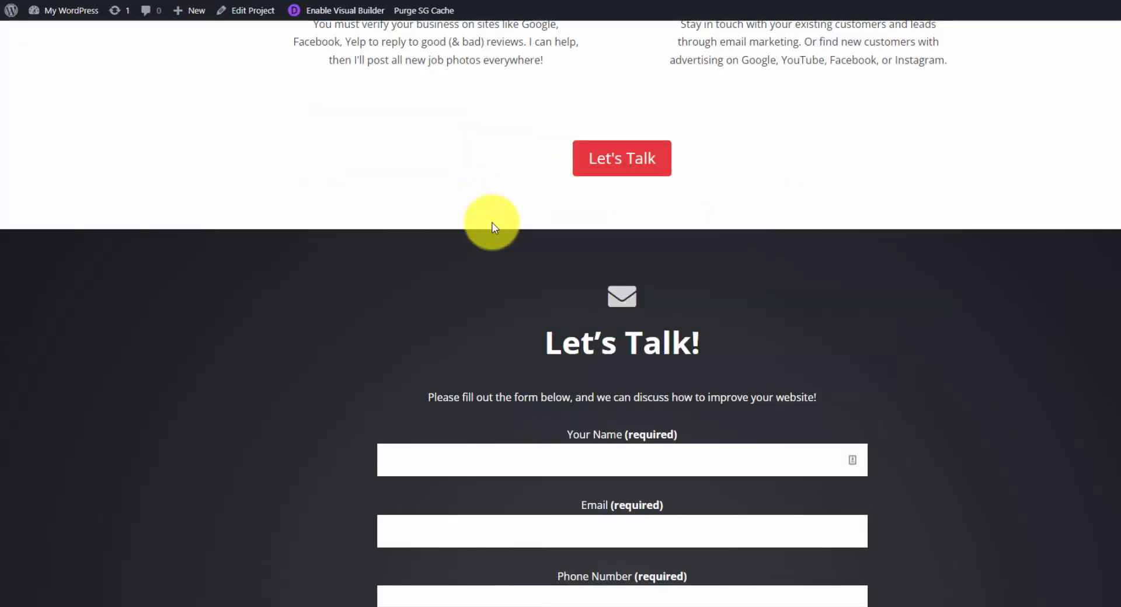
pyautogui.scroll(10, 488, 224)
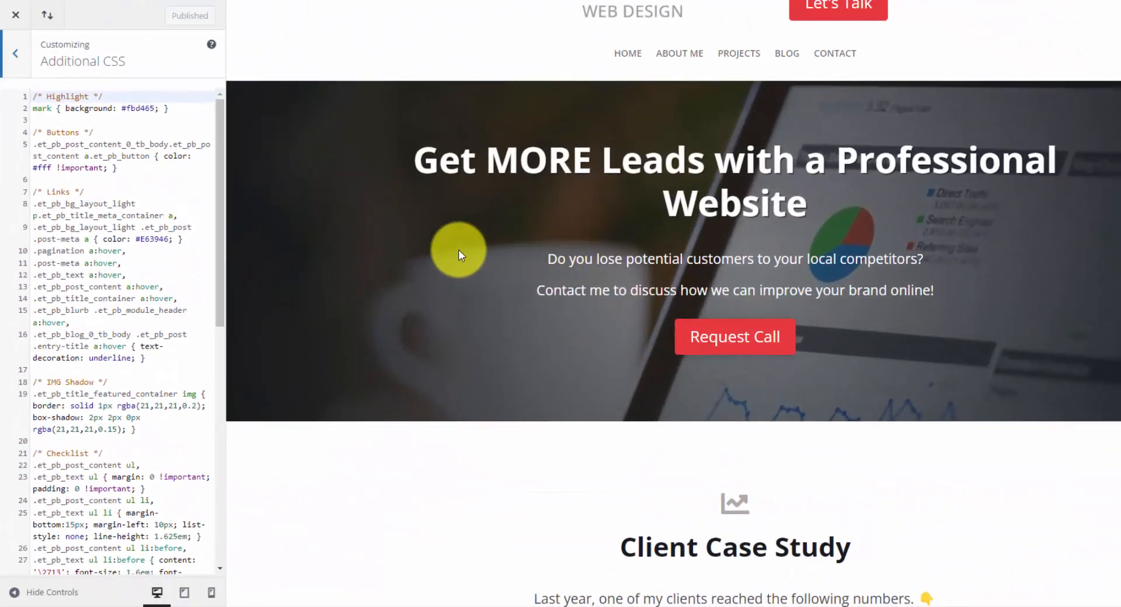
# Examine the Highlight rule for mark and the Buttons rule for post content in the theme customizer's Additional CSS.
pyautogui.scroll(2, 458, 250)
pyautogui.click(108, 96)
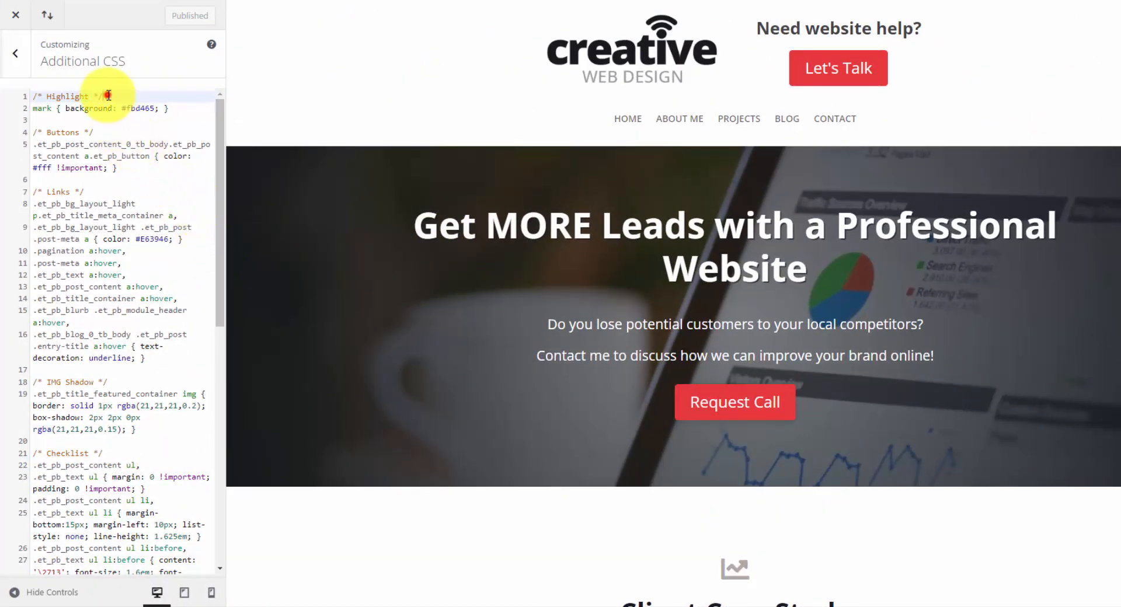
pyautogui.moveTo(32, 95)
pyautogui.mouseDown()
pyautogui.moveTo(91, 93)
pyautogui.moveTo(31, 105)
pyautogui.mouseUp()
pyautogui.click(112, 91)
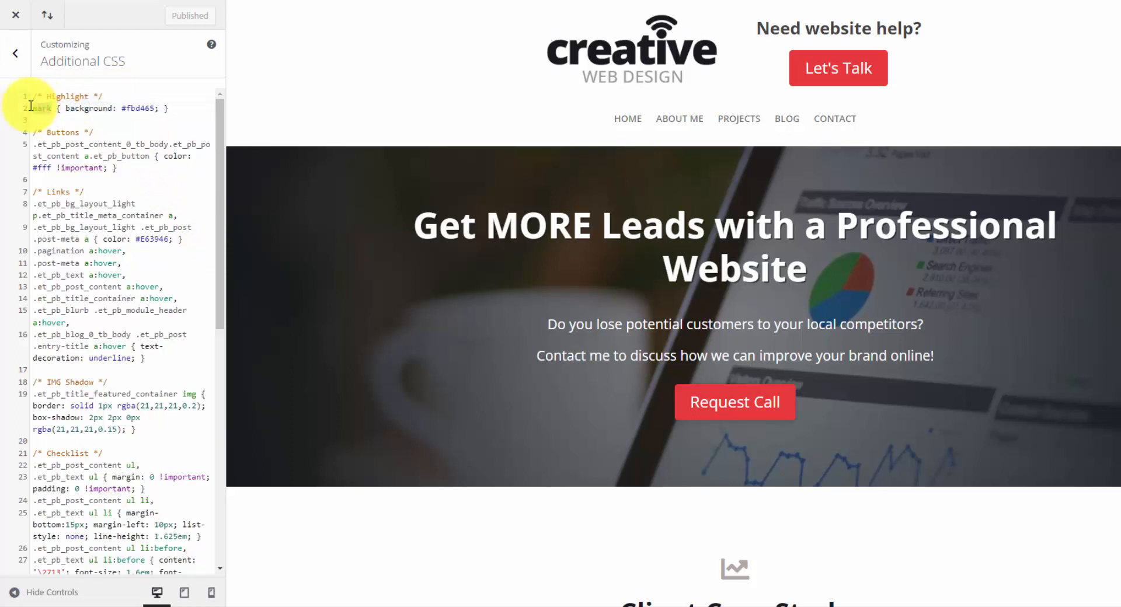
pyautogui.click(44, 108)
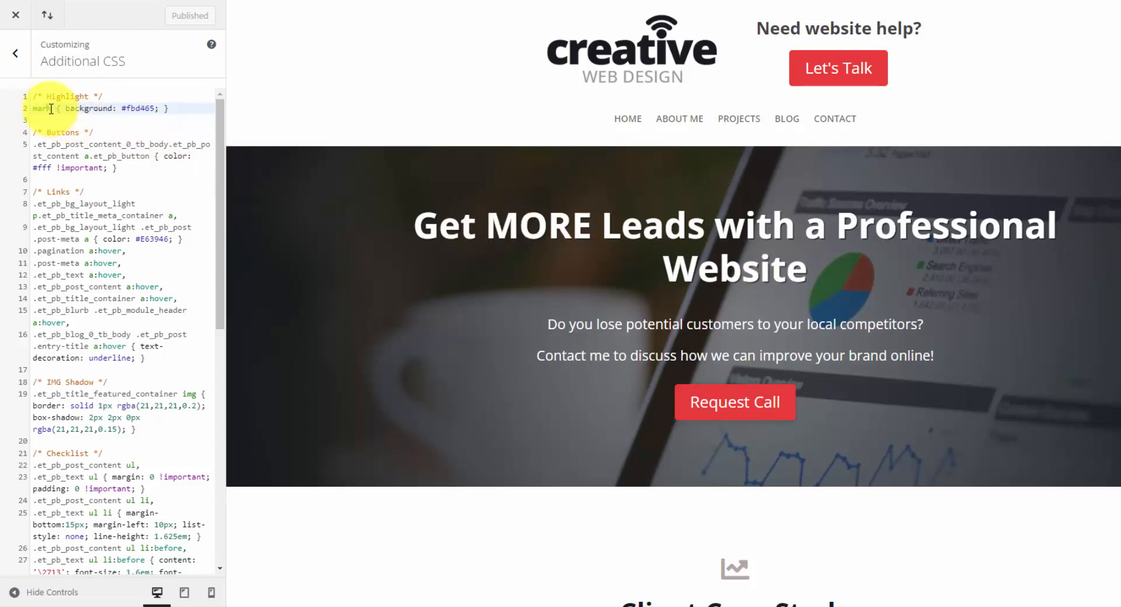
pyautogui.moveTo(51, 109); pyautogui.dragTo(38, 111)
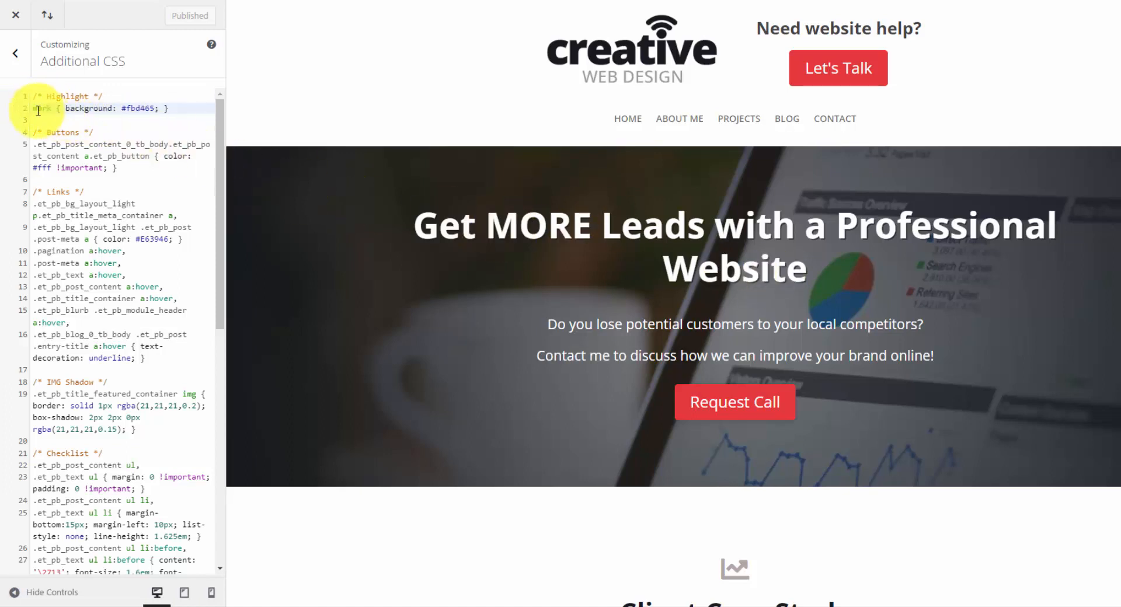
pyautogui.moveTo(168, 109); pyautogui.dragTo(26, 102)
pyautogui.click(117, 126)
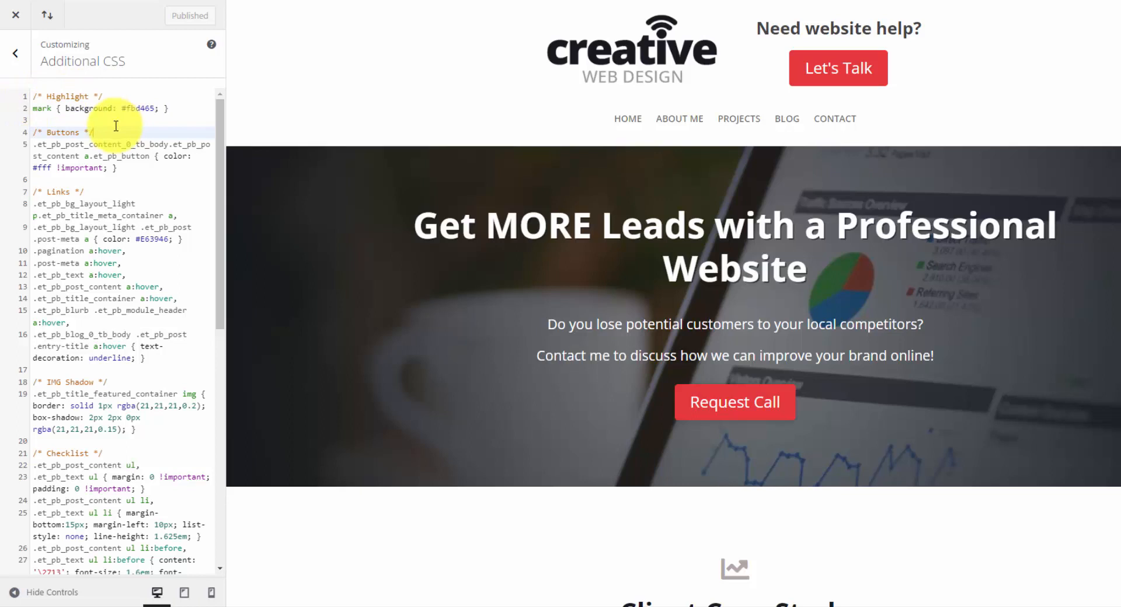
pyautogui.doubleClick(73, 144)
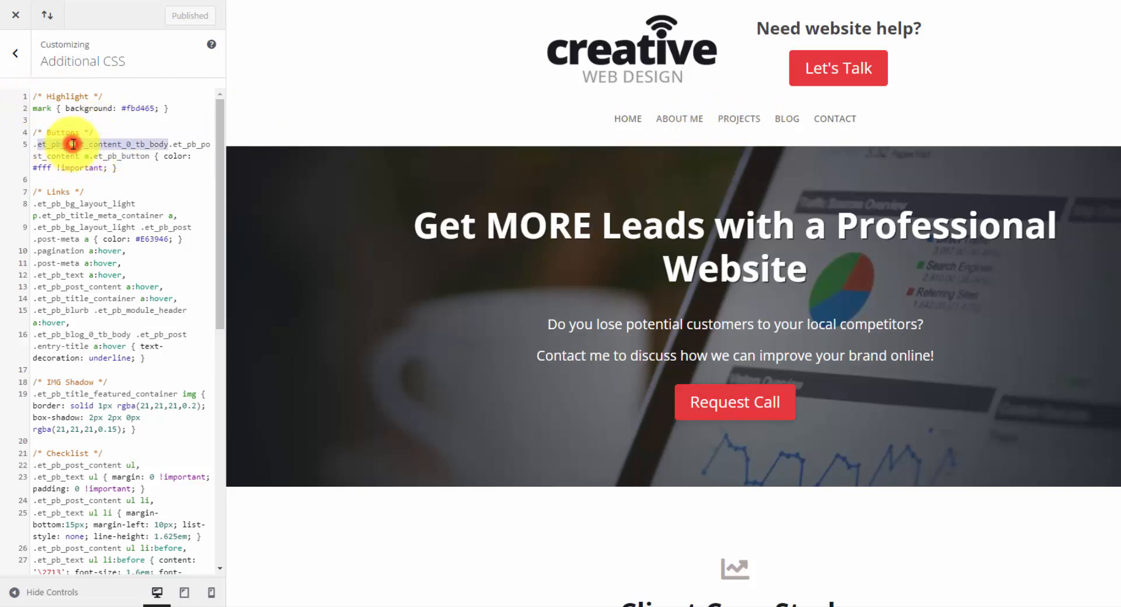
pyautogui.click(108, 155)
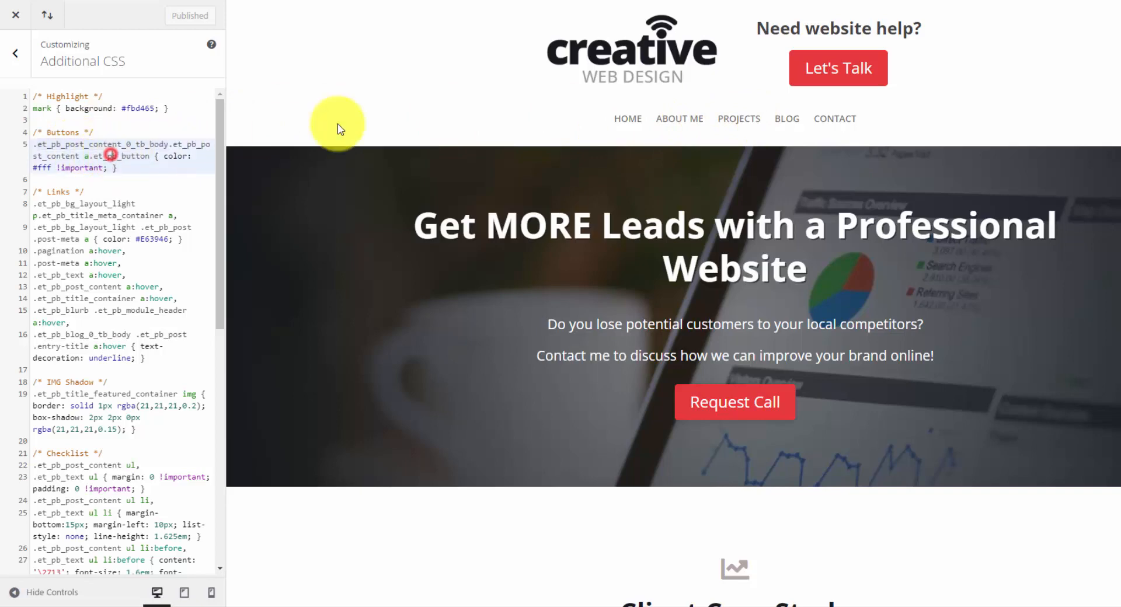
# Open the Hello world! post from the Blog page in the customizer preview and look over its layout.
pyautogui.click(782, 121)
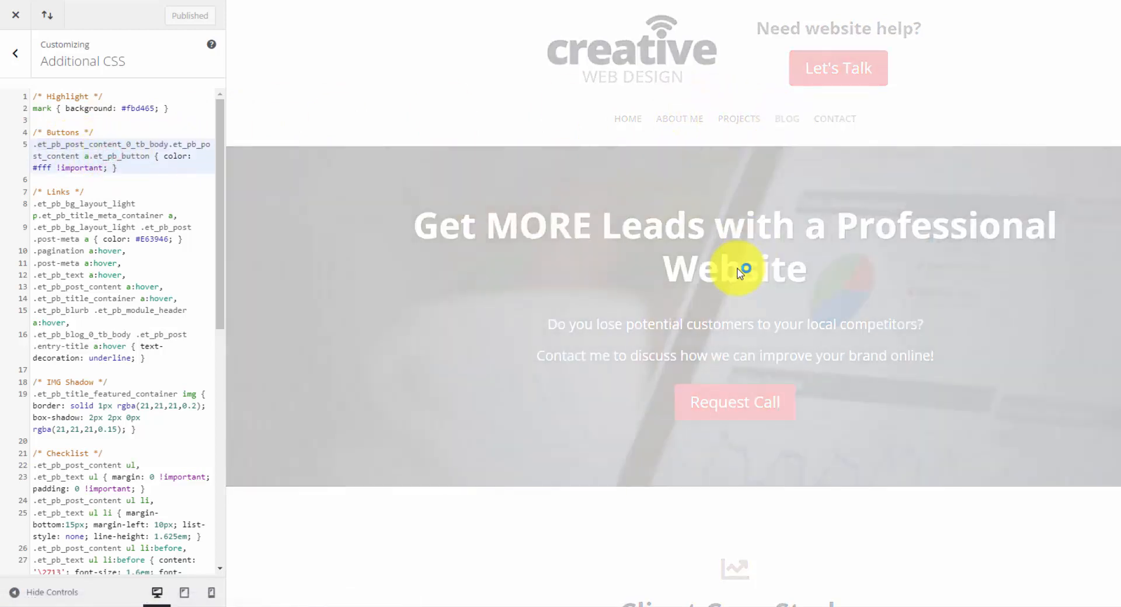
pyautogui.scroll(-2, 756, 231)
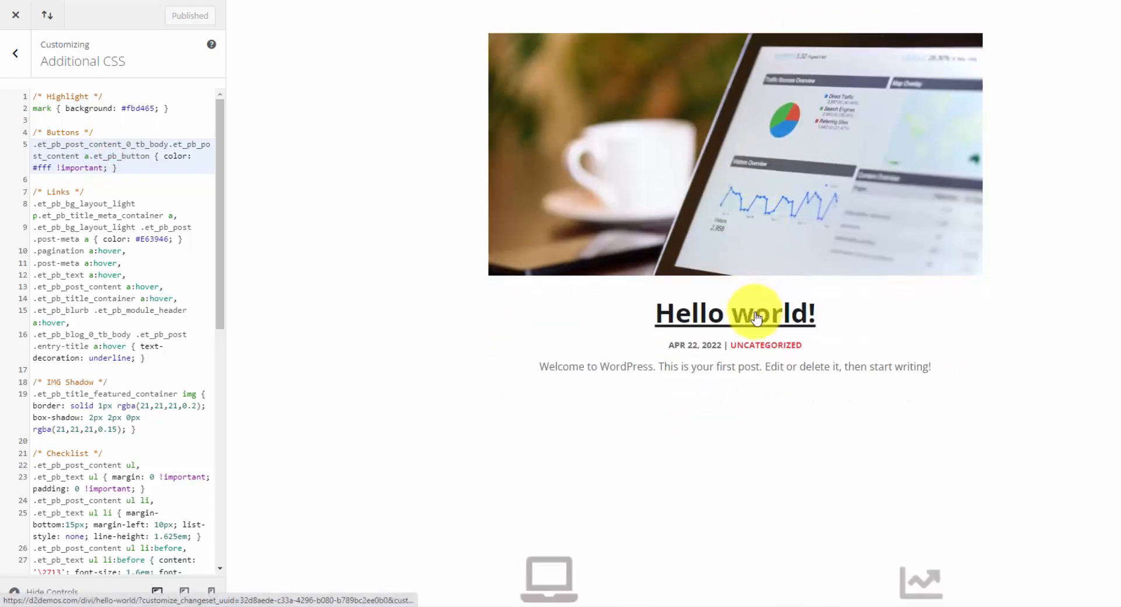
pyautogui.click(785, 327)
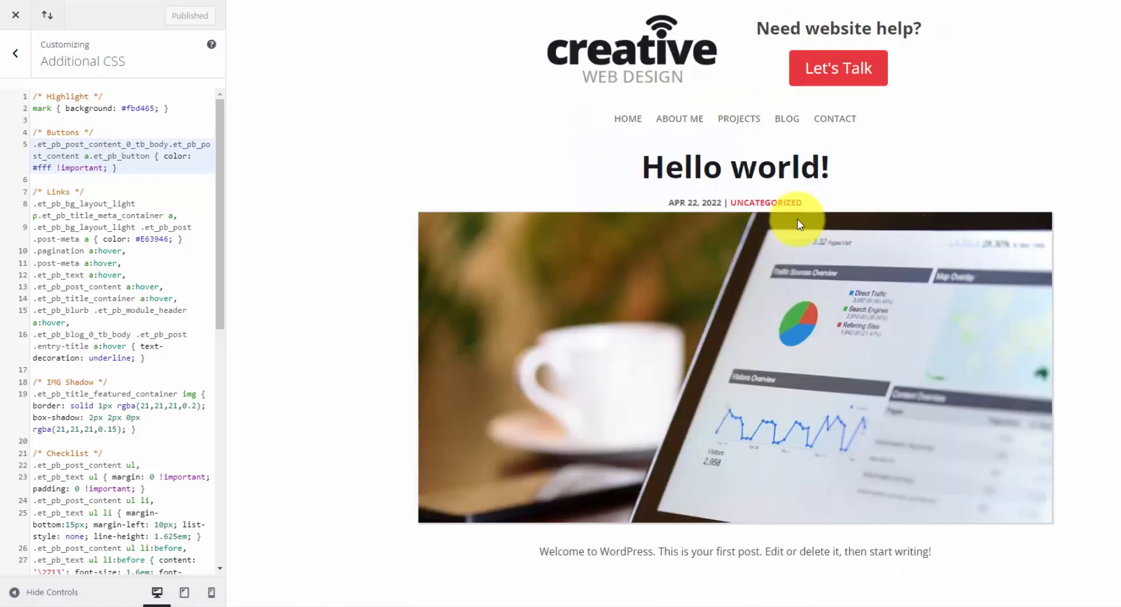
pyautogui.scroll(-6, 790, 207)
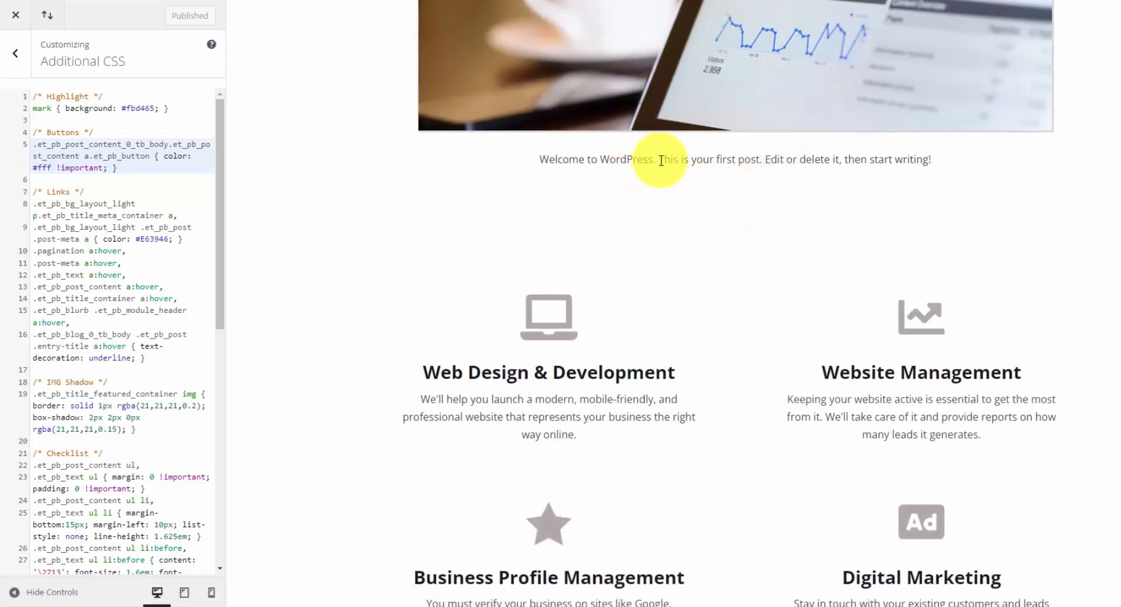
pyautogui.scroll(5, 660, 165)
pyautogui.scroll(2, 663, 163)
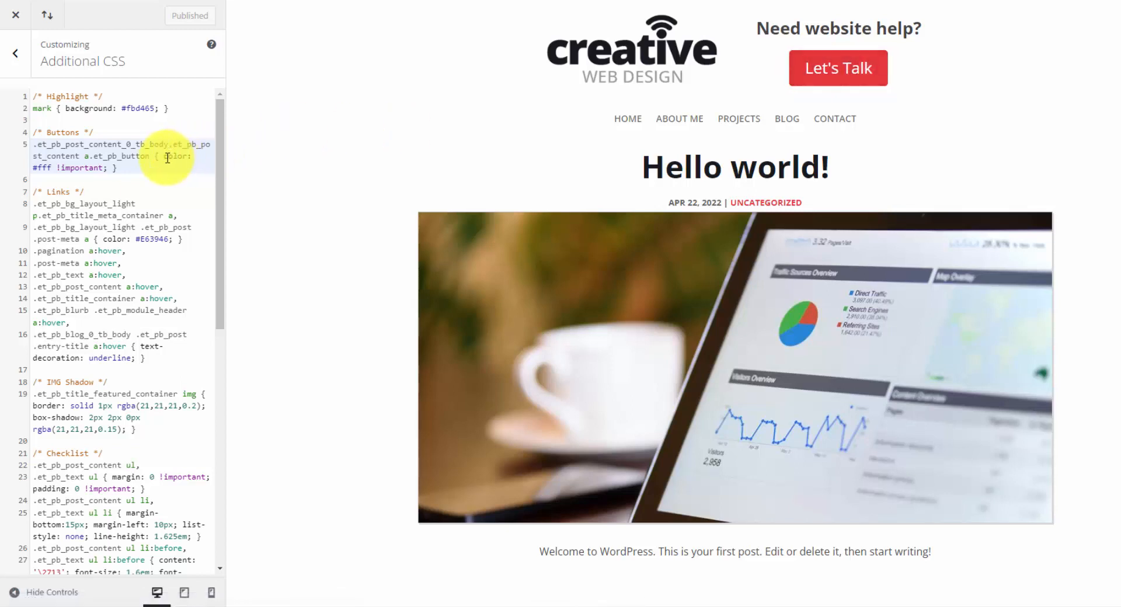
# Examine the colour declaration with !important in the Buttons rule and the link colour selectors under Links in the Additional CSS.
pyautogui.moveTo(37, 168); pyautogui.dragTo(51, 169)
pyautogui.click(52, 169)
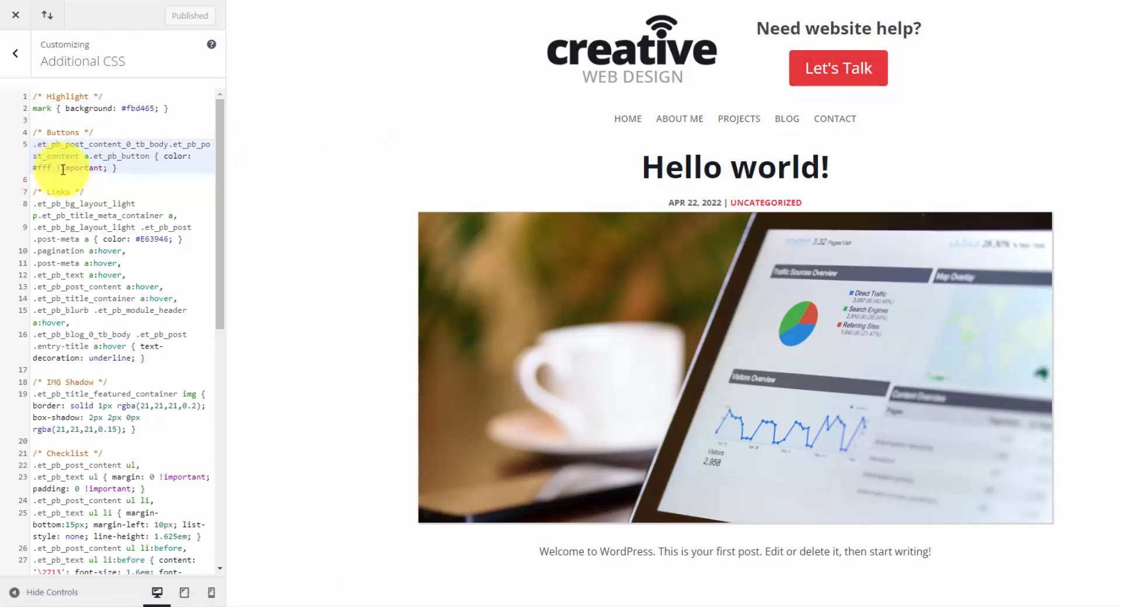
pyautogui.moveTo(57, 168); pyautogui.dragTo(102, 166)
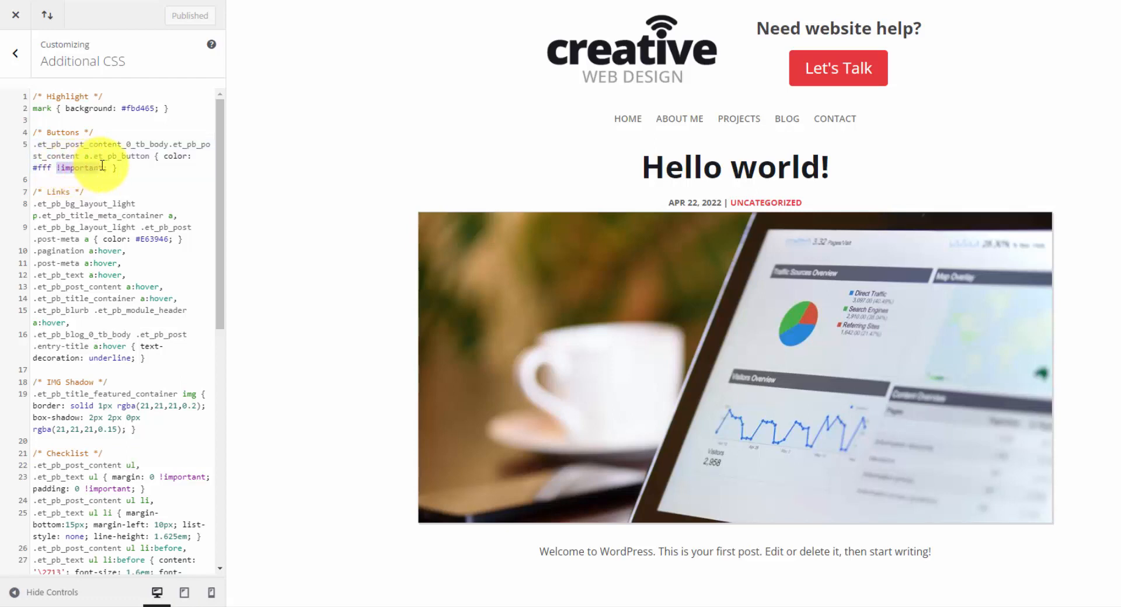
pyautogui.click(103, 166)
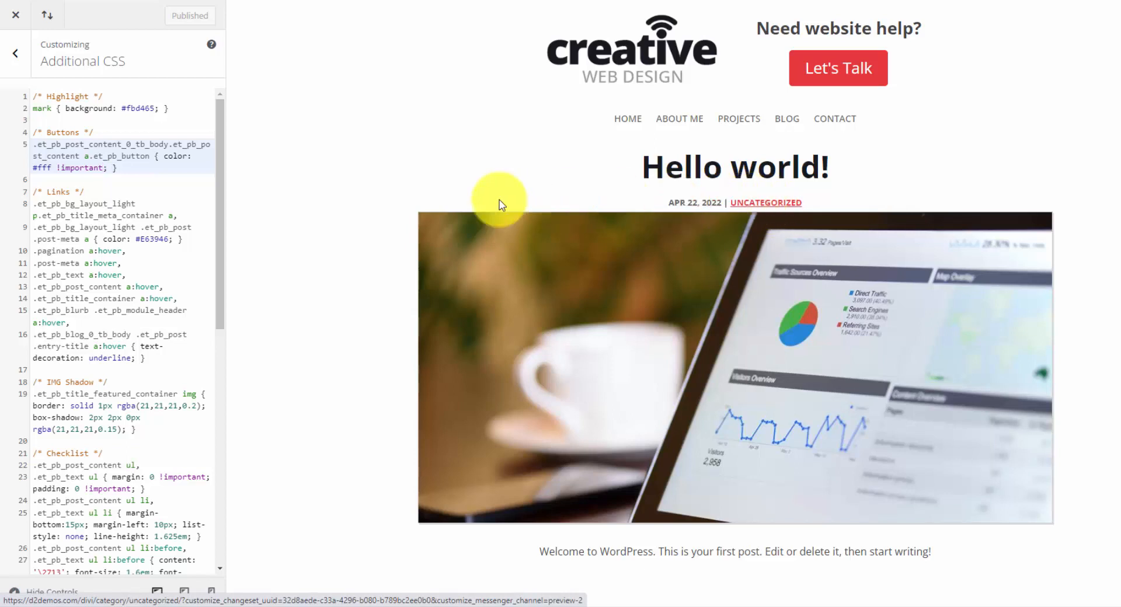
pyautogui.click(188, 239)
pyautogui.moveTo(173, 238); pyautogui.dragTo(30, 203)
pyautogui.click(51, 250)
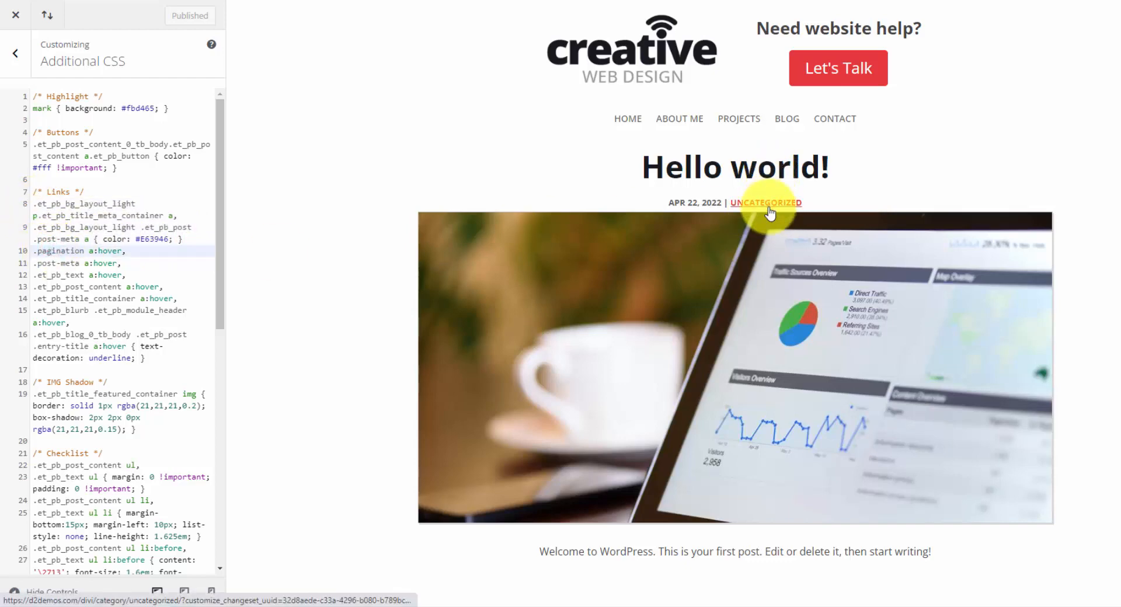
# Examine the IMG Shadow rule for the featured image and compare it with the post's image in the preview.
pyautogui.scroll(-5, 145, 352)
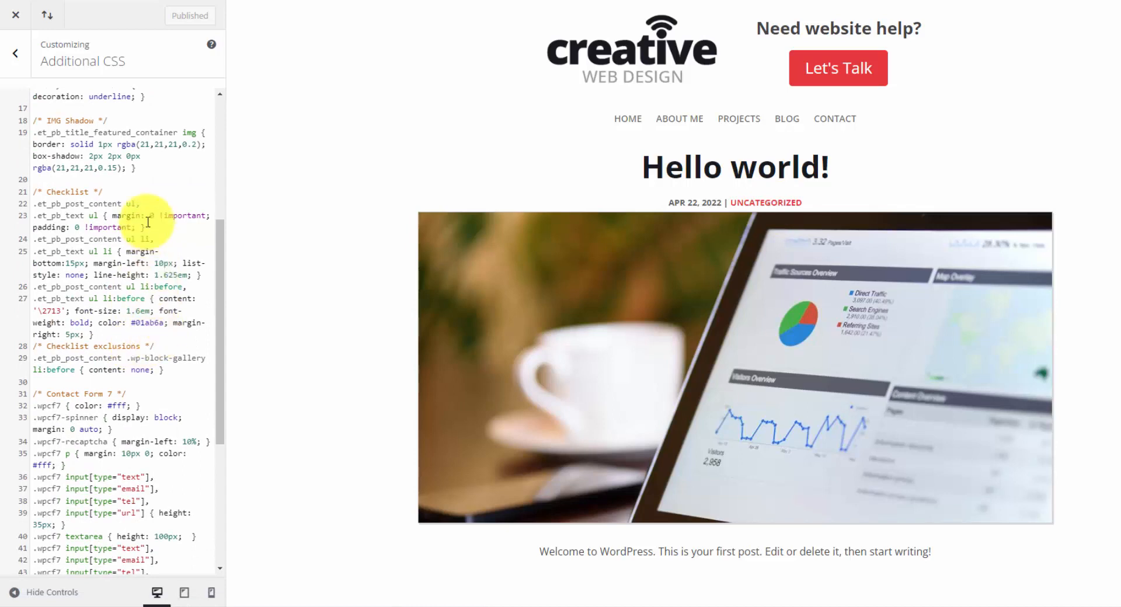
pyautogui.moveTo(109, 120); pyautogui.dragTo(36, 119)
pyautogui.click(35, 121)
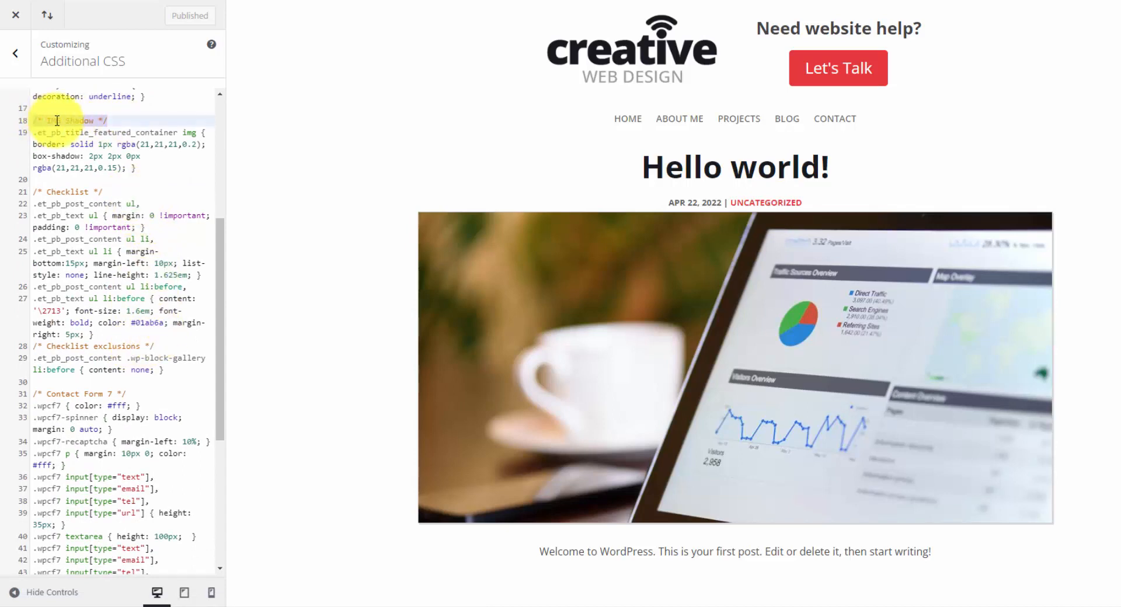
pyautogui.click(124, 121)
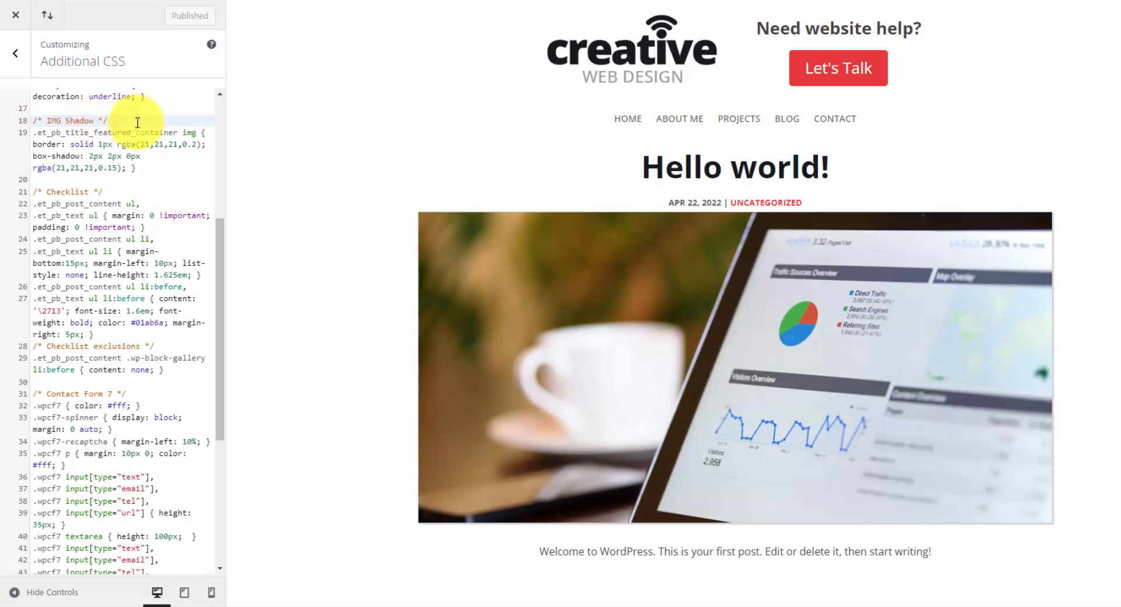
pyautogui.scroll(-1, 691, 199)
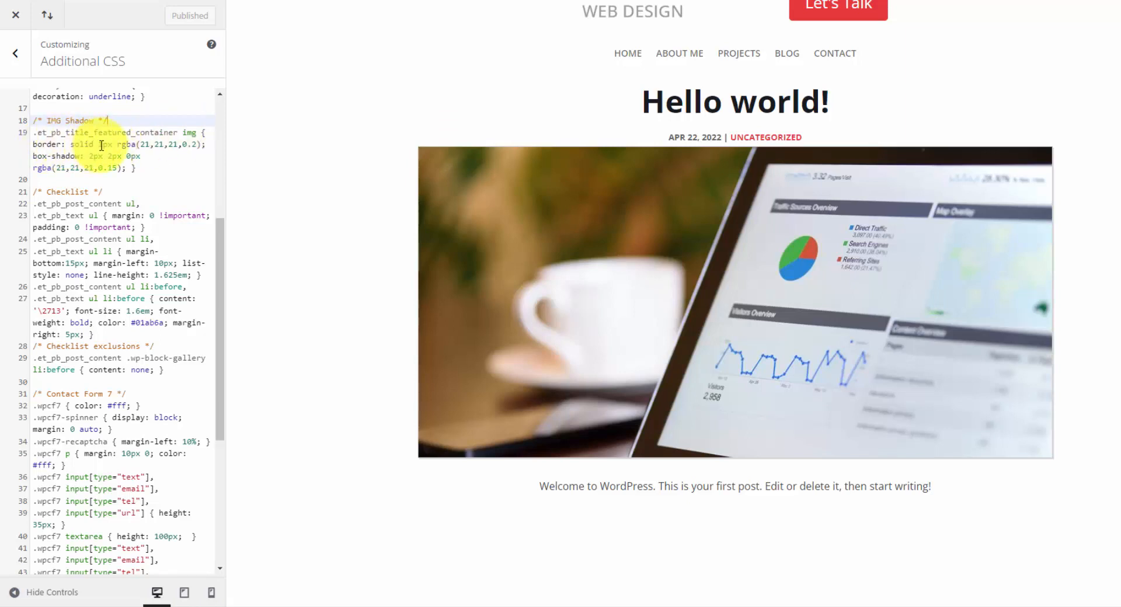
pyautogui.click(150, 165)
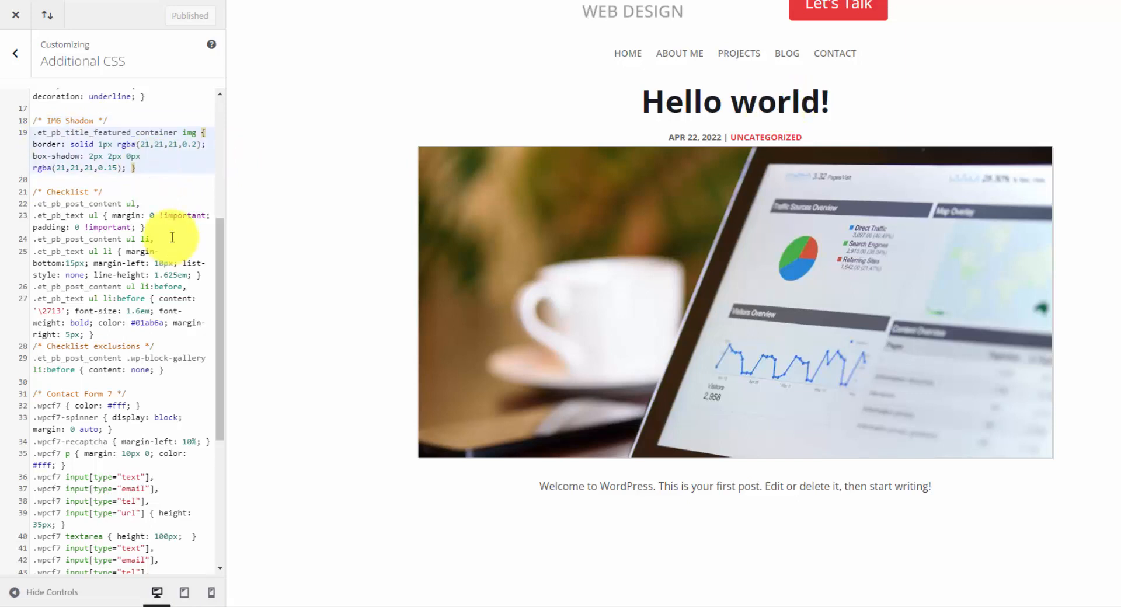
# Examine the Checklist rules for lists in post content and text modules, including the checkmark colour and the Checklist exclusions.
pyautogui.scroll(-2, 153, 245)
pyautogui.click(165, 304)
pyautogui.moveTo(135, 280); pyautogui.dragTo(33, 128)
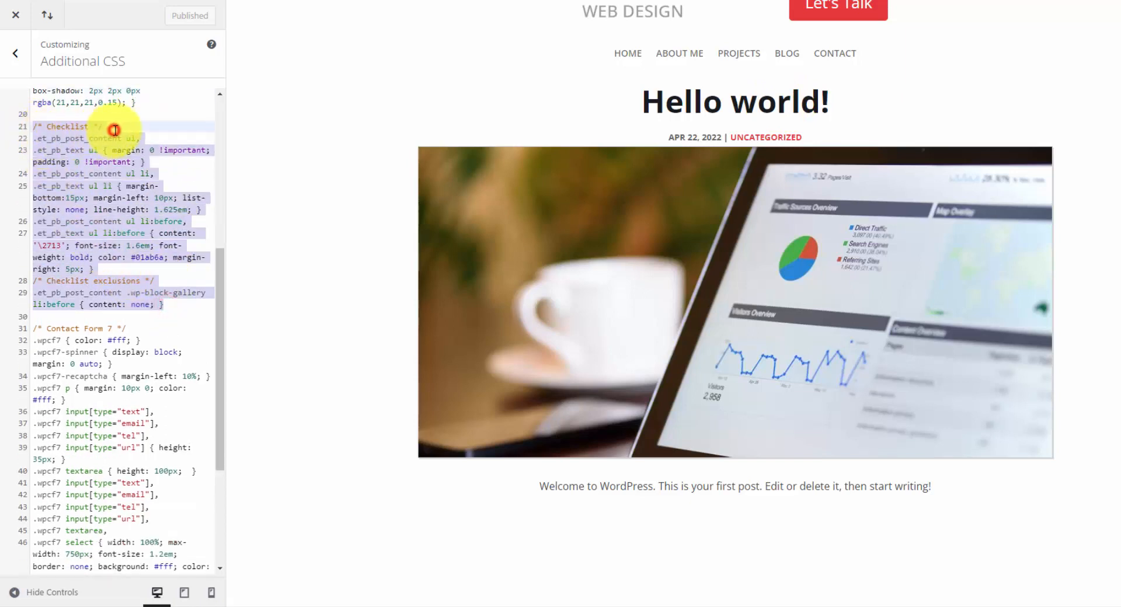
pyautogui.click(141, 130)
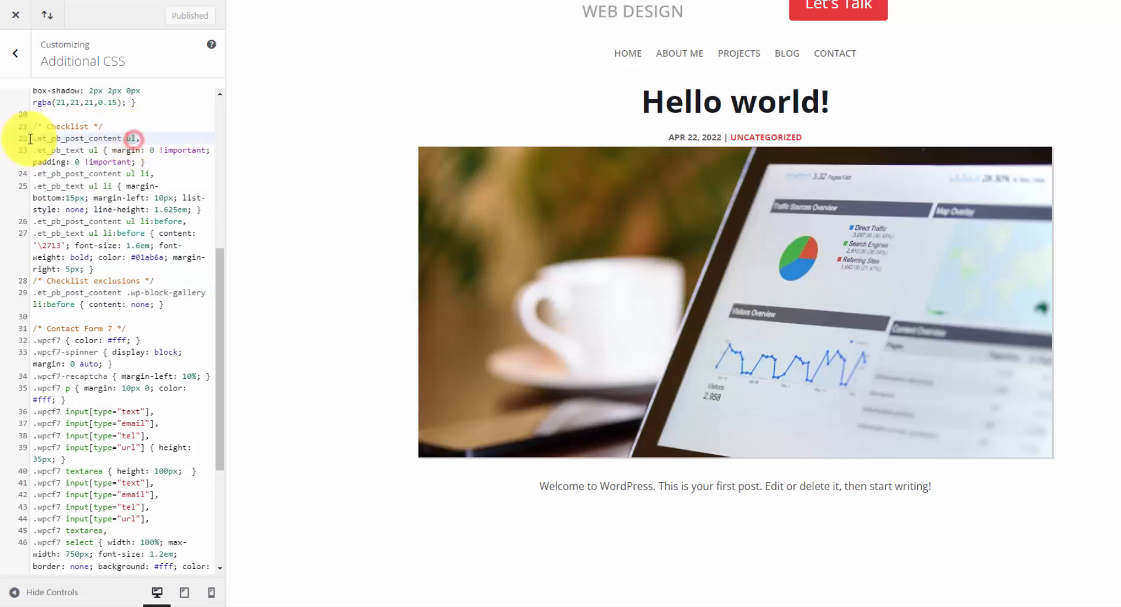
pyautogui.click(66, 141)
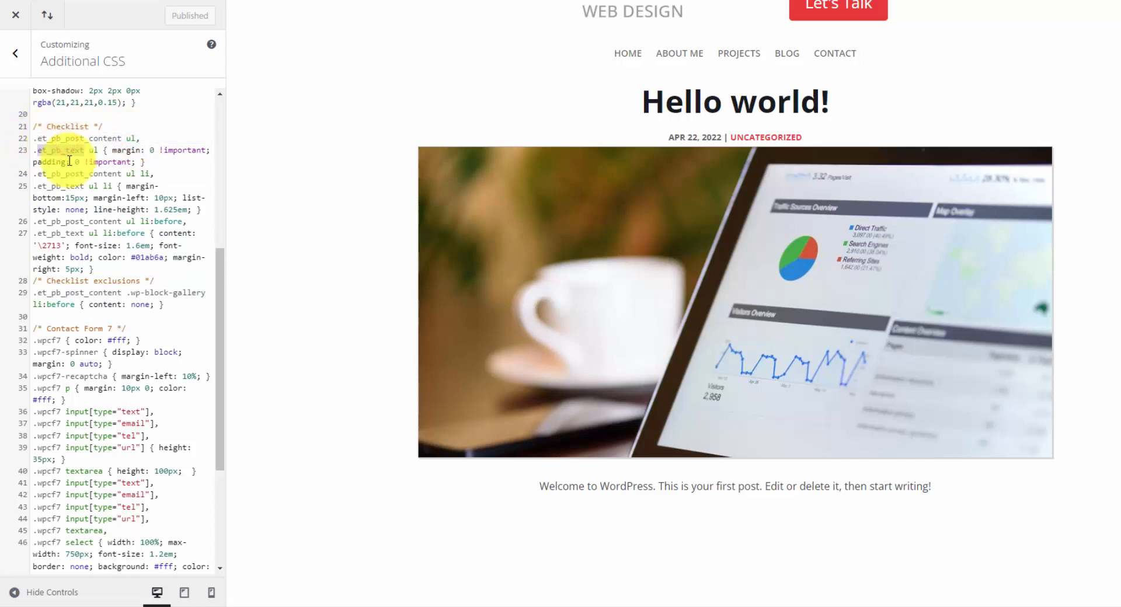
pyautogui.click(69, 161)
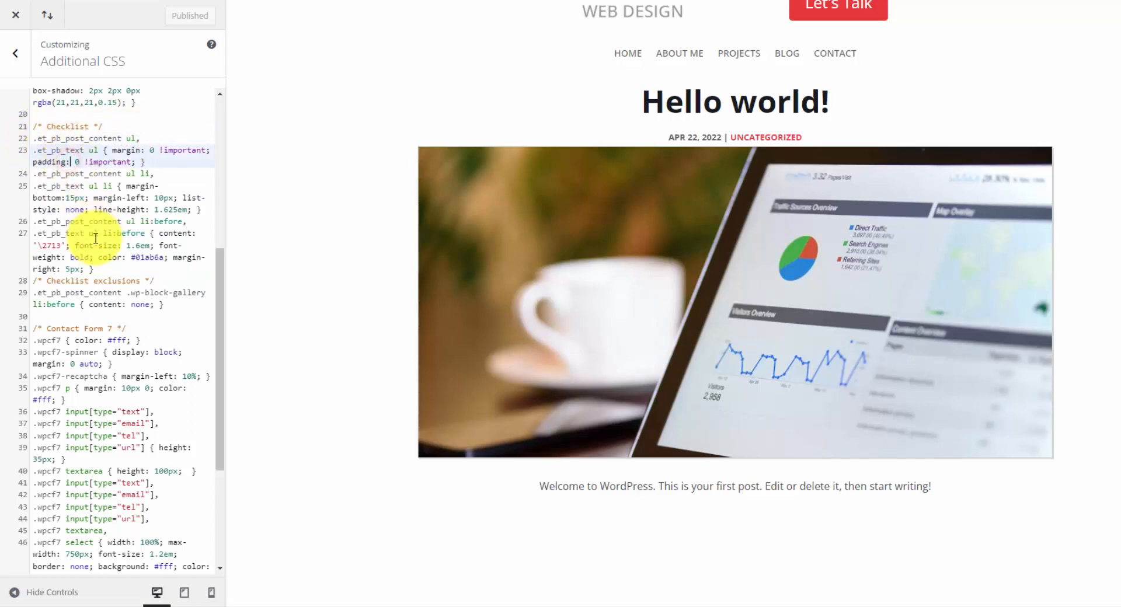
pyautogui.click(158, 234)
pyautogui.moveTo(176, 234)
pyautogui.mouseDown()
pyautogui.moveTo(68, 251)
pyautogui.moveTo(178, 257)
pyautogui.mouseUp()
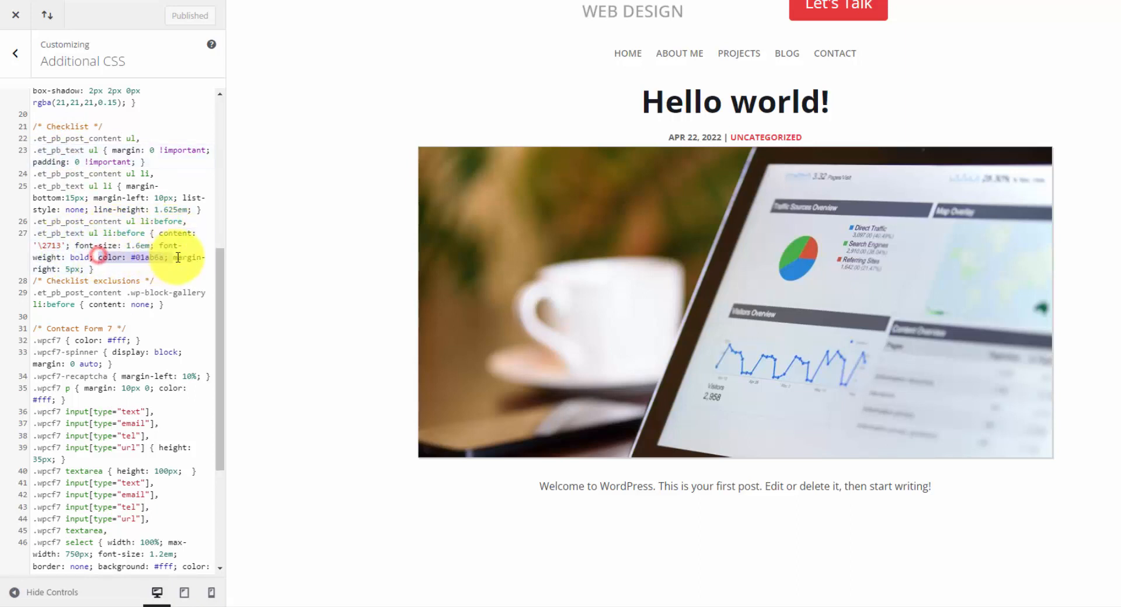
pyautogui.click(168, 258)
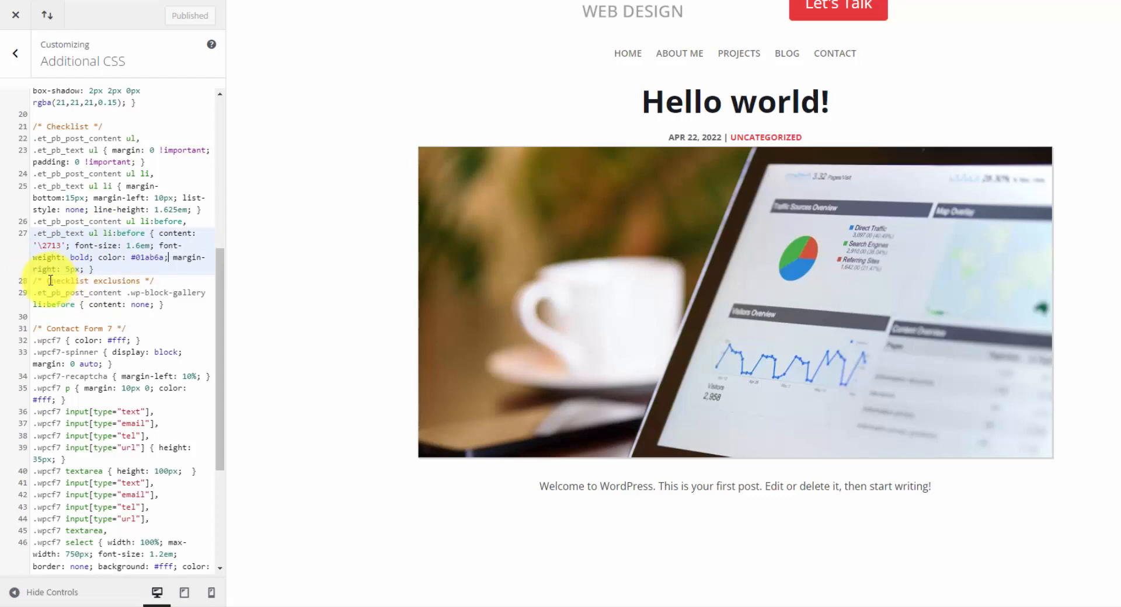
pyautogui.moveTo(164, 304); pyautogui.dragTo(109, 246)
pyautogui.click(109, 246)
# Examine the Contact Form 7 rules and compare them with the Let's Talk! contact form in the page preview.
pyautogui.scroll(-3, 109, 248)
pyautogui.scroll(3, 125, 292)
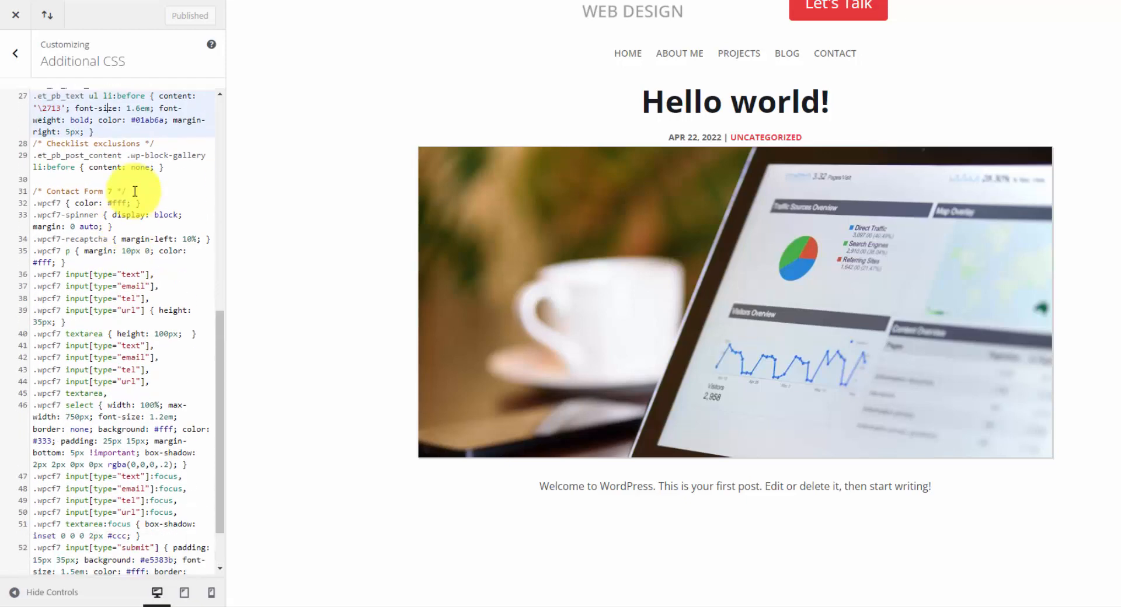
pyautogui.scroll(-3, 140, 188)
pyautogui.scroll(-15, 508, 172)
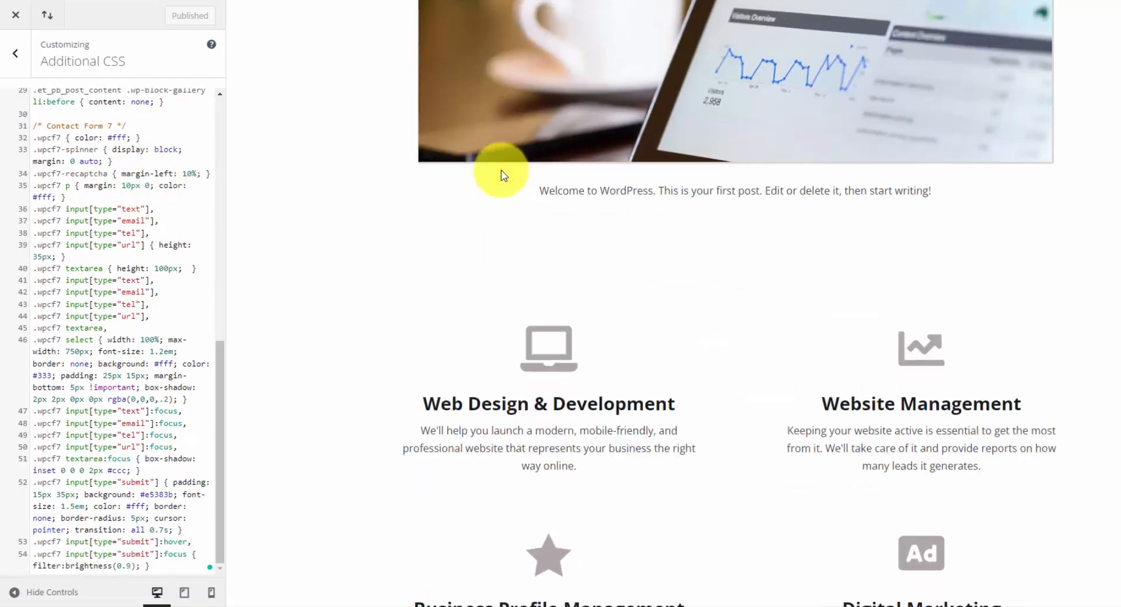
pyautogui.scroll(-4, 504, 168)
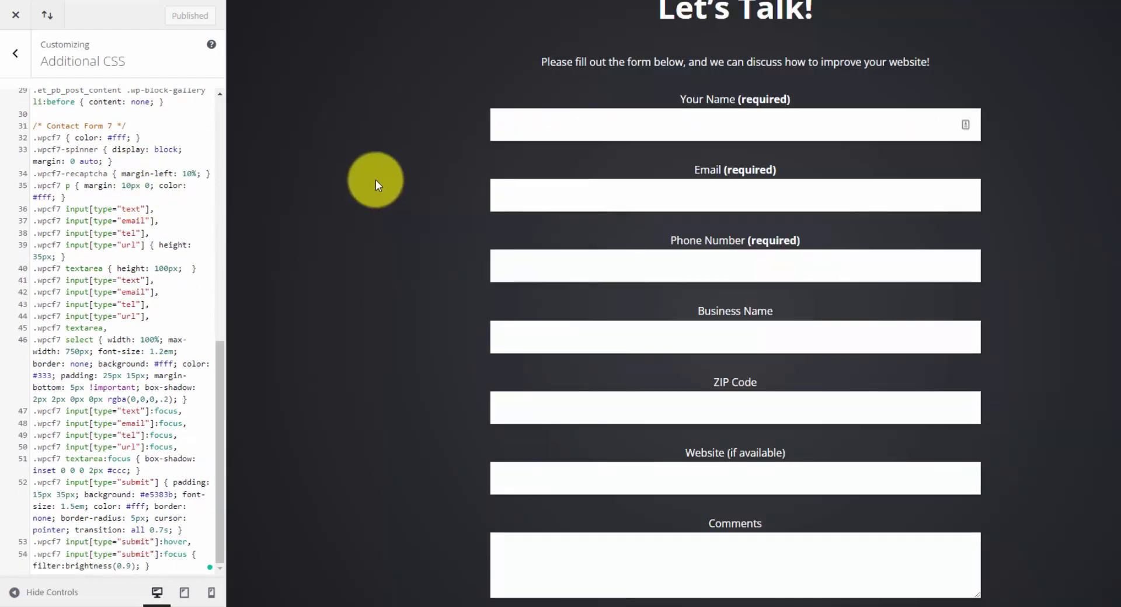